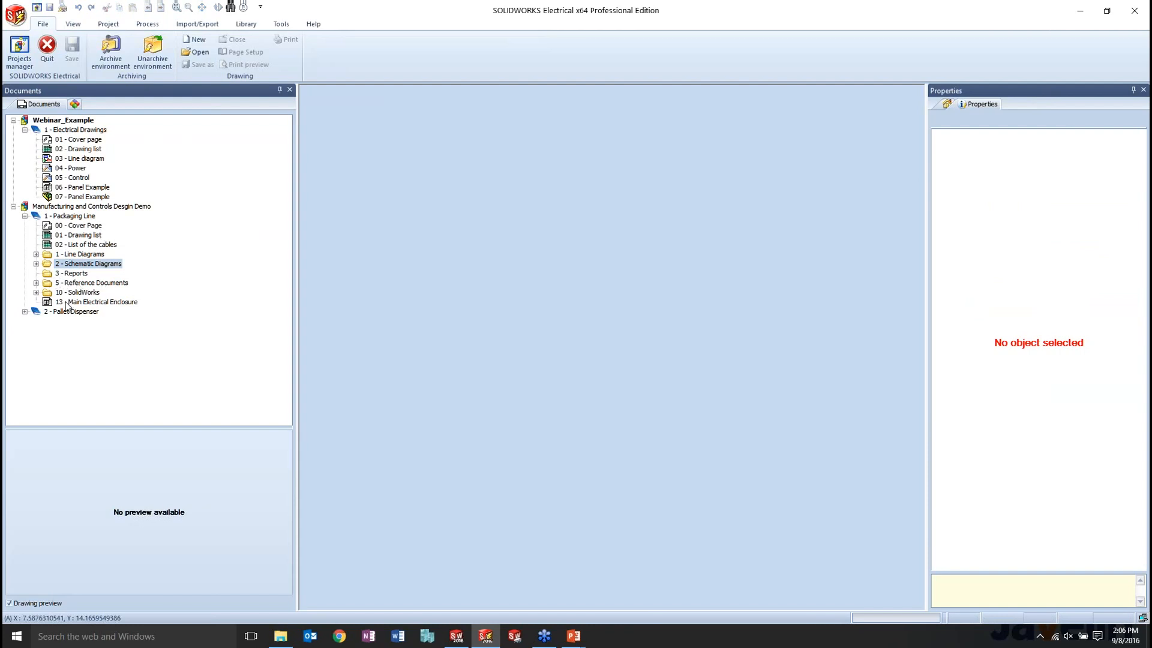
Open the Main Electrical Enclosure cabinet layout briefly, then close it.
{"action": "double_click", "coordinate": [68, 303]}
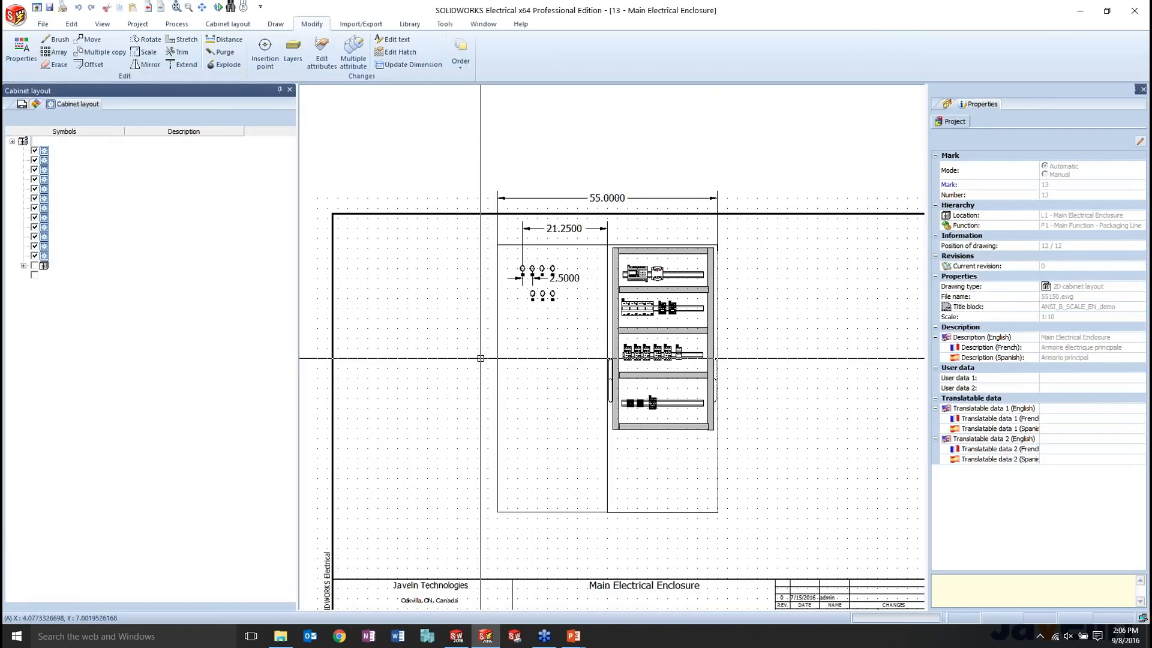
{"action": "scroll", "coordinate": [612, 371], "scroll_direction": "up", "scroll_amount": 1}
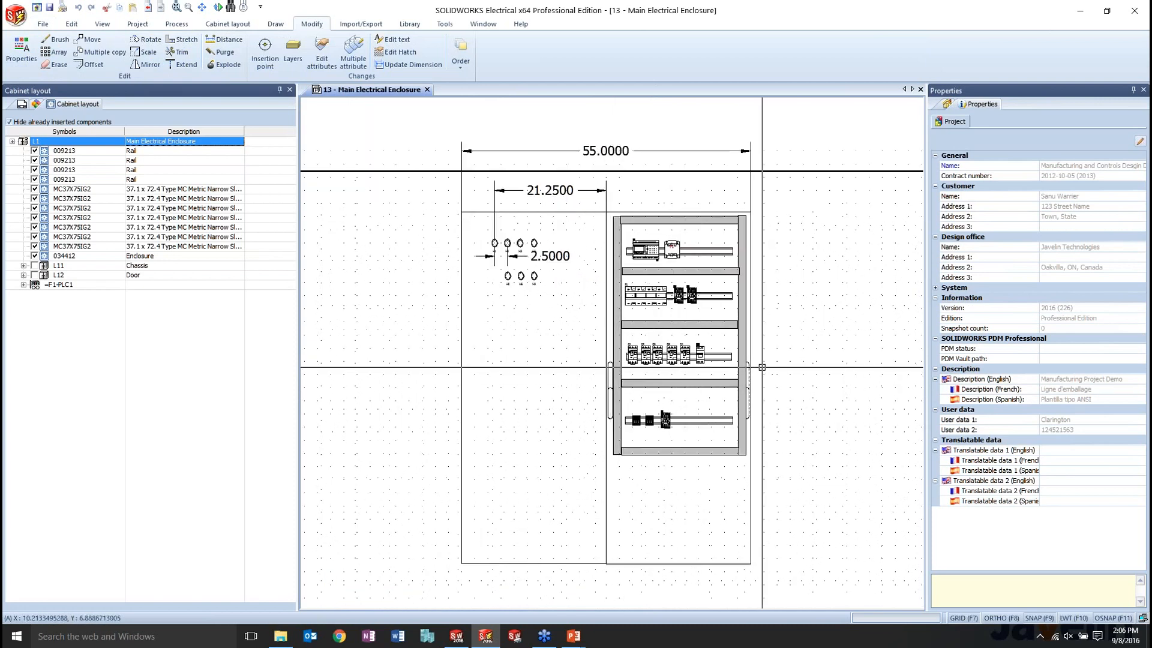
{"action": "scroll", "coordinate": [742, 354], "scroll_direction": "up", "scroll_amount": 1}
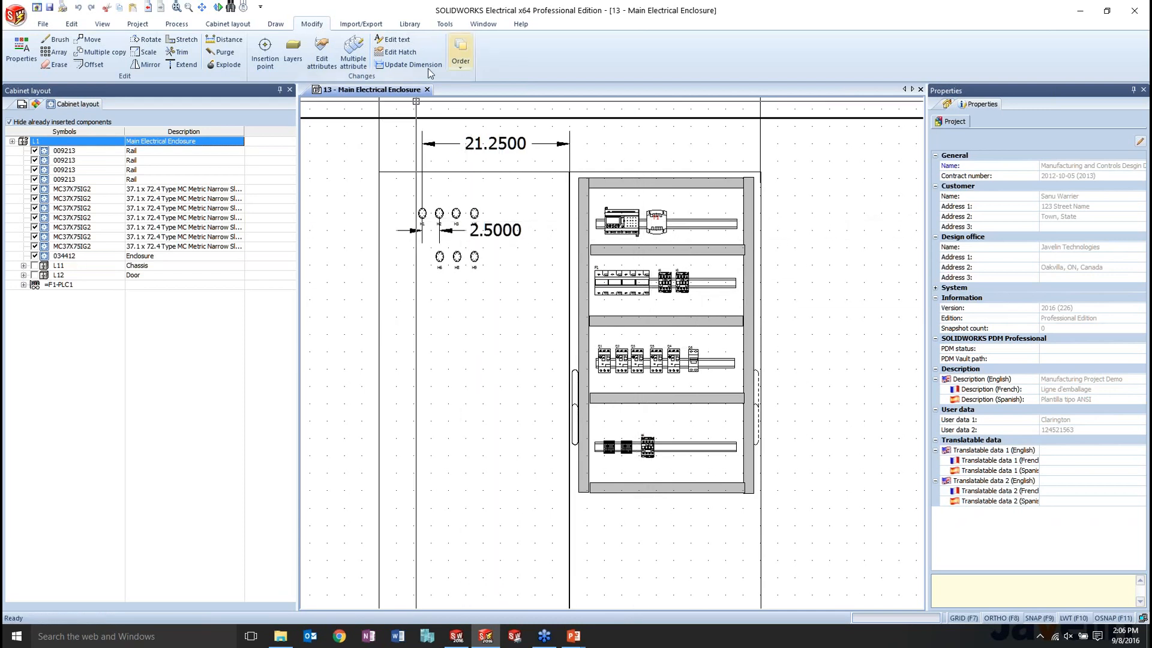
{"action": "left_click", "coordinate": [428, 90]}
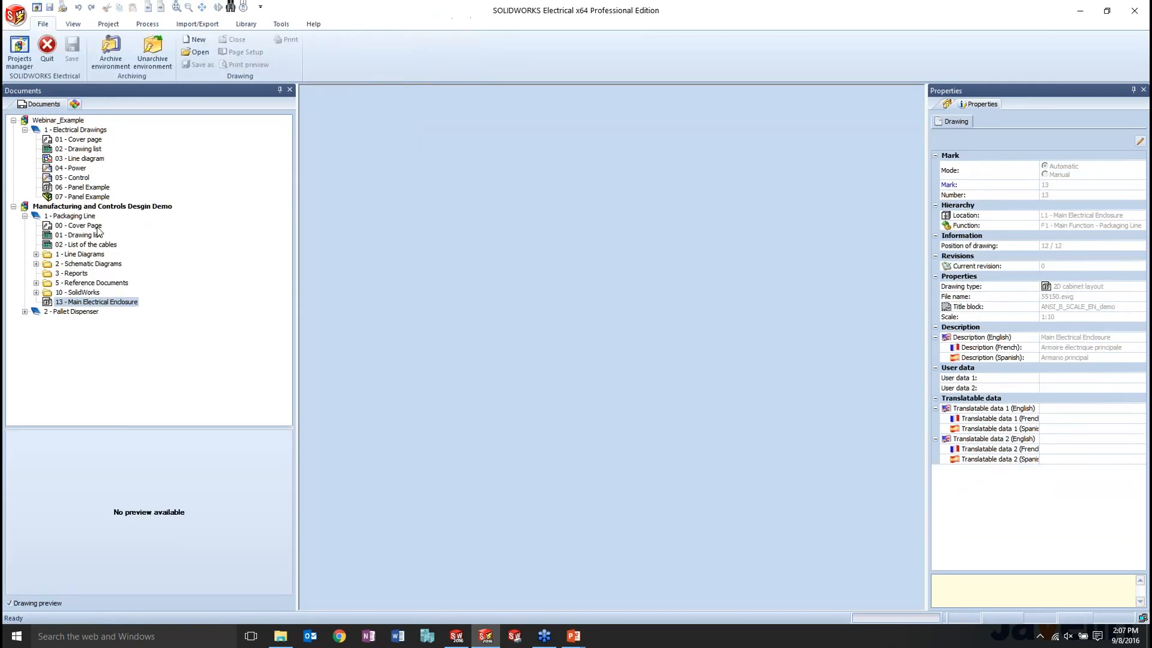
On the 04 - Power sheet, draw three phase wires and a protection wire vertically down the left side.
{"action": "double_click", "coordinate": [68, 169]}
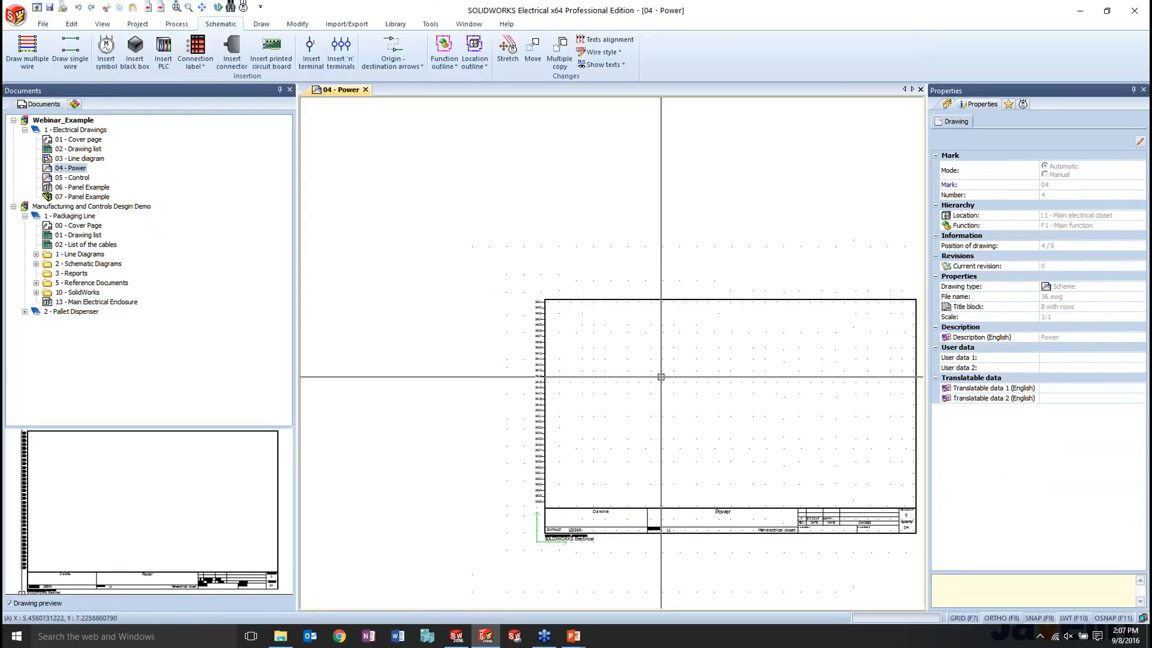
{"action": "scroll", "coordinate": [663, 387], "scroll_direction": "up", "scroll_amount": 4}
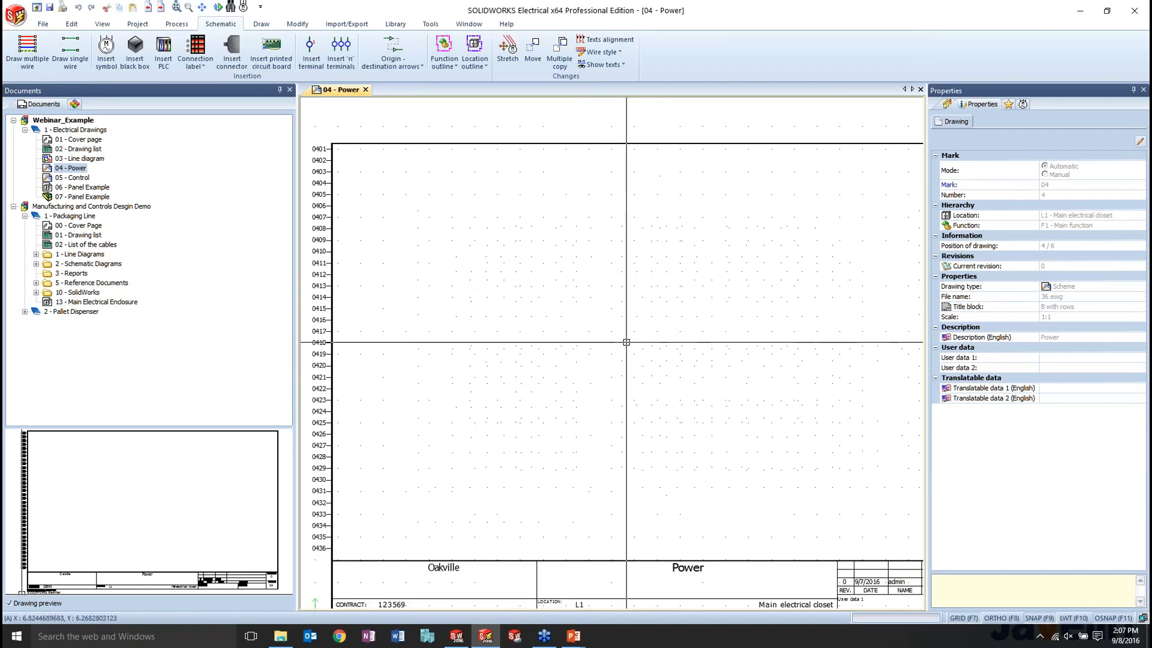
{"action": "scroll", "coordinate": [602, 337], "scroll_direction": "down", "scroll_amount": 1}
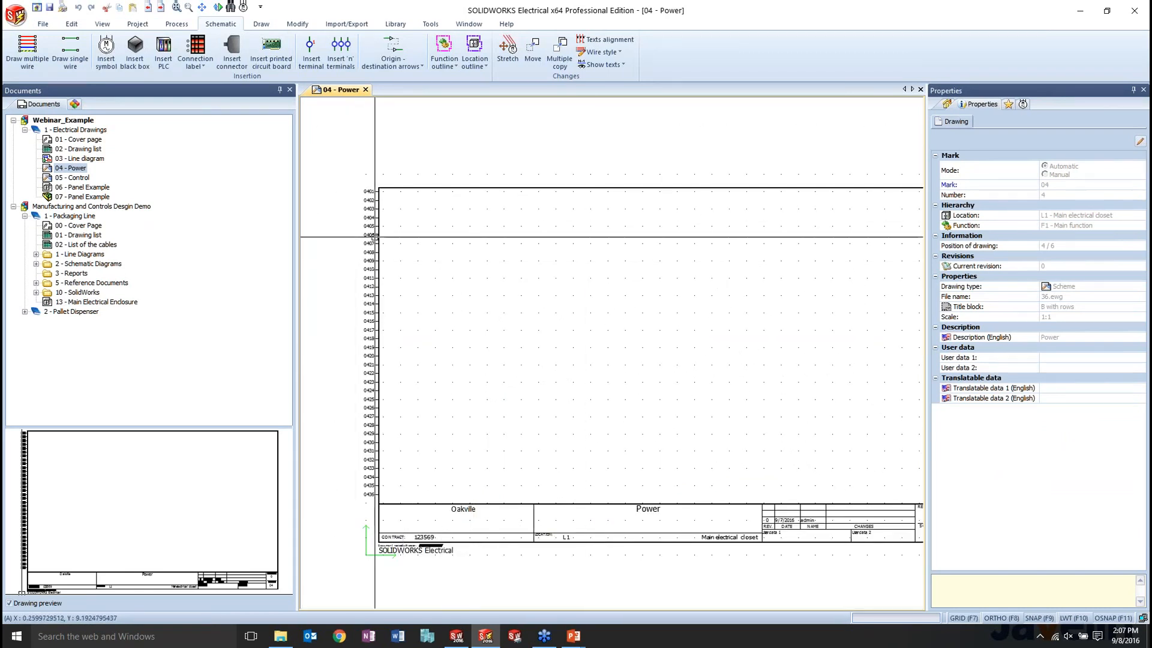
{"action": "left_click", "coordinate": [30, 60]}
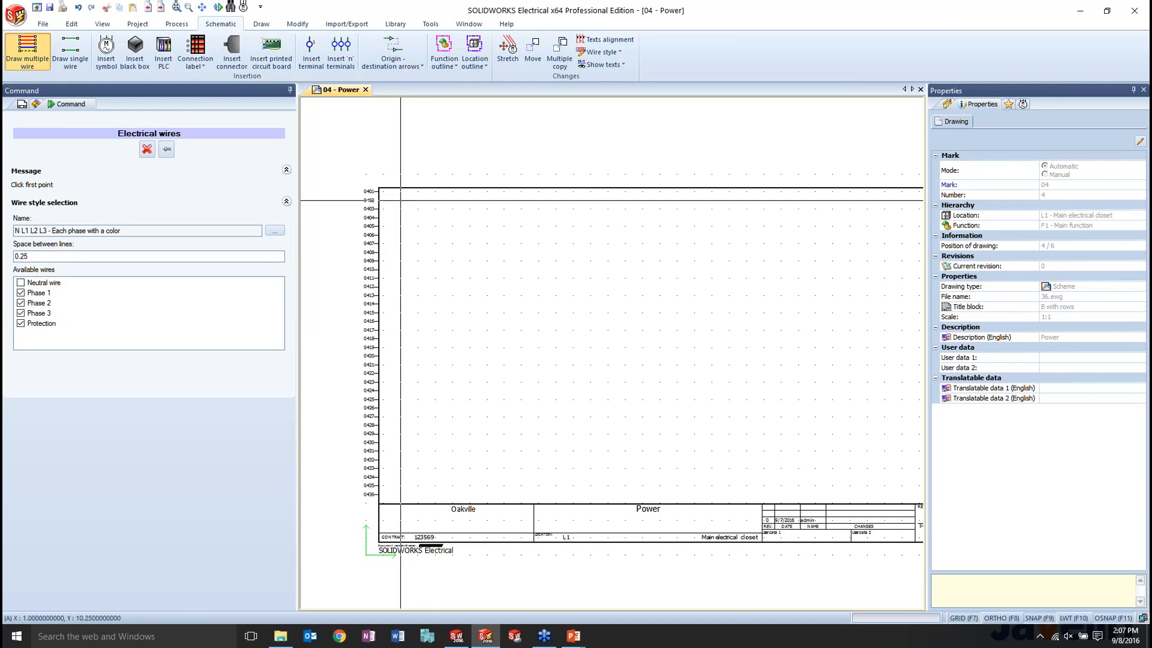
{"action": "left_click", "coordinate": [460, 390]}
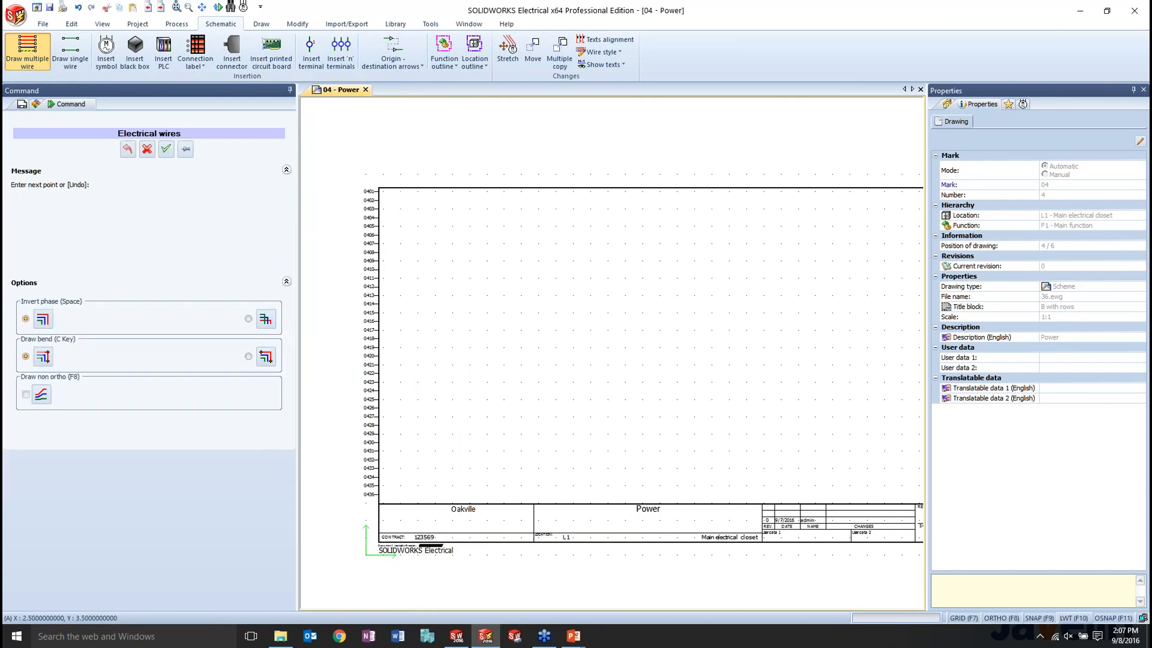
{"action": "left_click", "coordinate": [427, 485]}
{"action": "key", "text": "Escape"}
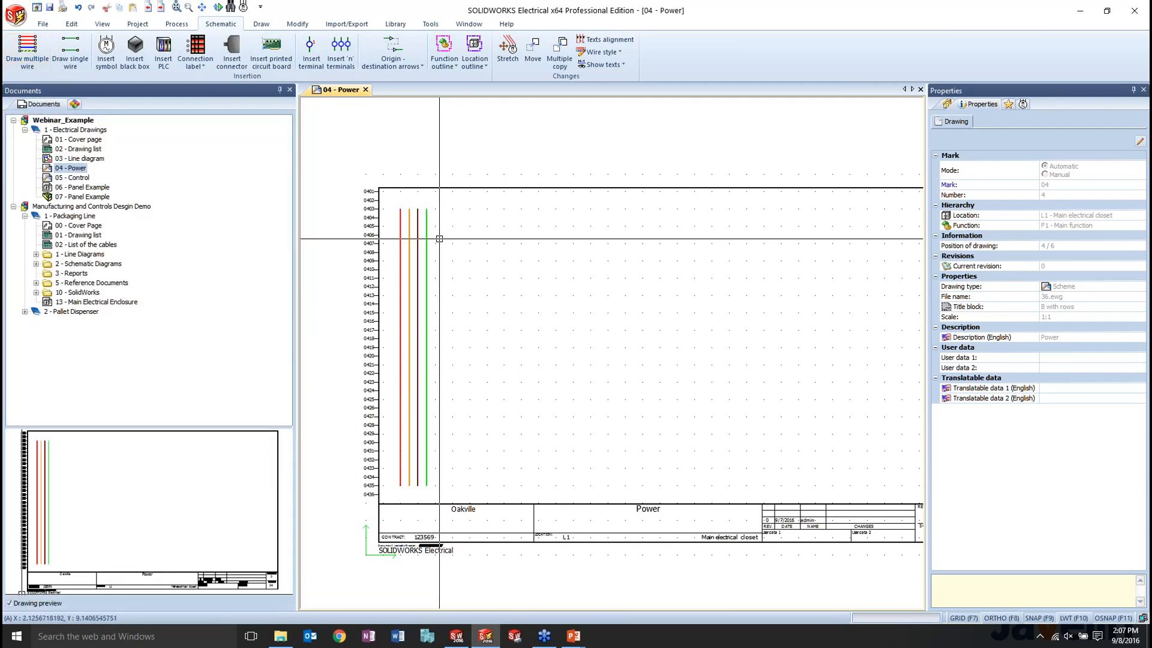
Bring up the circuit macros library in the side panel.
{"action": "scroll", "coordinate": [447, 246], "scroll_direction": "up", "scroll_amount": 3}
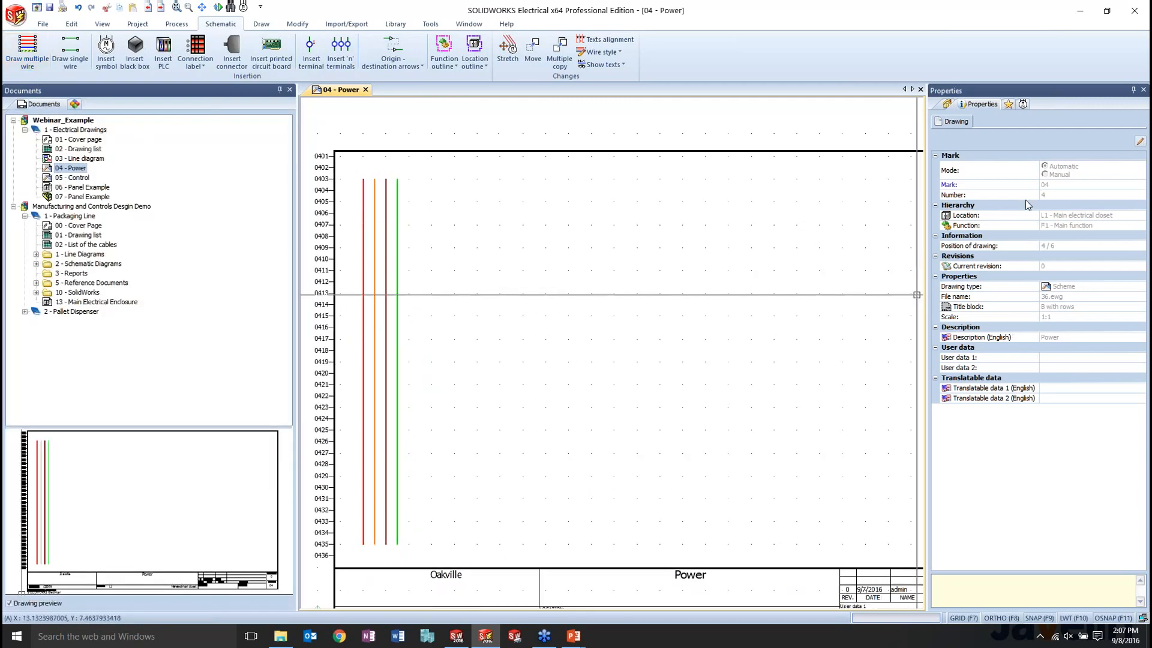
{"action": "left_click", "coordinate": [1009, 105]}
{"action": "scroll", "coordinate": [831, 349], "scroll_direction": "down", "scroll_amount": 2}
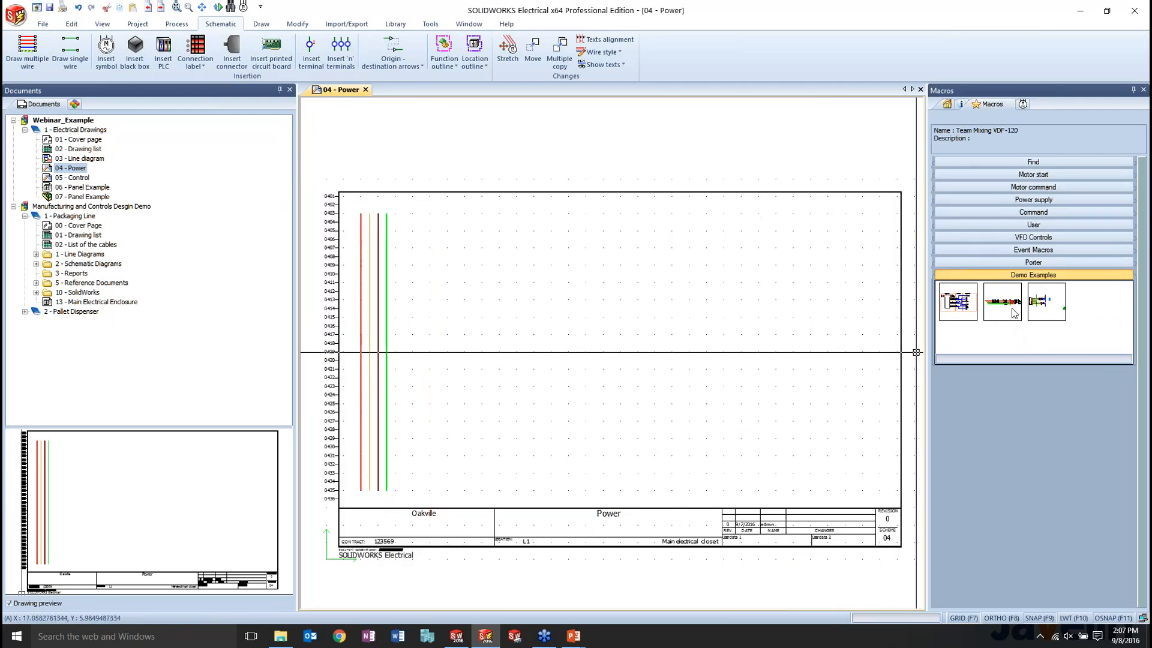
Paste the Demo Examples motor macro onto the sheet, creating motor M0406 with breaker, contactor and terminals.
{"action": "left_click_drag", "start_coordinate": [759, 234], "coordinate": [357, 246]}
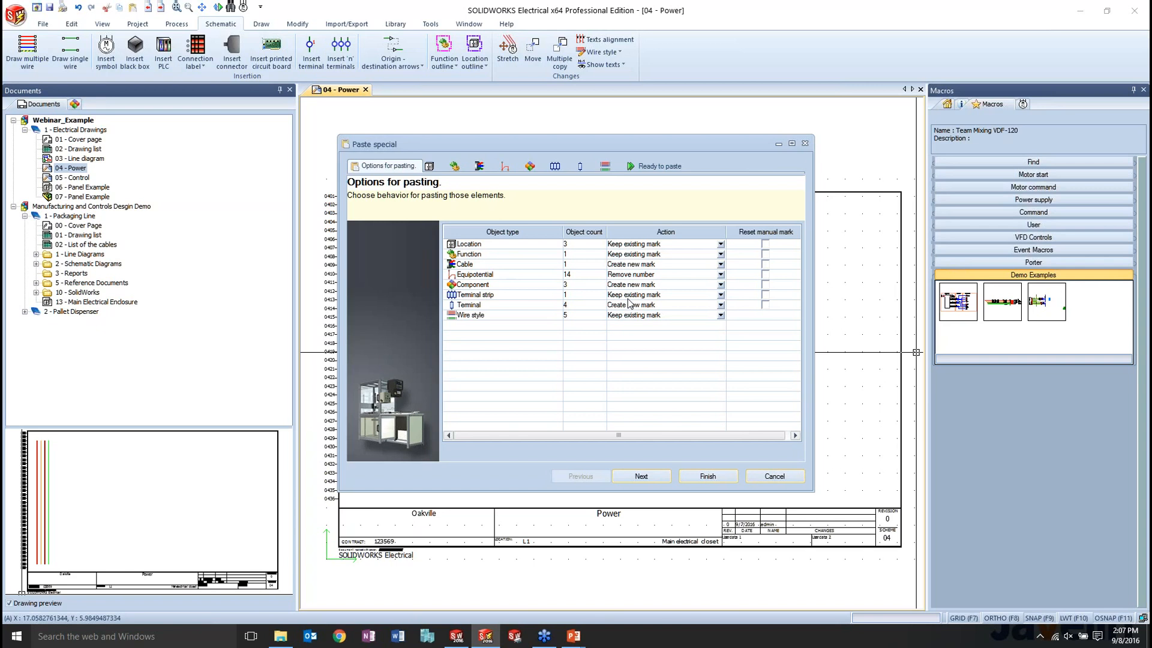
{"action": "left_click", "coordinate": [641, 475]}
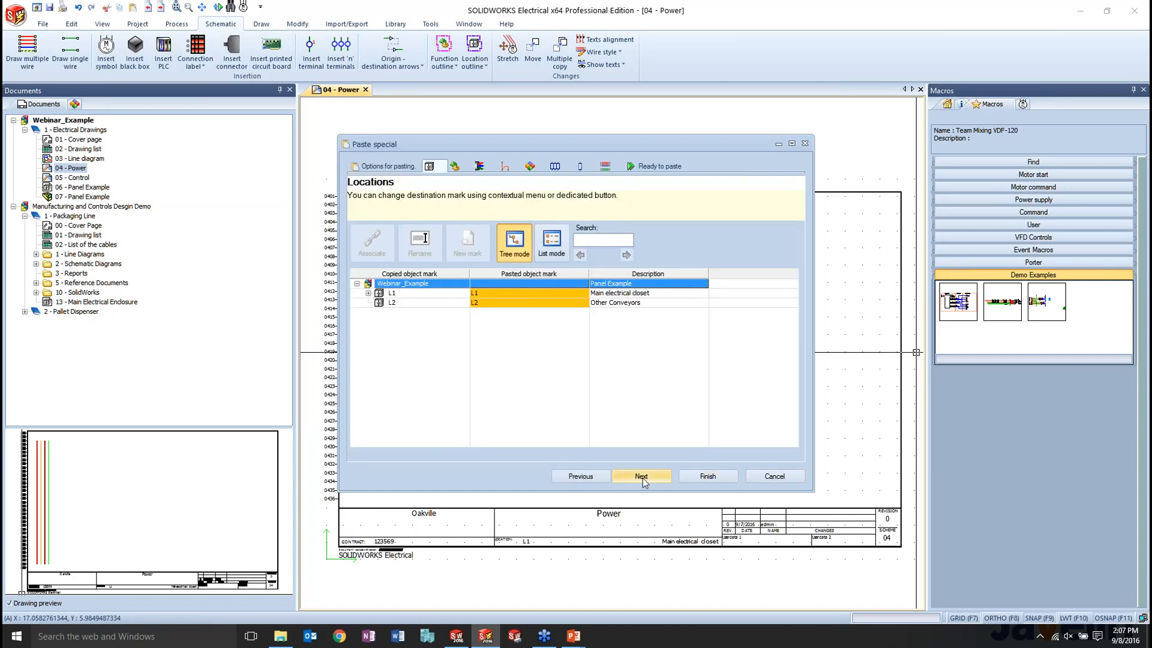
{"action": "left_click", "coordinate": [711, 478]}
{"action": "scroll", "coordinate": [457, 239], "scroll_direction": "up", "scroll_amount": 3}
{"action": "middle_click_drag", "start_coordinate": [520, 290], "coordinate": [605, 308]}
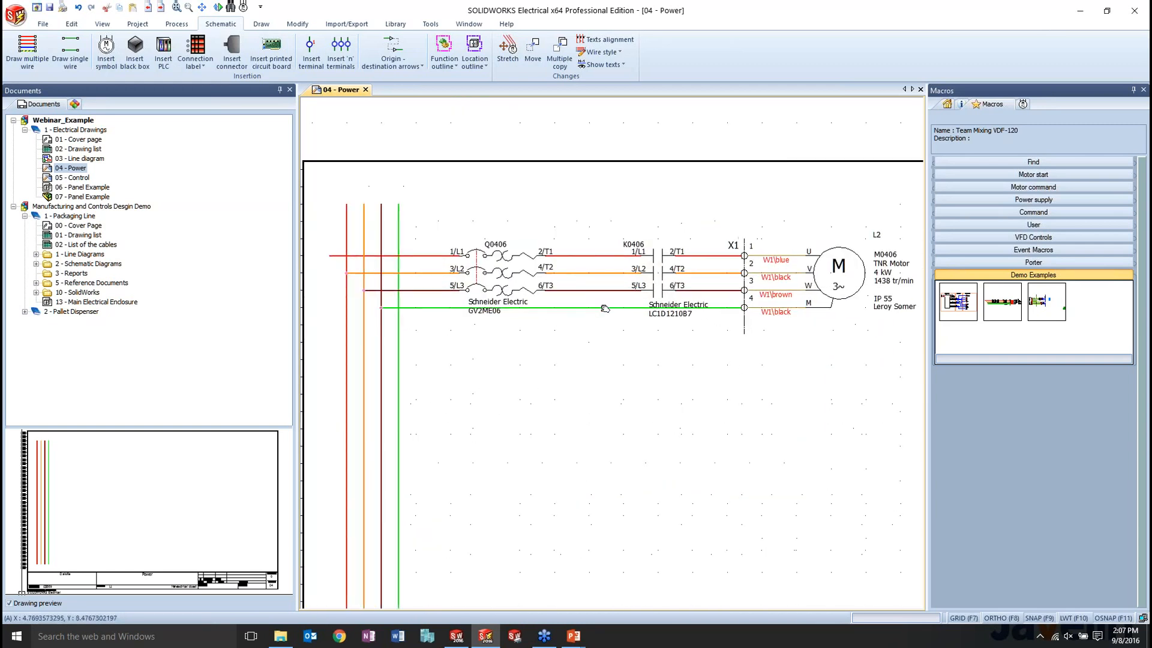
Inspect the pasted motor circuit, abandoning an extra demo macro placement.
{"action": "scroll", "coordinate": [597, 326], "scroll_direction": "down", "scroll_amount": 3}
{"action": "left_click_drag", "start_coordinate": [758, 358], "coordinate": [507, 231]}
{"action": "scroll", "coordinate": [491, 295], "scroll_direction": "up", "scroll_amount": 1}
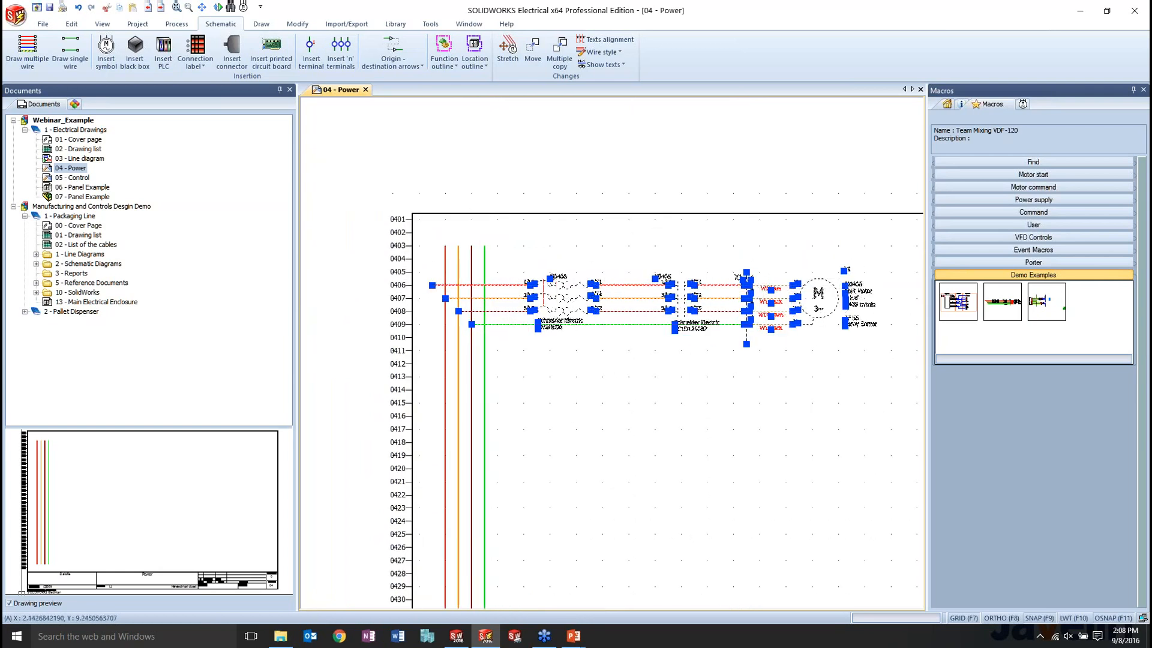
{"action": "key", "text": "Escape"}
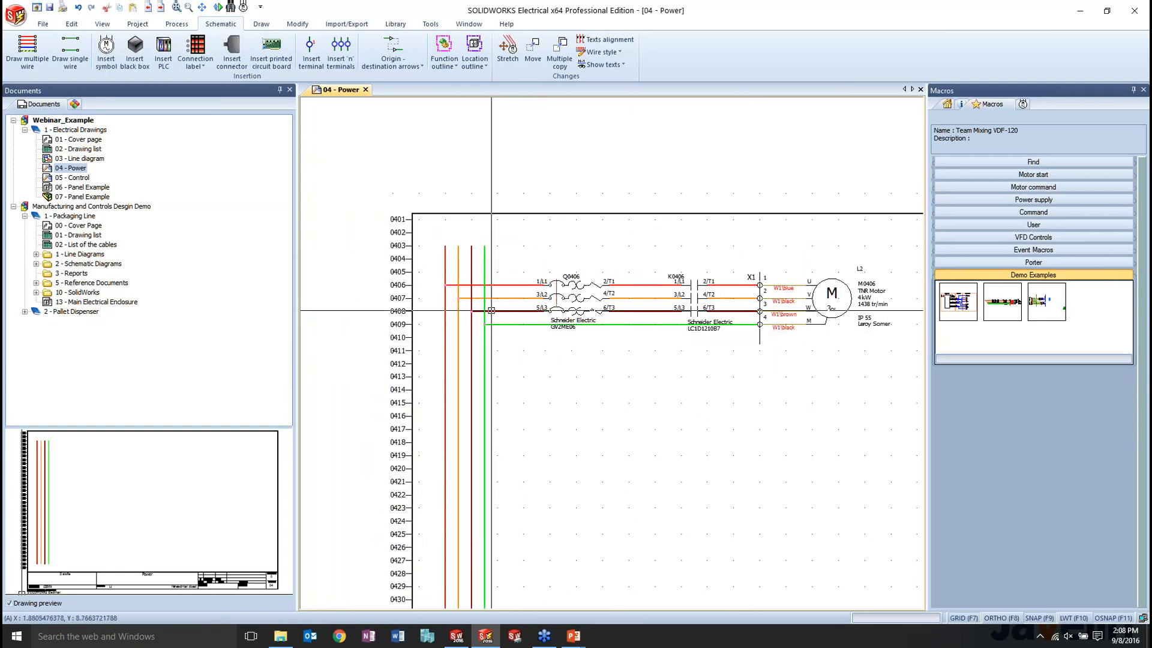
{"action": "scroll", "coordinate": [491, 311], "scroll_direction": "up", "scroll_amount": 1}
{"action": "middle_click_drag", "start_coordinate": [803, 437], "coordinate": [570, 398]}
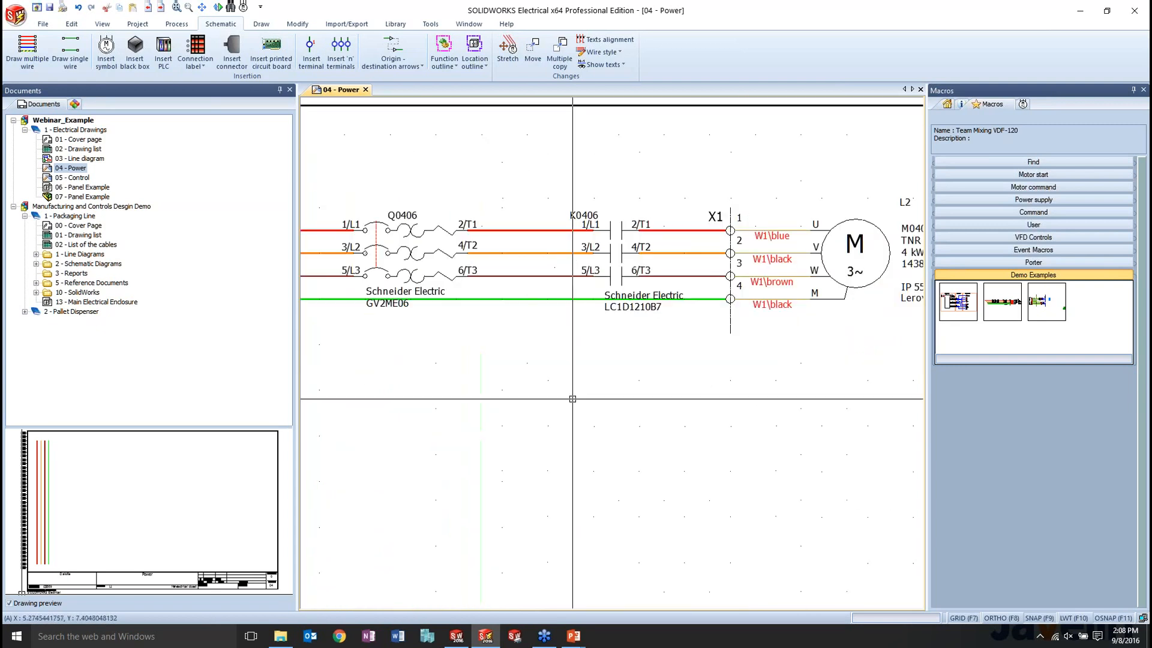
{"action": "scroll", "coordinate": [570, 398], "scroll_direction": "down", "scroll_amount": 1}
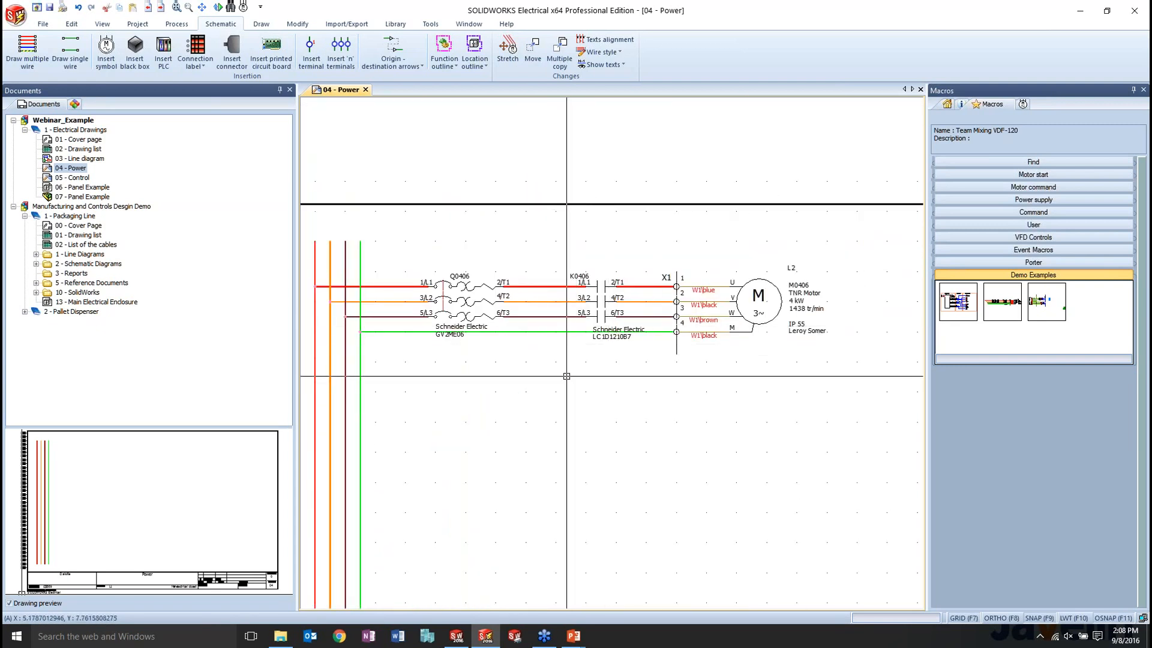
{"action": "scroll", "coordinate": [567, 379], "scroll_direction": "down", "scroll_amount": 1}
{"action": "left_click_drag", "start_coordinate": [1011, 315], "coordinate": [417, 397]}
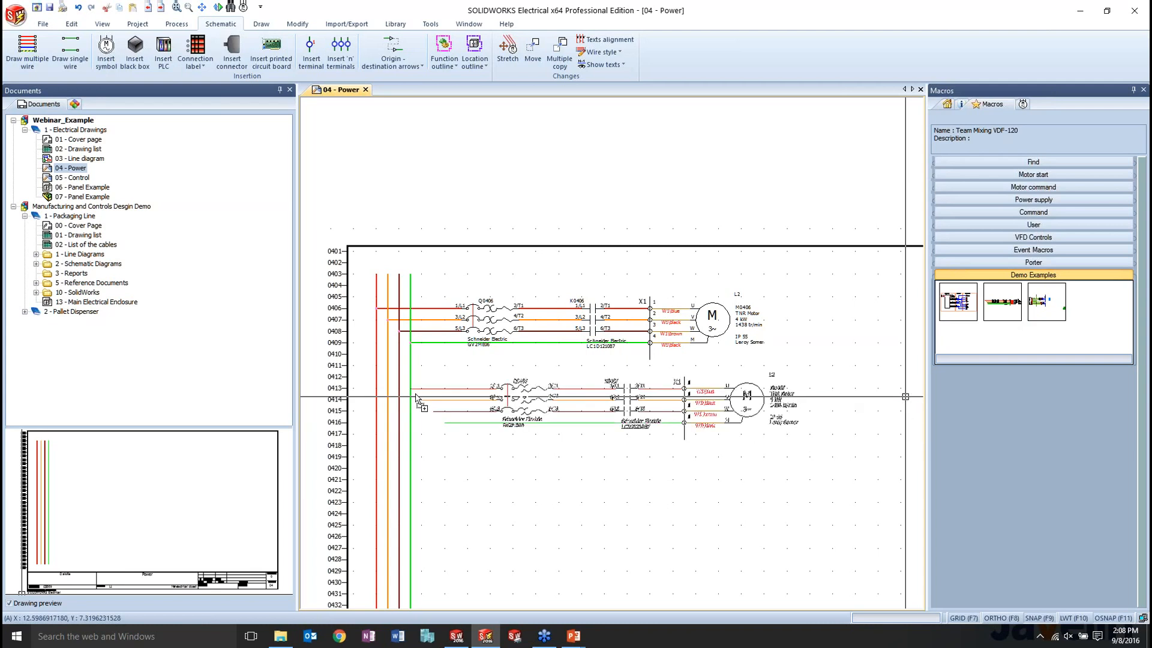
{"action": "key", "text": "Escape"}
Copy the motor circuit and paste three copies below as M0413, M0419 and M0425.
{"action": "left_click_drag", "start_coordinate": [808, 385], "coordinate": [453, 278]}
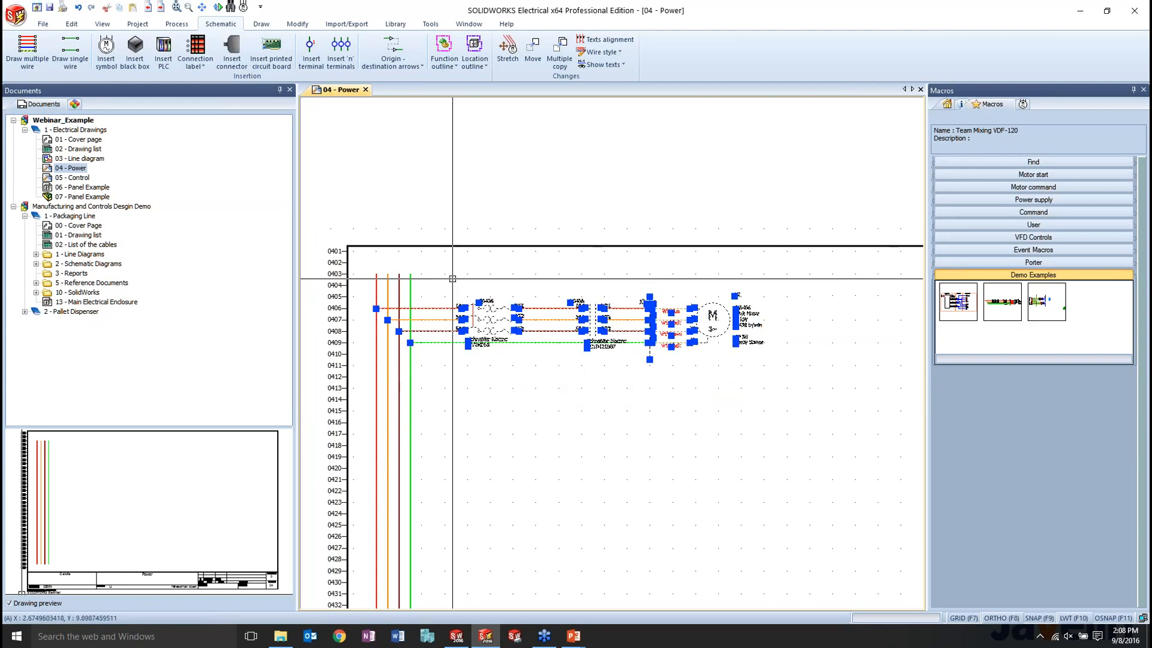
{"action": "key", "text": "ctrl+c"}
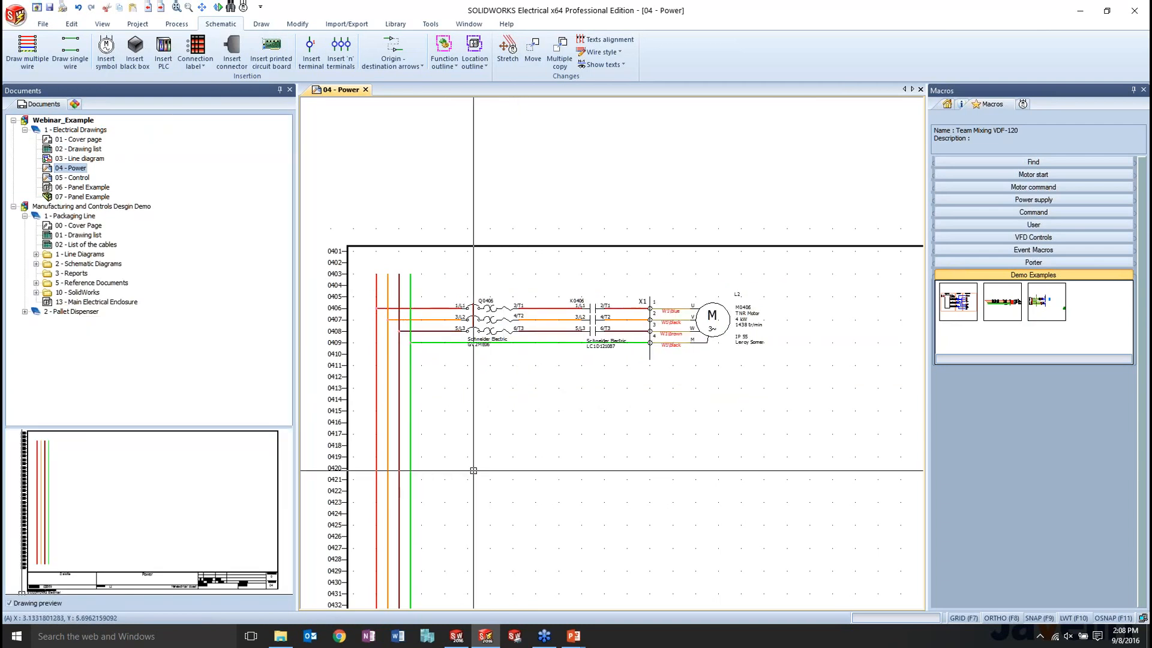
{"action": "key", "text": "ctrl+v"}
{"action": "left_click", "coordinate": [376, 433]}
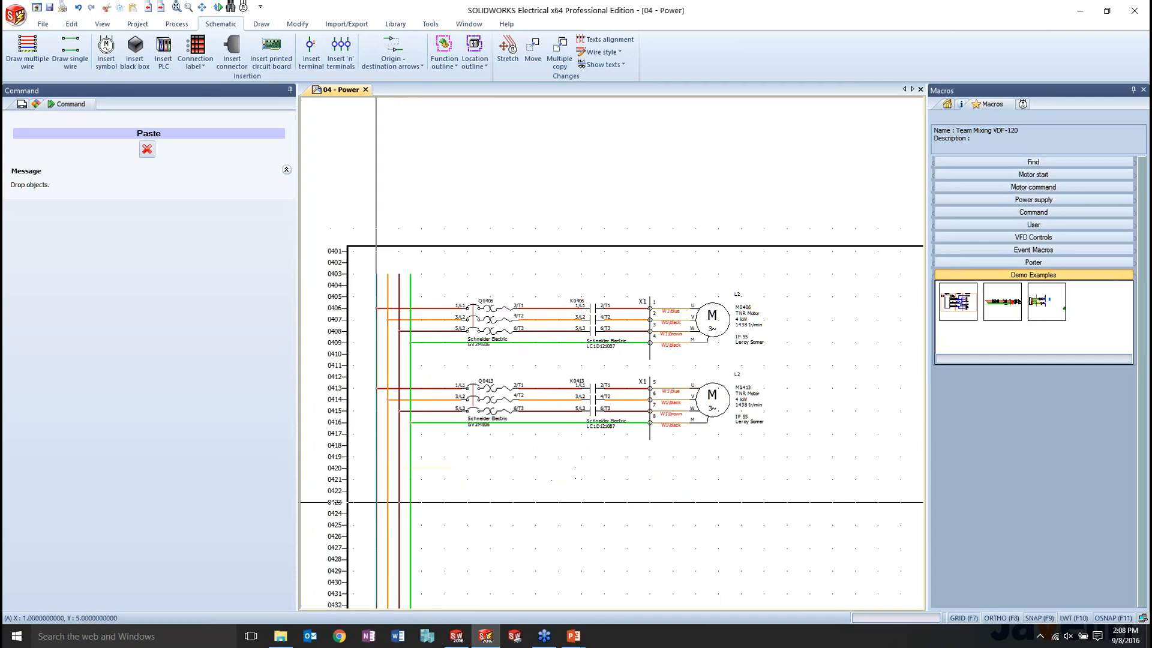
{"action": "left_click", "coordinate": [377, 502]}
{"action": "middle_click_drag", "start_coordinate": [546, 468], "coordinate": [520, 322]}
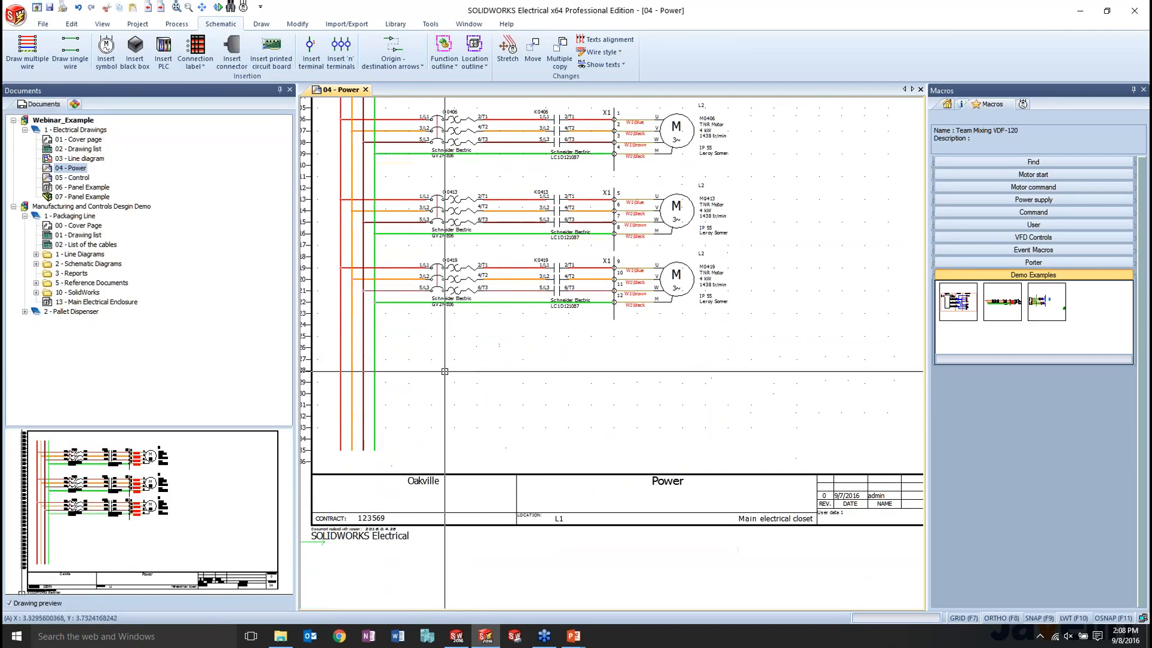
{"action": "key", "text": "ctrl+v"}
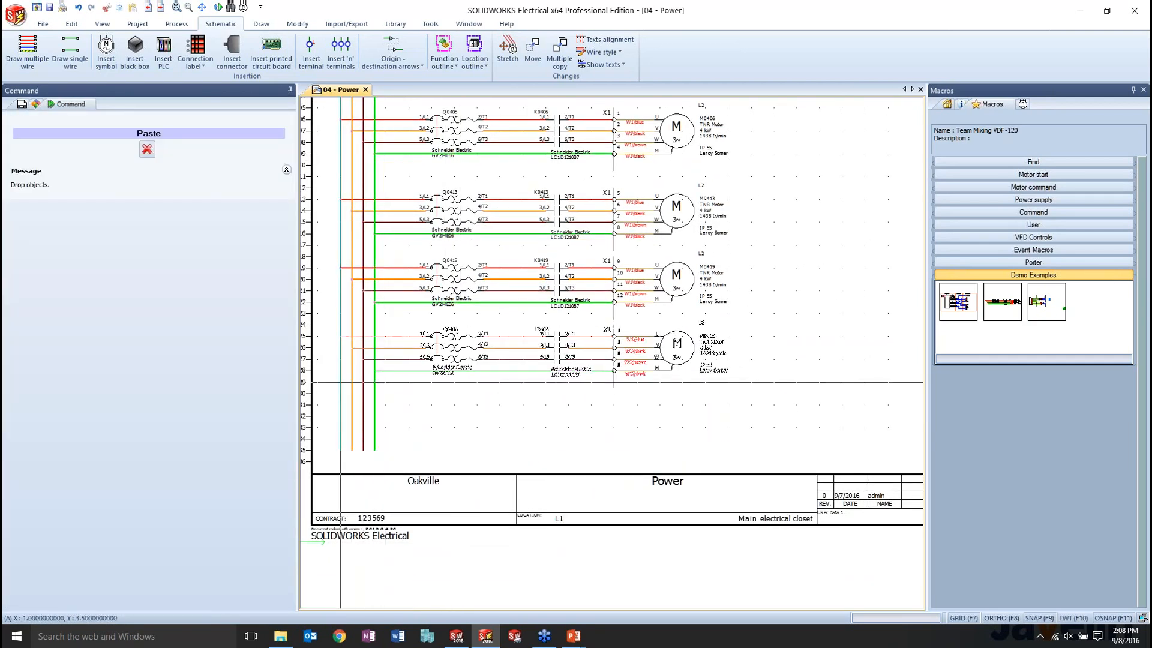
{"action": "left_click", "coordinate": [340, 382]}
Pan and zoom to review all four motor branches on the Power sheet.
{"action": "scroll", "coordinate": [521, 352], "scroll_direction": "up", "scroll_amount": 3}
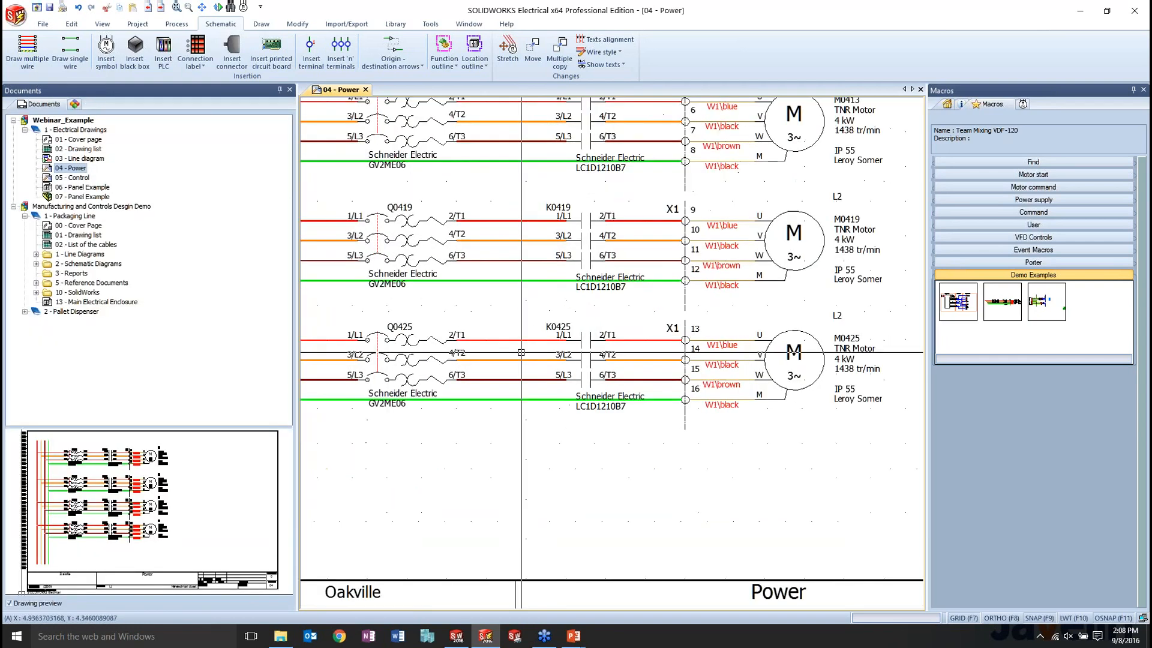
{"action": "middle_click_drag", "start_coordinate": [633, 416], "coordinate": [671, 498]}
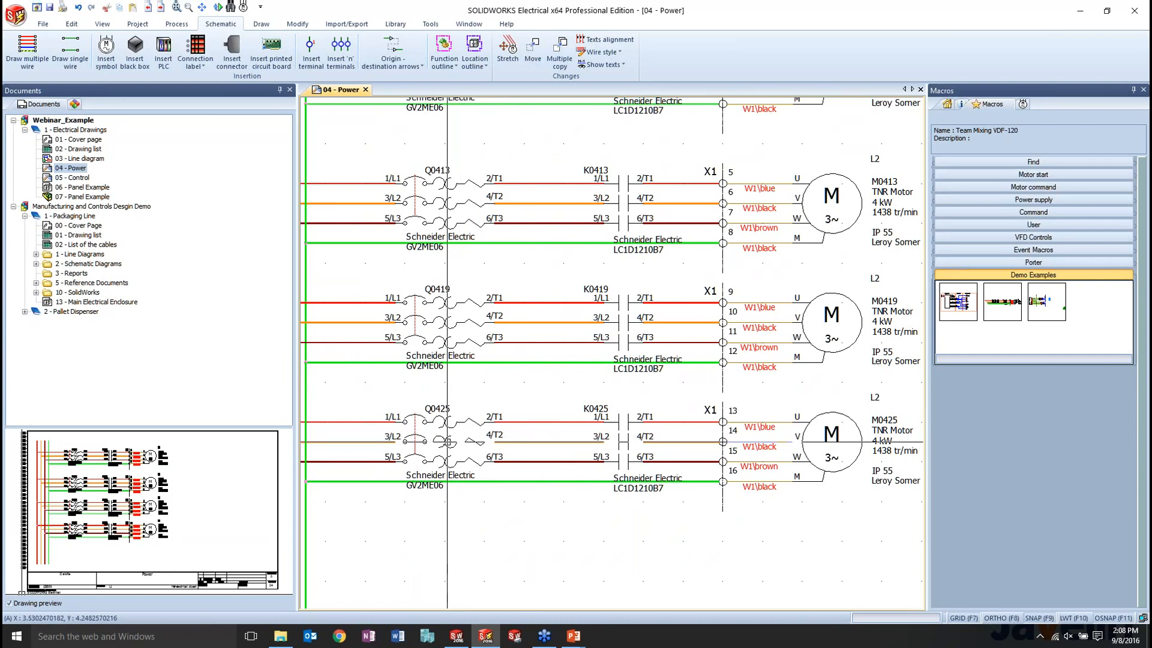
{"action": "scroll", "coordinate": [447, 442], "scroll_direction": "up", "scroll_amount": 1}
{"action": "scroll", "coordinate": [647, 461], "scroll_direction": "down", "scroll_amount": 1}
{"action": "middle_click_drag", "start_coordinate": [832, 501], "coordinate": [761, 494]}
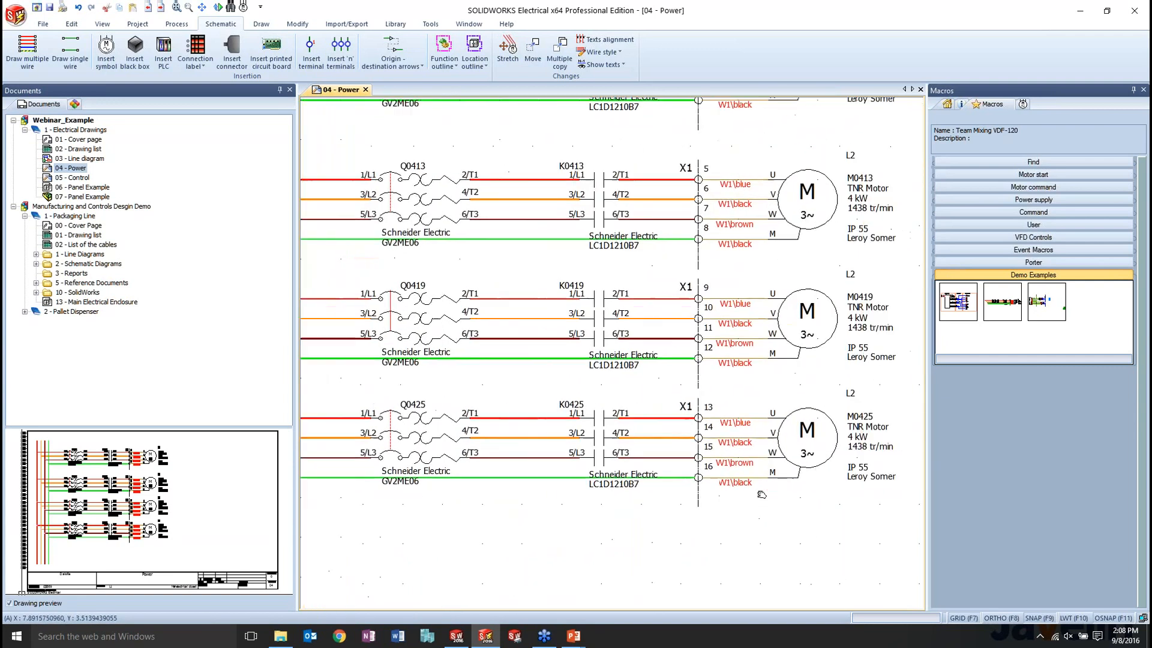
{"action": "scroll", "coordinate": [684, 461], "scroll_direction": "down", "scroll_amount": 1}
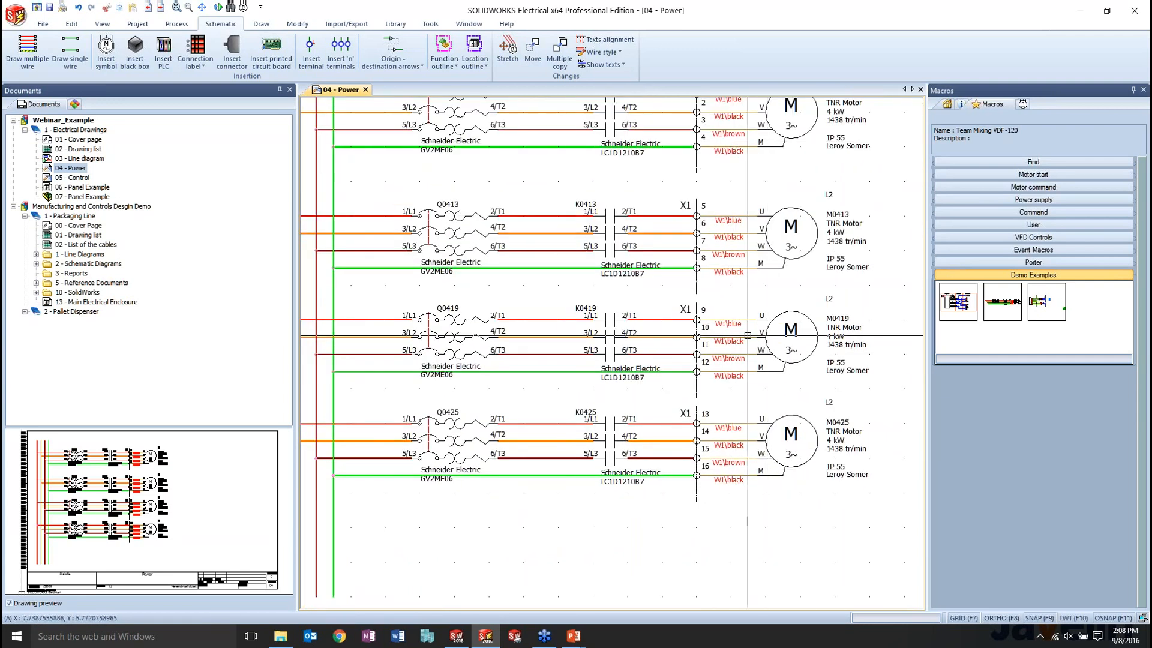
{"action": "scroll", "coordinate": [730, 342], "scroll_direction": "down", "scroll_amount": 1}
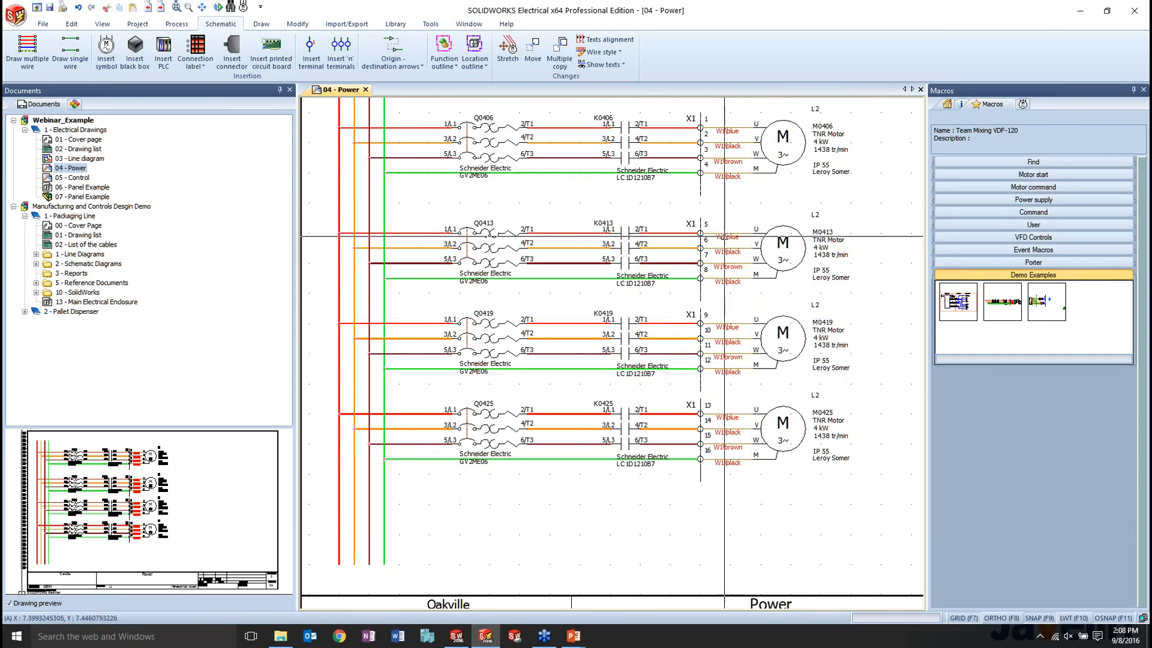
In the project Cables manager, switch the second W1 cable to automatic marking, making it W10.
{"action": "right_click", "coordinate": [723, 235]}
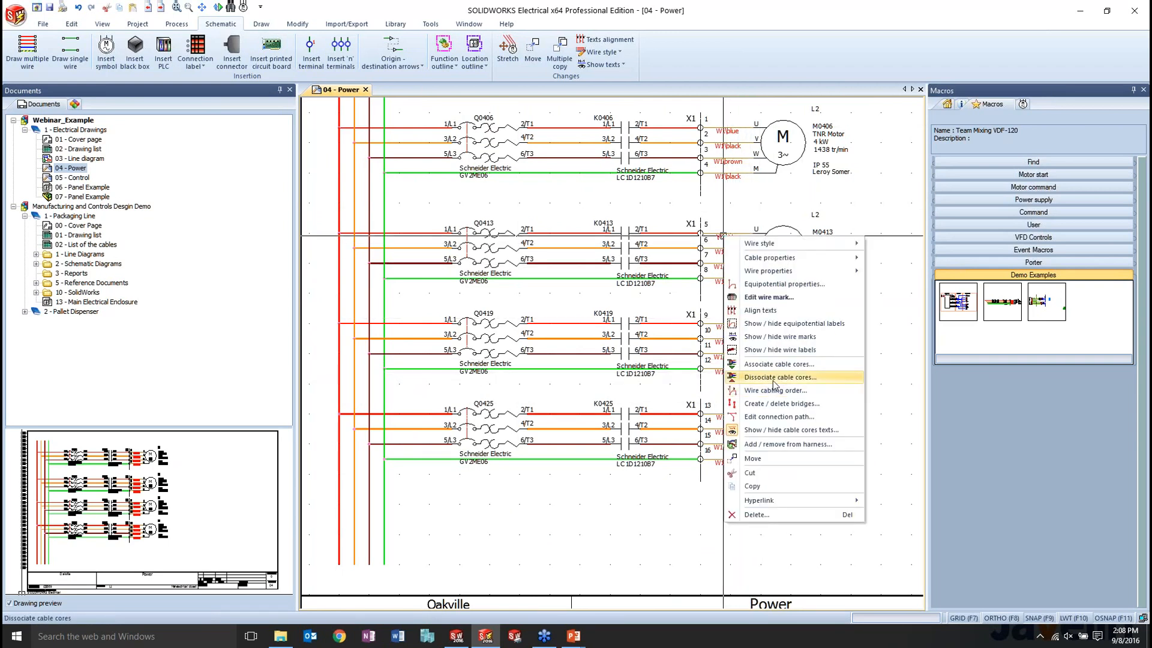
{"action": "left_click", "coordinate": [138, 23]}
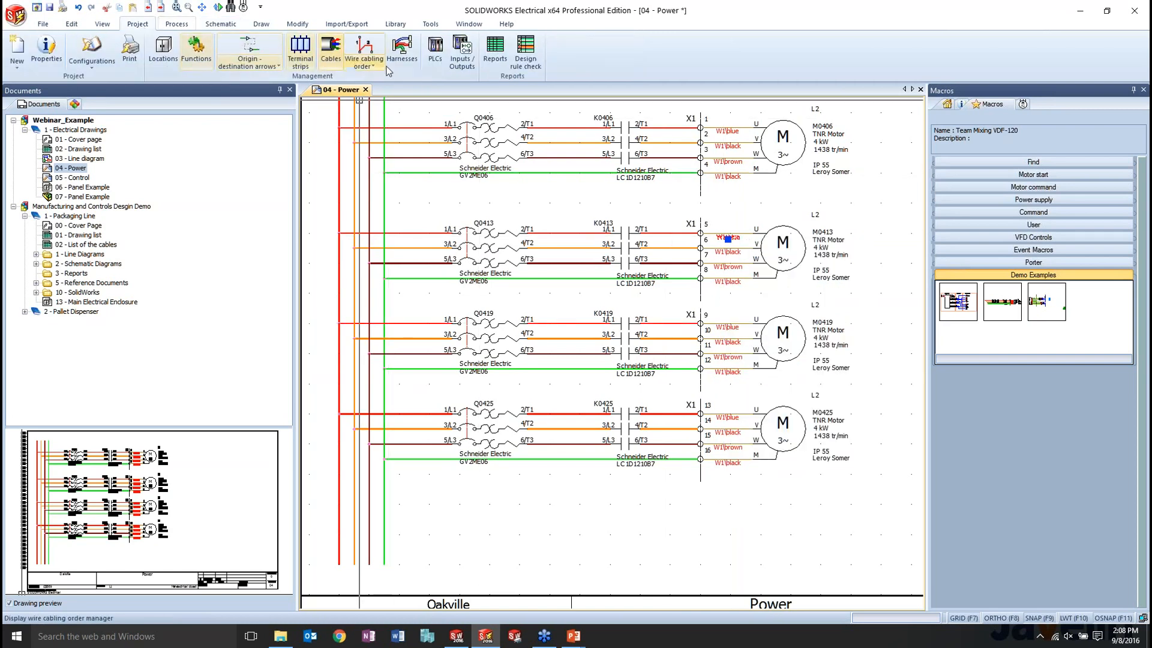
{"action": "left_click", "coordinate": [330, 48]}
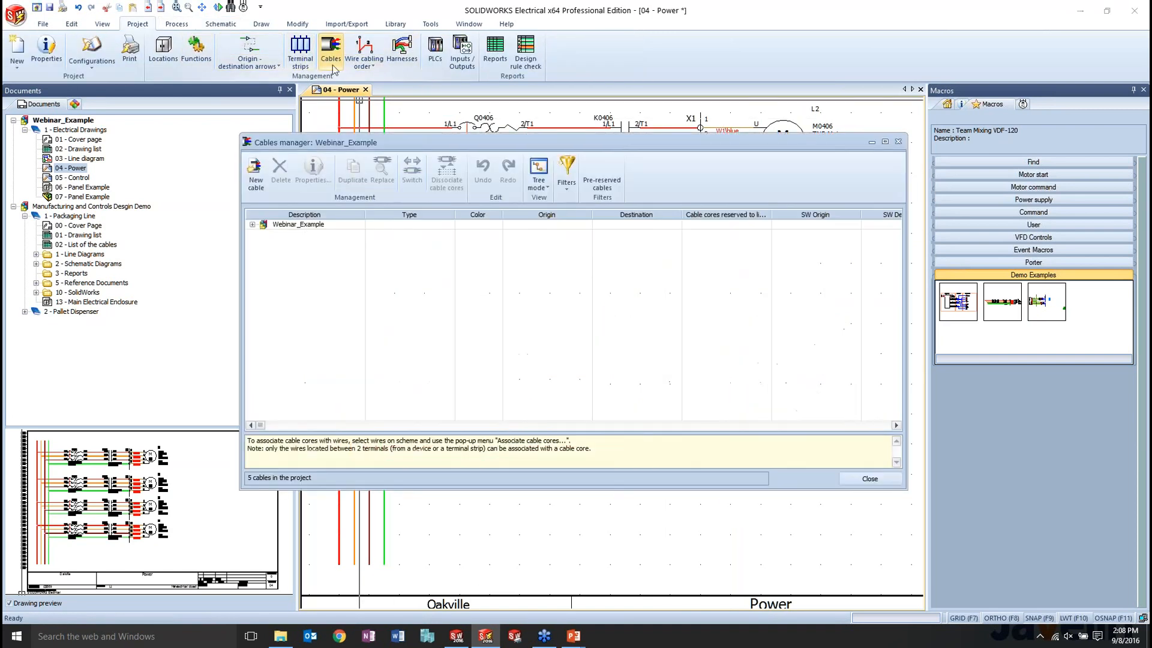
{"action": "left_click", "coordinate": [253, 225]}
{"action": "left_click", "coordinate": [275, 235]}
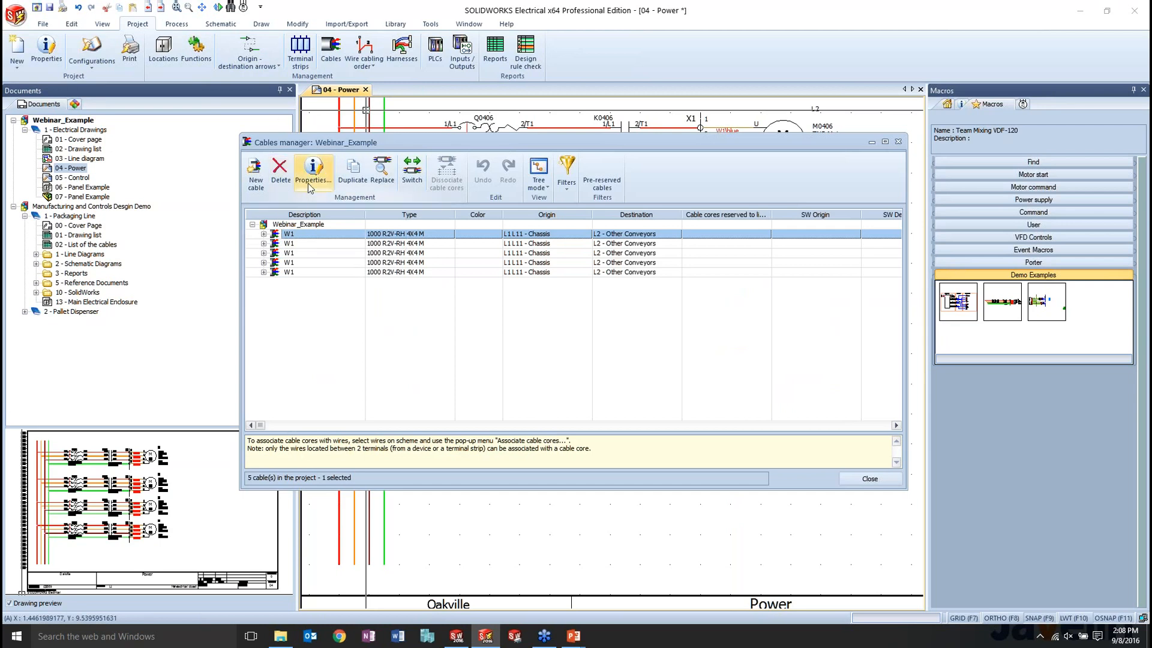
{"action": "left_click", "coordinate": [291, 243]}
{"action": "left_click", "coordinate": [317, 180]}
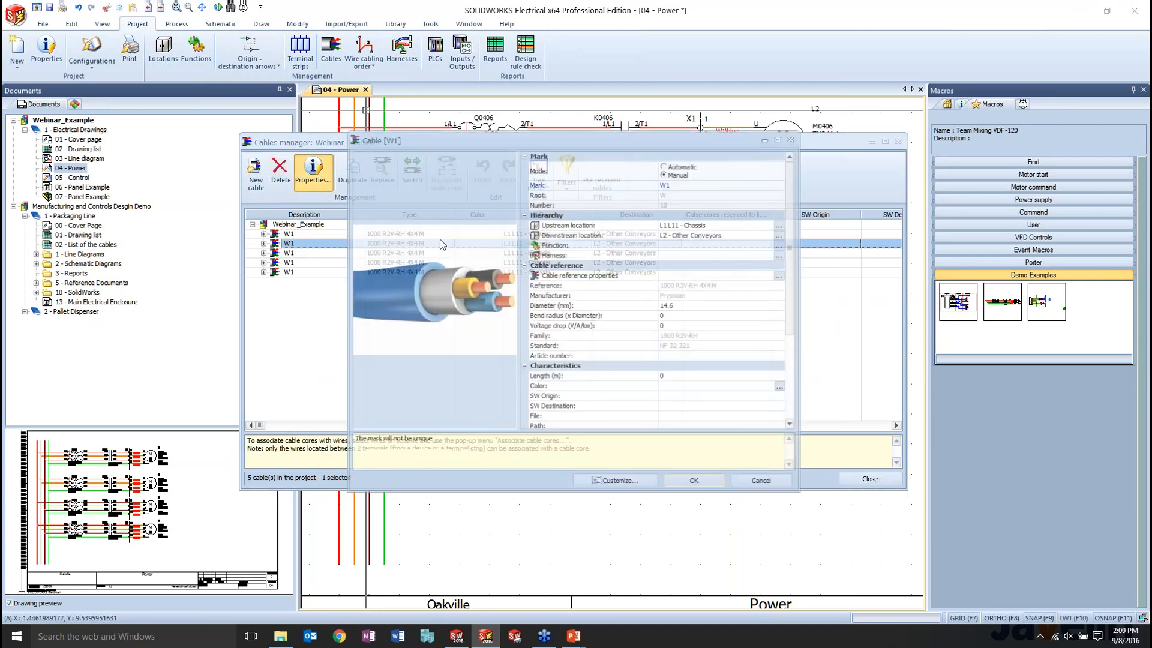
{"action": "left_click", "coordinate": [688, 168]}
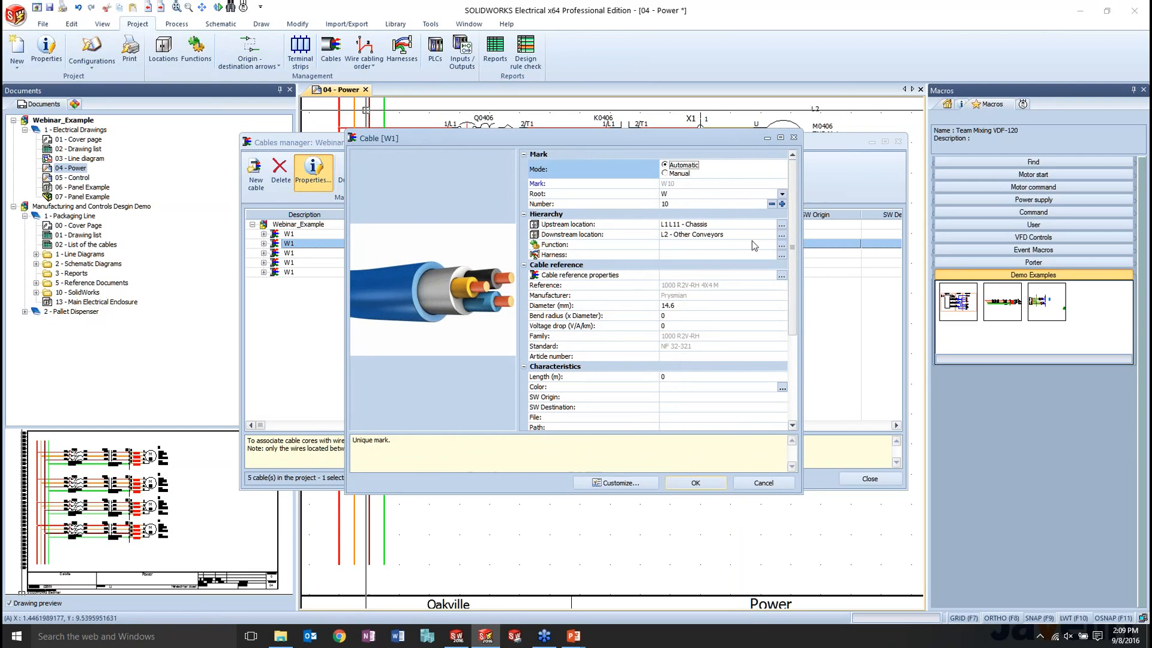
{"action": "left_click", "coordinate": [695, 483]}
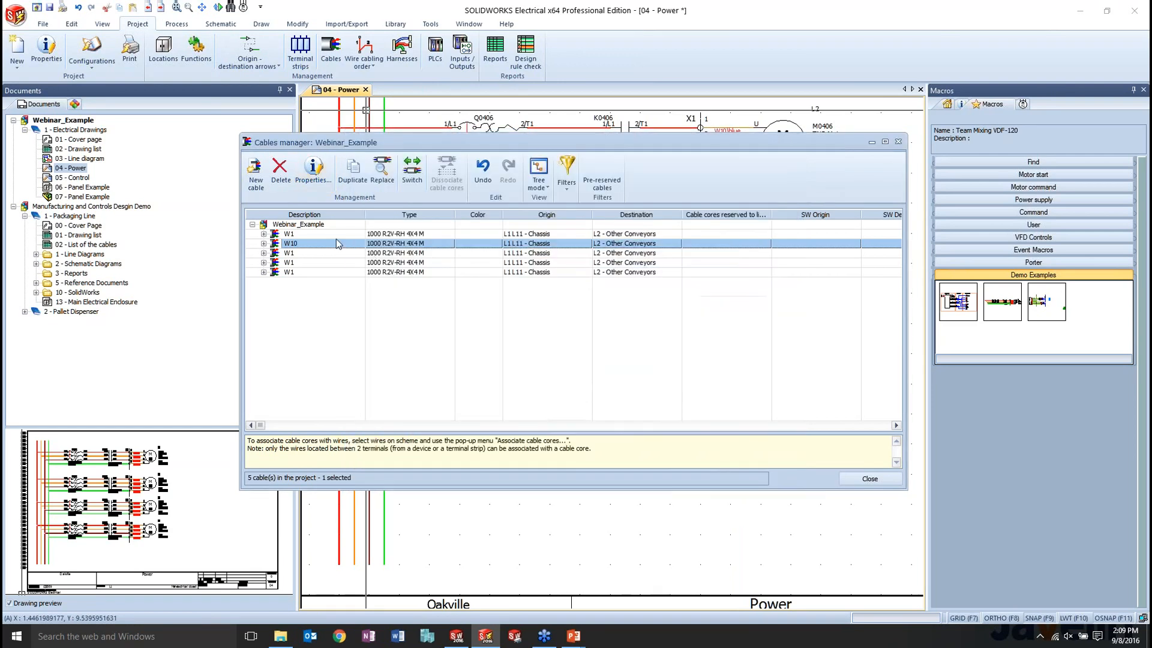
Increment the third and fourth W1 cables' numbers to give marks W11 and W12.
{"action": "left_click", "coordinate": [287, 254]}
{"action": "left_click", "coordinate": [313, 171]}
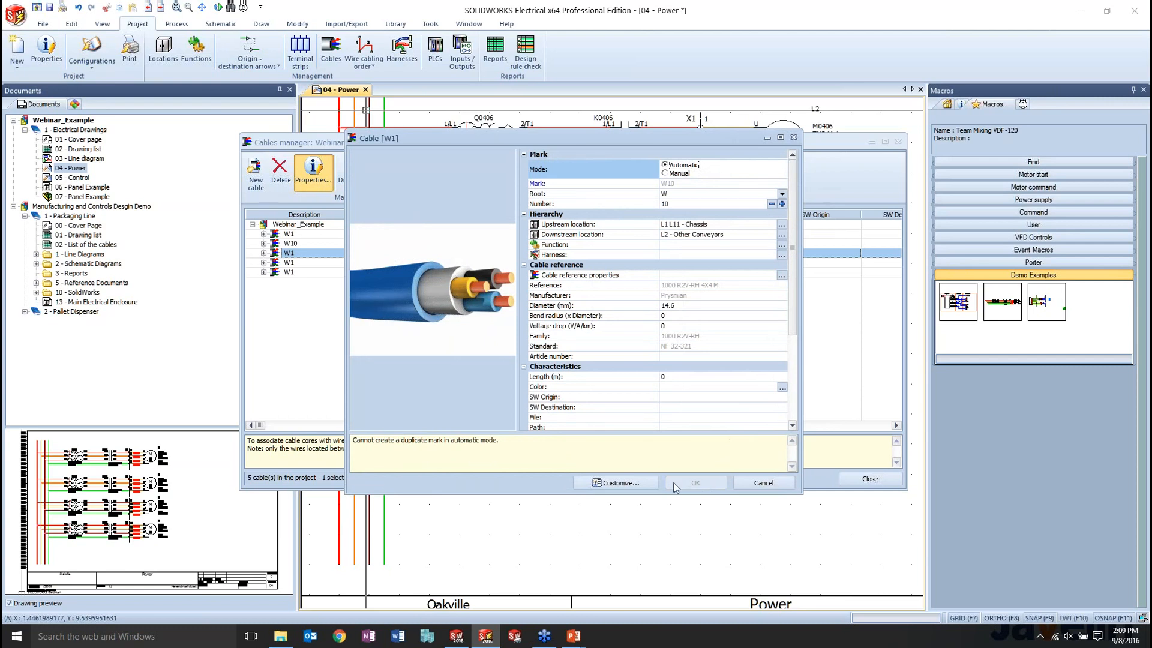
{"action": "left_click", "coordinate": [782, 204]}
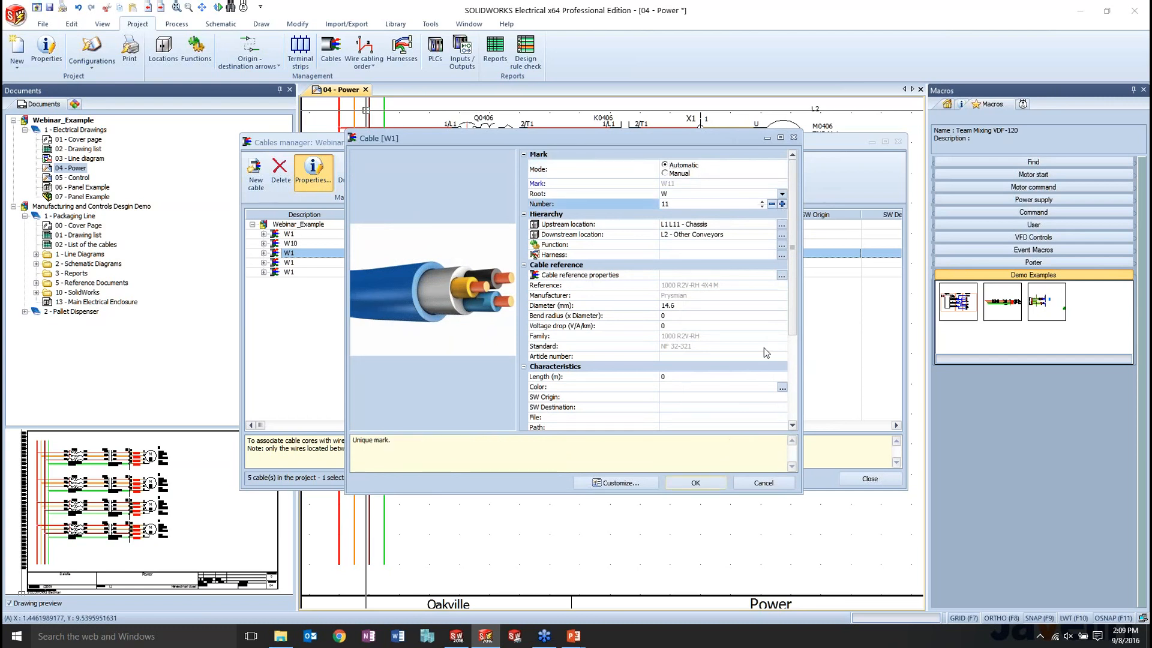
{"action": "left_click", "coordinate": [696, 482]}
{"action": "left_click", "coordinate": [316, 264]}
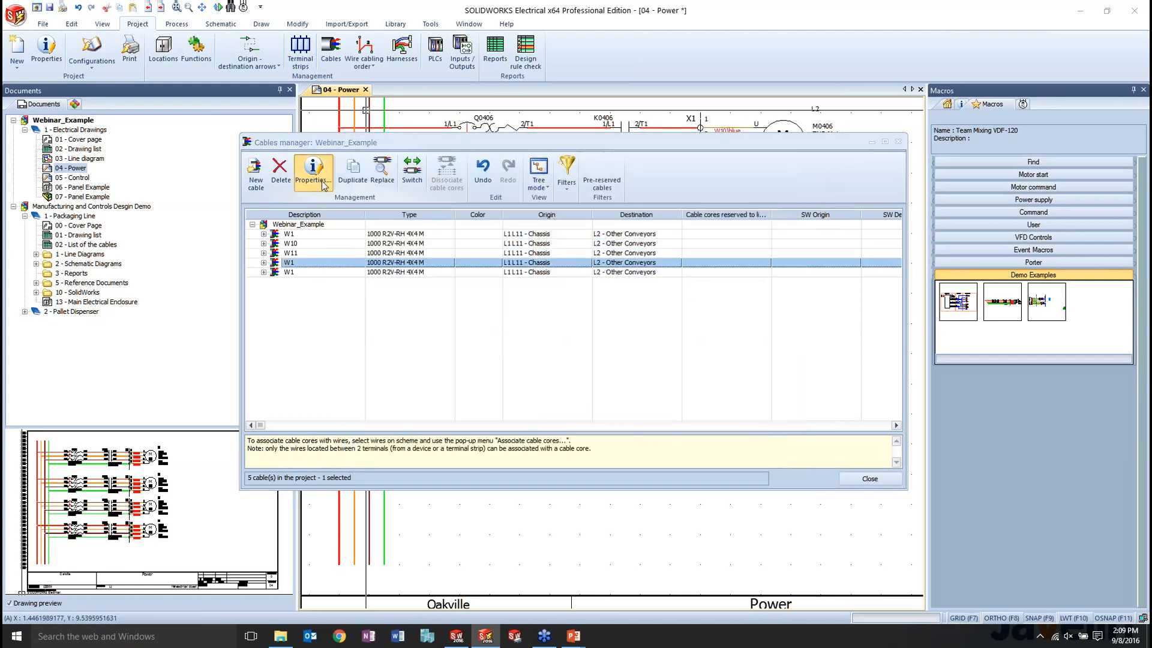
{"action": "left_click", "coordinate": [313, 172]}
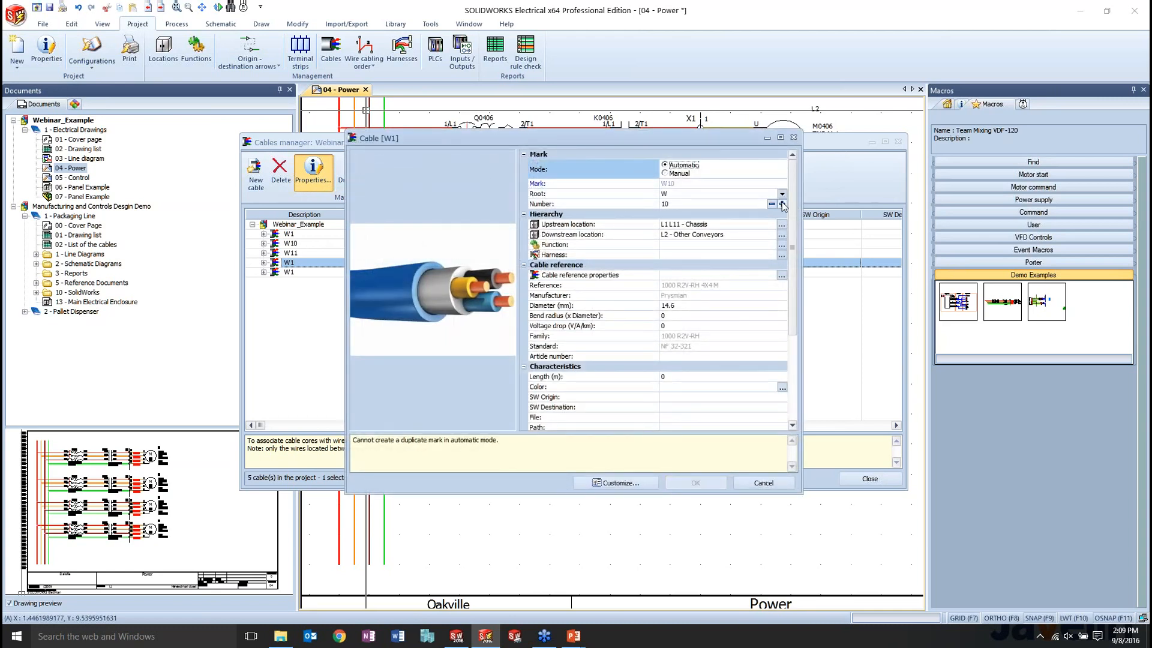
{"action": "left_click", "coordinate": [782, 204]}
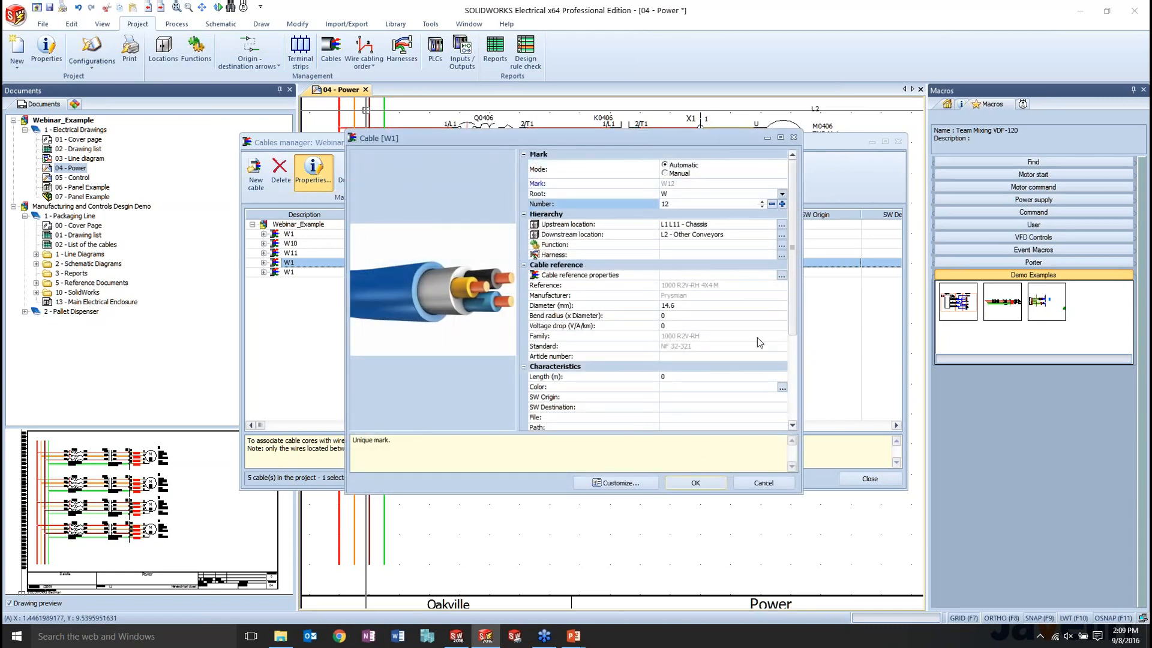
{"action": "left_click", "coordinate": [696, 483]}
Renumber the fifth W1 cable to W13 and close the cables manager.
{"action": "left_click", "coordinate": [314, 274]}
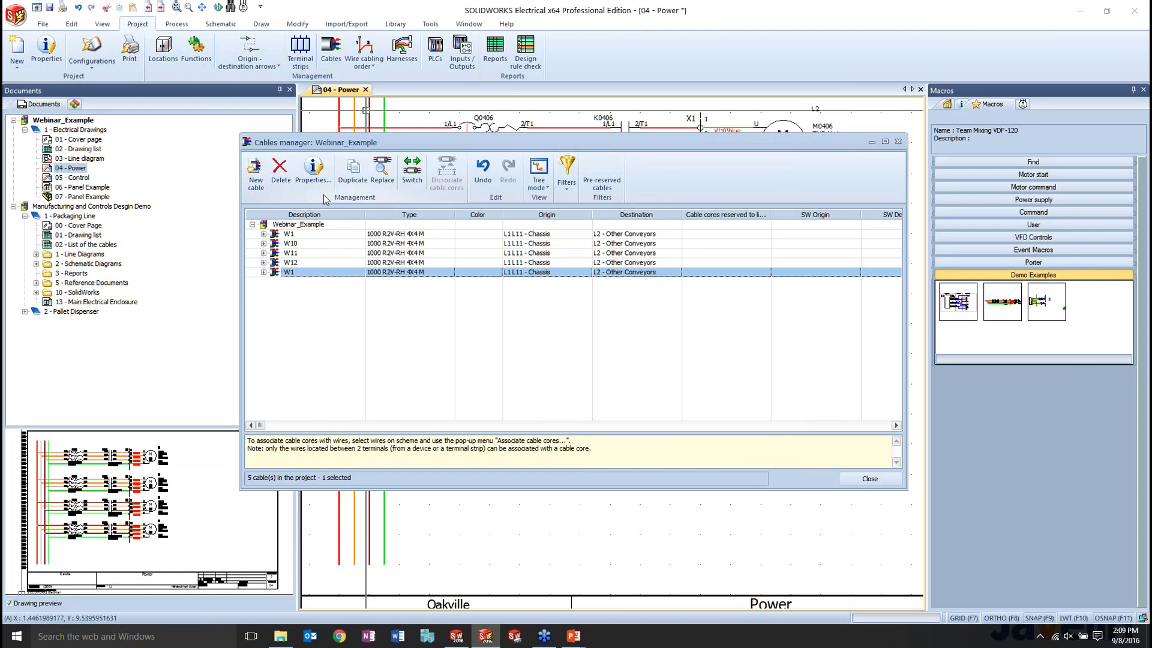
{"action": "left_click", "coordinate": [317, 179]}
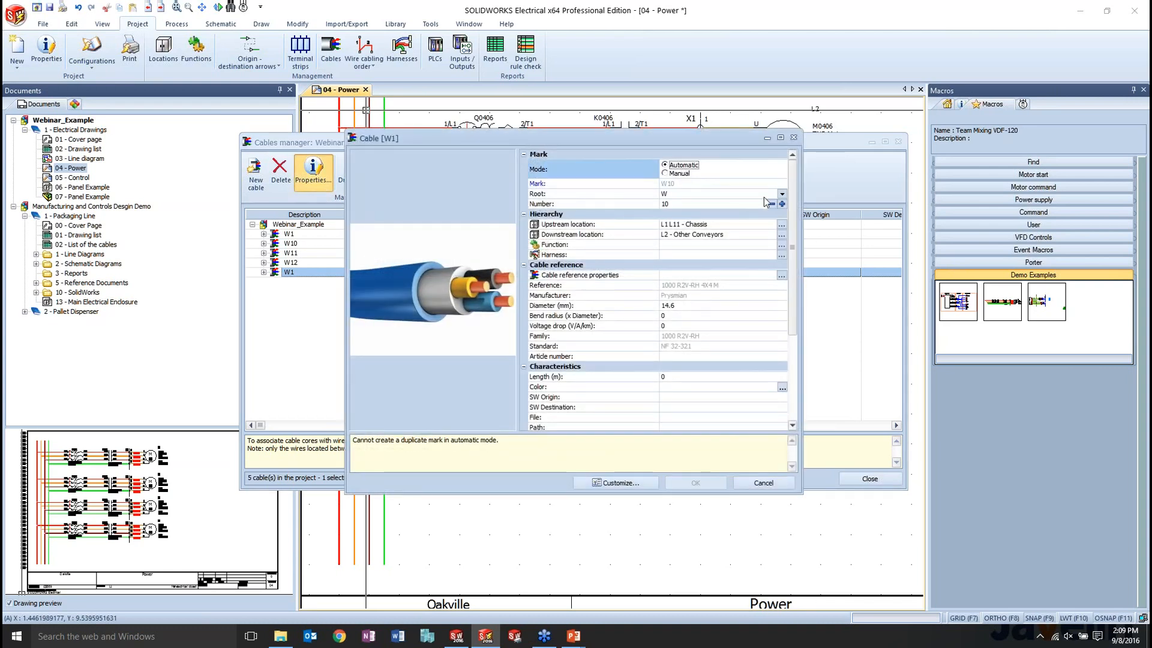
{"action": "left_click", "coordinate": [782, 205]}
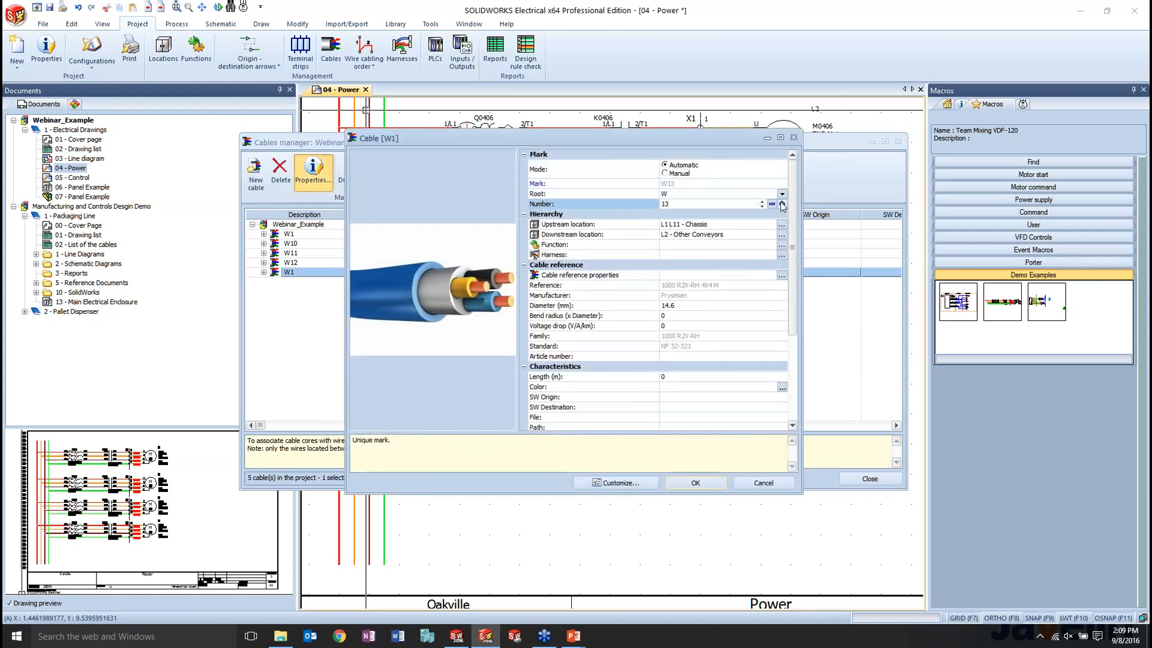
{"action": "left_click", "coordinate": [724, 486]}
{"action": "left_click", "coordinate": [869, 479]}
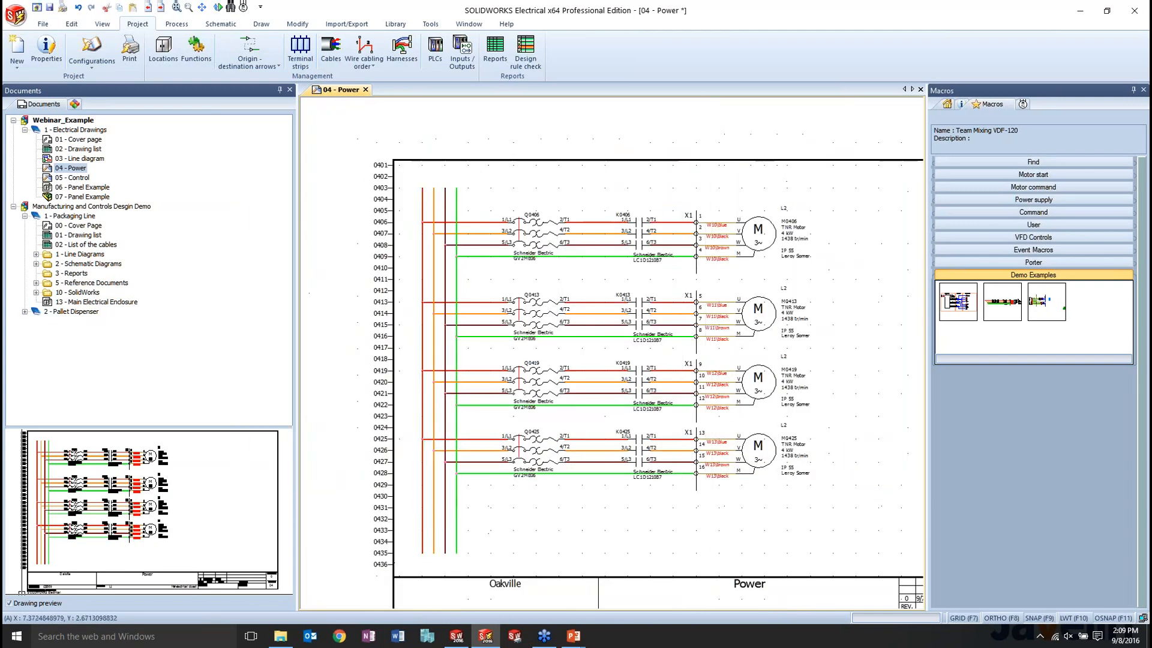
Pan across the Power sheet, switch the side panel to Properties and select motor M0406.
{"action": "middle_click_drag", "start_coordinate": [710, 521], "coordinate": [651, 507]}
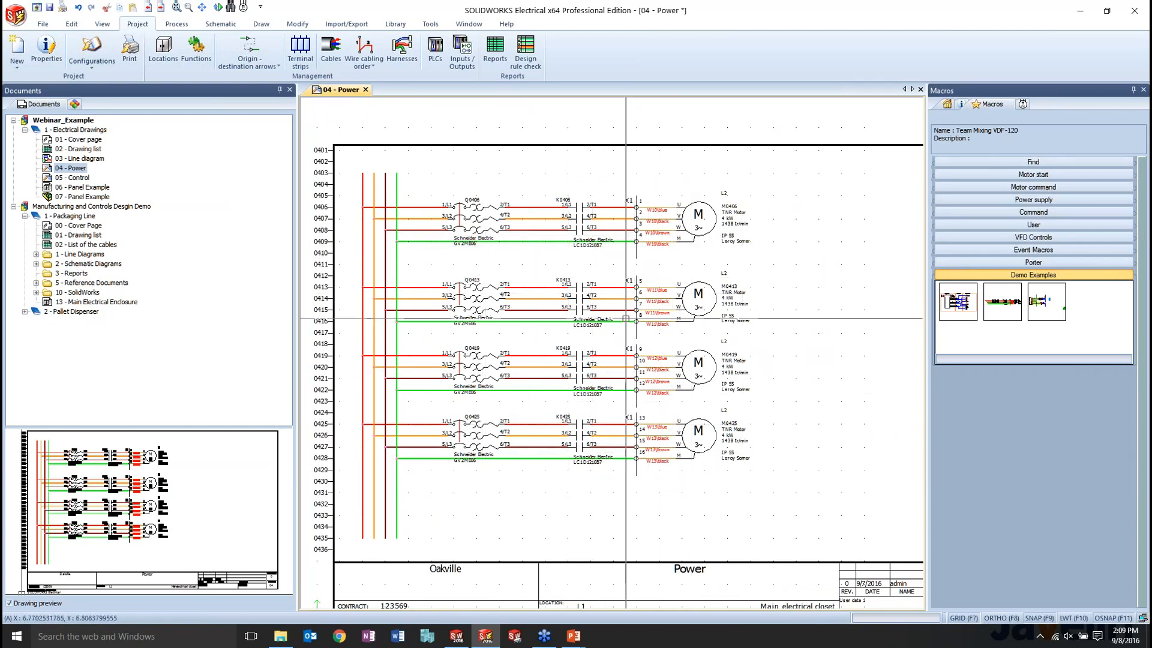
{"action": "scroll", "coordinate": [627, 327], "scroll_direction": "up", "scroll_amount": 2}
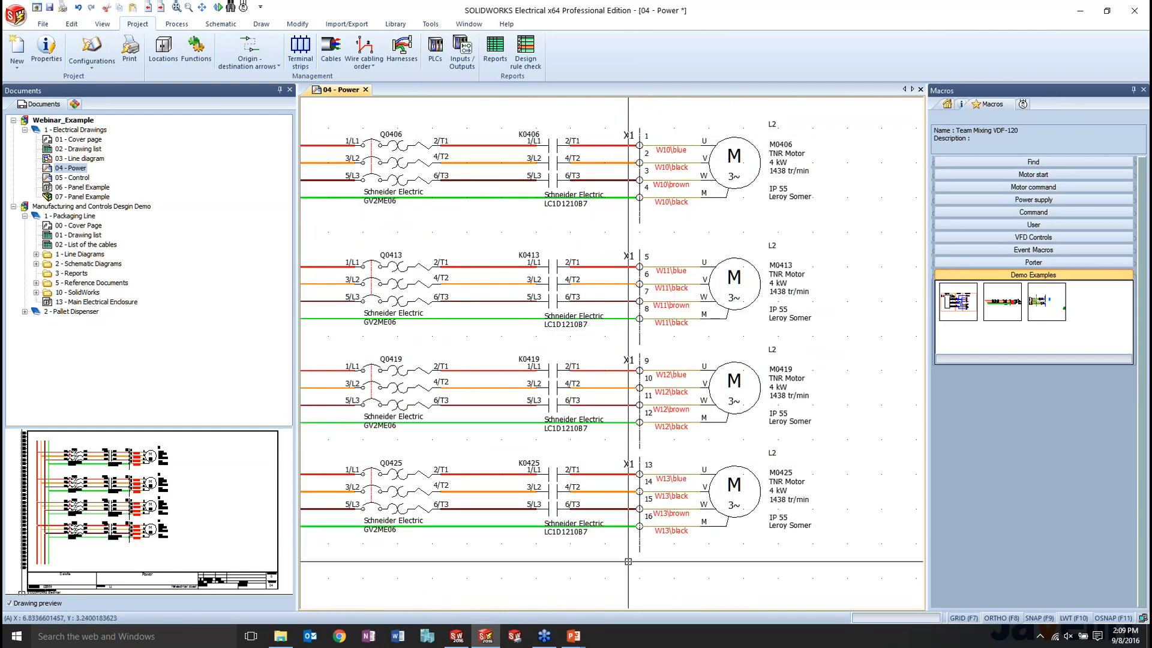
{"action": "scroll", "coordinate": [628, 561], "scroll_direction": "down", "scroll_amount": 3}
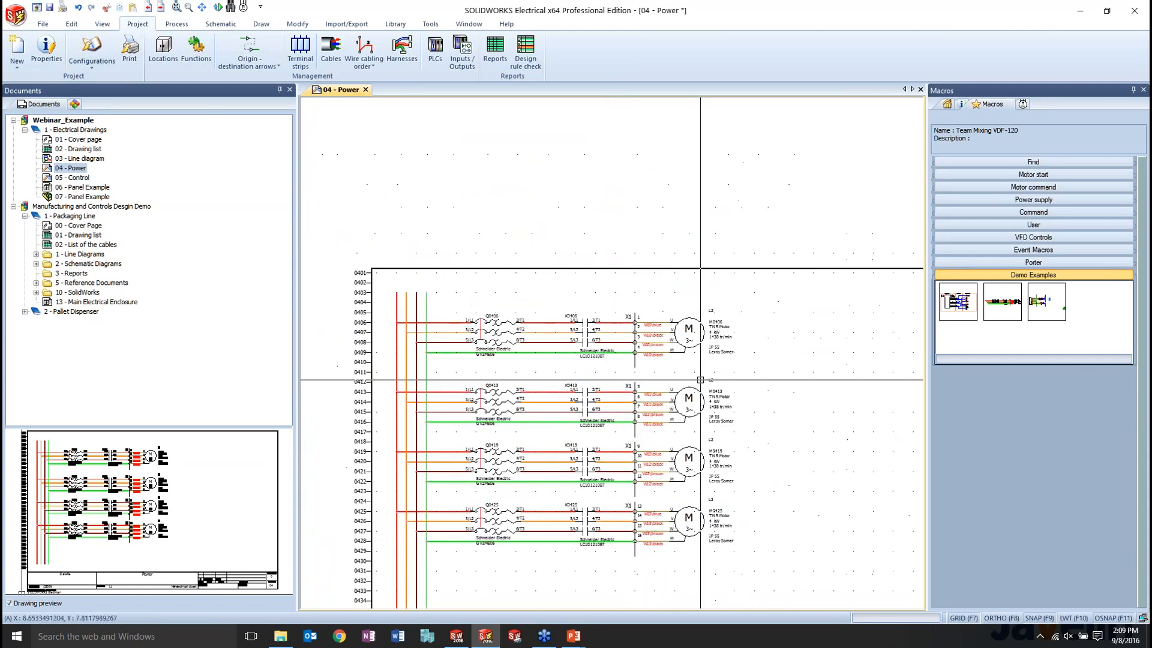
{"action": "left_click", "coordinate": [962, 105]}
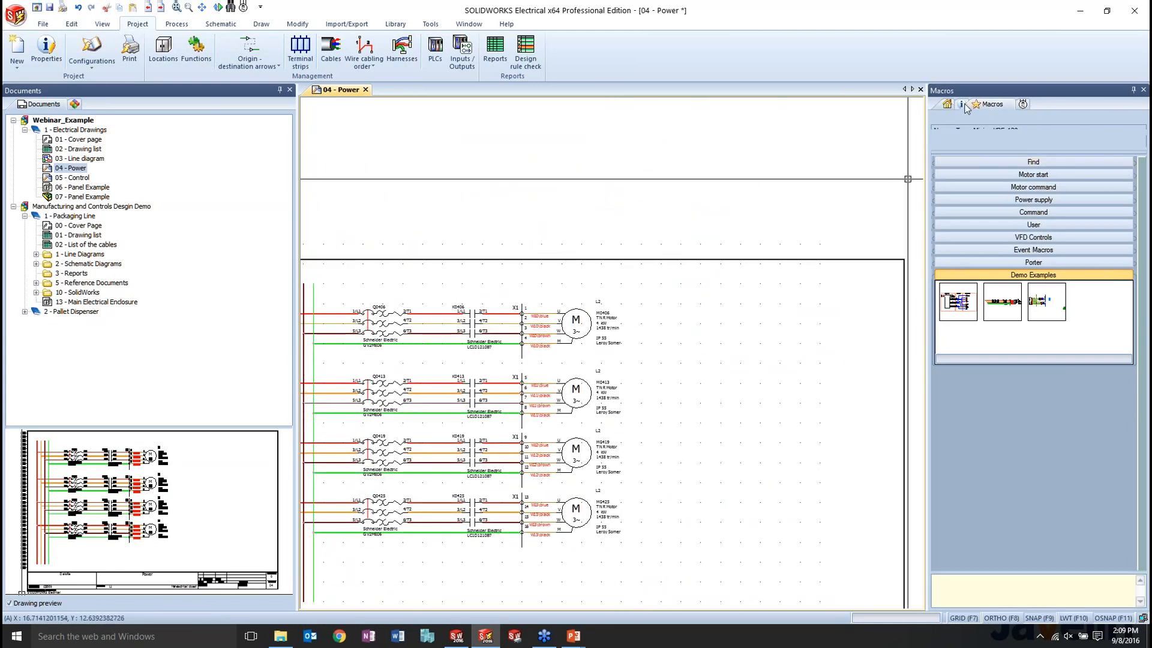
{"action": "scroll", "coordinate": [575, 300], "scroll_direction": "up", "scroll_amount": 2}
{"action": "left_click", "coordinate": [575, 300]}
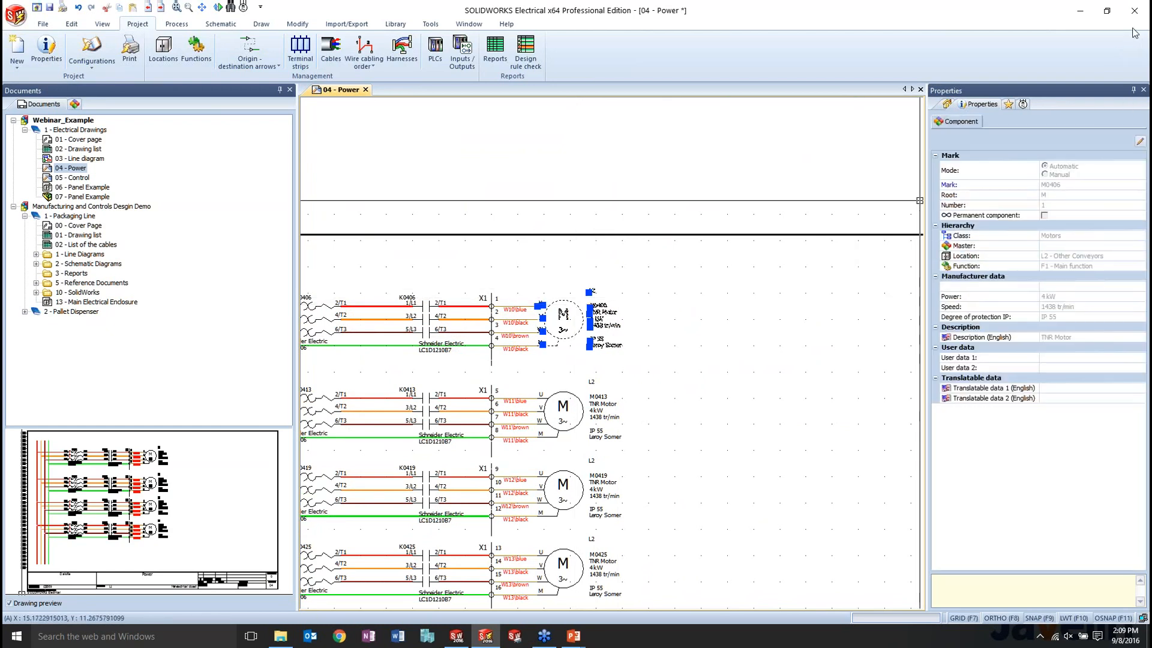
Set descriptions of motors M0406, M0413, M0419 to 'Web Example 1', 'Web 2', 'Web 3'.
{"action": "left_click", "coordinate": [1140, 143]}
{"action": "left_click_drag", "start_coordinate": [1071, 339], "coordinate": [1026, 337]}
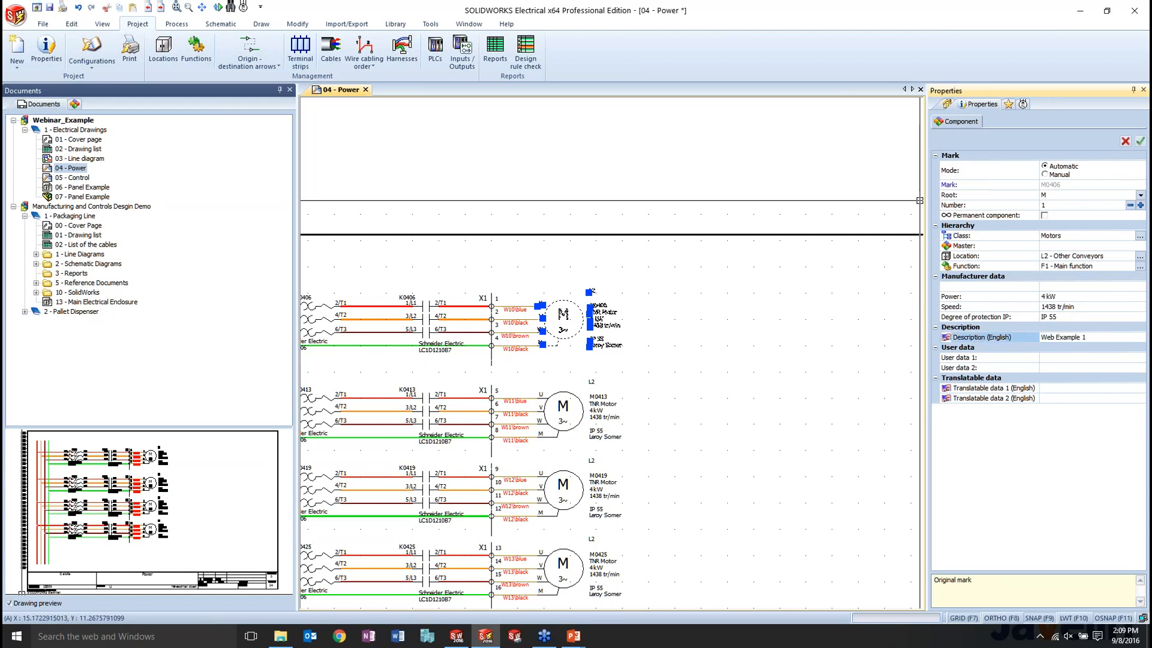
{"action": "left_click", "coordinate": [1141, 142]}
{"action": "left_click", "coordinate": [577, 399]}
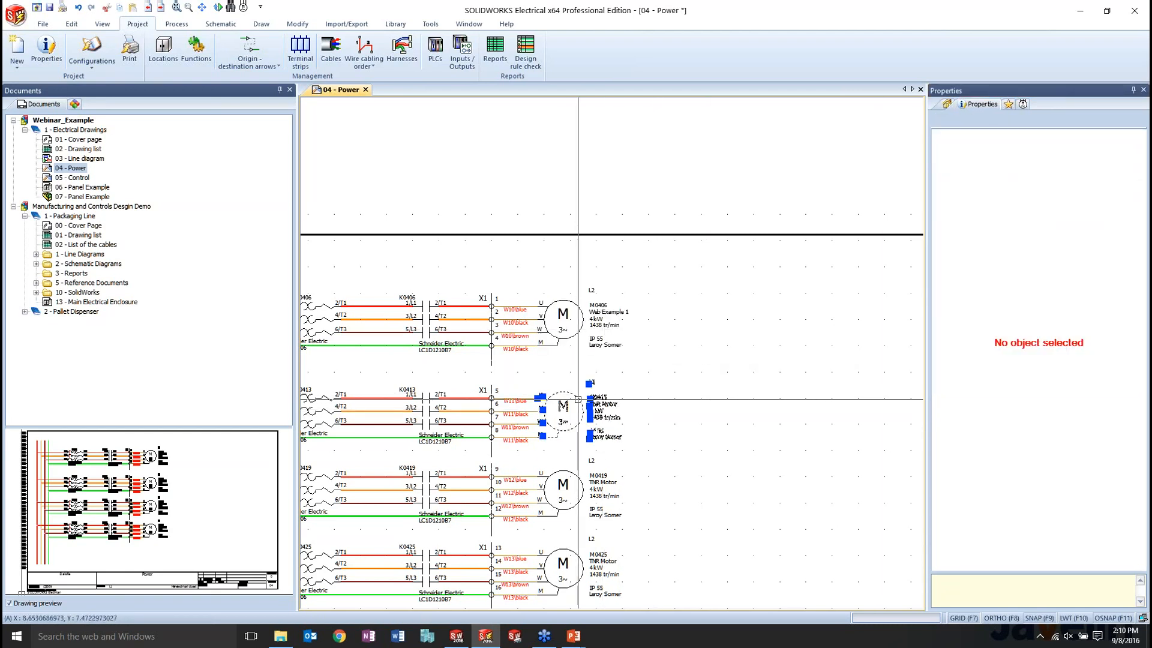
{"action": "left_click", "coordinate": [1084, 337]}
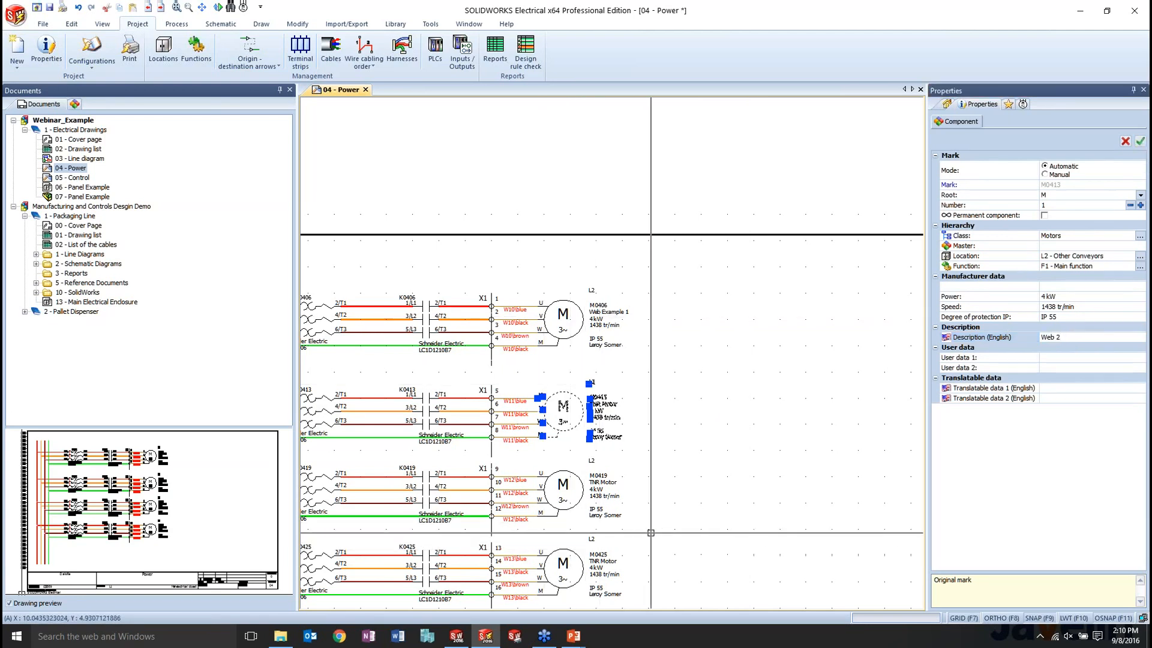
{"action": "left_click", "coordinate": [1140, 142]}
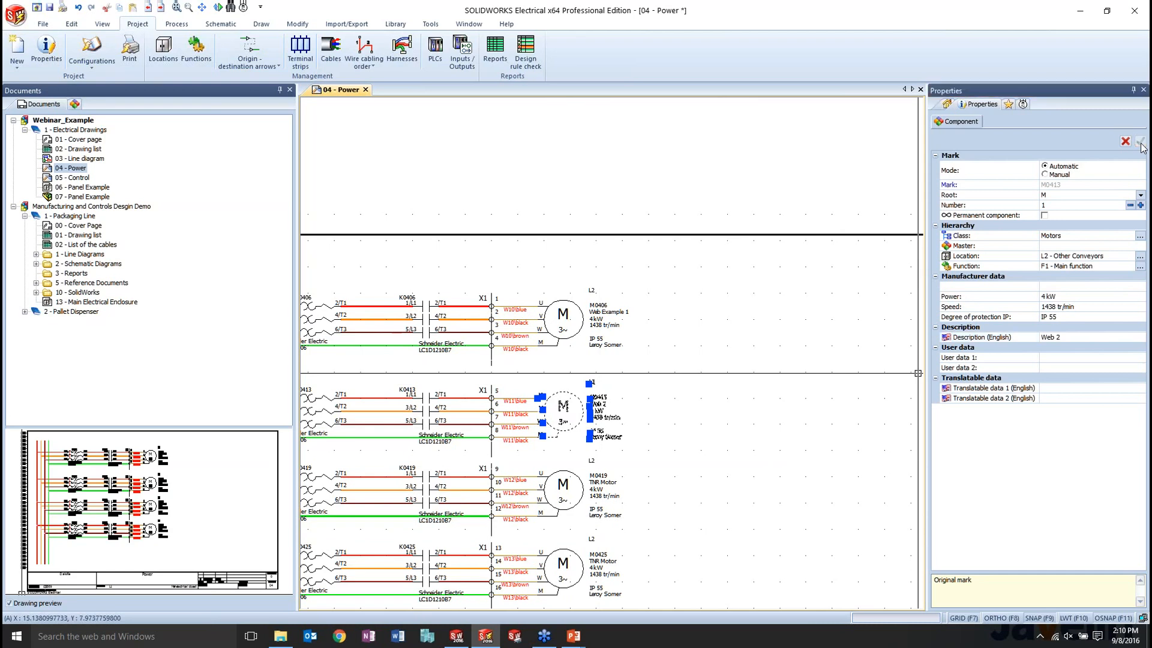
{"action": "left_click", "coordinate": [563, 489]}
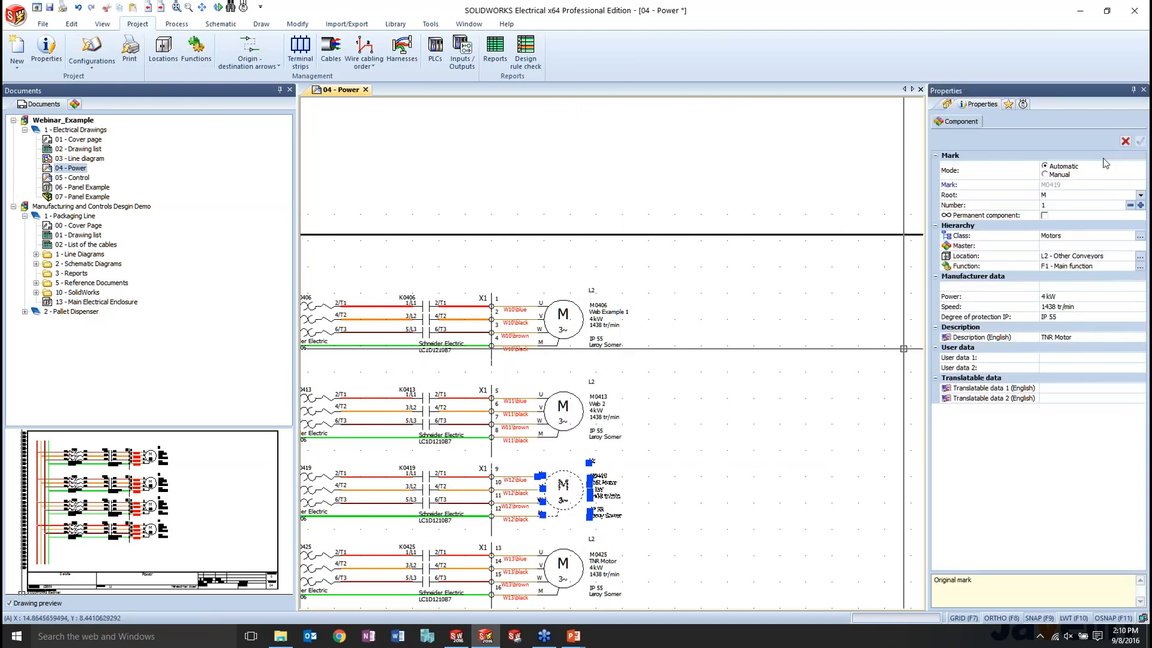
{"action": "left_click", "coordinate": [1080, 338]}
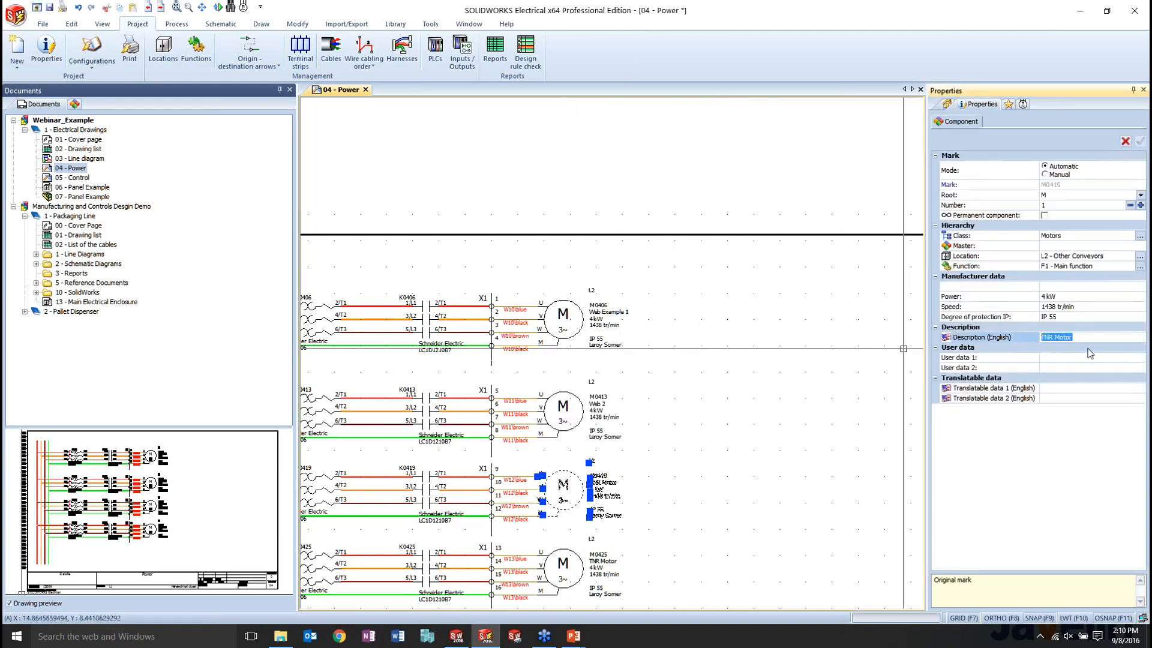
{"action": "type", "text": "Web 3"}
{"action": "left_click", "coordinate": [1140, 143]}
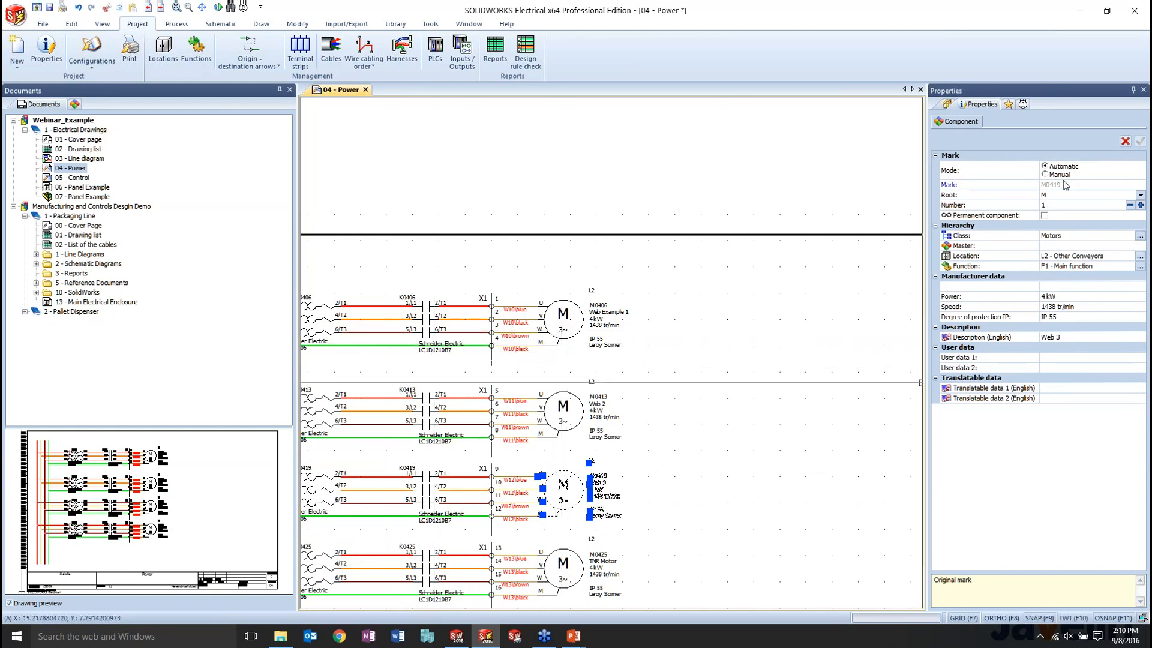
{"action": "key", "text": "Escape"}
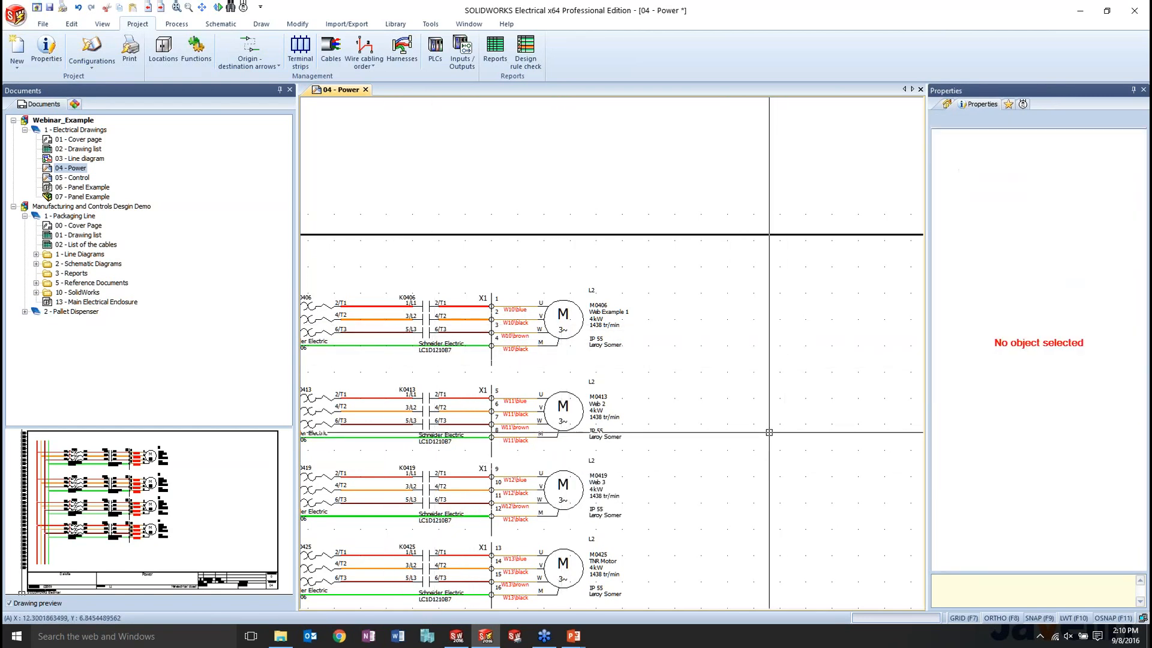
Change drawing 04's English description to 'Motor Control', so it reads '04 - Motor Control'.
{"action": "scroll", "coordinate": [770, 432], "scroll_direction": "down", "scroll_amount": 1}
{"action": "middle_click_drag", "start_coordinate": [688, 434], "coordinate": [794, 377]}
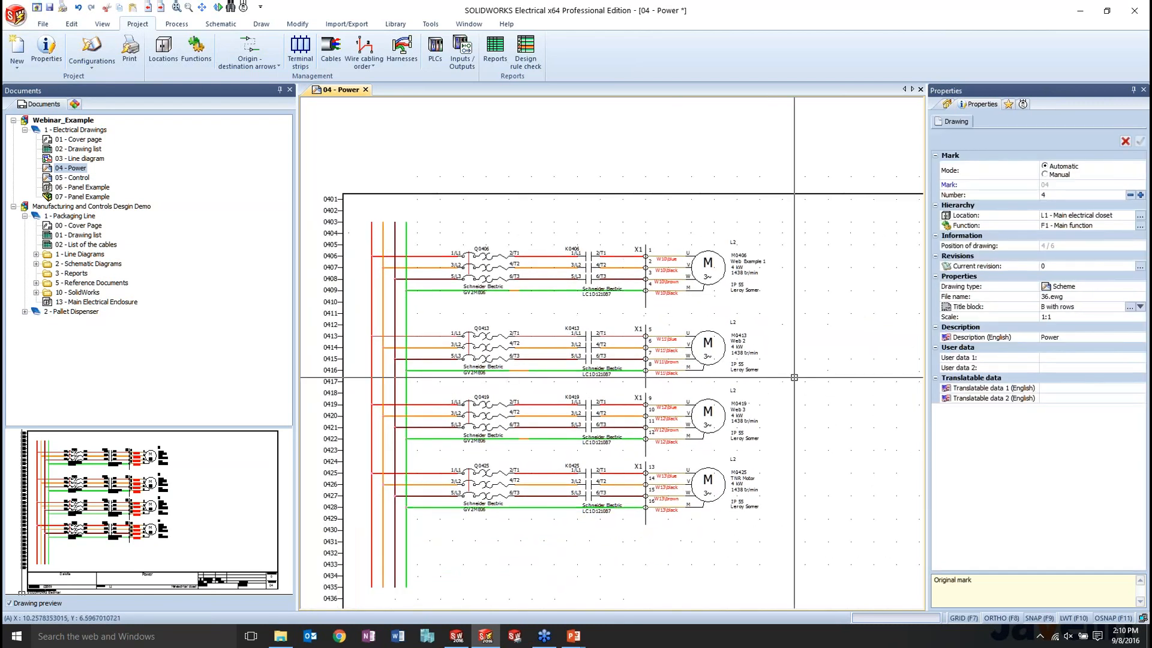
{"action": "left_click", "coordinate": [1083, 336]}
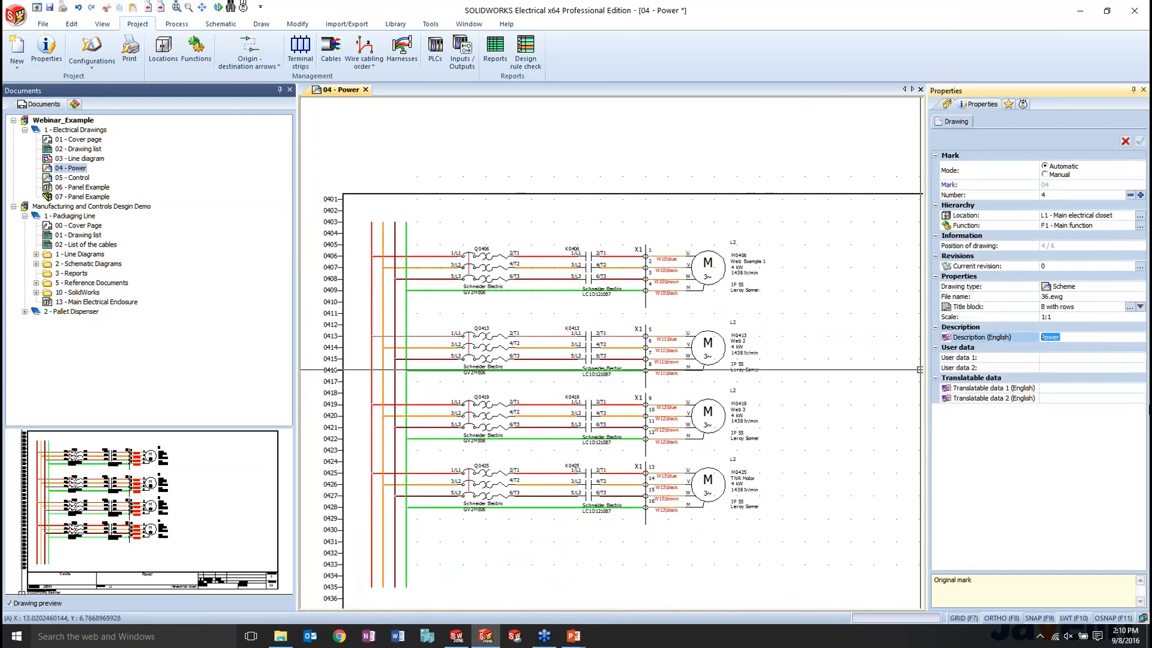
{"action": "type", "text": "Motor Control"}
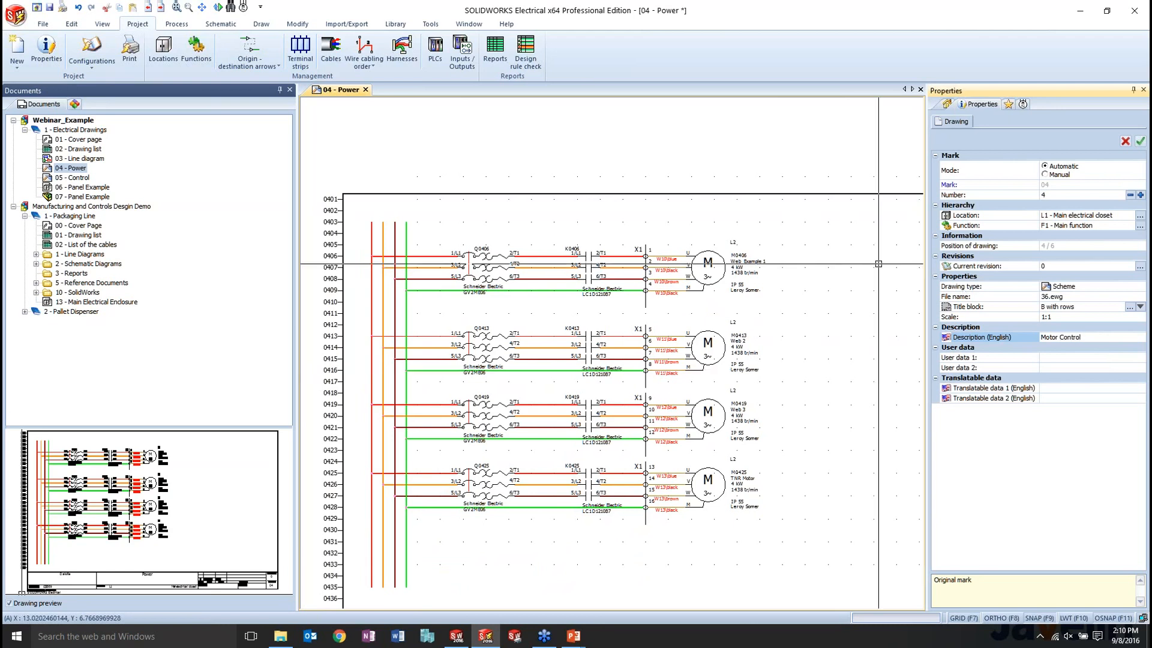
{"action": "left_click", "coordinate": [76, 176]}
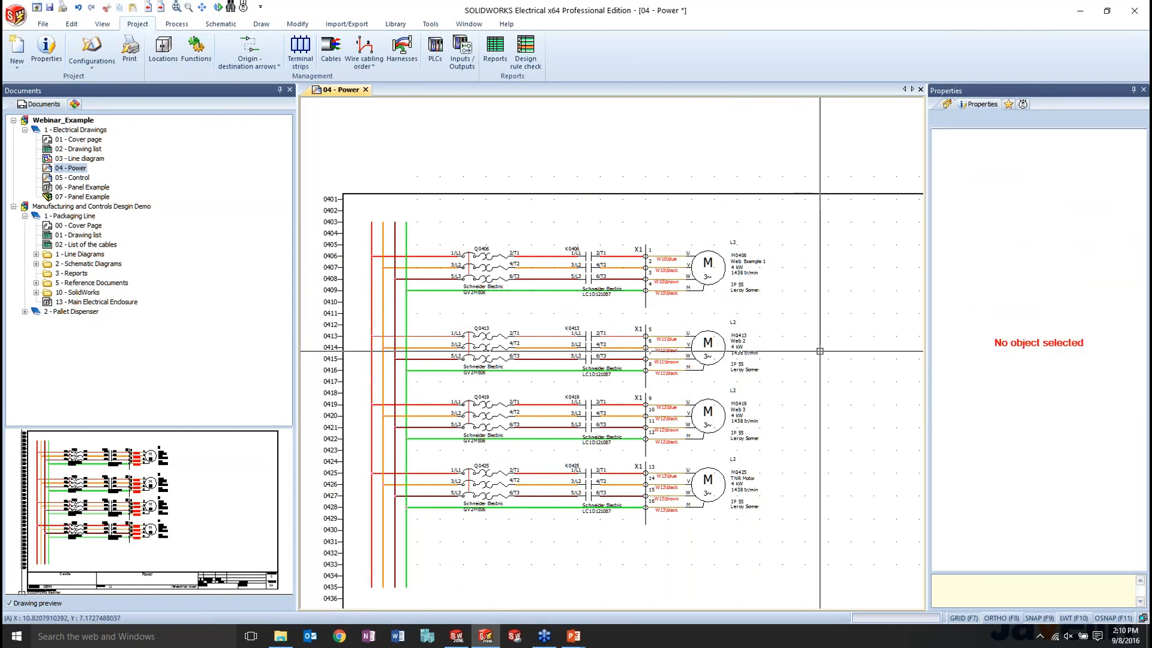
{"action": "left_click_drag", "start_coordinate": [1065, 338], "coordinate": [1026, 335]}
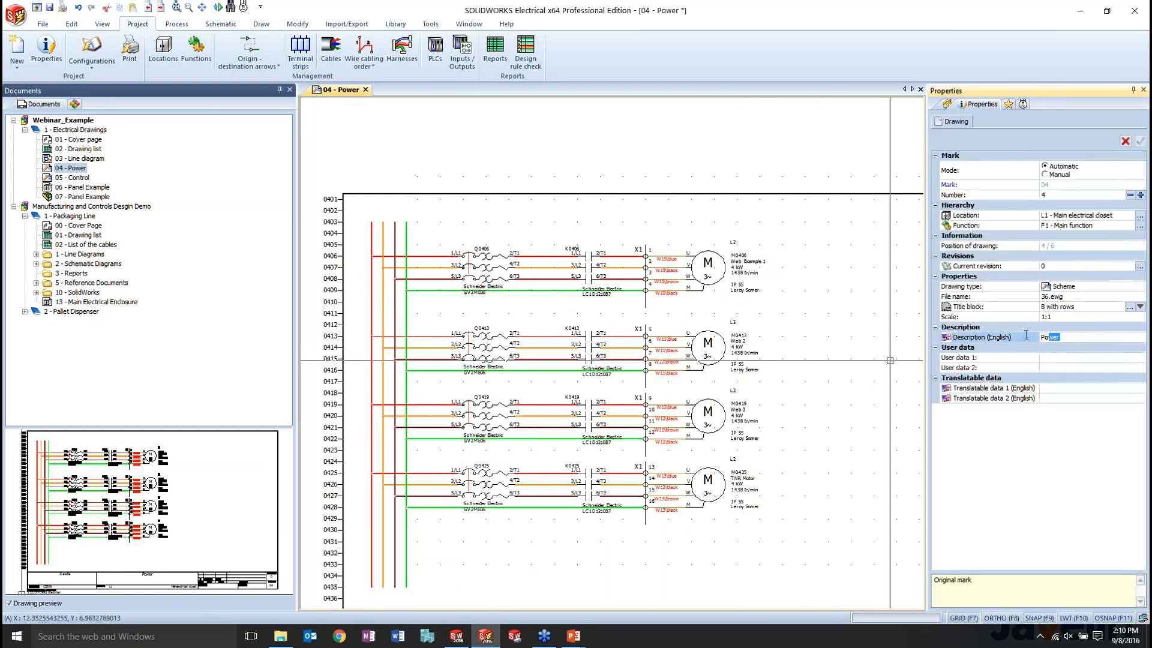
{"action": "type", "text": "Motor Control"}
{"action": "left_click", "coordinate": [1140, 141]}
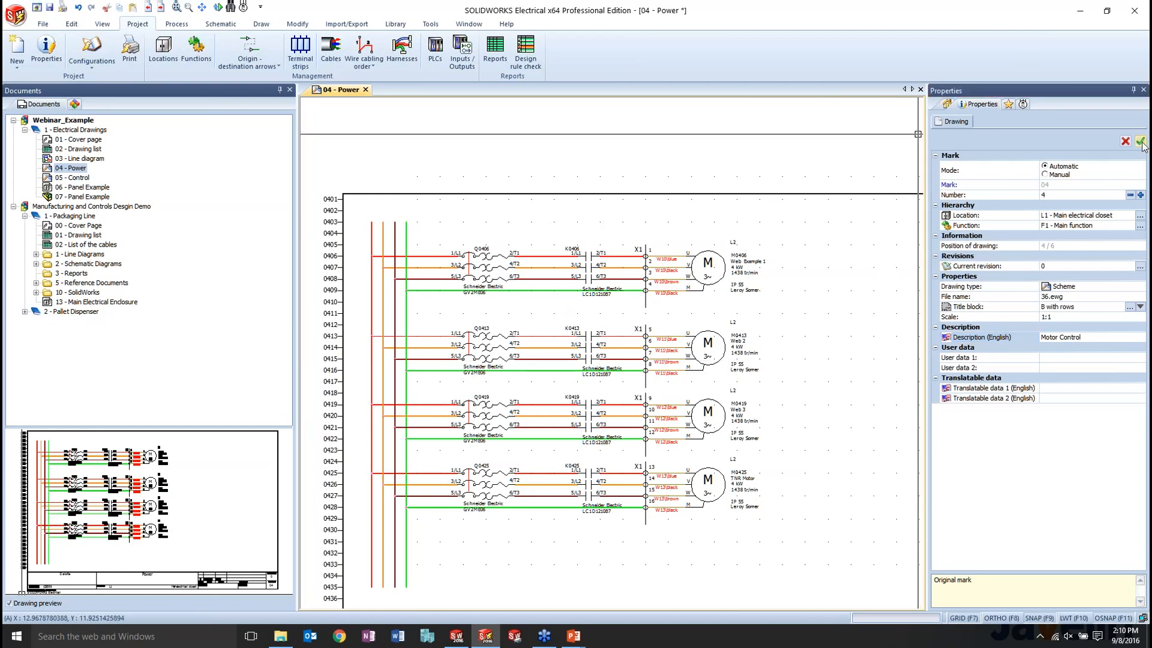
{"action": "left_click", "coordinate": [93, 171]}
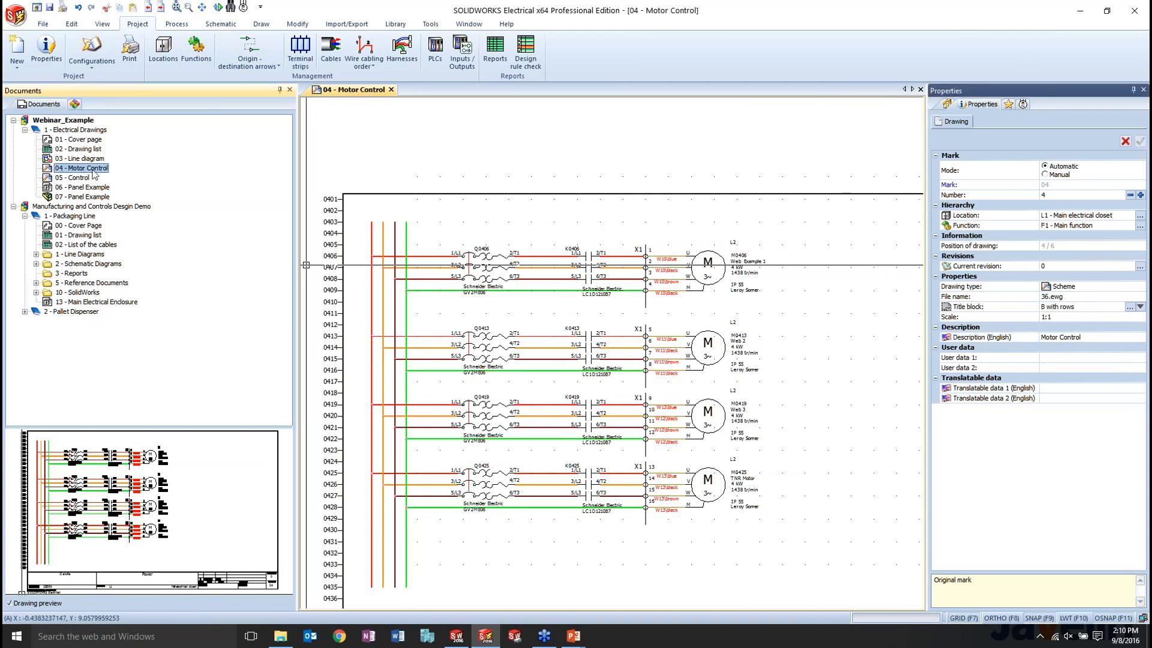
Number the new wires on the Motor Control drawing, leaving existing wire numbers unchanged.
{"action": "left_click", "coordinate": [834, 420]}
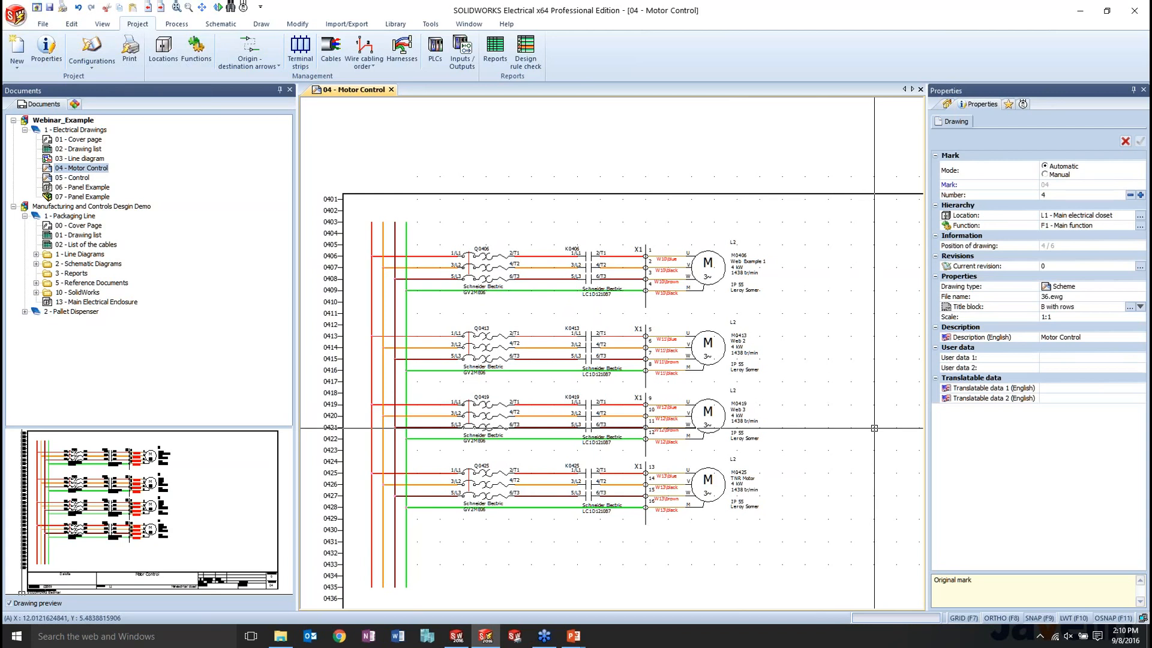
{"action": "left_click", "coordinate": [180, 25]}
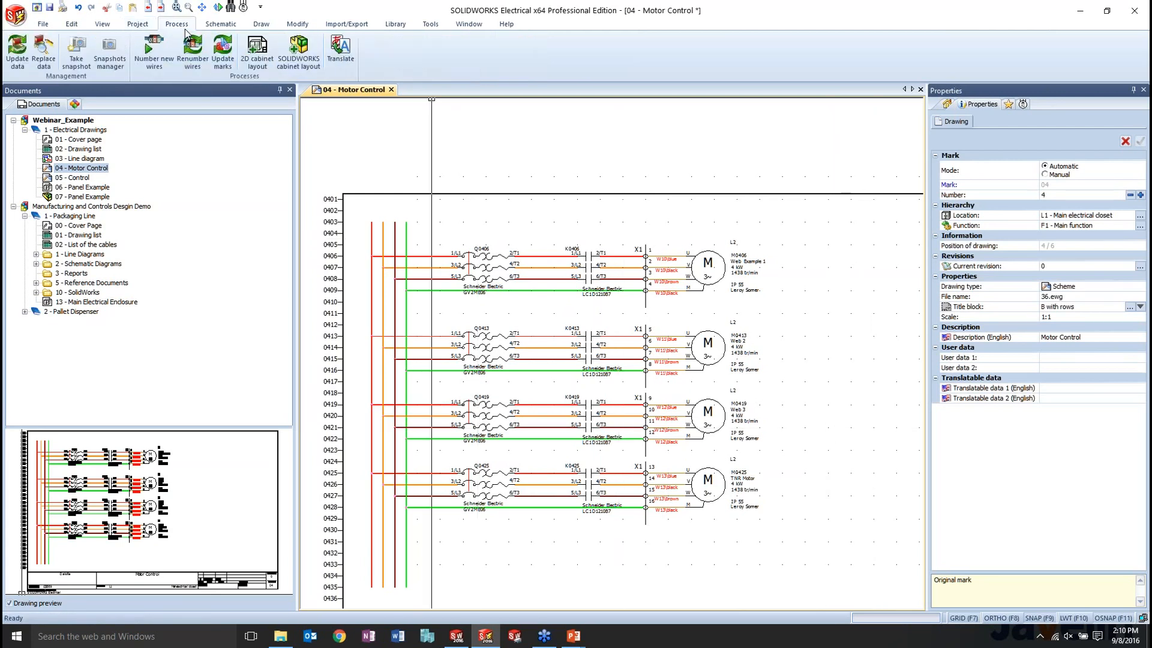
{"action": "left_click", "coordinate": [154, 51]}
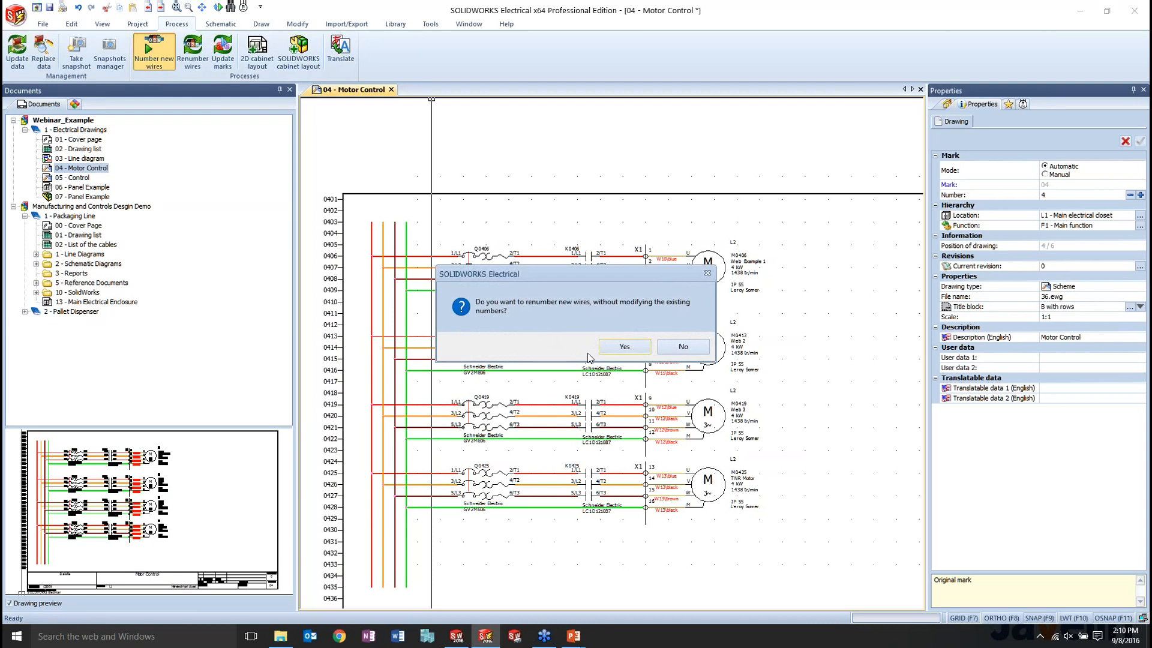
{"action": "left_click", "coordinate": [611, 349]}
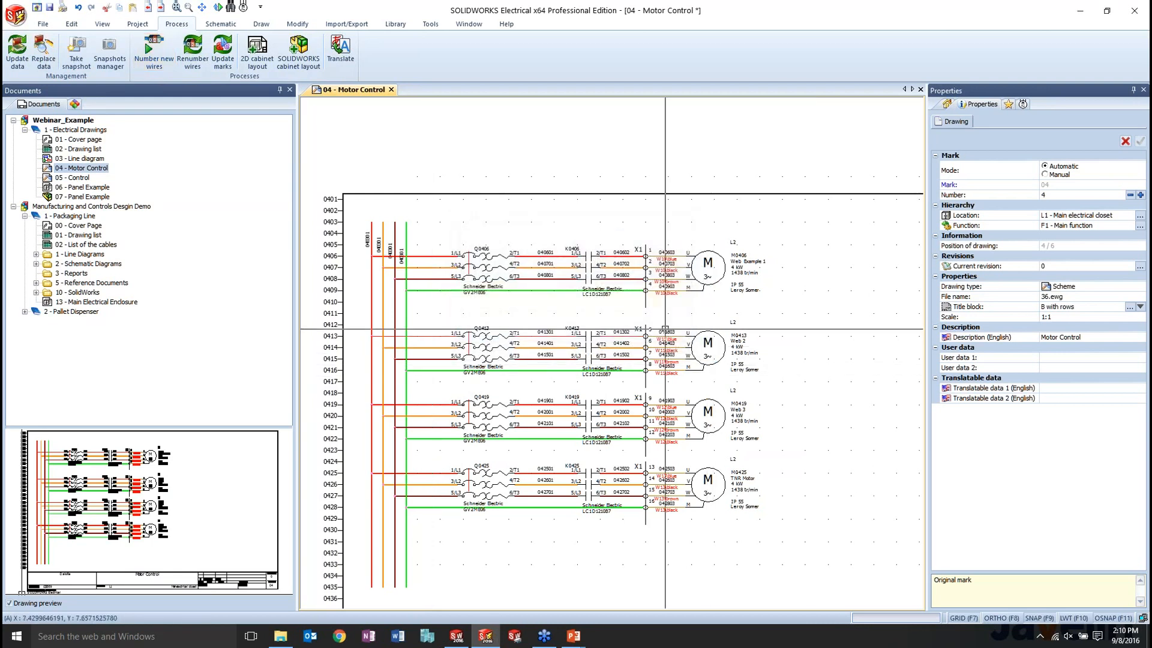
Review the wire numbers across motor branches M0406–M0425 and the title block.
{"action": "scroll", "coordinate": [665, 329], "scroll_direction": "up", "scroll_amount": 3}
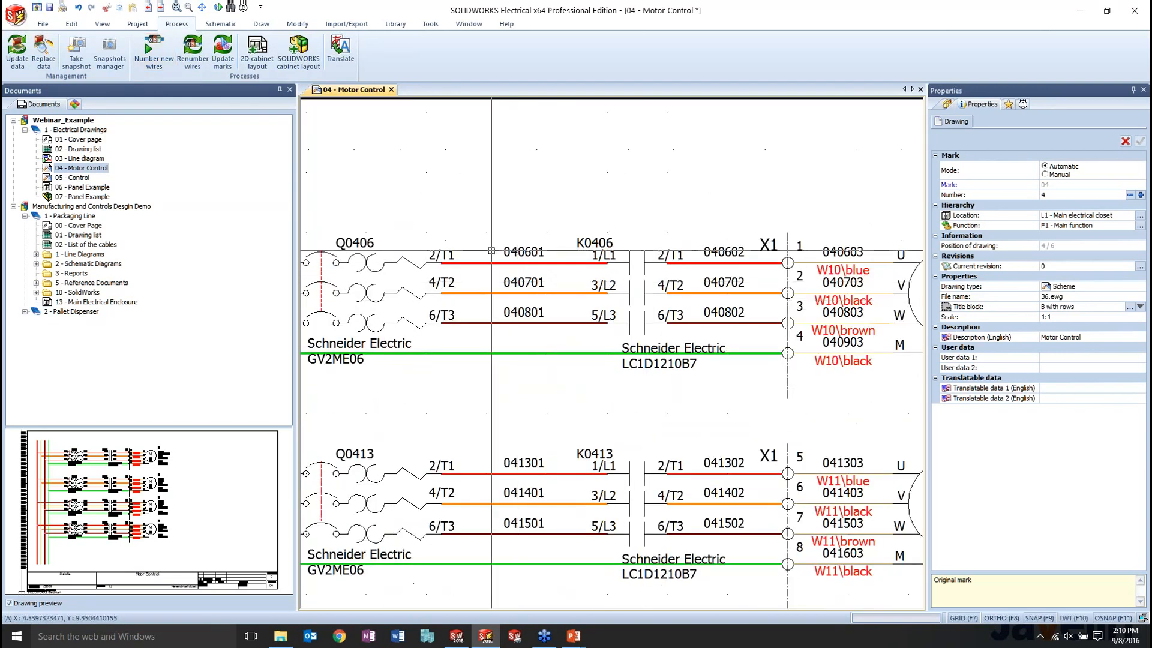
{"action": "scroll", "coordinate": [698, 326], "scroll_direction": "down", "scroll_amount": 3}
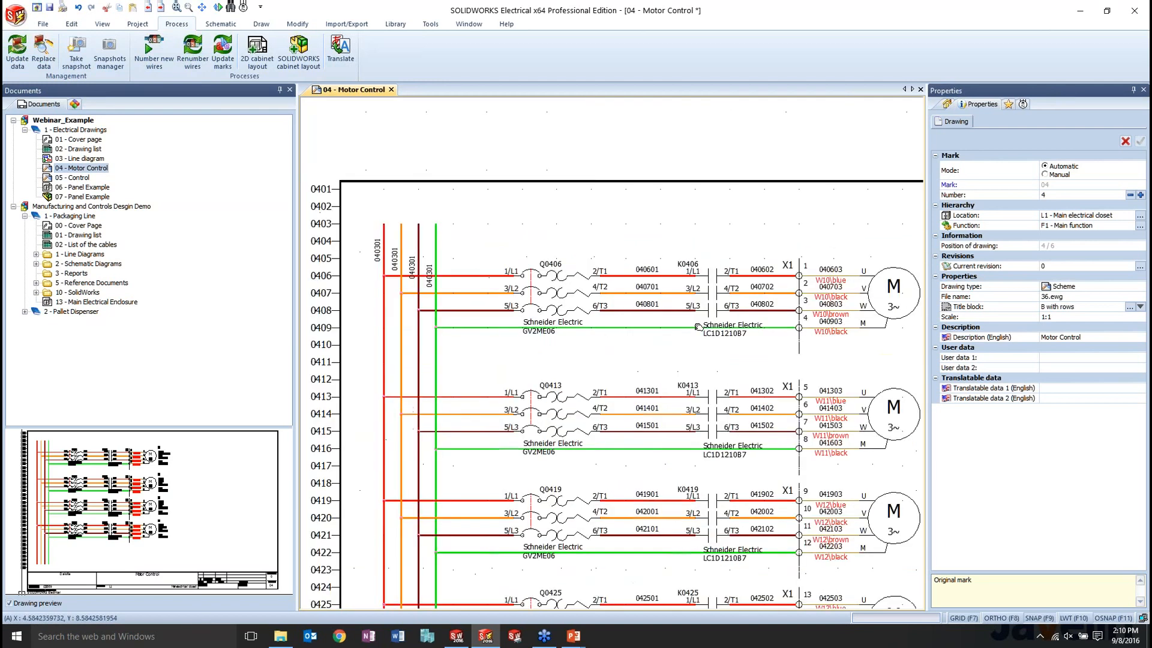
{"action": "middle_click_drag", "start_coordinate": [698, 327], "coordinate": [775, 334]}
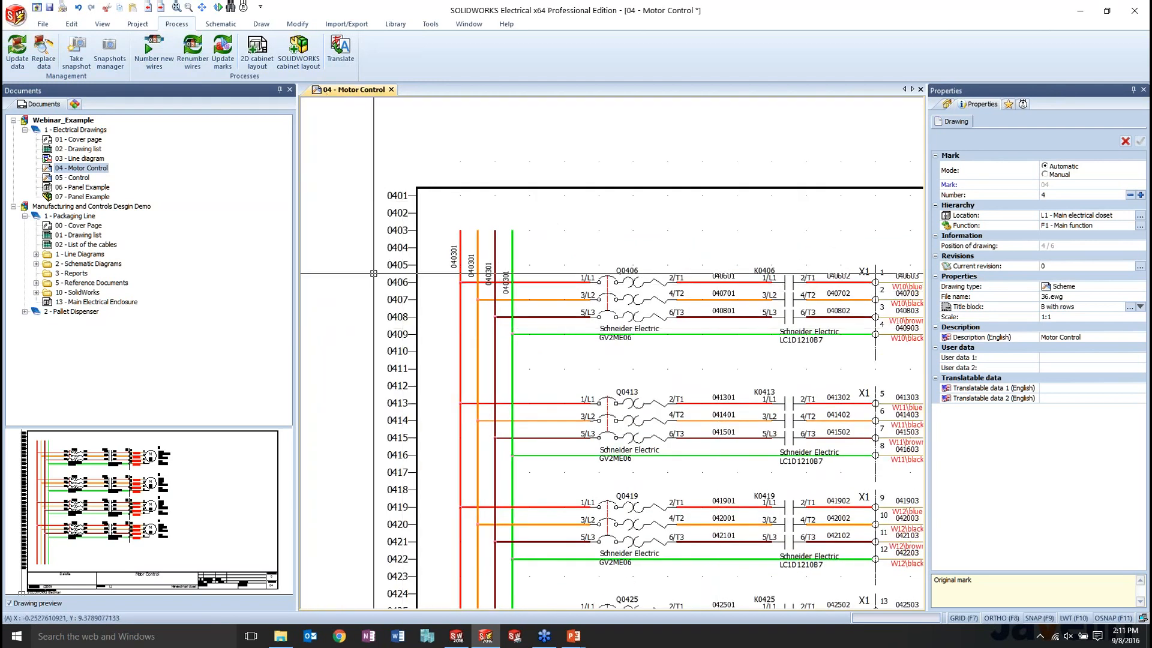
{"action": "middle_click_drag", "start_coordinate": [691, 310], "coordinate": [427, 319]}
{"action": "scroll", "coordinate": [472, 295], "scroll_direction": "up", "scroll_amount": 1}
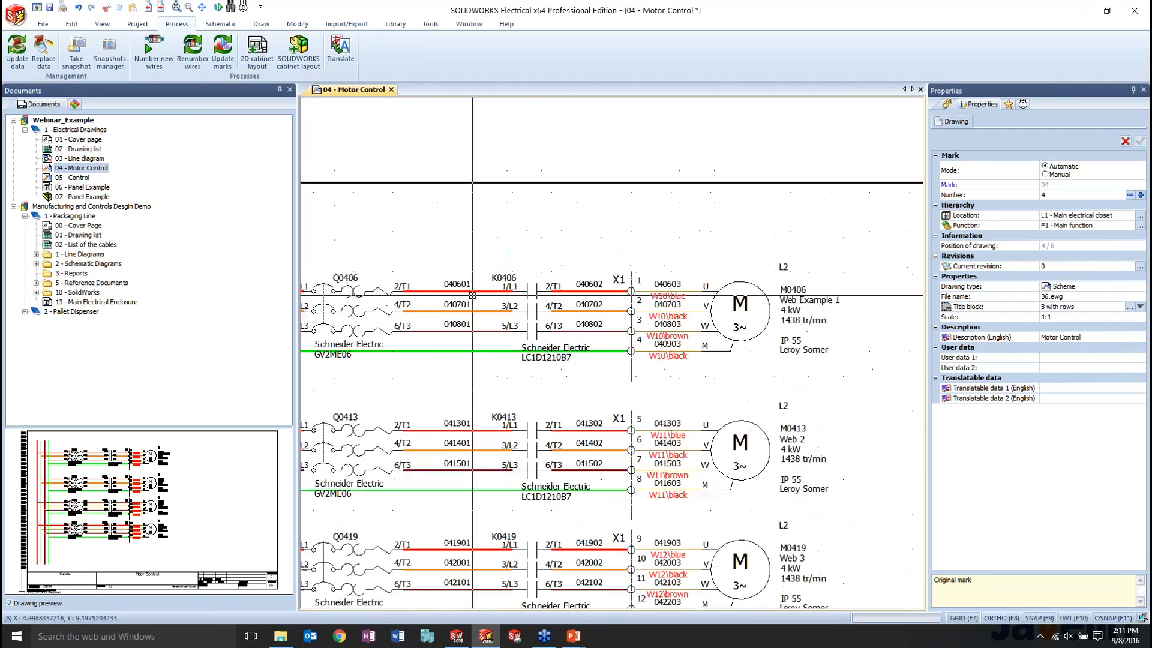
{"action": "scroll", "coordinate": [472, 295], "scroll_direction": "up", "scroll_amount": 1}
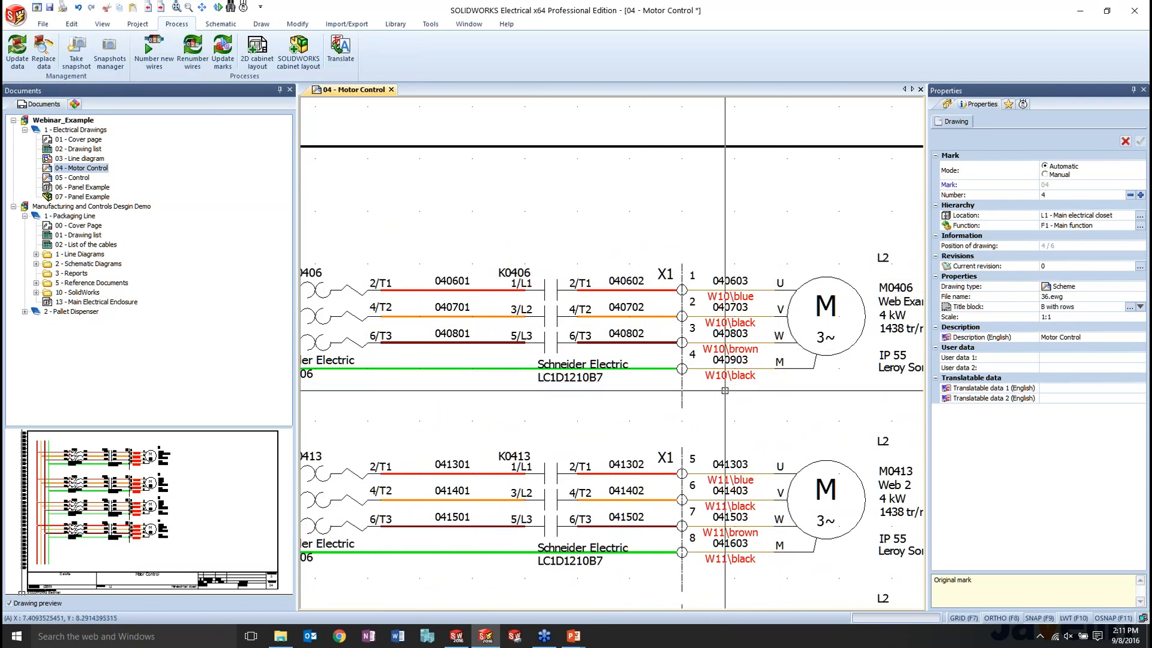
{"action": "scroll", "coordinate": [725, 391], "scroll_direction": "down", "scroll_amount": 2}
{"action": "middle_click_drag", "start_coordinate": [671, 522], "coordinate": [684, 220]}
{"action": "scroll", "coordinate": [612, 384], "scroll_direction": "down", "scroll_amount": 1}
{"action": "middle_click_drag", "start_coordinate": [609, 398], "coordinate": [592, 428]}
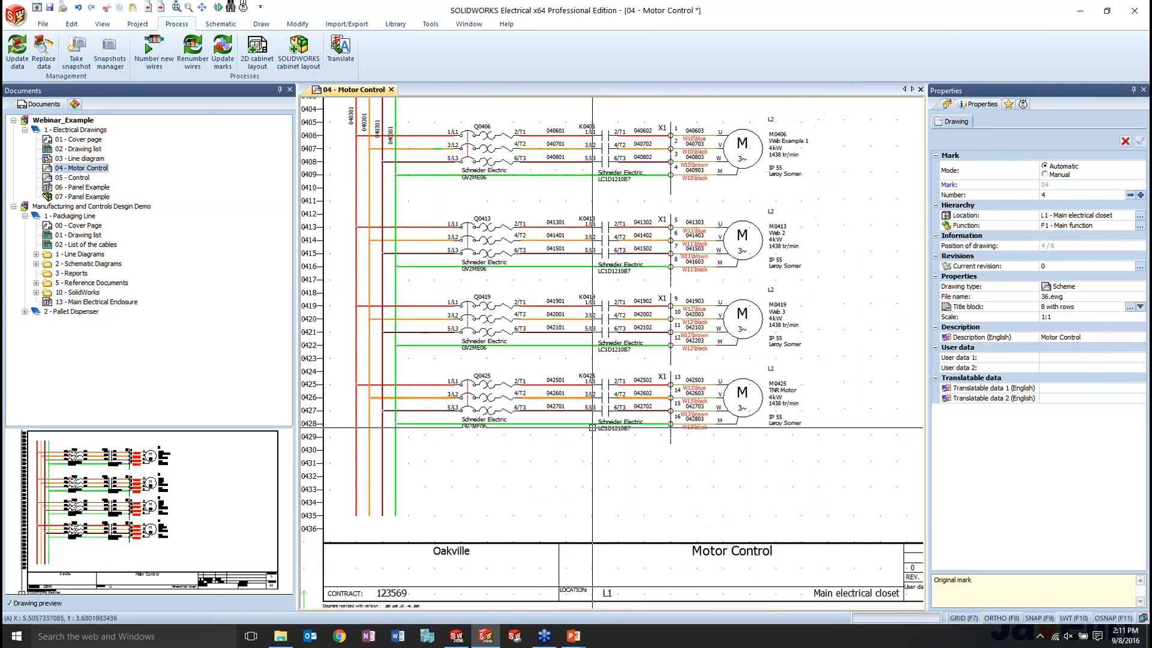
{"action": "double_click", "coordinate": [84, 178]}
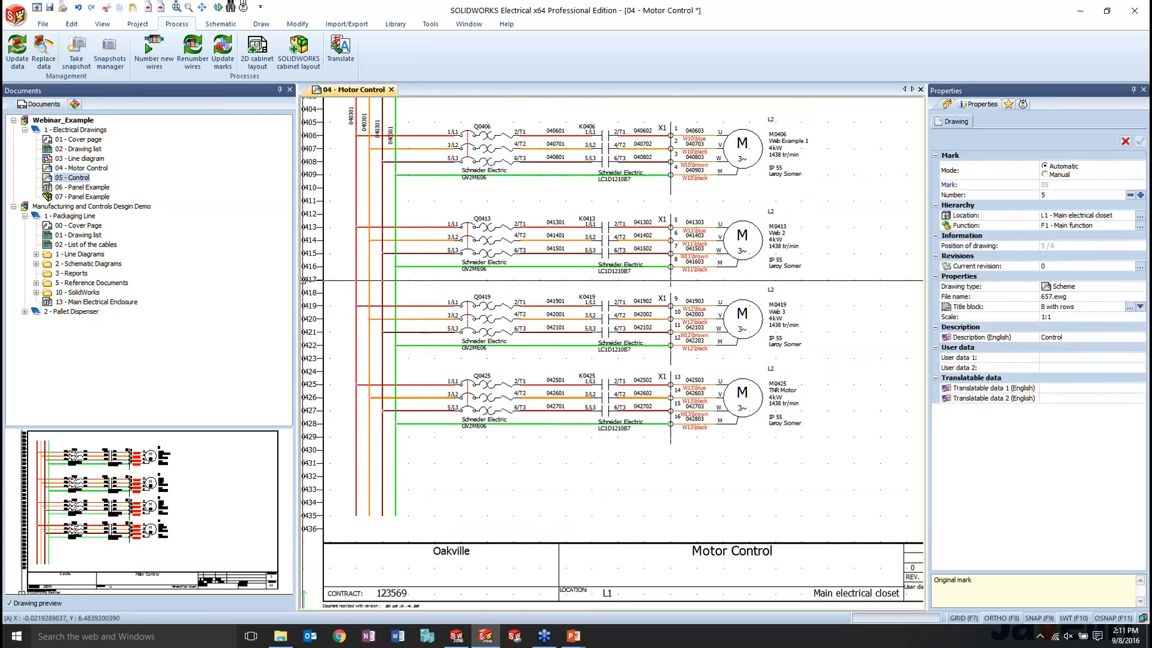
Paste the third Demo Examples macro (PLC, relays and lamps) onto the 05 - Control sheet.
{"action": "left_click", "coordinate": [1023, 105]}
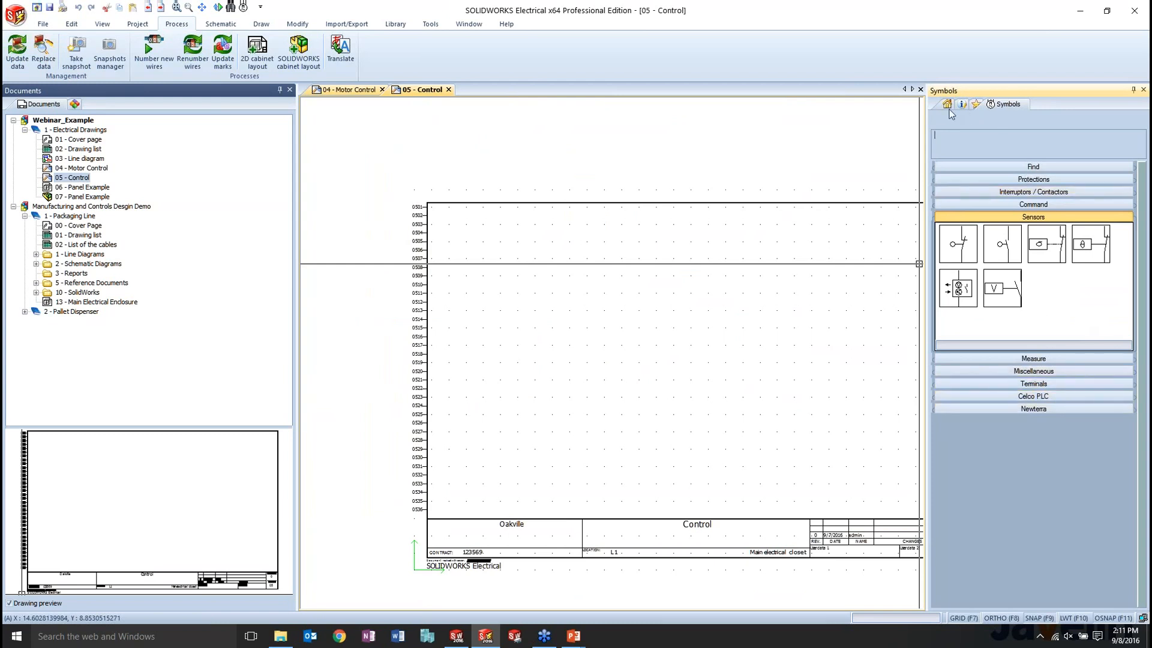
{"action": "left_click", "coordinate": [976, 105]}
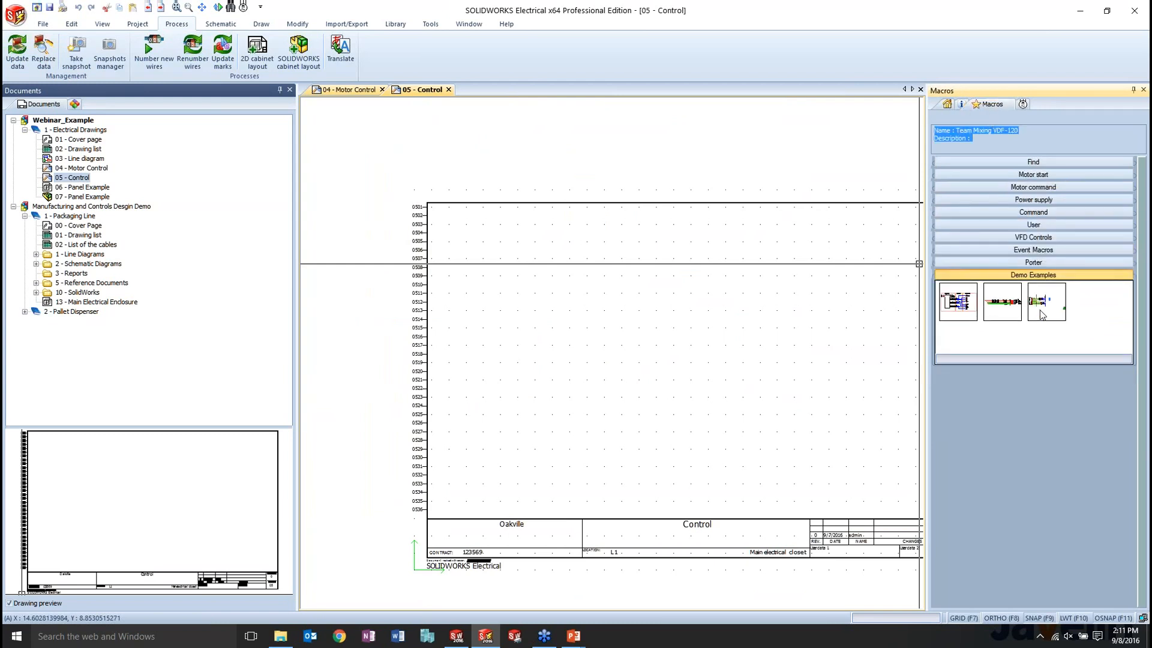
{"action": "left_click_drag", "start_coordinate": [921, 321], "coordinate": [623, 239]}
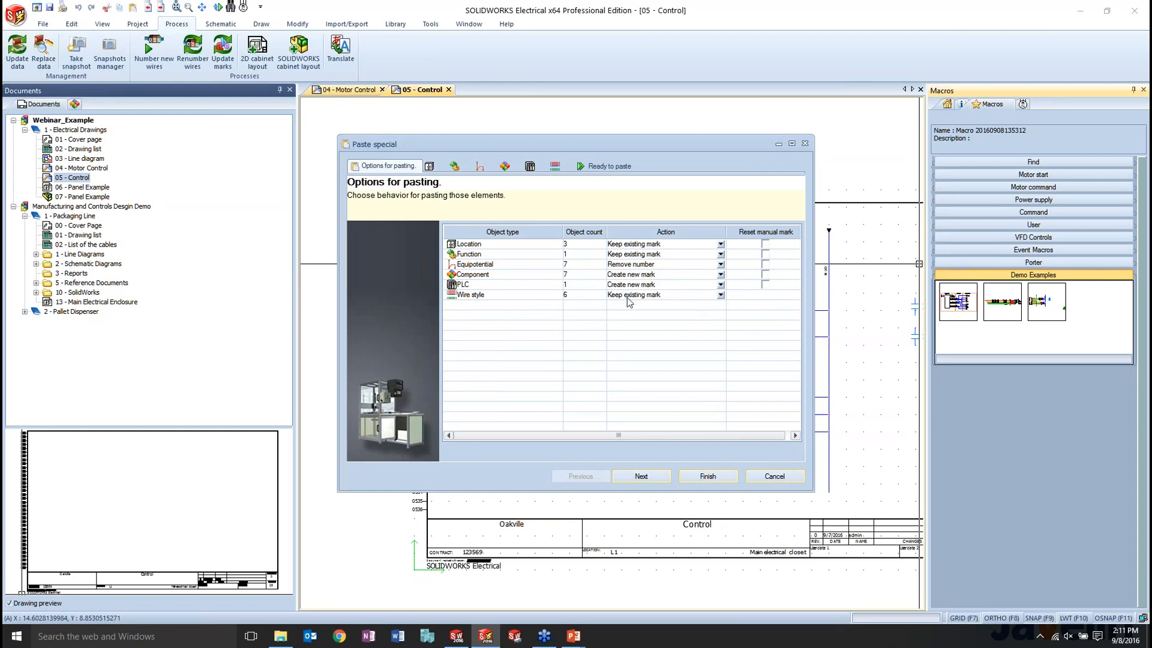
{"action": "left_click", "coordinate": [708, 476]}
Review the pasted control circuit and open the 06 - Panel Example cabinet layout.
{"action": "scroll", "coordinate": [726, 458], "scroll_direction": "up", "scroll_amount": 4}
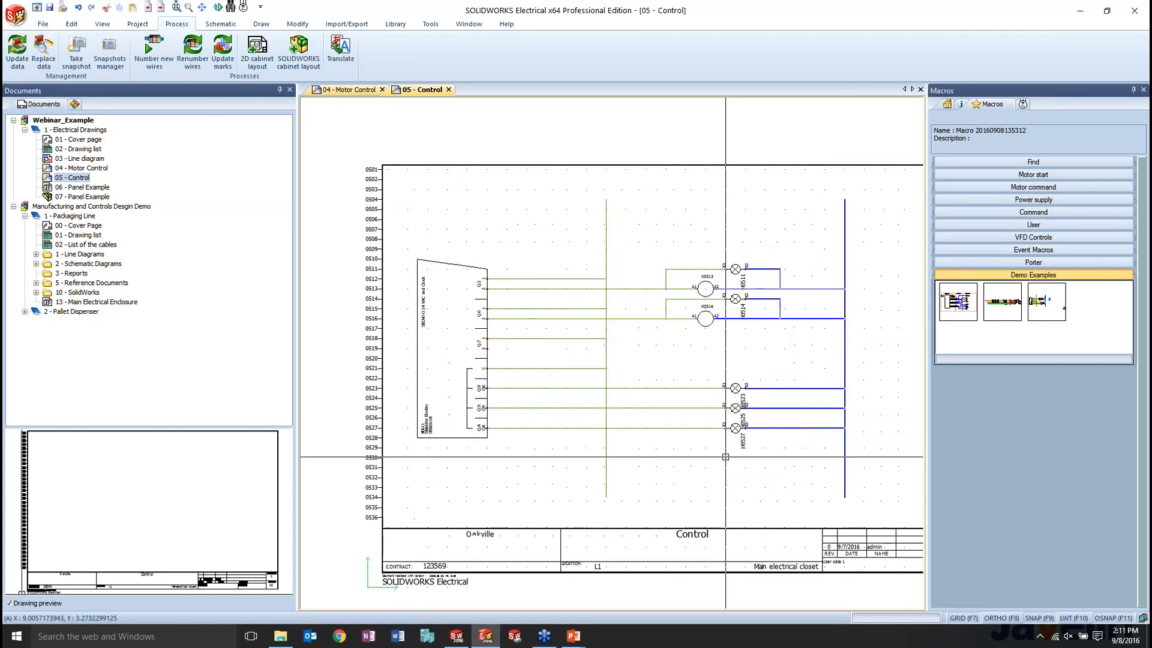
{"action": "scroll", "coordinate": [637, 504], "scroll_direction": "up", "scroll_amount": 2}
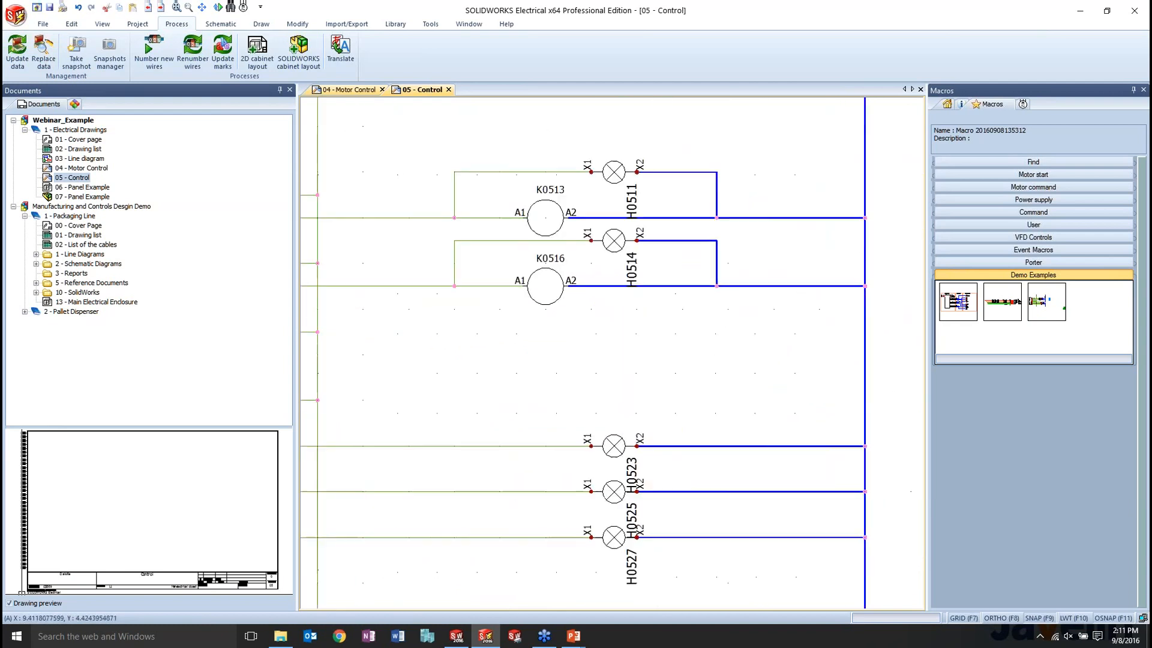
{"action": "scroll", "coordinate": [640, 367], "scroll_direction": "down", "scroll_amount": 4}
{"action": "middle_click_drag", "start_coordinate": [642, 370], "coordinate": [669, 350]}
{"action": "scroll", "coordinate": [637, 350], "scroll_direction": "down", "scroll_amount": 3}
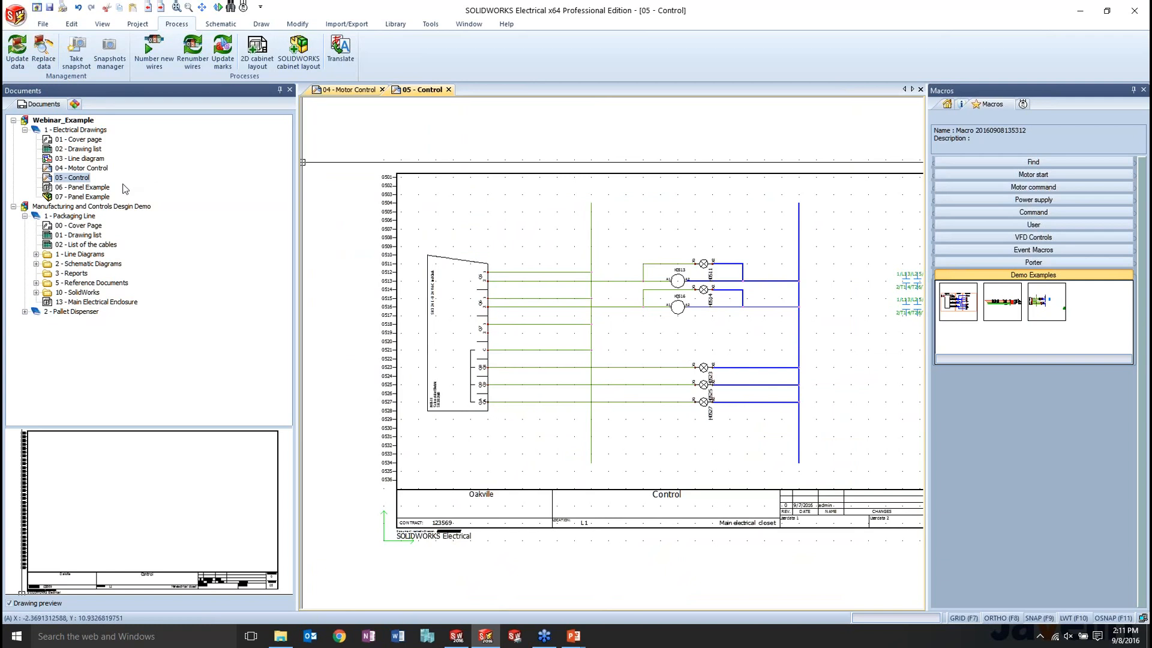
{"action": "double_click", "coordinate": [82, 187]}
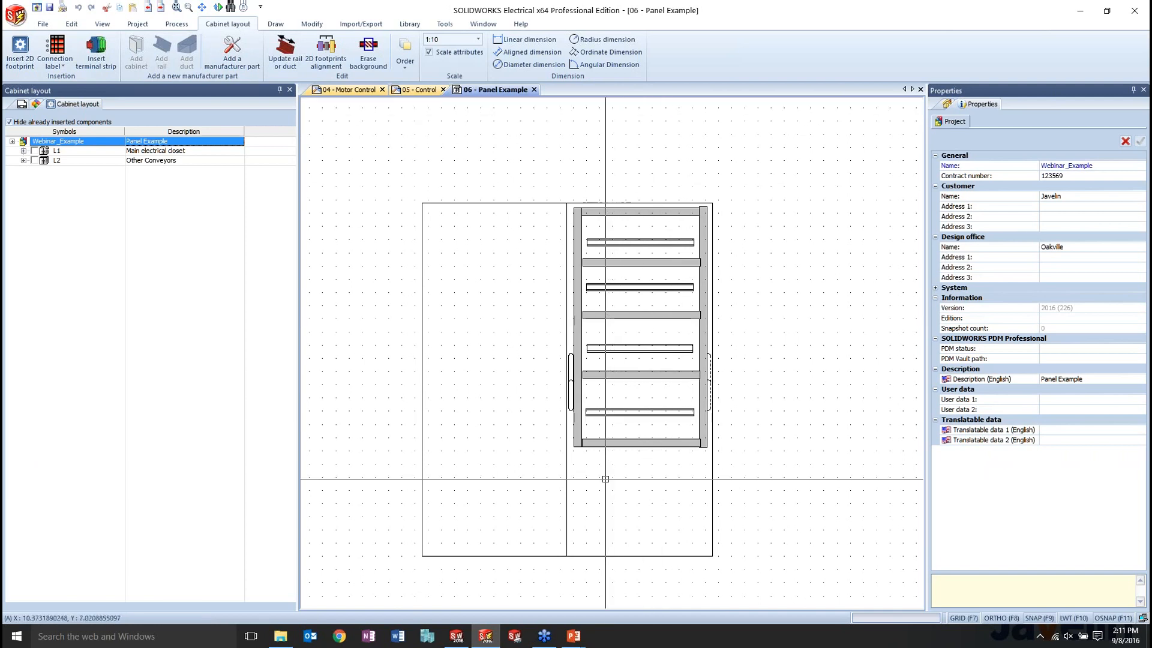
Switch to the 3D assembly Demo_Electrical_Assembly.sldasm in SOLIDWORKS.
{"action": "left_click", "coordinate": [456, 636]}
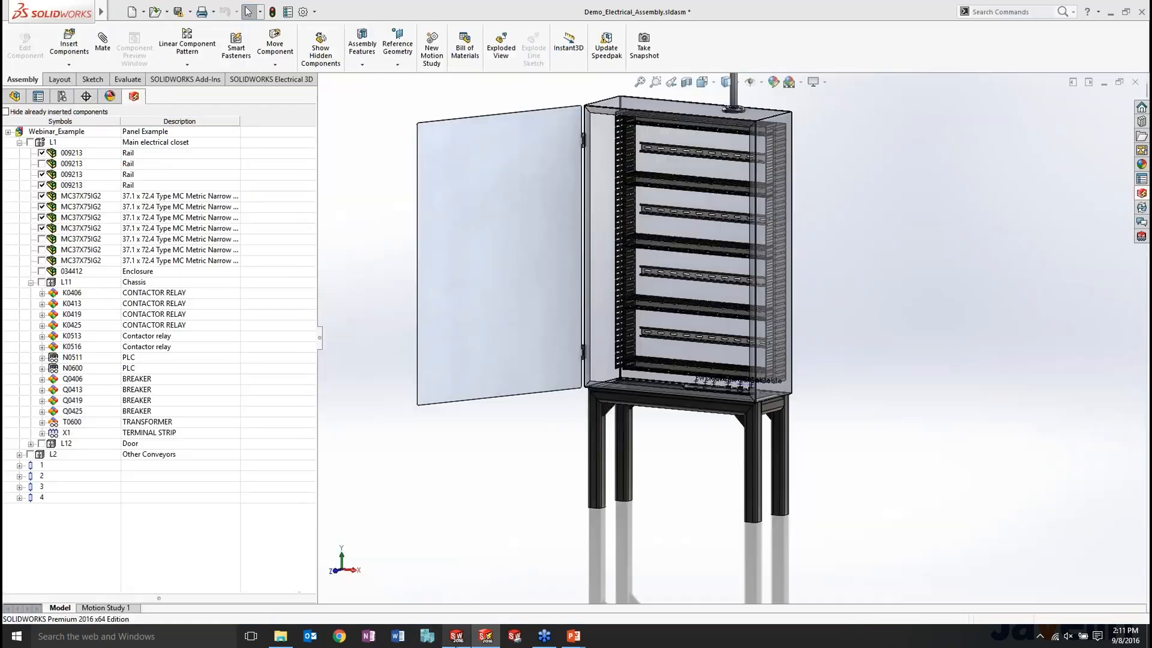
Inspect the 3D cabinet's K0406 part and door cover, then return to the 06 - Panel Example layout.
{"action": "mouse_move", "coordinate": [852, 288]}
{"action": "middle_mouse_down"}
{"action": "mouse_move", "coordinate": [829, 299]}
{"action": "mouse_move", "coordinate": [841, 291]}
{"action": "mouse_move", "coordinate": [855, 304]}
{"action": "middle_mouse_up"}
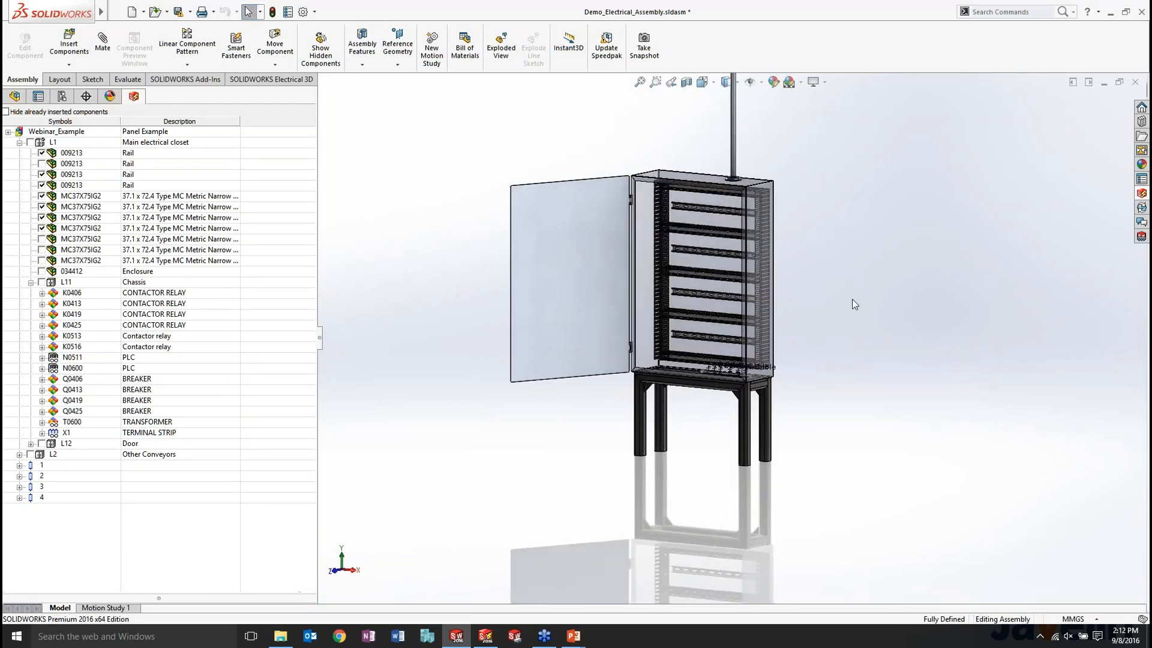
{"action": "left_click", "coordinate": [1140, 194]}
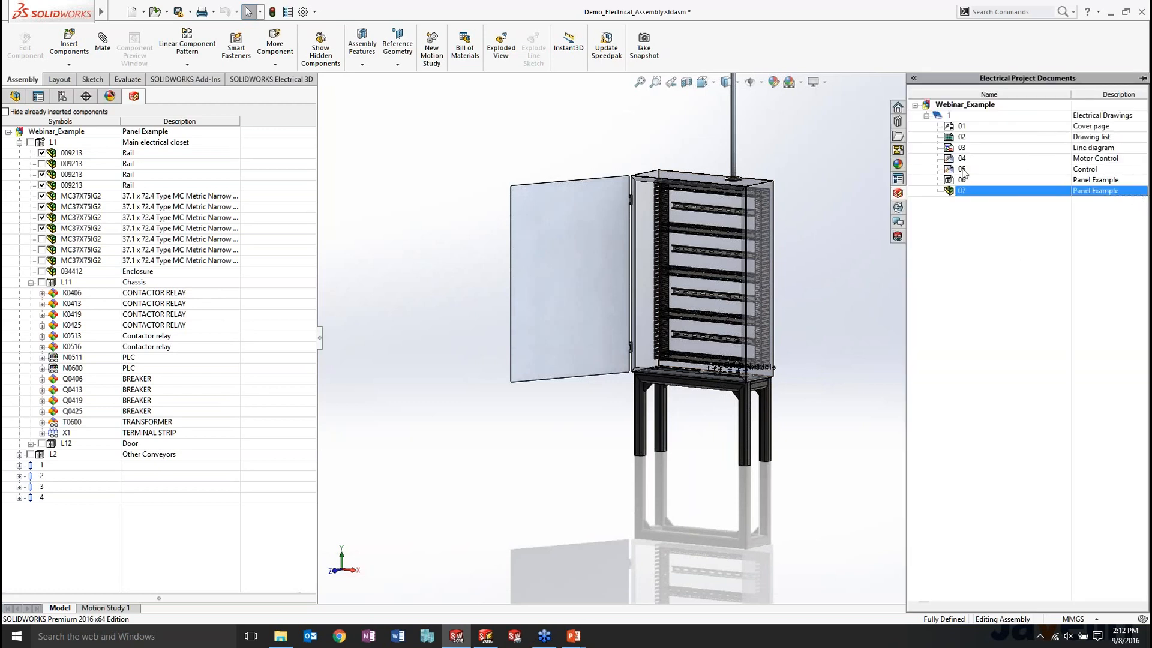
{"action": "left_click", "coordinate": [42, 293]}
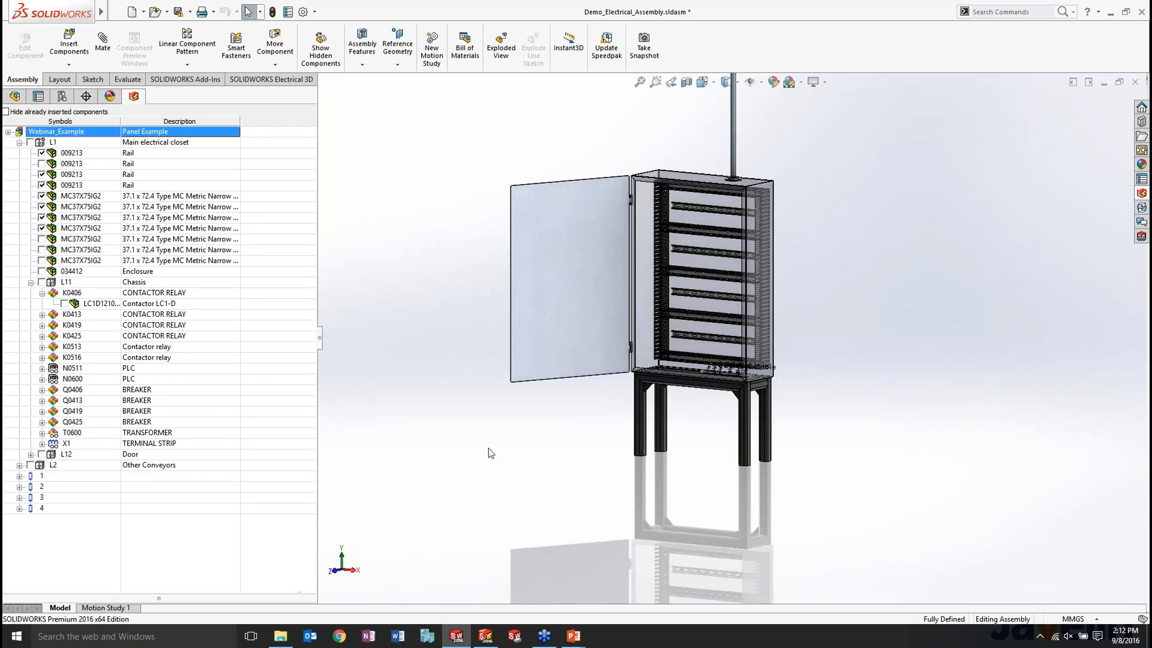
{"action": "left_click", "coordinate": [15, 96]}
{"action": "left_click", "coordinate": [577, 251]}
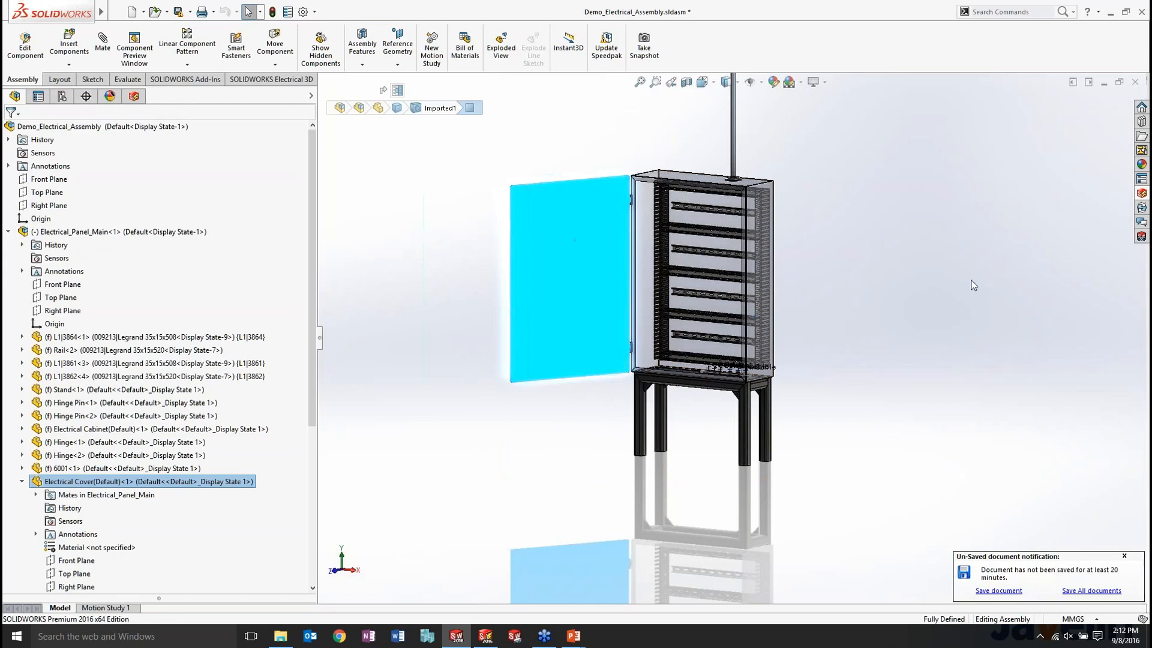
{"action": "left_click", "coordinate": [913, 300]}
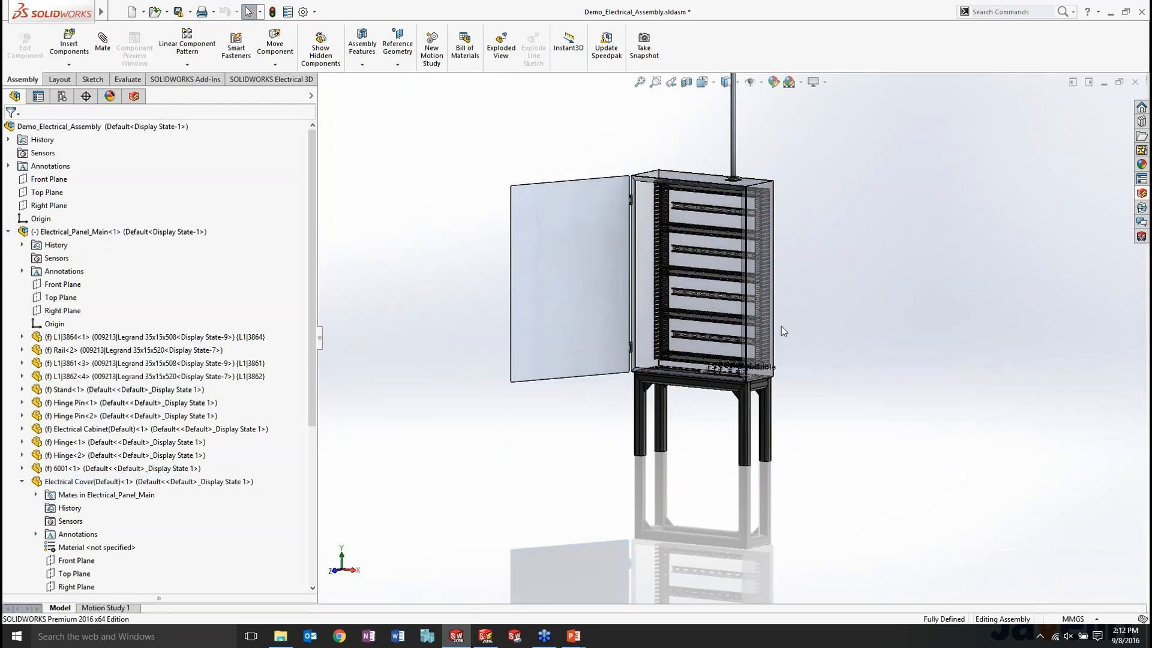
{"action": "left_click", "coordinate": [485, 636]}
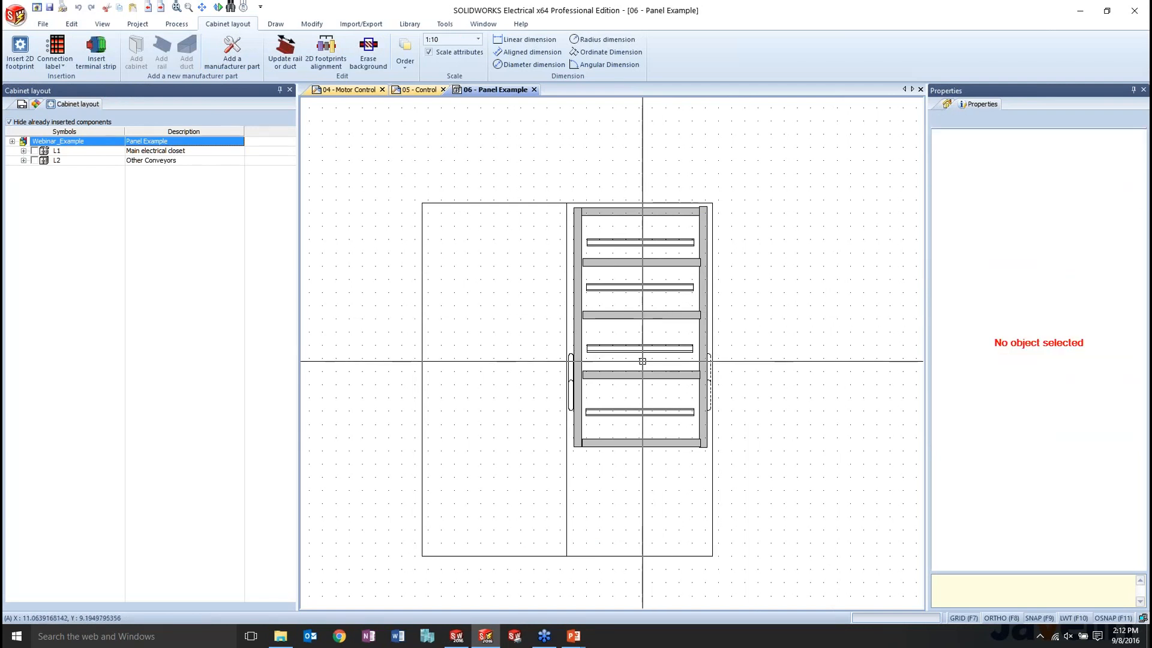
Expand L1 > L11 Chassis and place the K0406 contactor footprint on the top rail.
{"action": "middle_click_drag", "start_coordinate": [643, 361], "coordinate": [621, 383]}
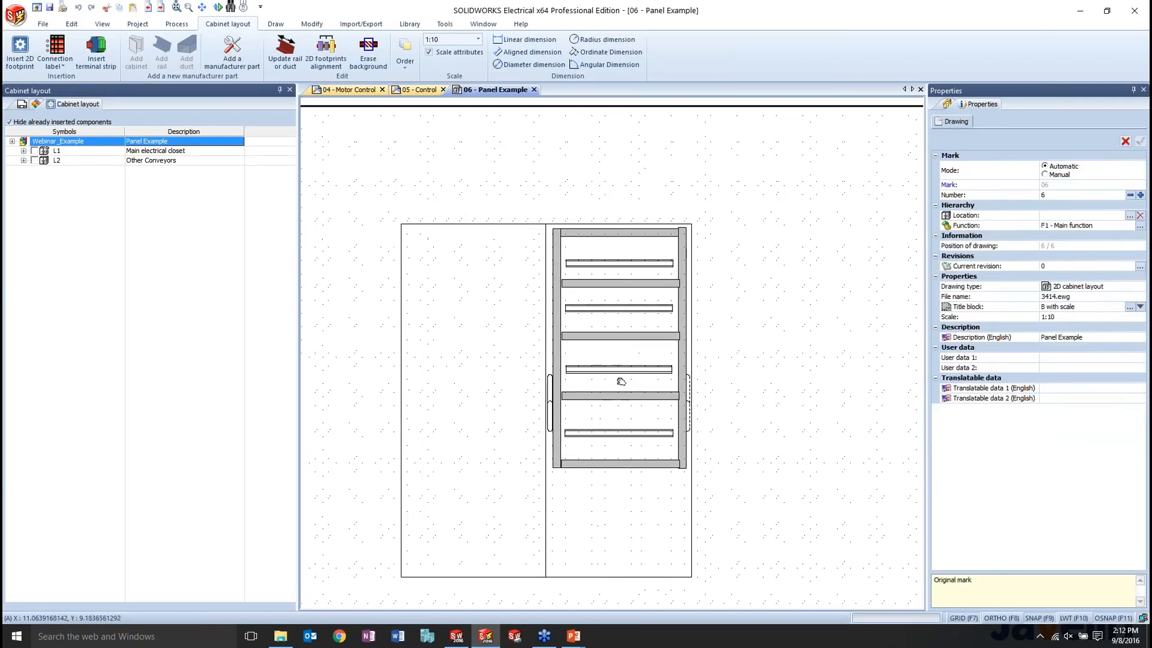
{"action": "left_click", "coordinate": [23, 151]}
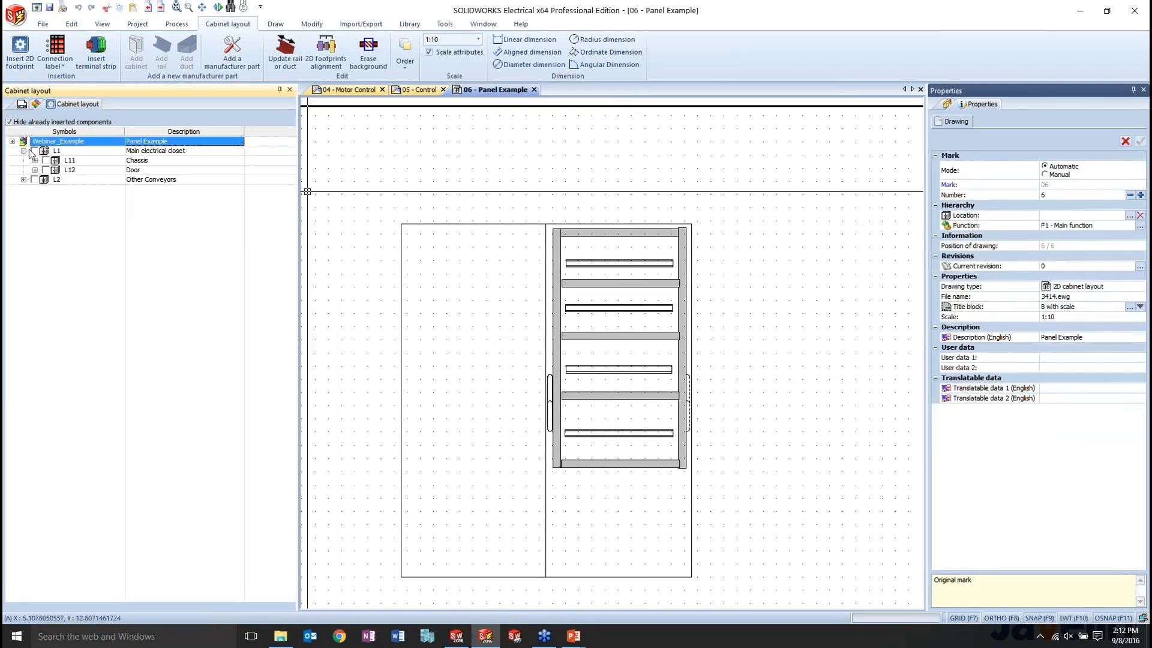
{"action": "left_click", "coordinate": [35, 161]}
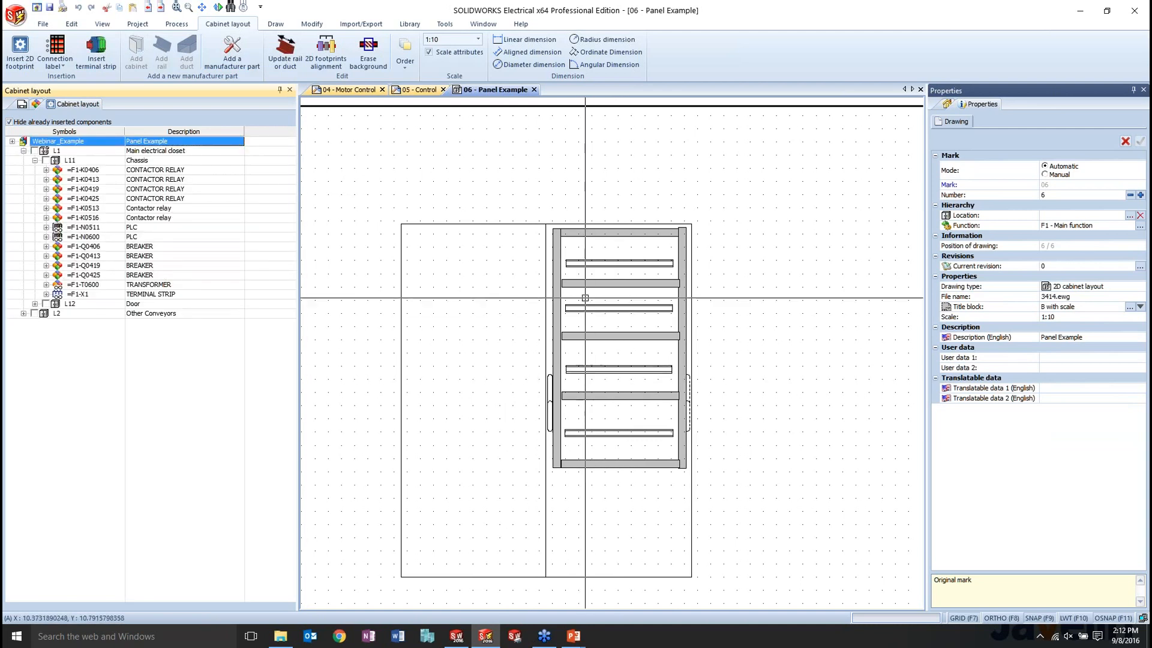
{"action": "scroll", "coordinate": [587, 300], "scroll_direction": "up", "scroll_amount": 1}
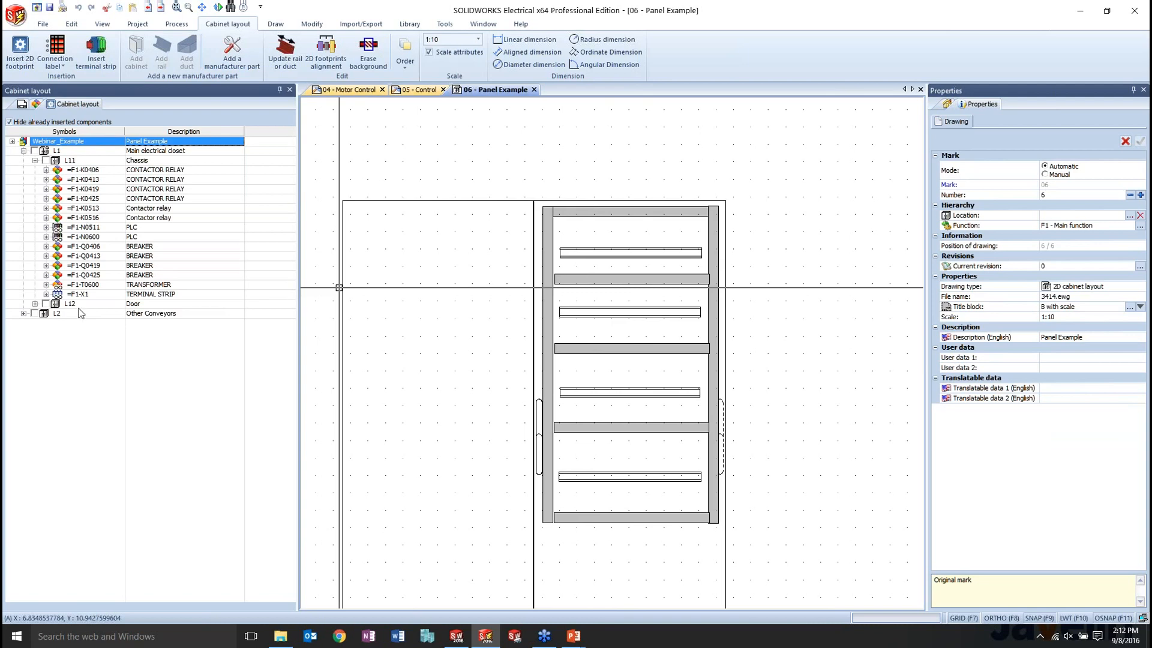
{"action": "left_click", "coordinate": [46, 170]}
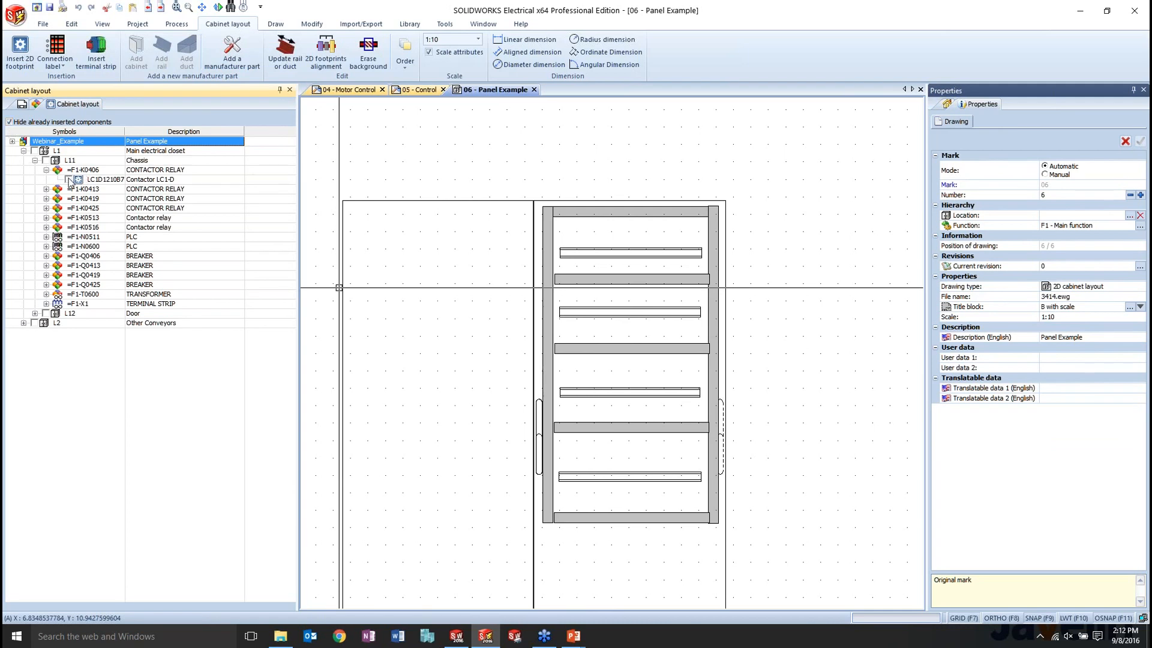
{"action": "double_click", "coordinate": [70, 180]}
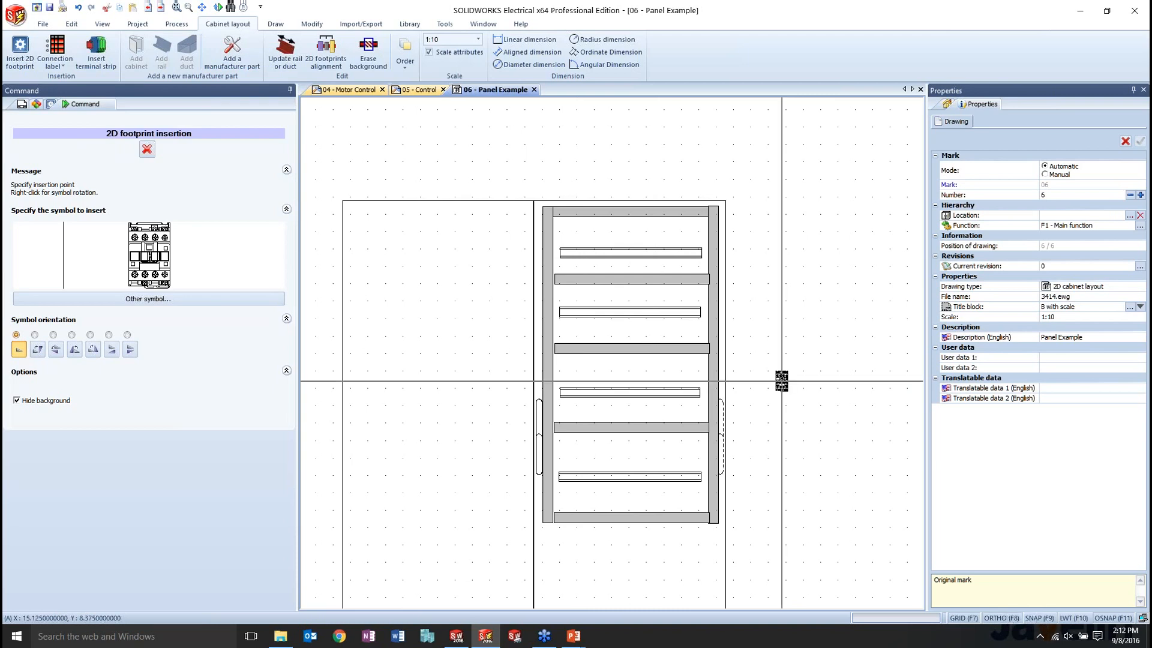
{"action": "left_click", "coordinate": [576, 252]}
Insert contactors K0413 through K0516 together in a row beside K0406 on the rail.
{"action": "scroll", "coordinate": [585, 257], "scroll_direction": "up", "scroll_amount": 2}
{"action": "scroll", "coordinate": [587, 258], "scroll_direction": "up", "scroll_amount": 2}
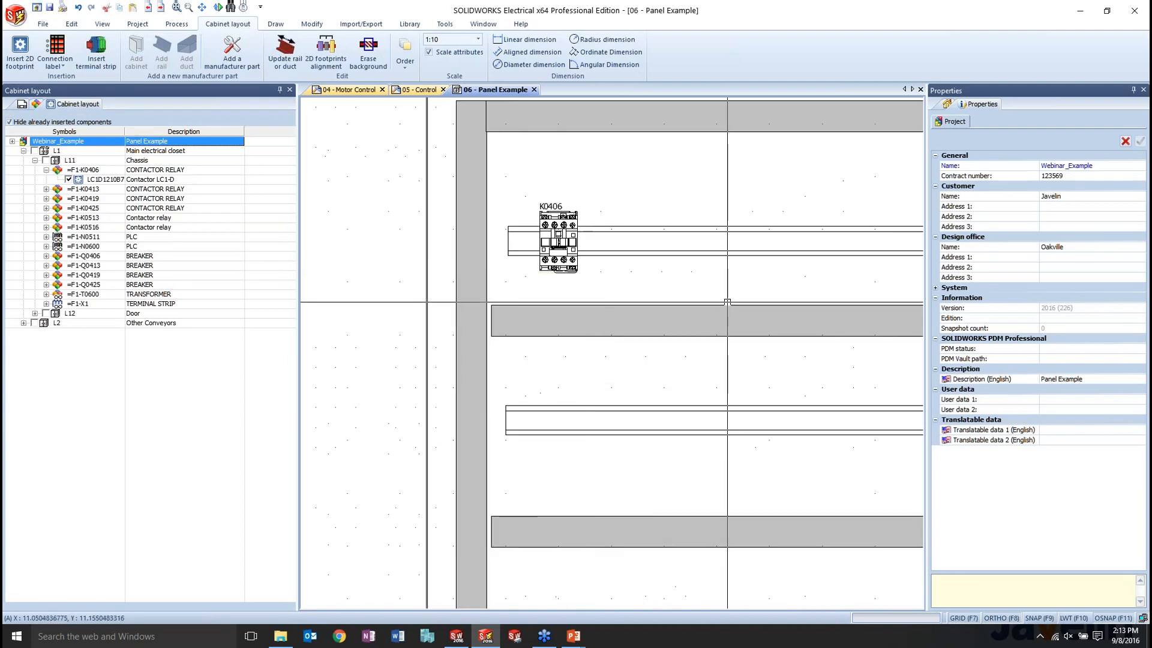
{"action": "left_click", "coordinate": [96, 189]}
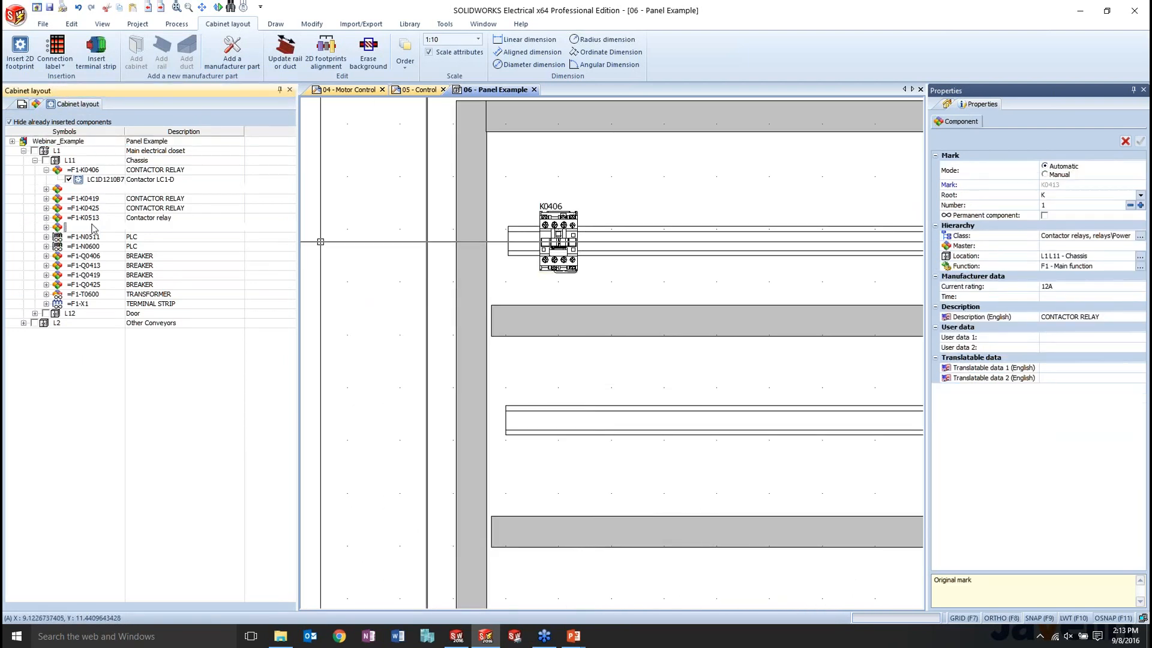
{"action": "left_click", "coordinate": [95, 227], "text": "shift"}
{"action": "right_click", "coordinate": [95, 228]}
{"action": "left_click", "coordinate": [96, 232]}
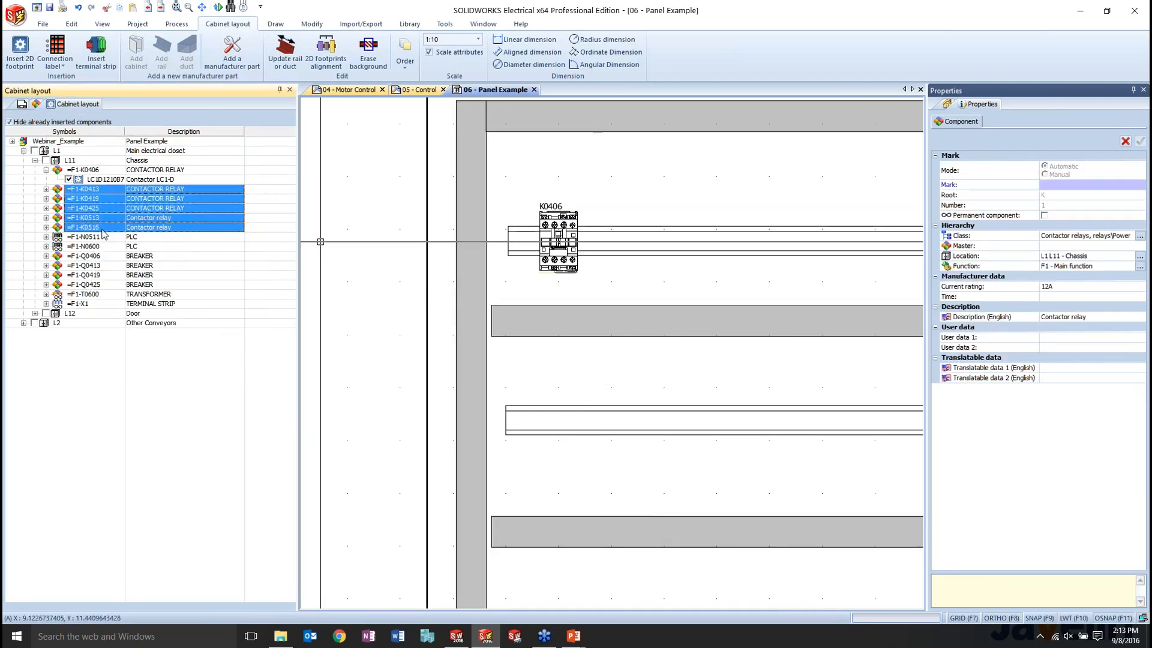
{"action": "left_click", "coordinate": [687, 438]}
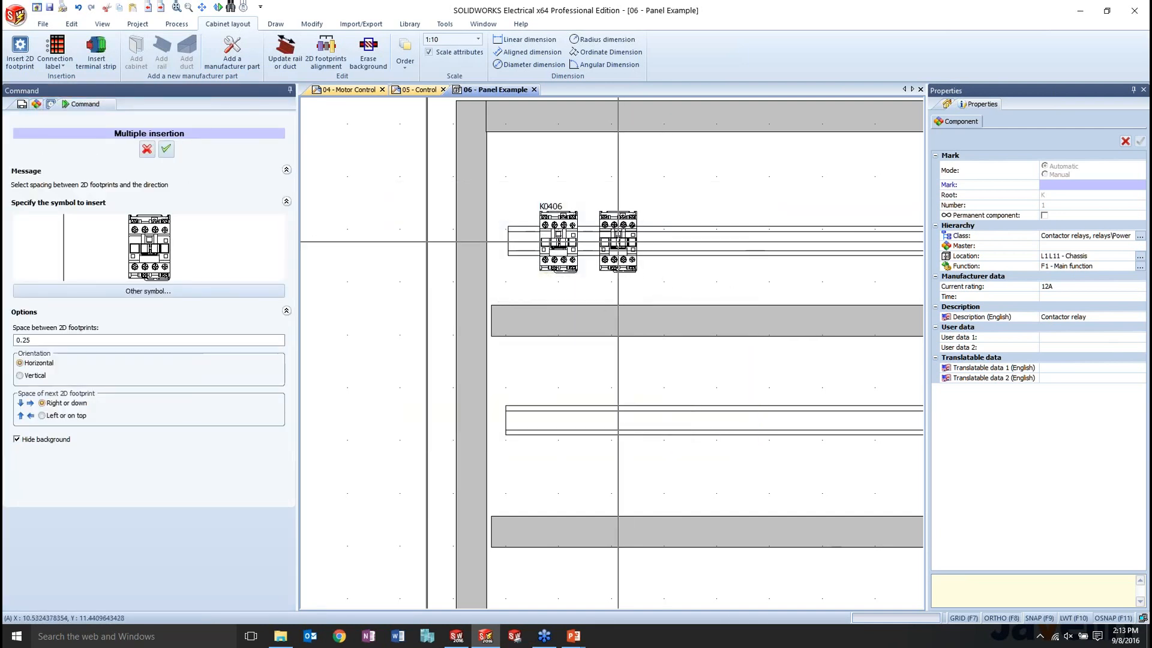
{"action": "left_click", "coordinate": [618, 243]}
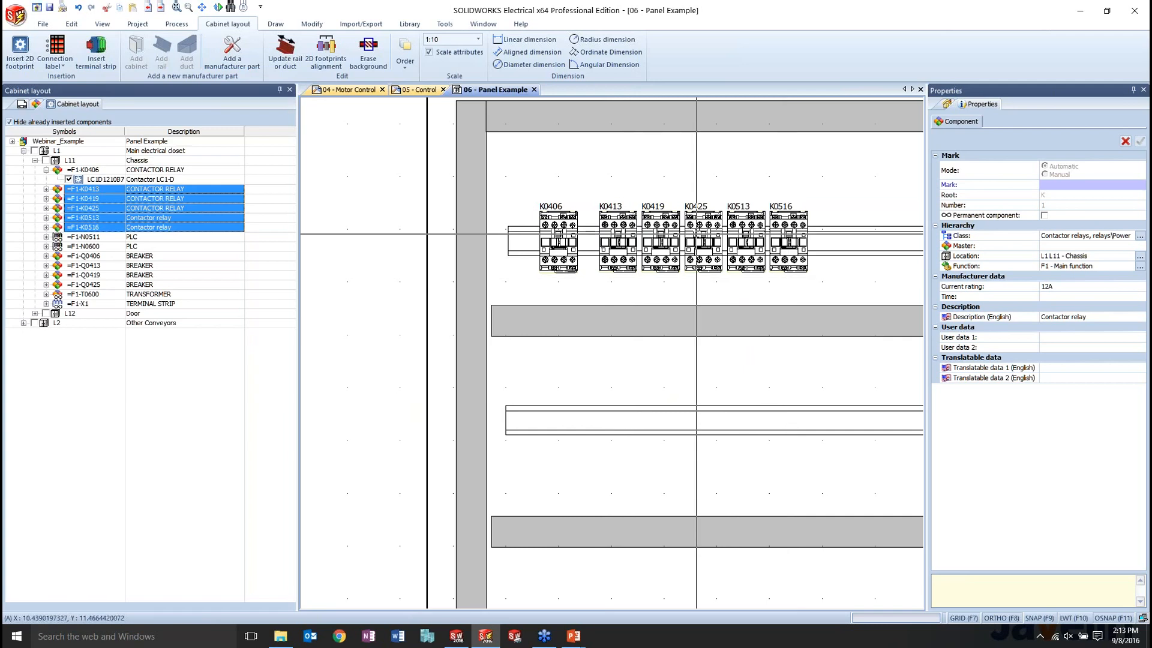
{"action": "key", "text": "Escape"}
{"action": "scroll", "coordinate": [393, 273], "scroll_direction": "down", "scroll_amount": 3}
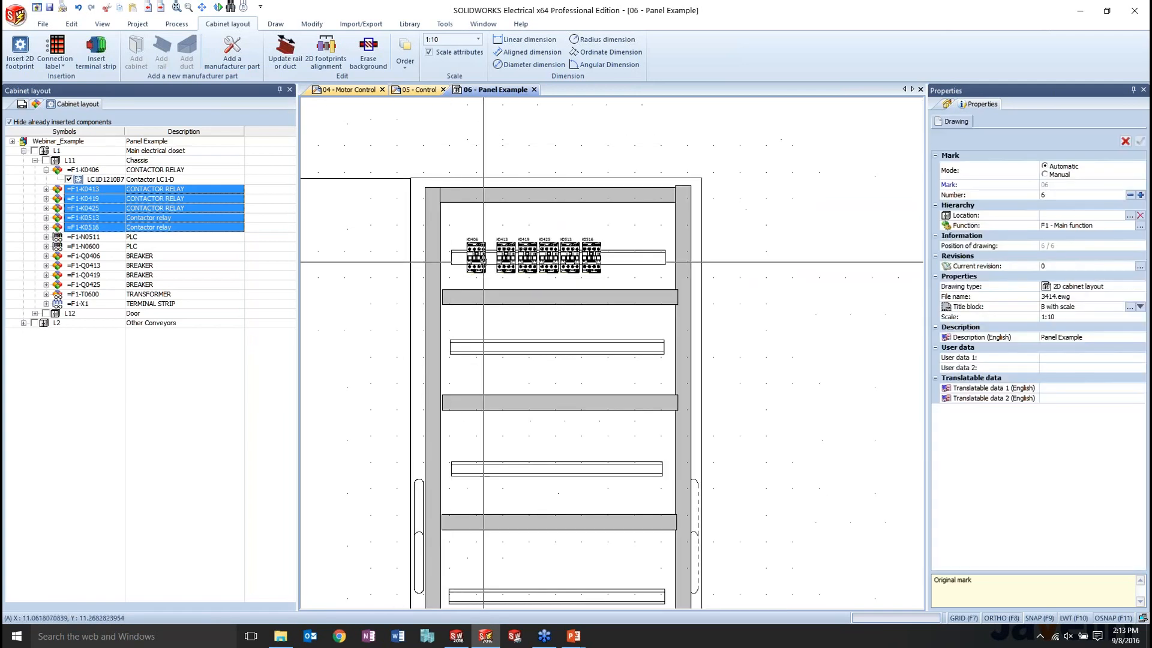
{"action": "scroll", "coordinate": [501, 289], "scroll_direction": "up", "scroll_amount": 3}
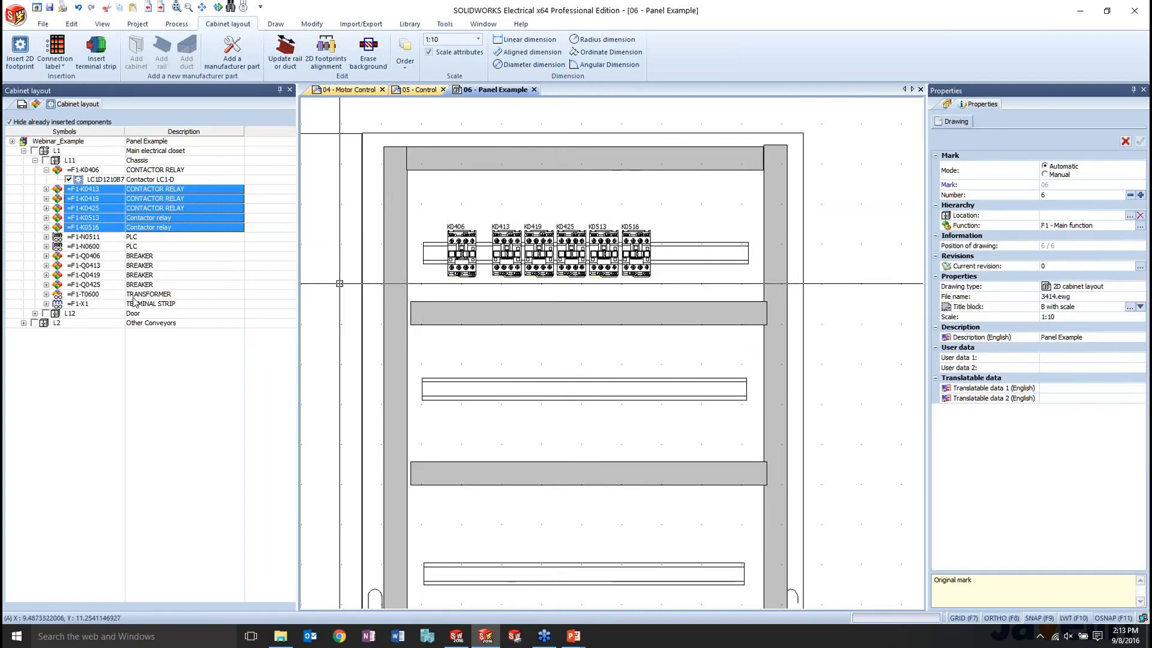
Insert breakers Q0406–Q0425 together on the second rail with 0.5 footprint spacing, then refresh the tree.
{"action": "left_click", "coordinate": [94, 257]}
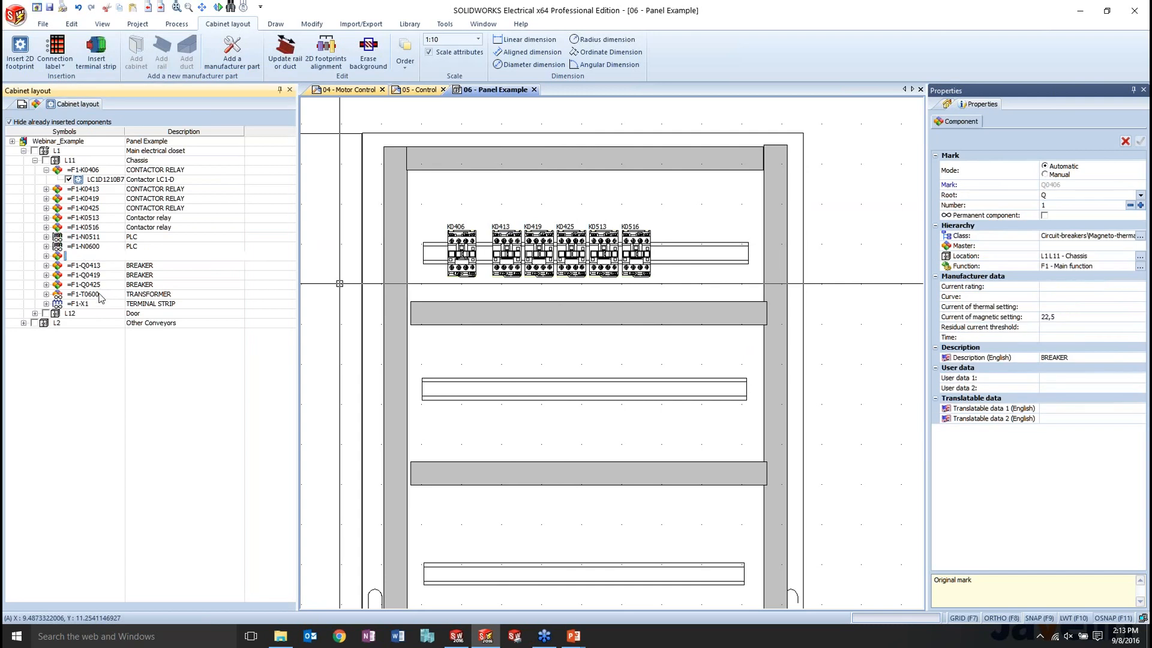
{"action": "left_click", "coordinate": [96, 284], "text": "shift"}
{"action": "right_click", "coordinate": [96, 289]}
{"action": "left_click", "coordinate": [120, 295]}
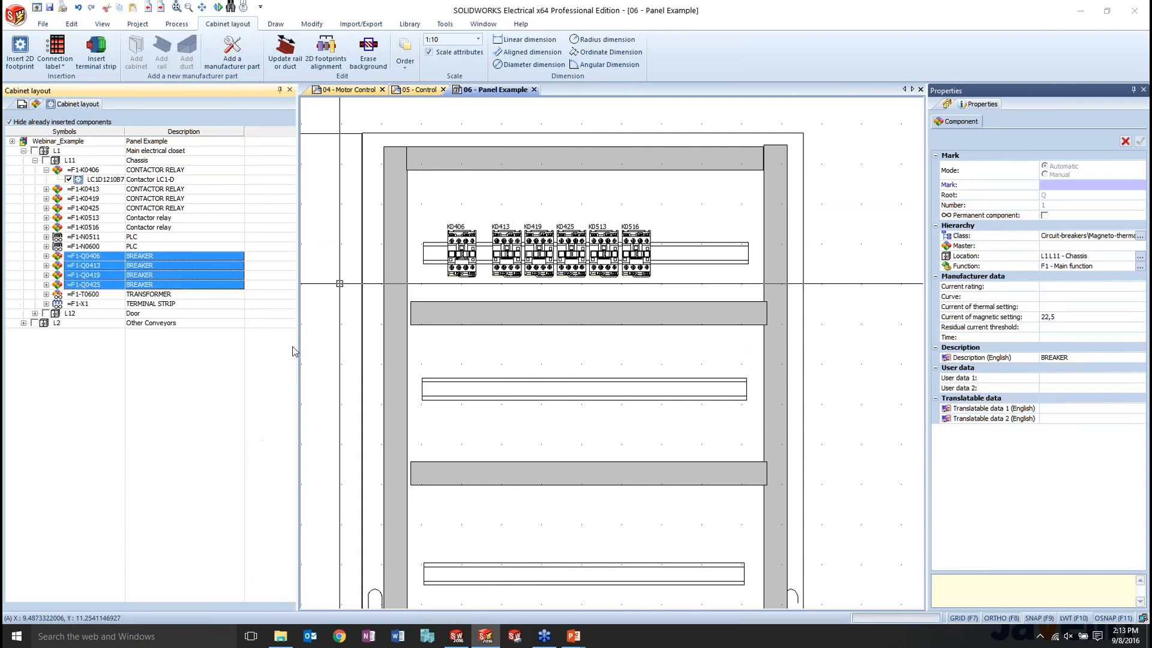
{"action": "left_click", "coordinate": [686, 438]}
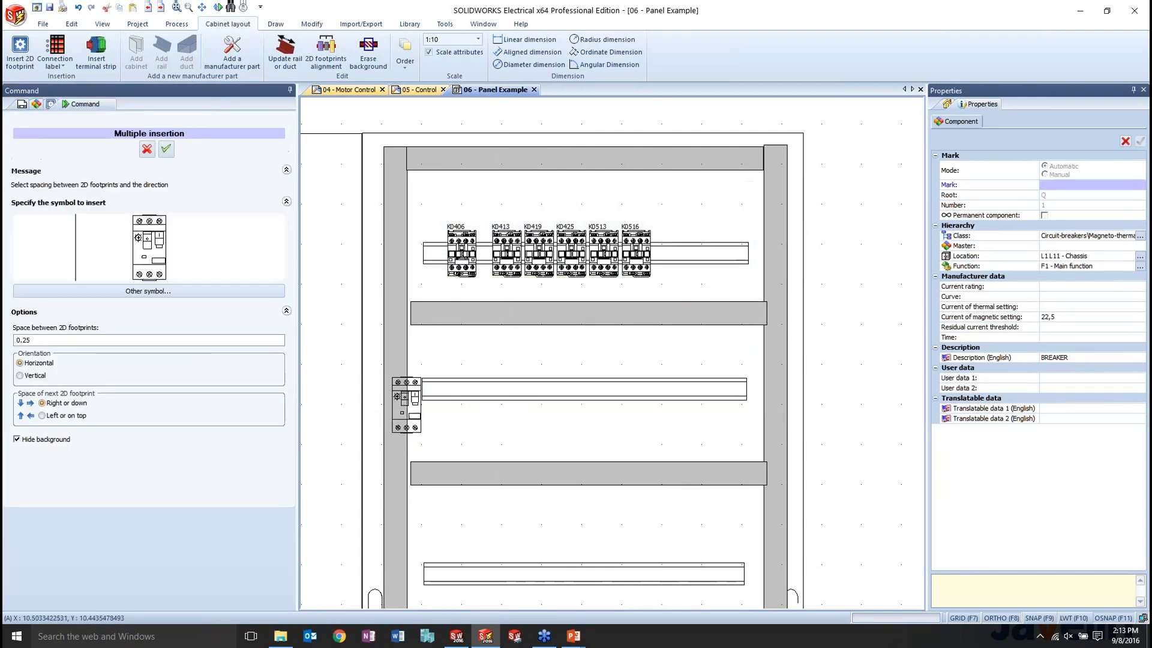
{"action": "double_click", "coordinate": [42, 343]}
{"action": "type", "text": "0.5"}
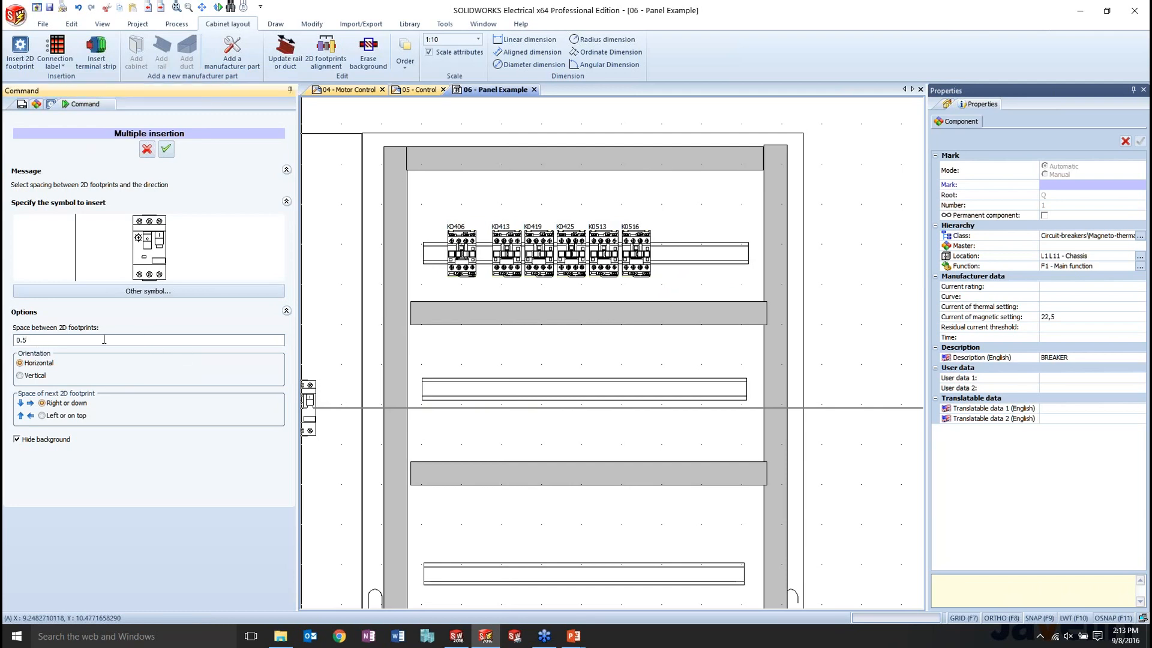
{"action": "left_click", "coordinate": [450, 388]}
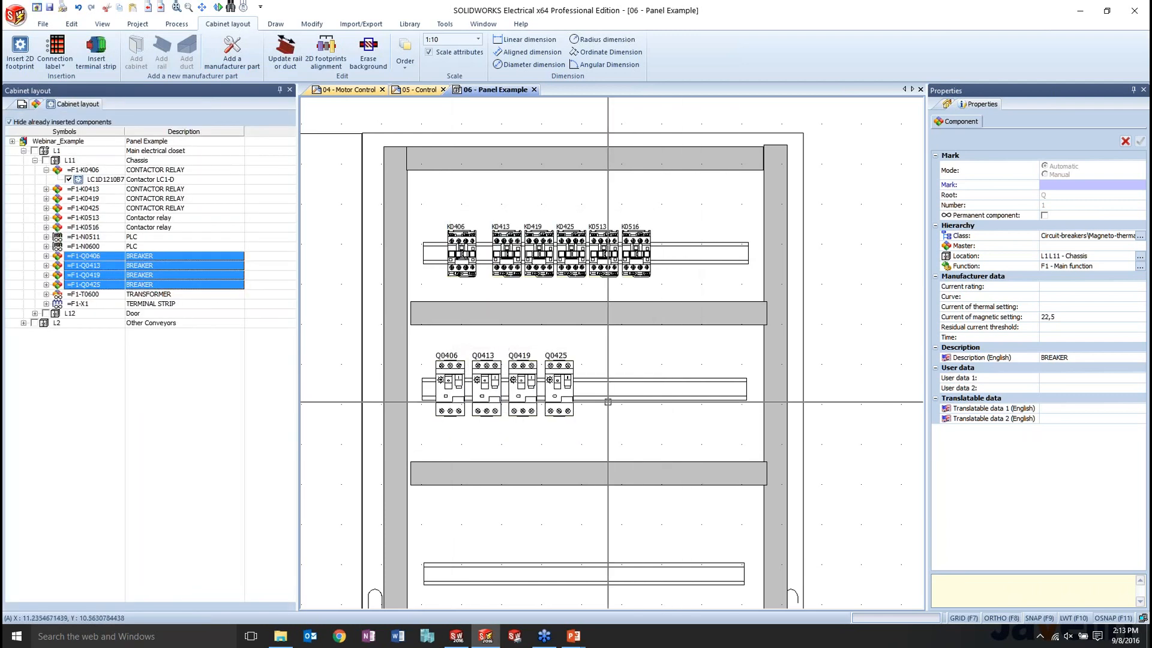
{"action": "scroll", "coordinate": [688, 423], "scroll_direction": "down", "scroll_amount": 2}
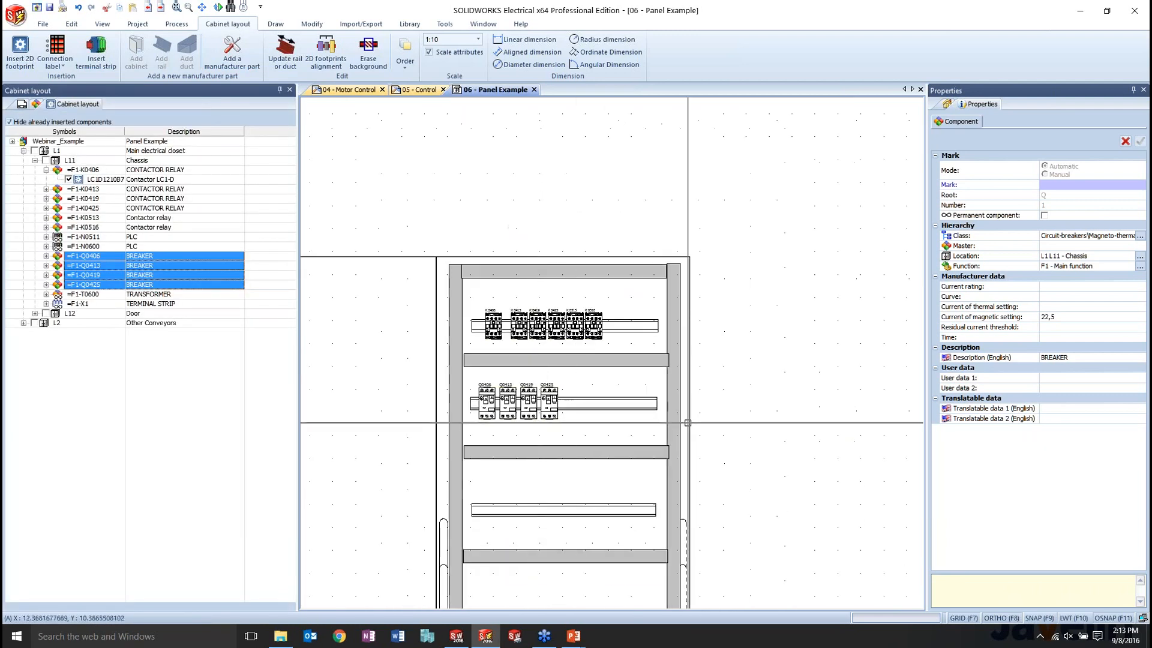
{"action": "left_click", "coordinate": [10, 123]}
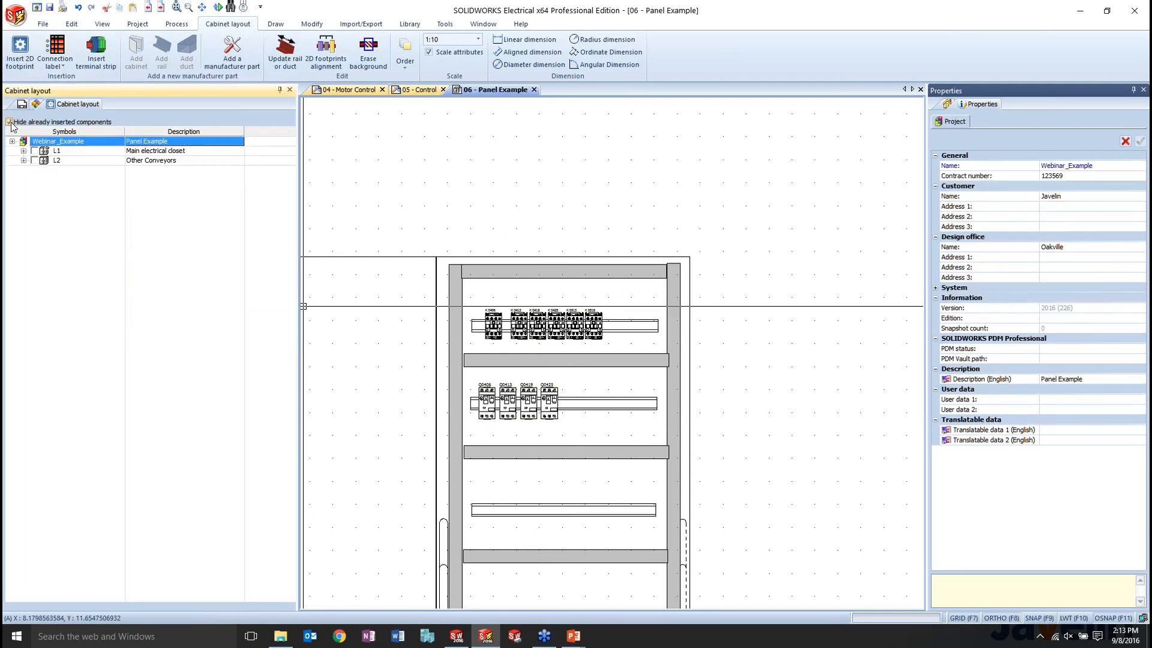
Place transformer T0600 on the top rail after the contactors.
{"action": "left_click", "coordinate": [24, 151]}
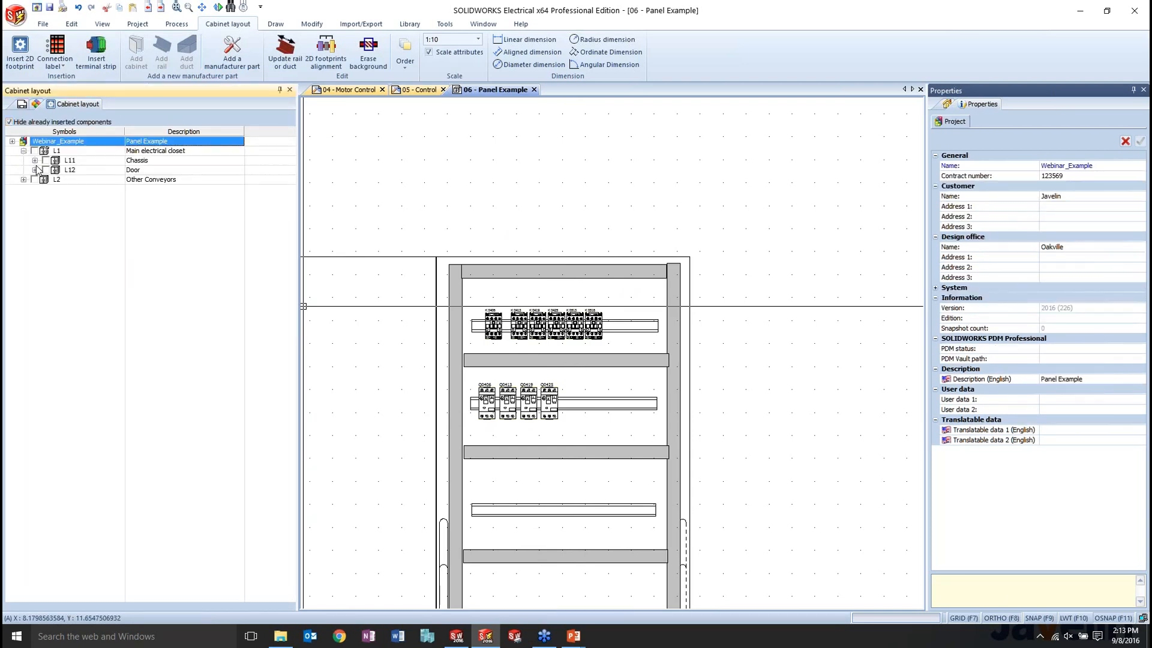
{"action": "left_click", "coordinate": [35, 160]}
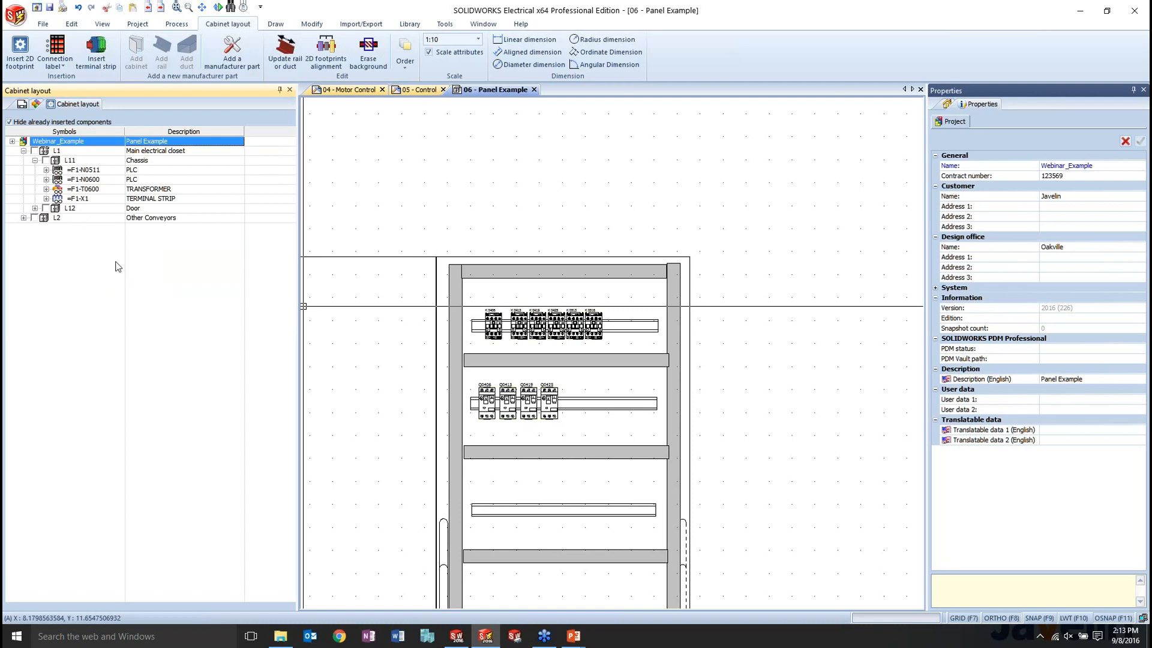
{"action": "right_click", "coordinate": [66, 190]}
{"action": "left_click", "coordinate": [81, 196]}
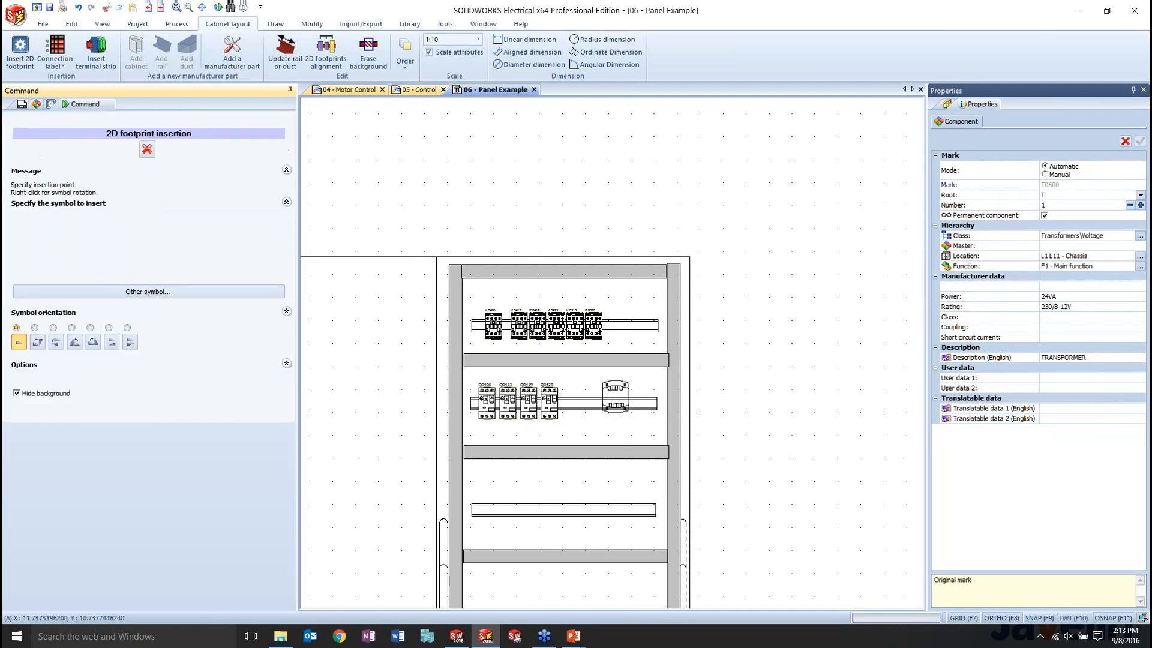
{"action": "left_click", "coordinate": [633, 326]}
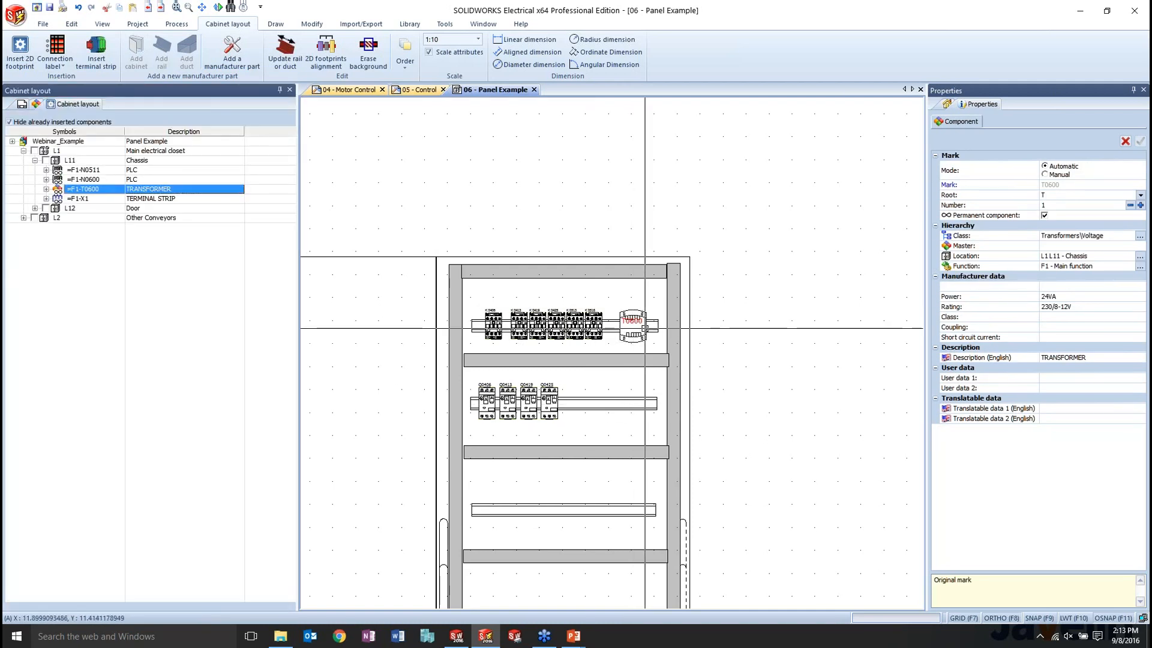
Place PLC N0511 on the second rail beside the breakers and expand the L12 Door.
{"action": "right_click", "coordinate": [76, 176]}
{"action": "right_click", "coordinate": [80, 171]}
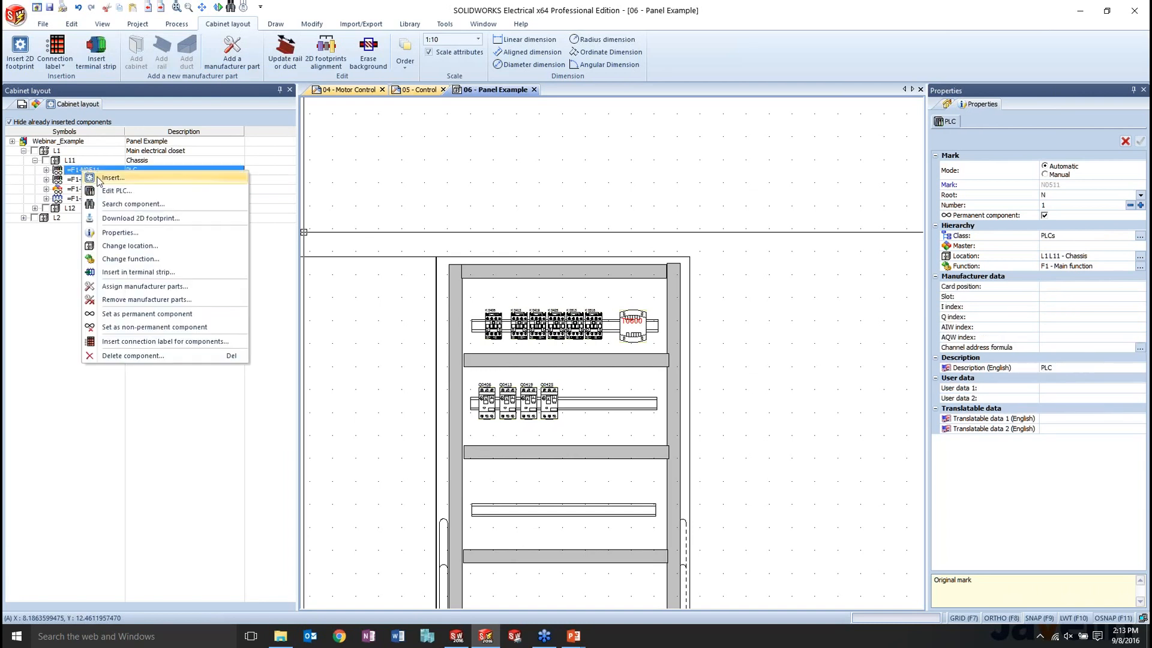
{"action": "left_click", "coordinate": [93, 177]}
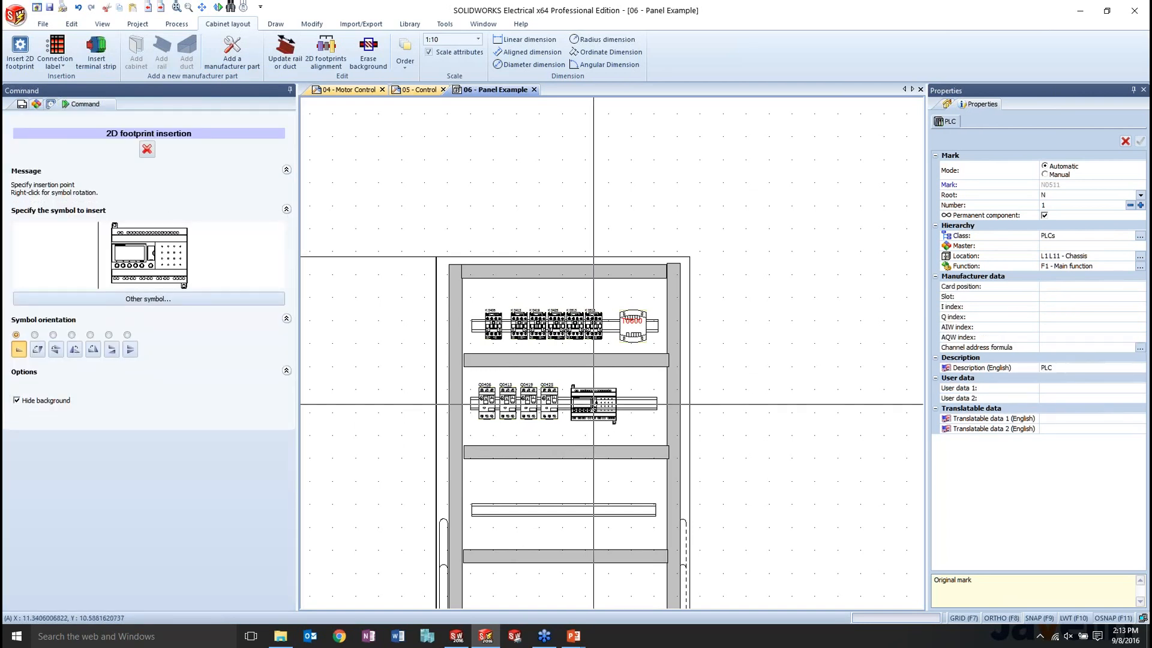
{"action": "left_click", "coordinate": [594, 403]}
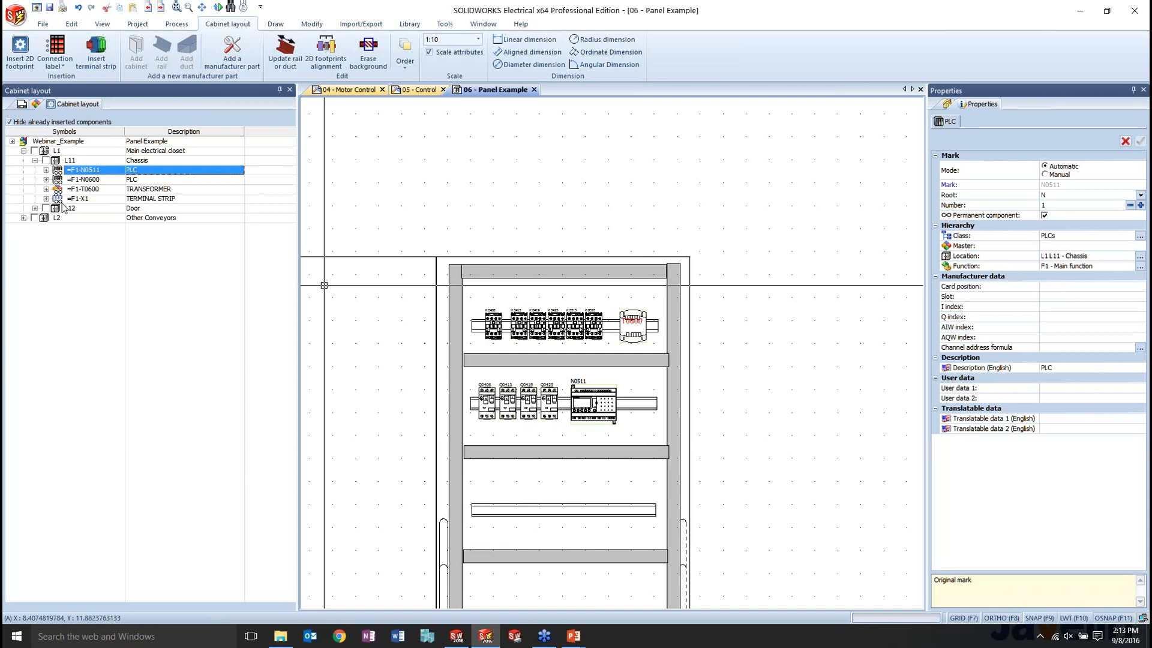
{"action": "left_click", "coordinate": [35, 209]}
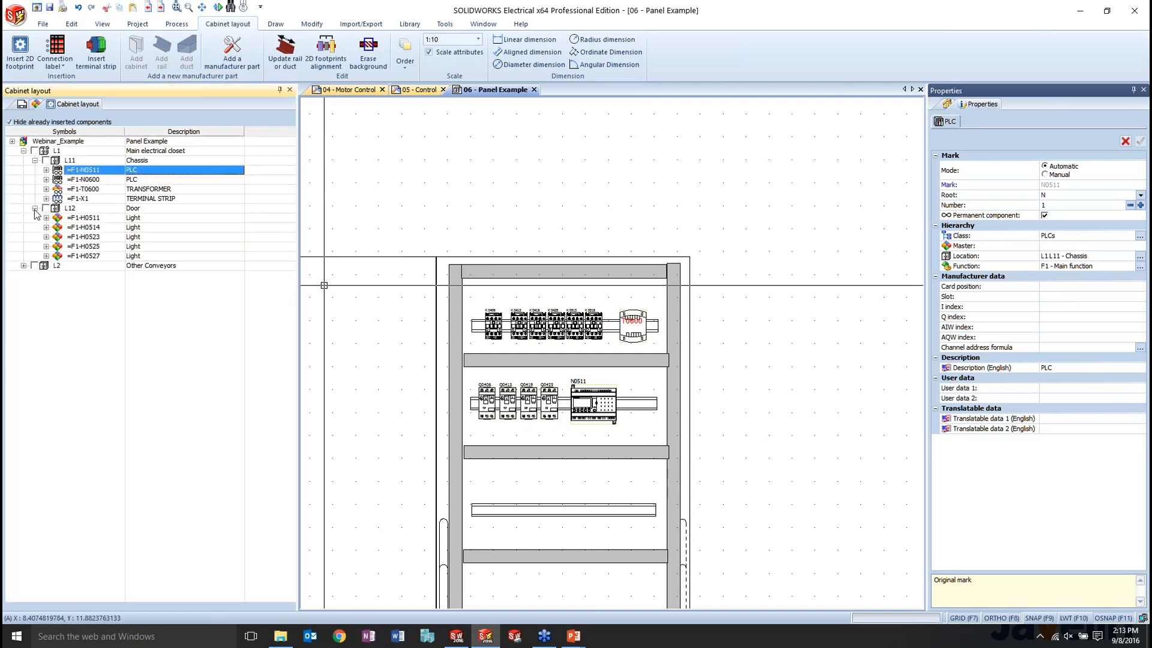
Place the =F1-H0514 light footprint on the door beside the H0511 light.
{"action": "left_click_drag", "start_coordinate": [88, 220], "coordinate": [386, 311]}
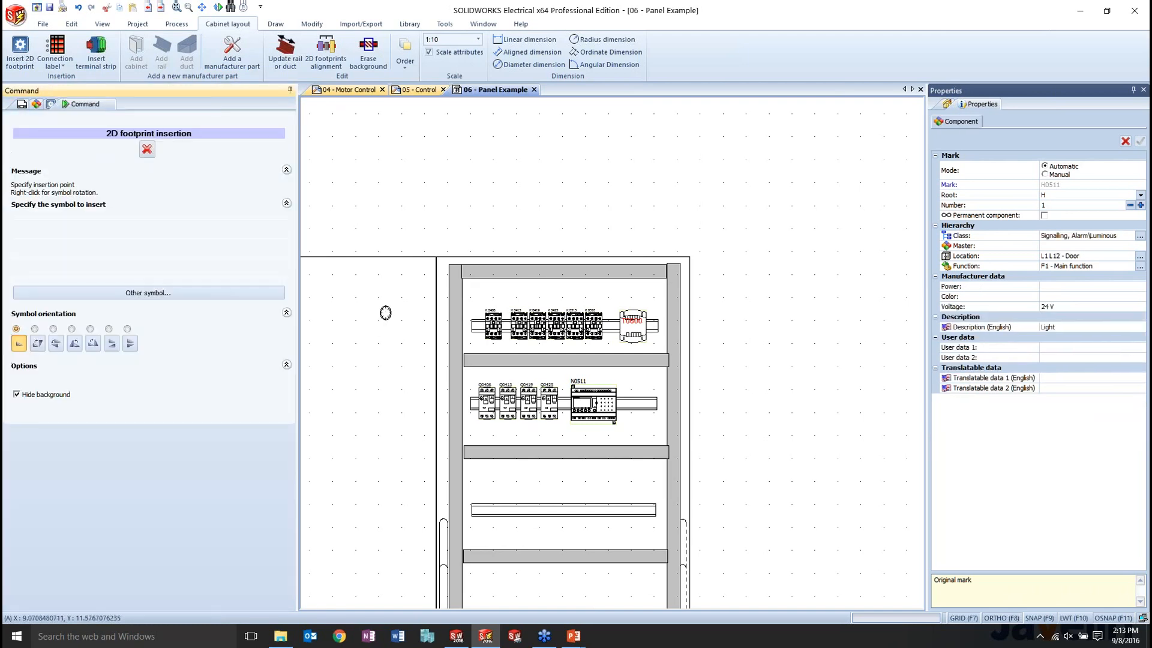
{"action": "key", "text": "Escape"}
{"action": "scroll", "coordinate": [396, 324], "scroll_direction": "down", "scroll_amount": 4}
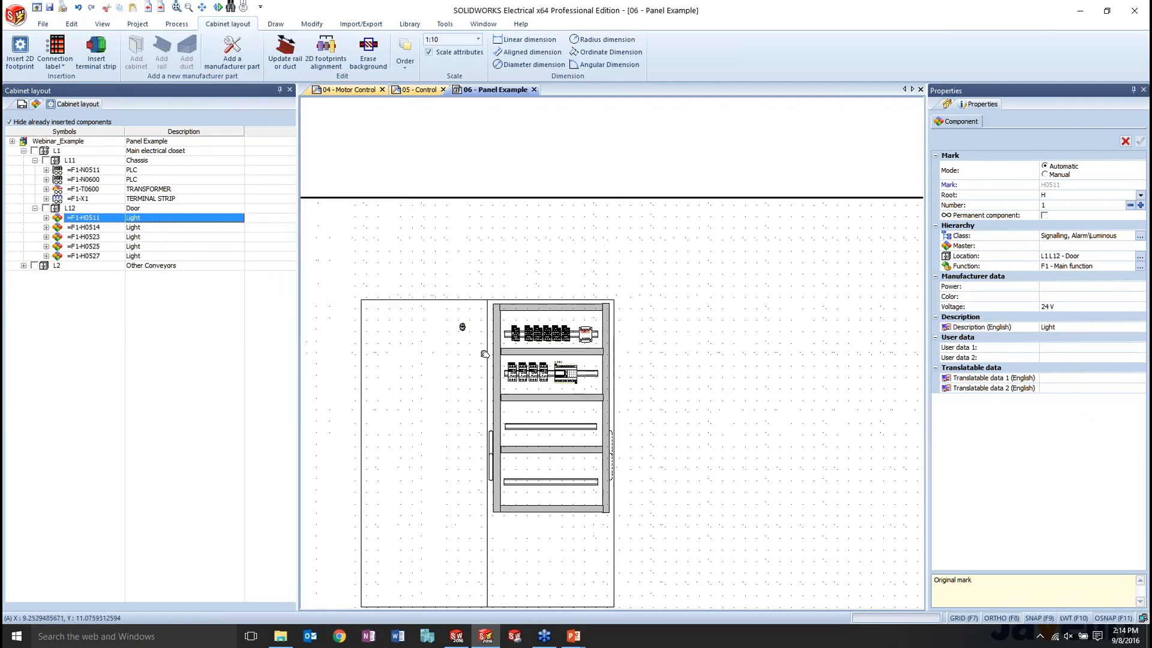
{"action": "scroll", "coordinate": [484, 330], "scroll_direction": "up", "scroll_amount": 5}
{"action": "right_click", "coordinate": [100, 225]}
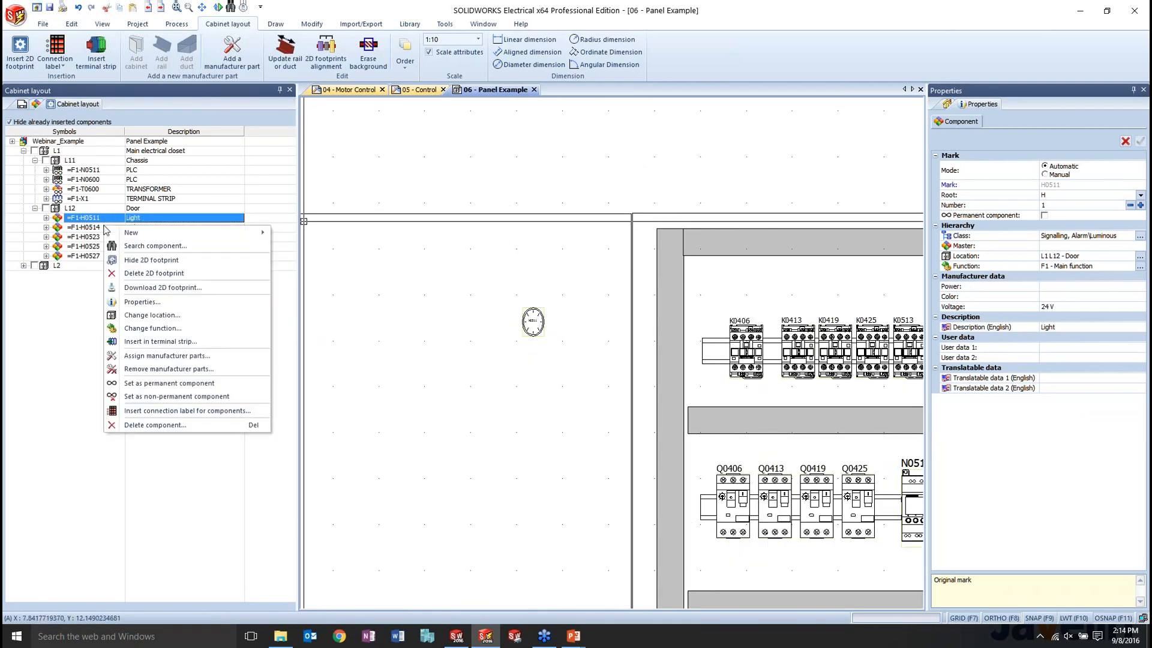
{"action": "left_click", "coordinate": [96, 231]}
{"action": "right_click", "coordinate": [97, 231]}
{"action": "left_click", "coordinate": [114, 237]}
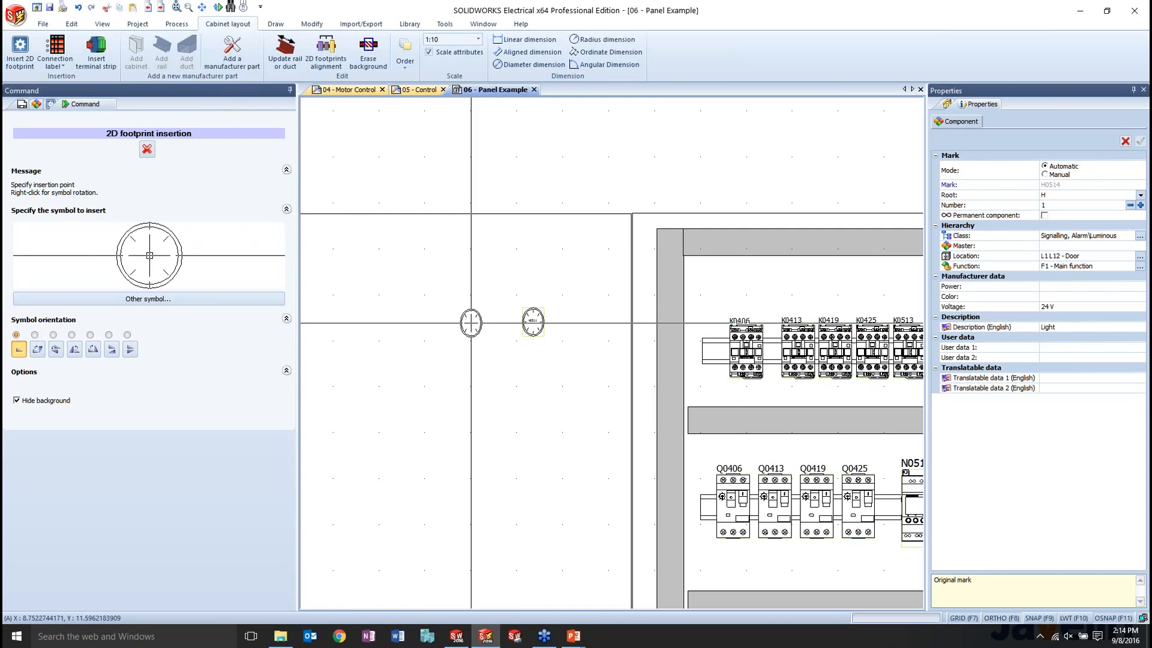
{"action": "left_click", "coordinate": [471, 323]}
{"action": "scroll", "coordinate": [568, 418], "scroll_direction": "down", "scroll_amount": 3}
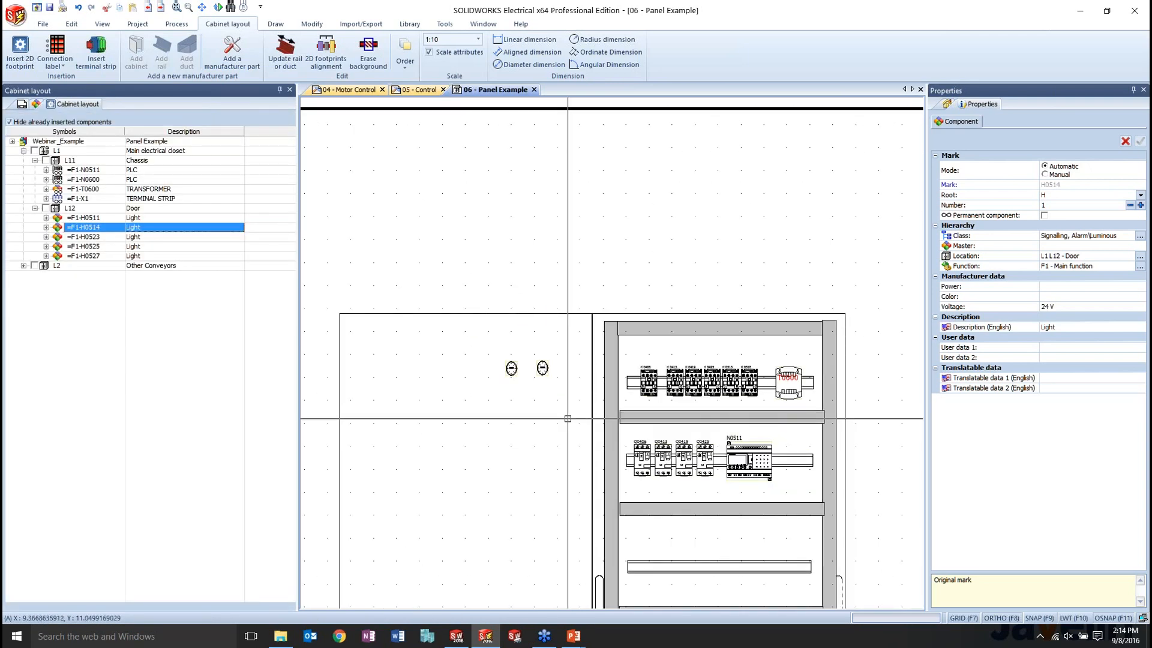
{"action": "scroll", "coordinate": [568, 418], "scroll_direction": "down", "scroll_amount": 3}
{"action": "scroll", "coordinate": [584, 370], "scroll_direction": "up", "scroll_amount": 4}
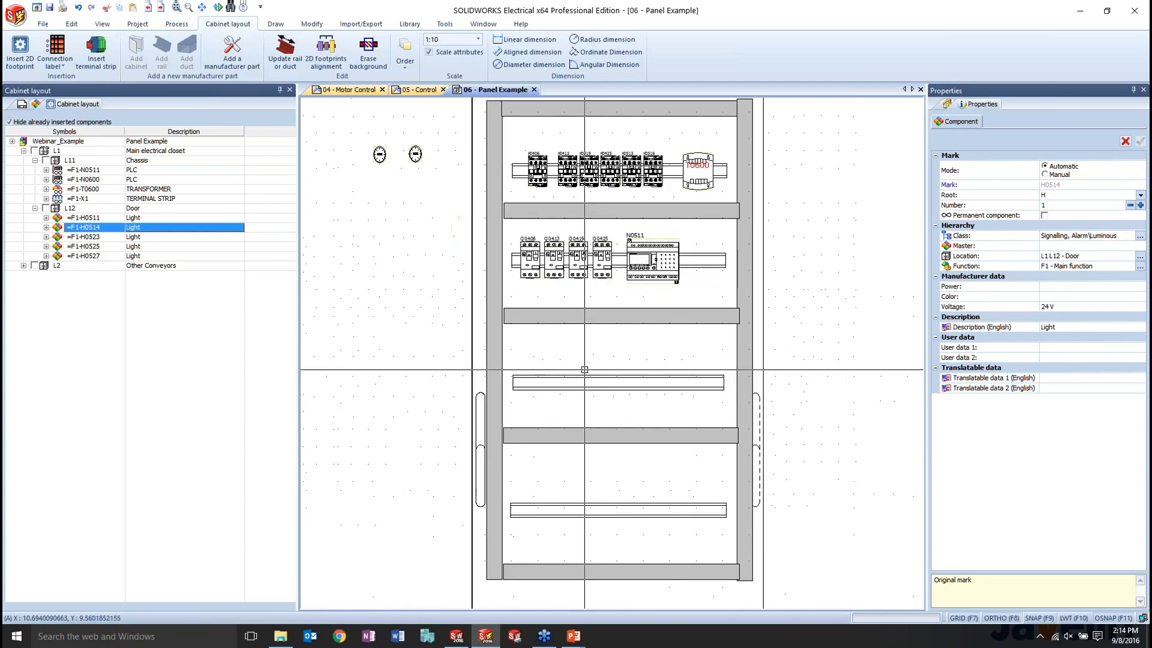
{"action": "left_click", "coordinate": [600, 383]}
Attempt to erase the lower wiring duct directly in the drawing.
{"action": "left_click", "coordinate": [610, 428]}
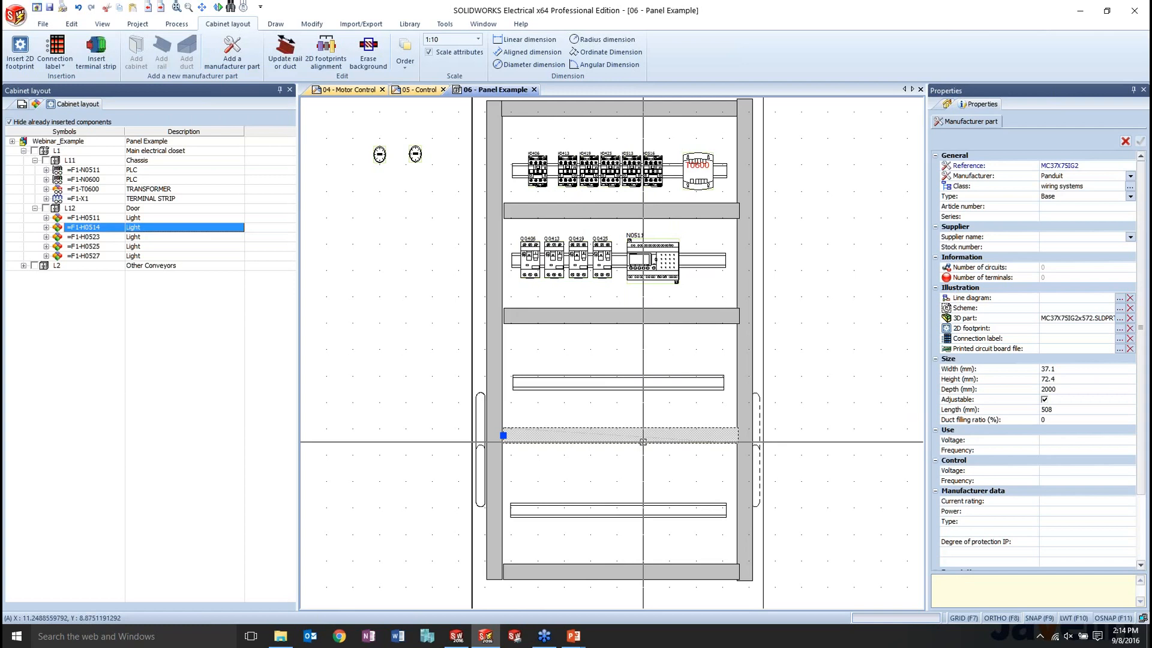
{"action": "key", "text": "Delete"}
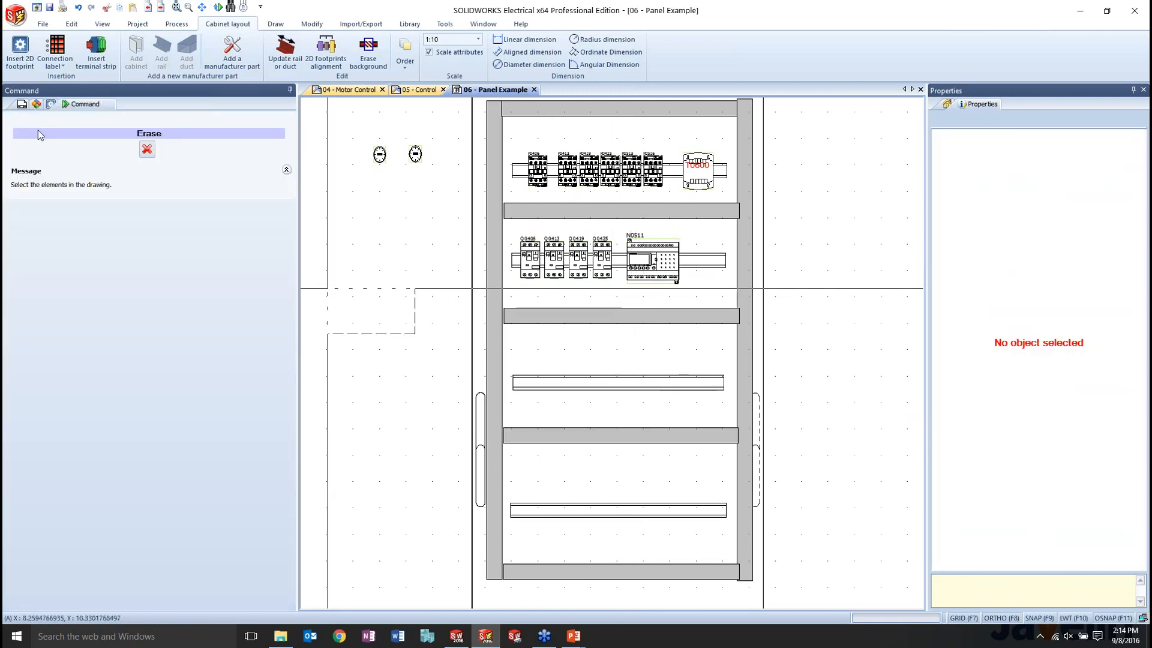
{"action": "left_click", "coordinate": [537, 391]}
{"action": "double_click", "coordinate": [837, 374]}
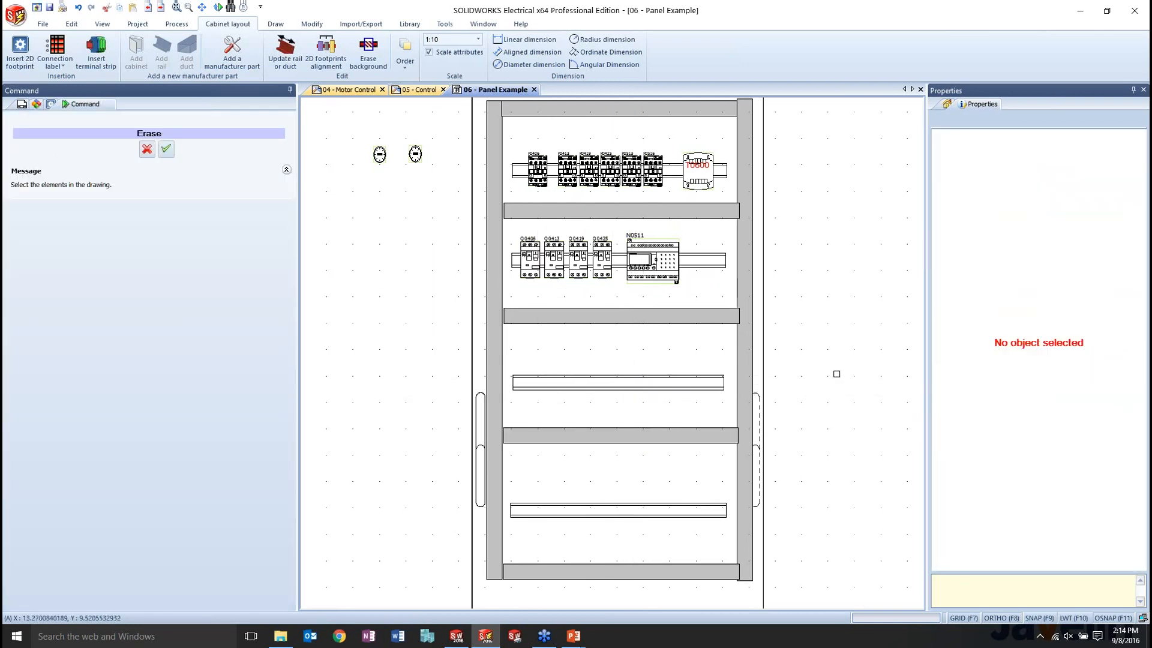
{"action": "left_click", "coordinate": [147, 149]}
Show inserted components, delete the lower MC37X75IG2 duct, and widen the Description column.
{"action": "double_click", "coordinate": [9, 122]}
{"action": "left_click", "coordinate": [9, 122]}
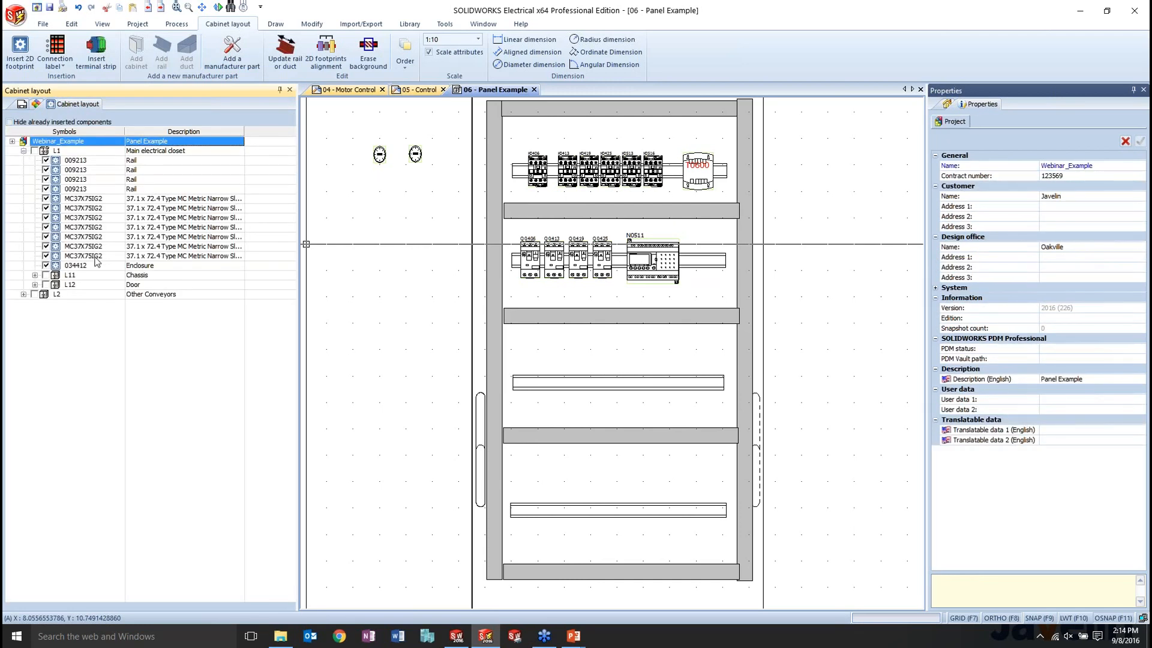
{"action": "left_click_drag", "start_coordinate": [95, 258], "coordinate": [565, 431]}
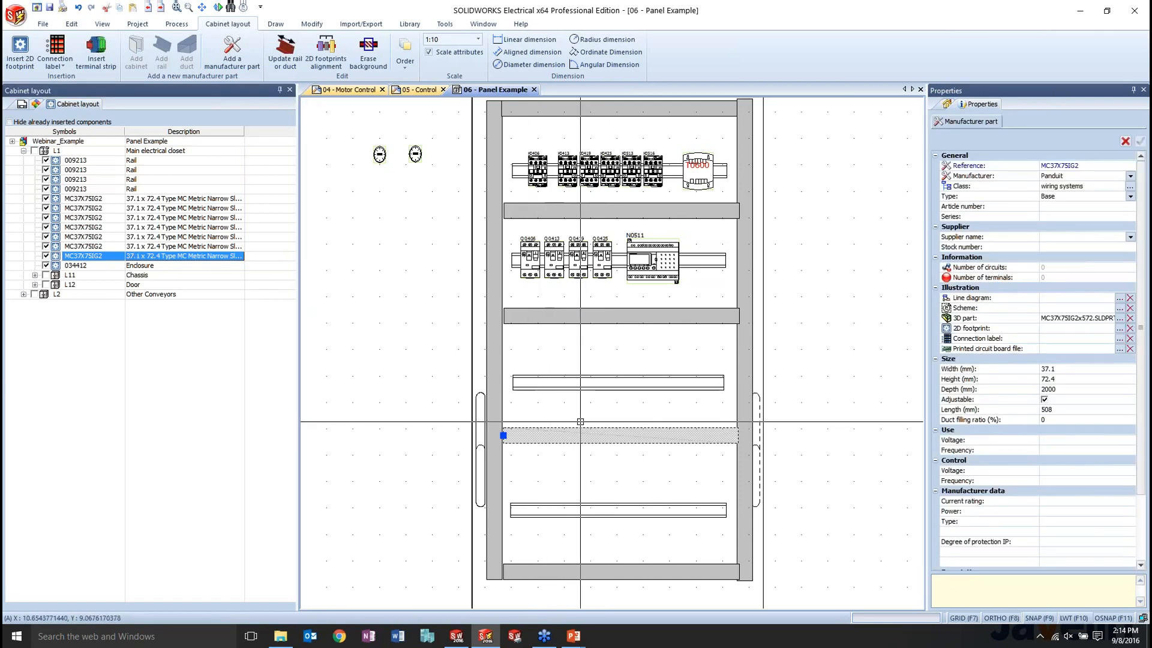
{"action": "key", "text": "Delete"}
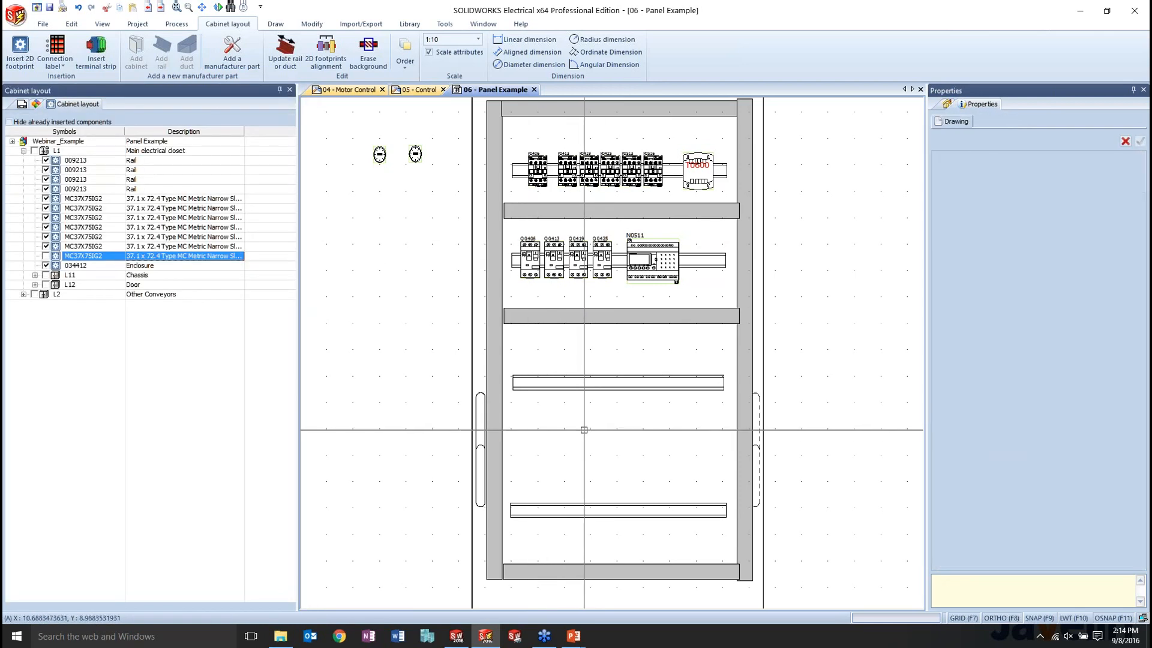
{"action": "left_click", "coordinate": [103, 259]}
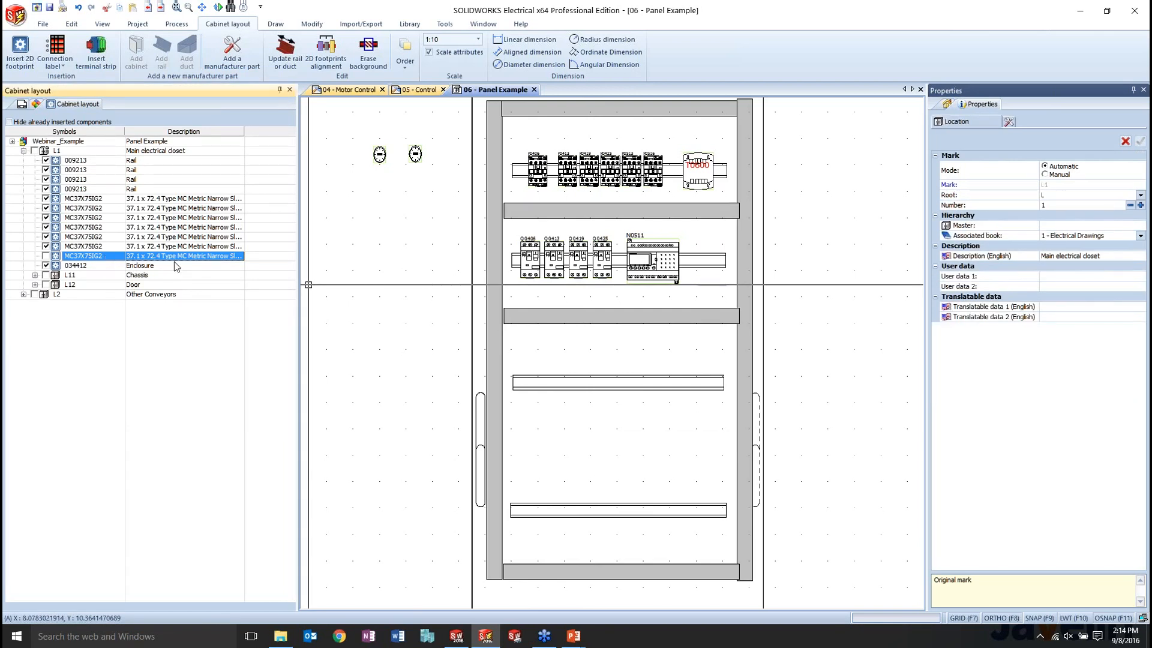
{"action": "left_click_drag", "start_coordinate": [244, 131], "coordinate": [288, 135]}
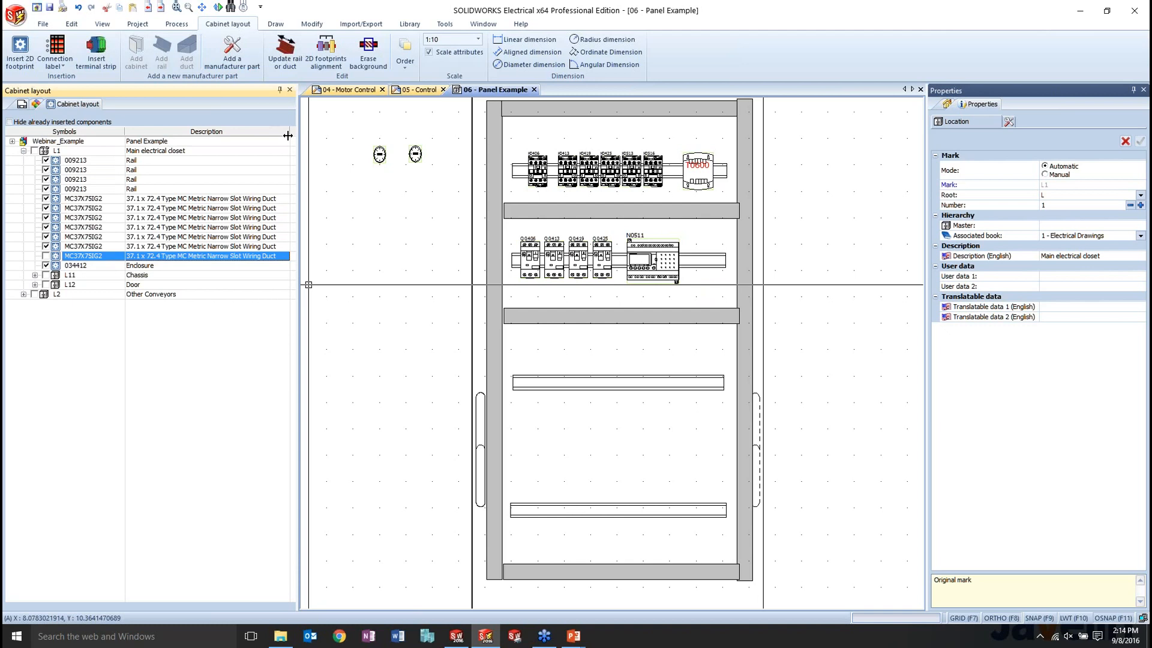
{"action": "right_click", "coordinate": [77, 258]}
Reinsert the MC37X75IG2 duct horizontally in the lower cabinet, setting its length by a second click.
{"action": "left_click", "coordinate": [115, 286]}
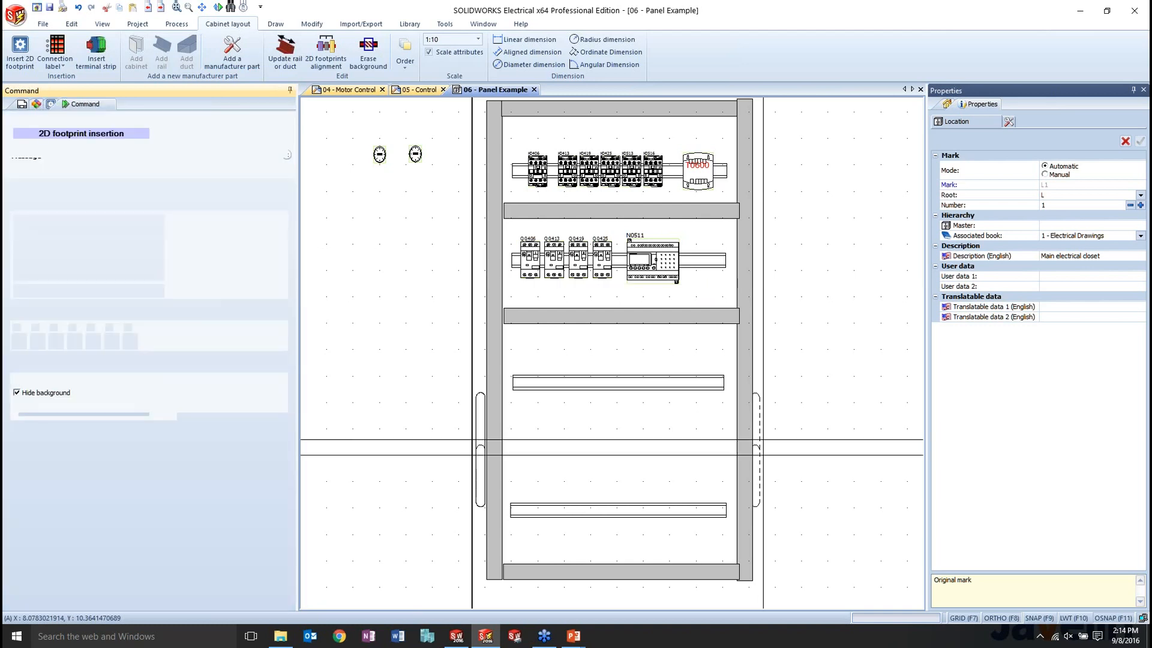
{"action": "scroll", "coordinate": [655, 438], "scroll_direction": "down", "scroll_amount": 5}
{"action": "scroll", "coordinate": [653, 437], "scroll_direction": "up", "scroll_amount": 6}
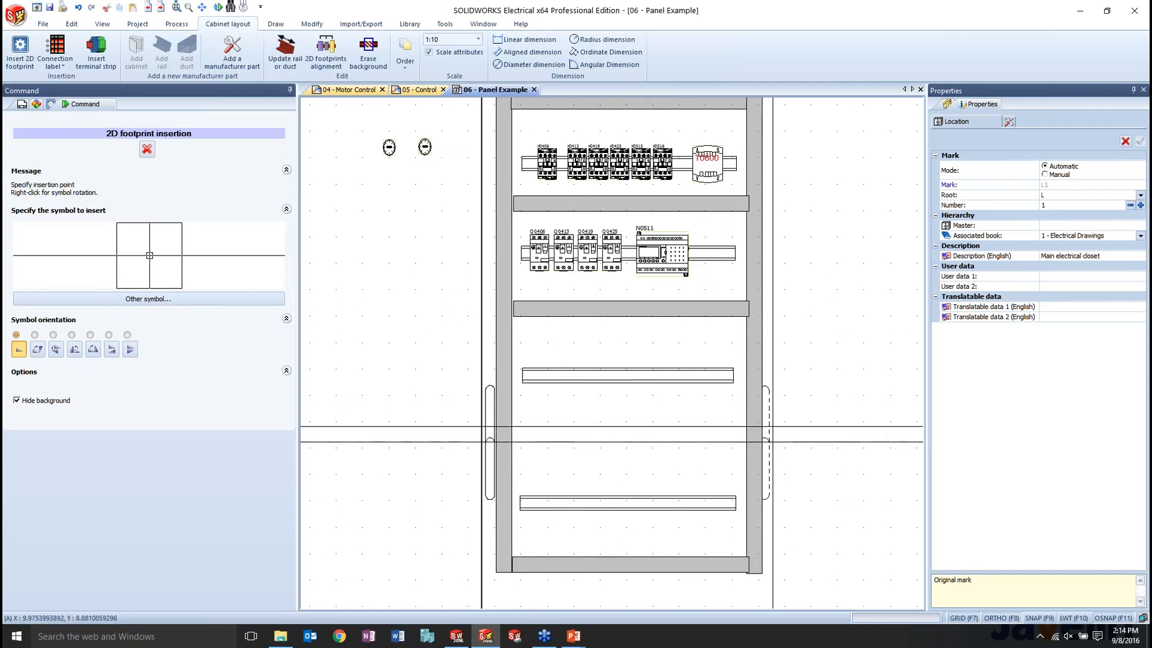
{"action": "left_click", "coordinate": [595, 434]}
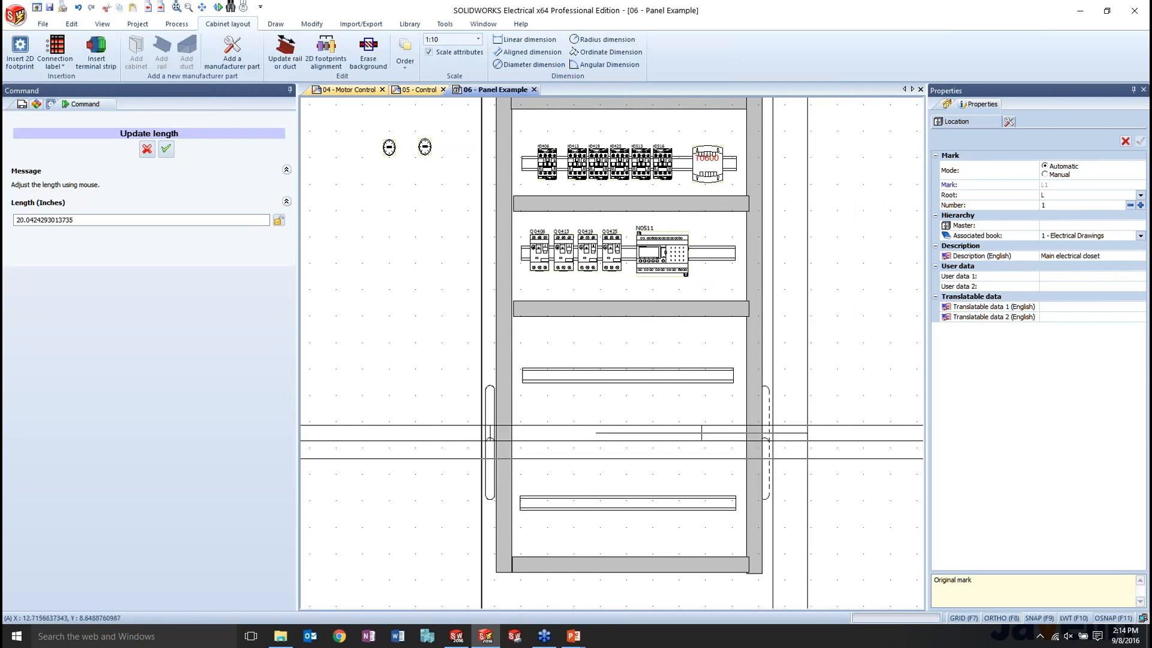
{"action": "left_click", "coordinate": [834, 460]}
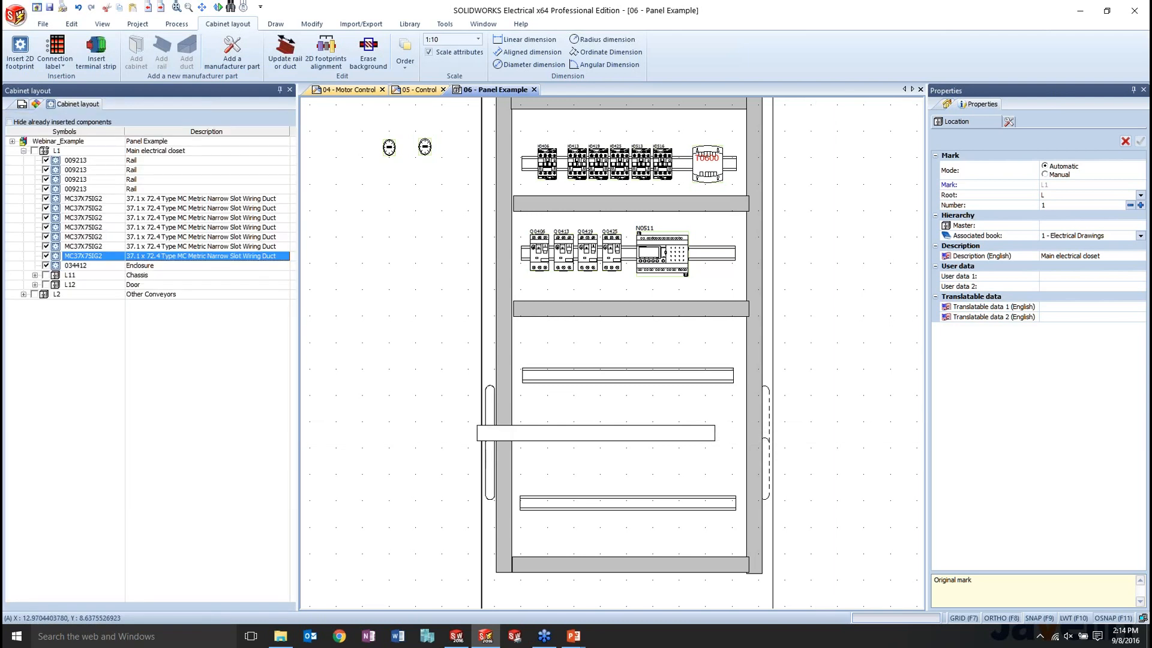
Select the new duct and the rail above to check their properties.
{"action": "left_click", "coordinate": [580, 426]}
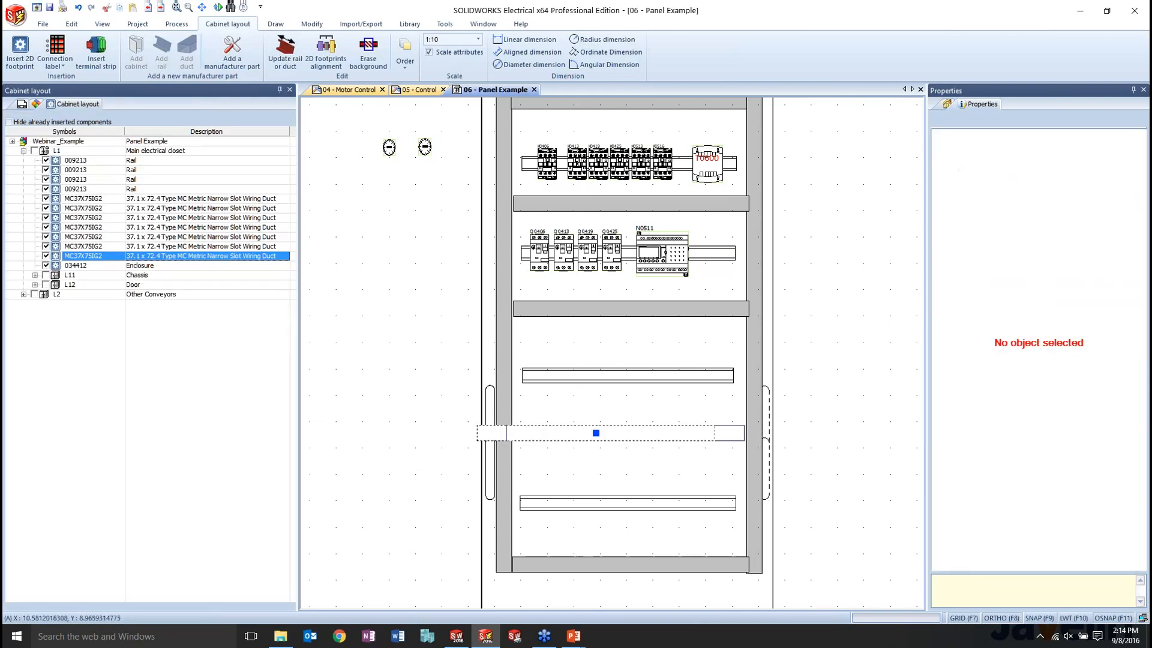
{"action": "key", "text": "Escape"}
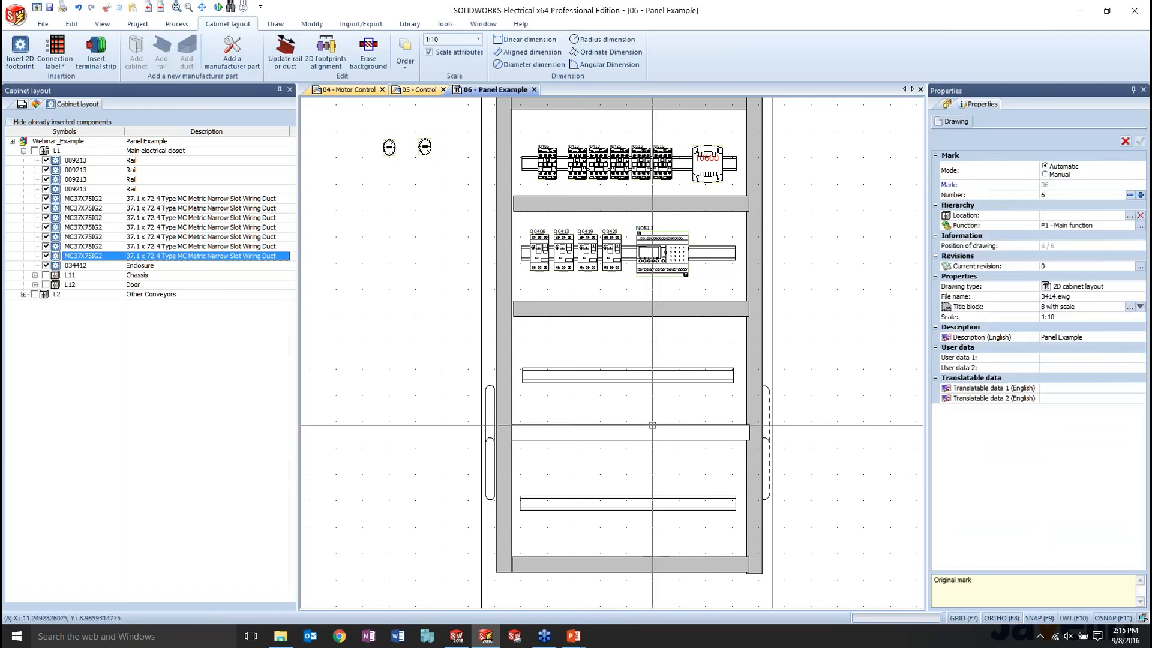
{"action": "left_click", "coordinate": [630, 432]}
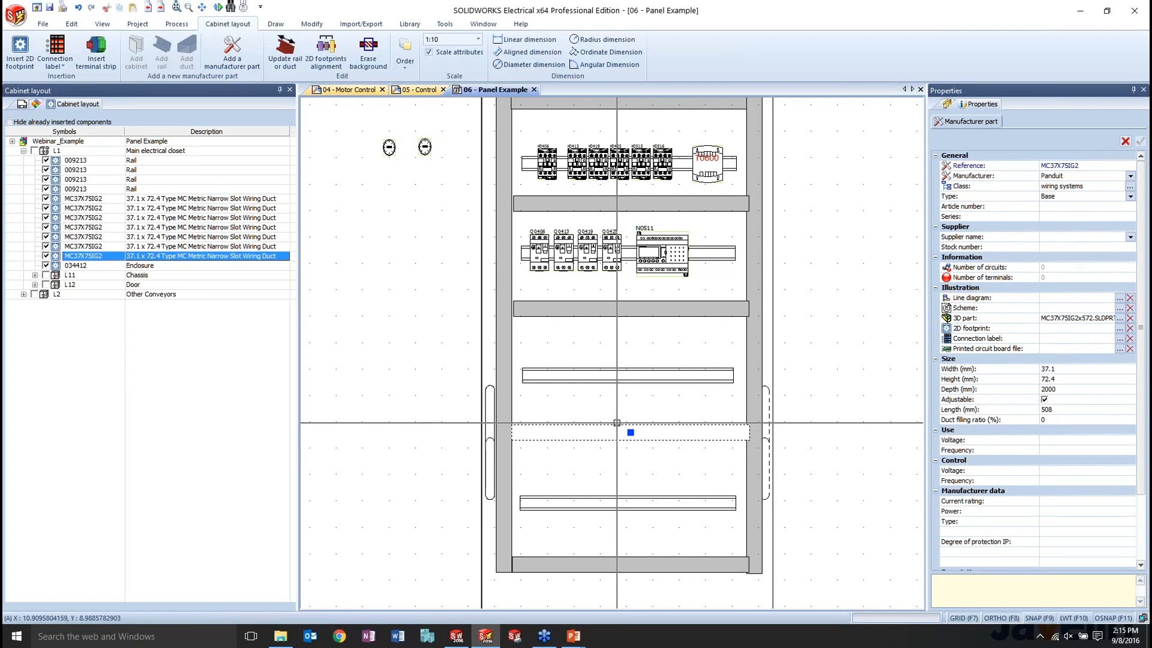
{"action": "left_click", "coordinate": [628, 376]}
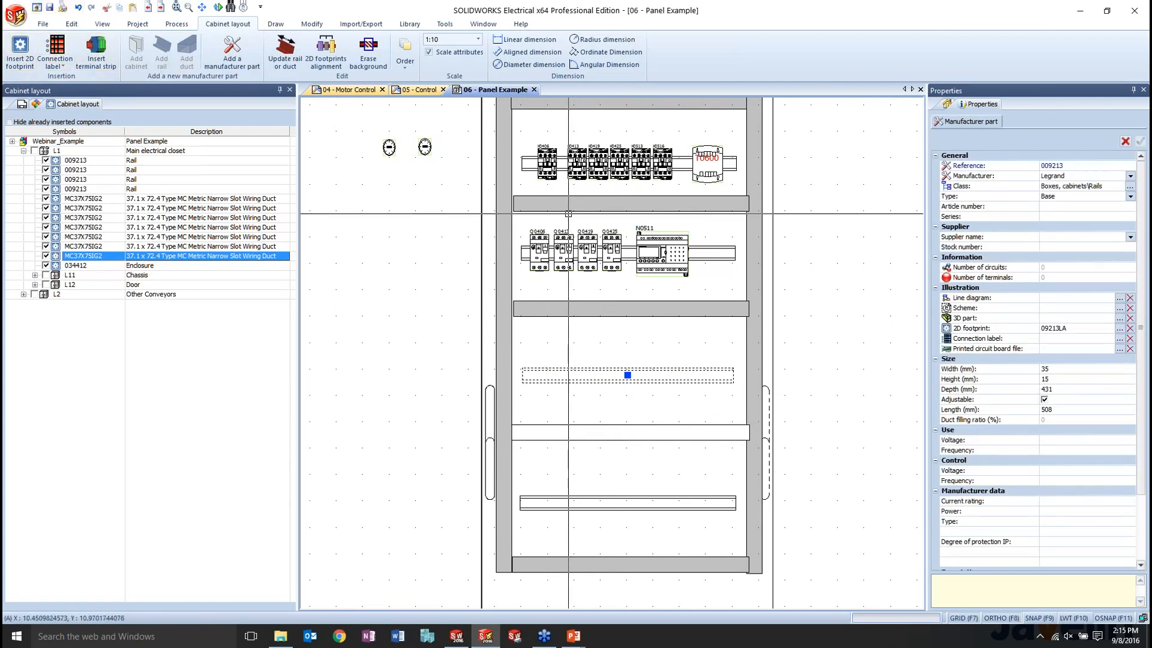
{"action": "scroll", "coordinate": [531, 278], "scroll_direction": "down", "scroll_amount": 2}
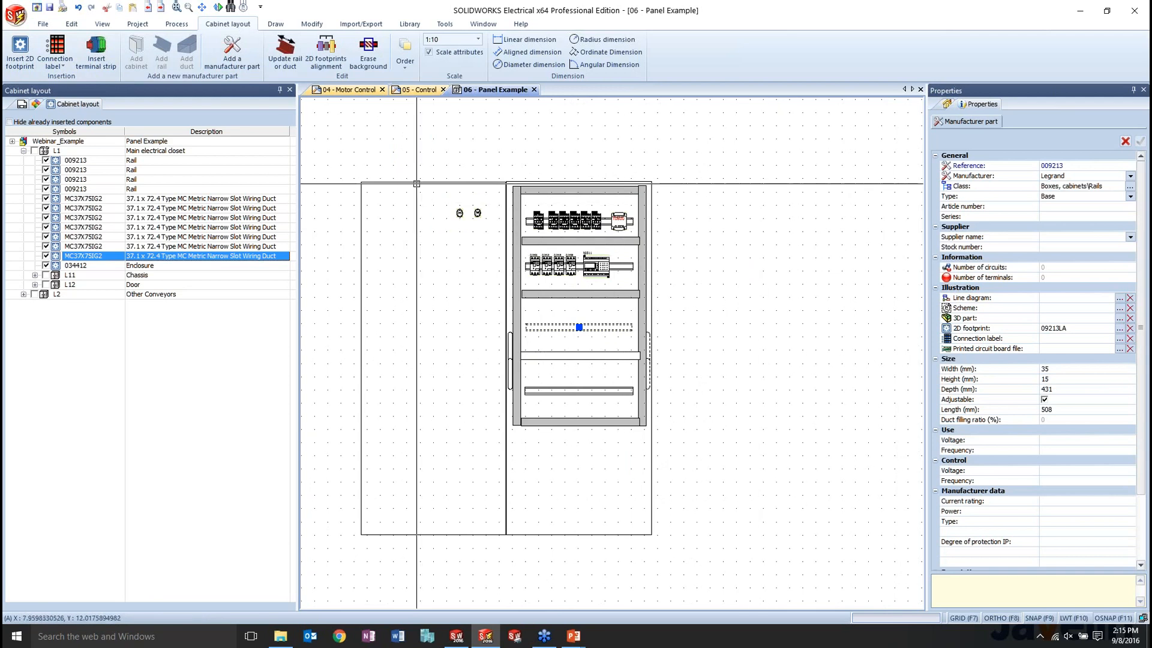
{"action": "key", "text": "Escape"}
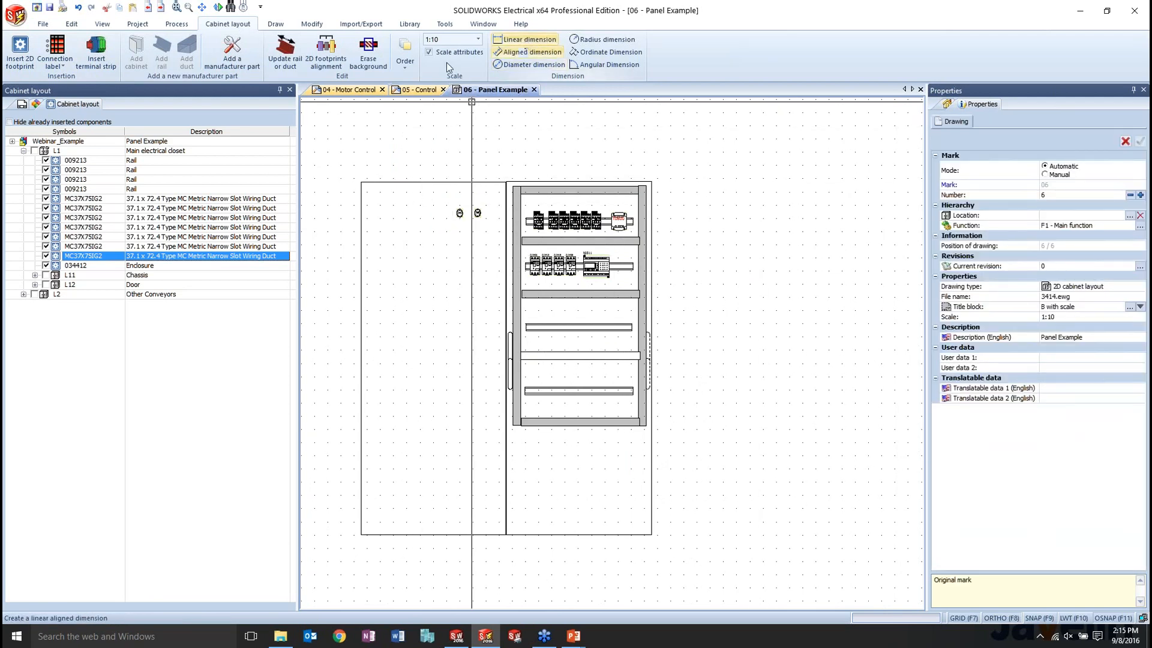
Add a 27.58 width dimension across the enclosure top, then open the 04 - Motor Control schematic.
{"action": "scroll", "coordinate": [529, 233], "scroll_direction": "down", "scroll_amount": 3}
{"action": "middle_click_drag", "start_coordinate": [528, 233], "coordinate": [590, 335]}
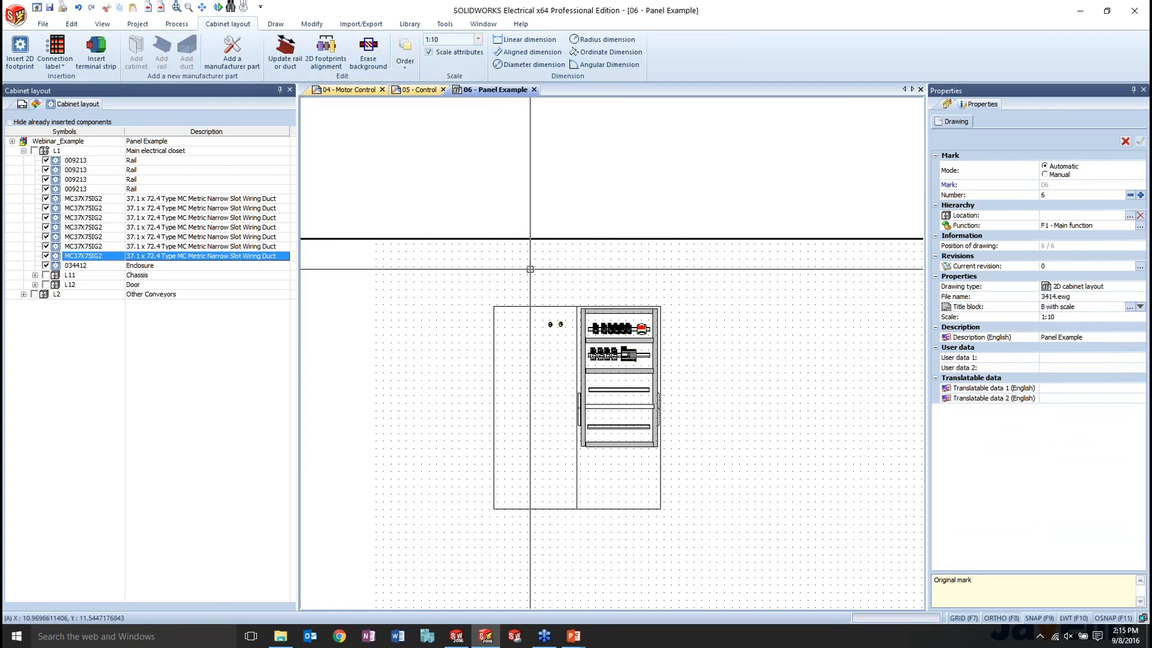
{"action": "scroll", "coordinate": [570, 366], "scroll_direction": "down", "scroll_amount": 3}
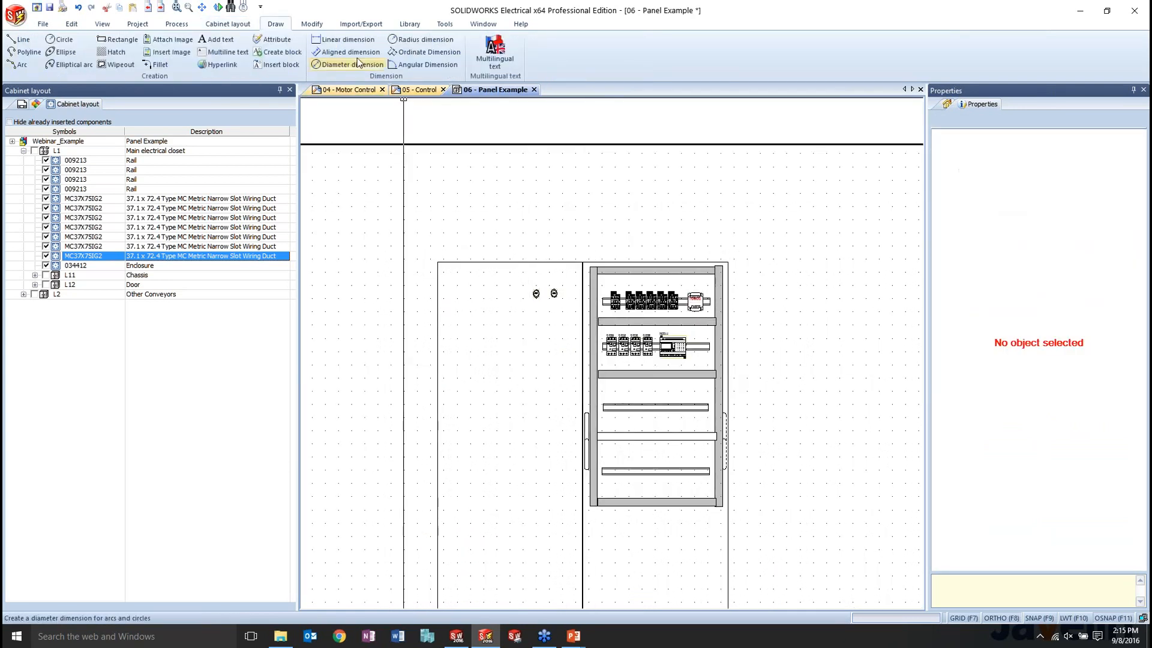
{"action": "left_click", "coordinate": [237, 27]}
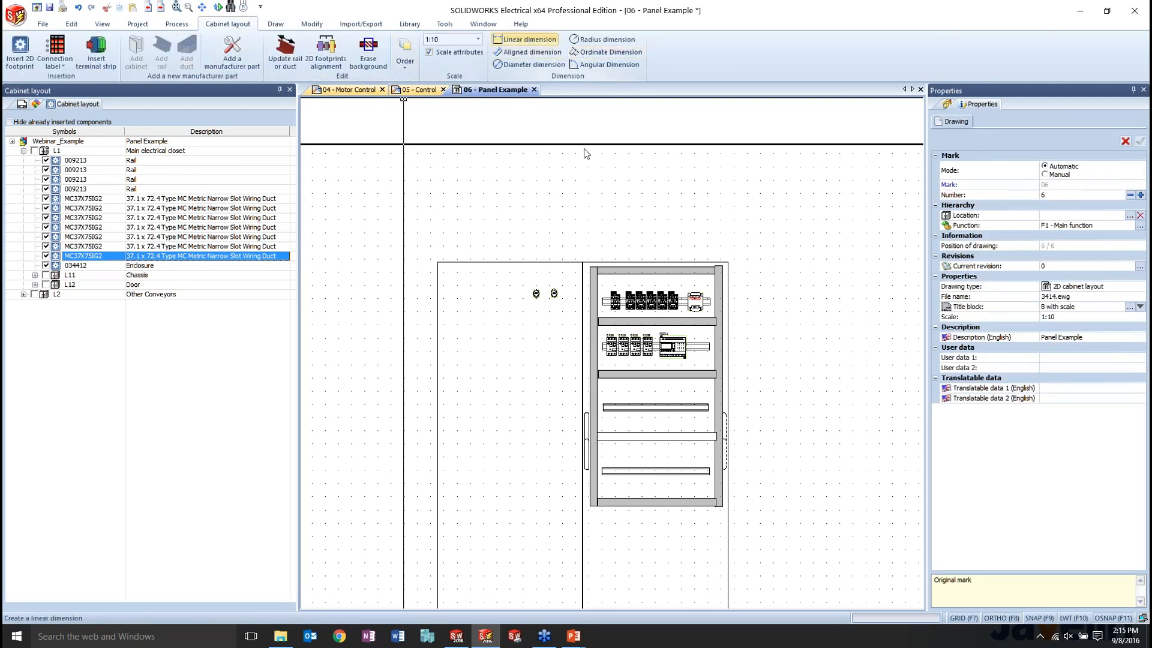
{"action": "scroll", "coordinate": [522, 301], "scroll_direction": "up", "scroll_amount": 3}
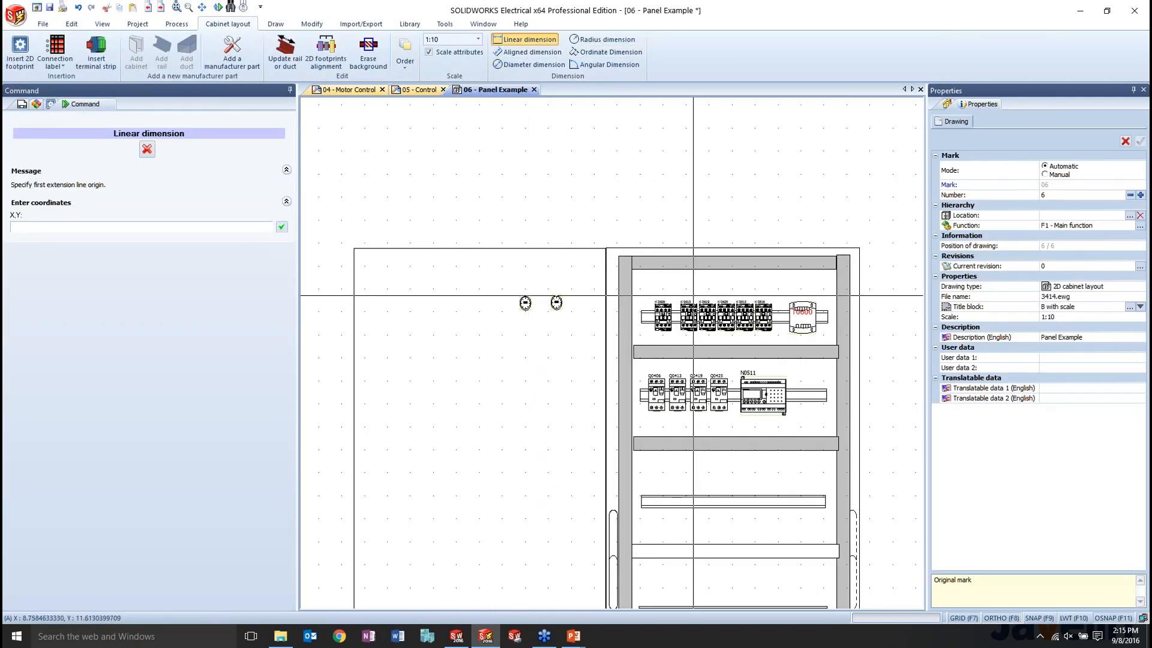
{"action": "left_click", "coordinate": [606, 248]}
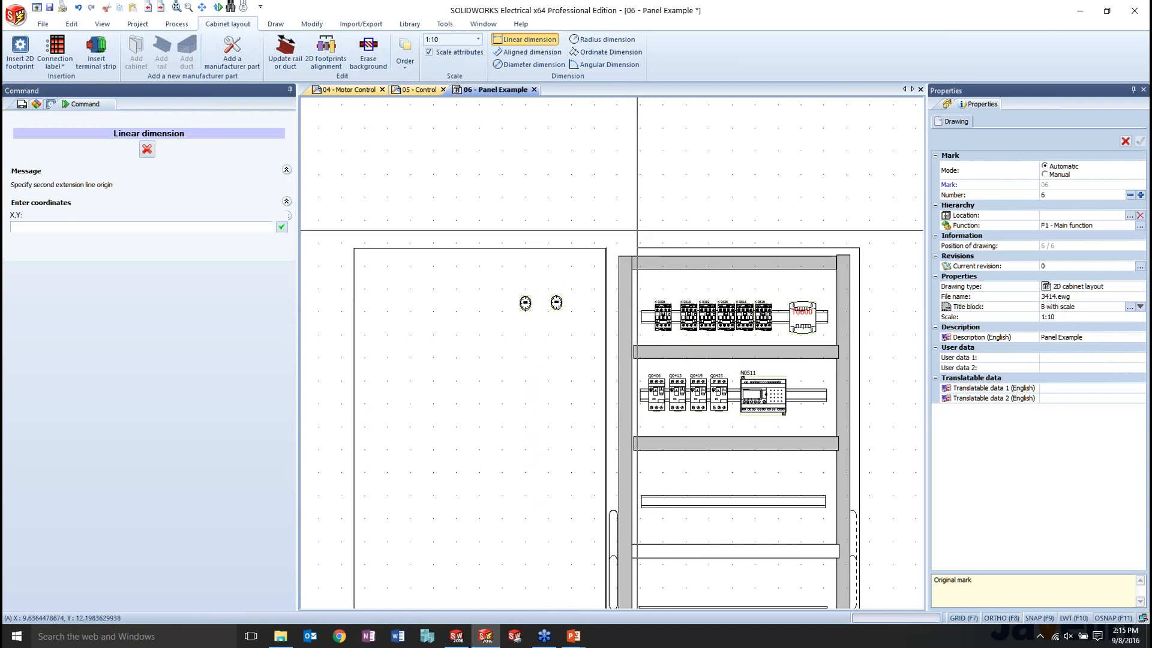
{"action": "left_click", "coordinate": [860, 250]}
{"action": "left_click", "coordinate": [788, 170]}
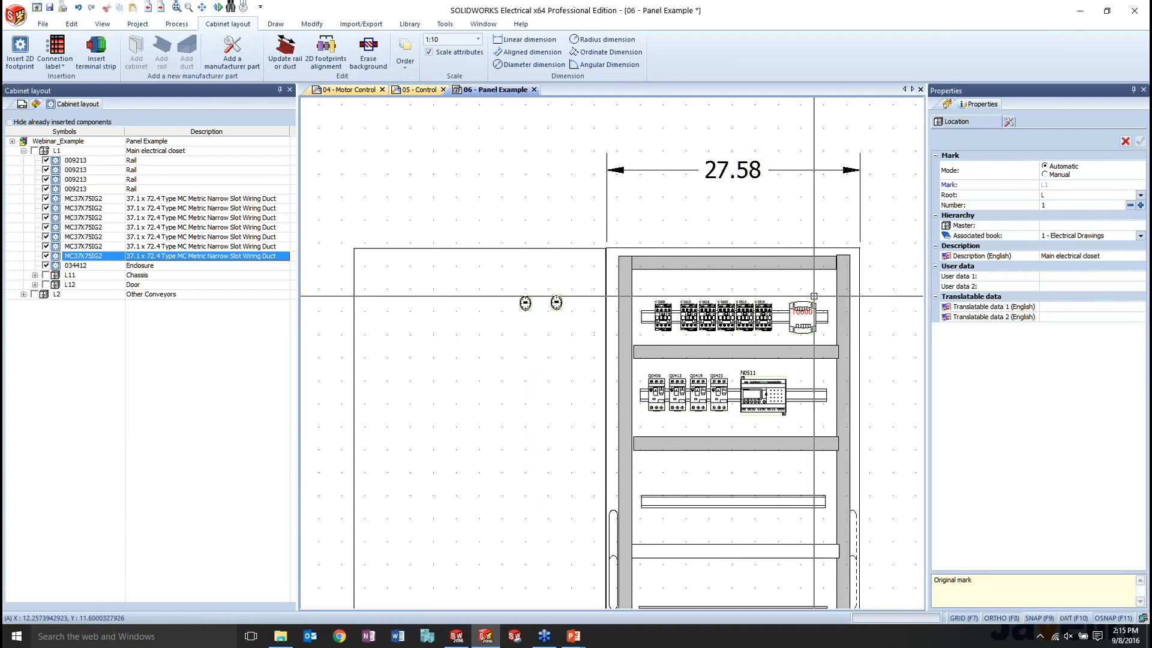
{"action": "scroll", "coordinate": [691, 271], "scroll_direction": "down", "scroll_amount": 3}
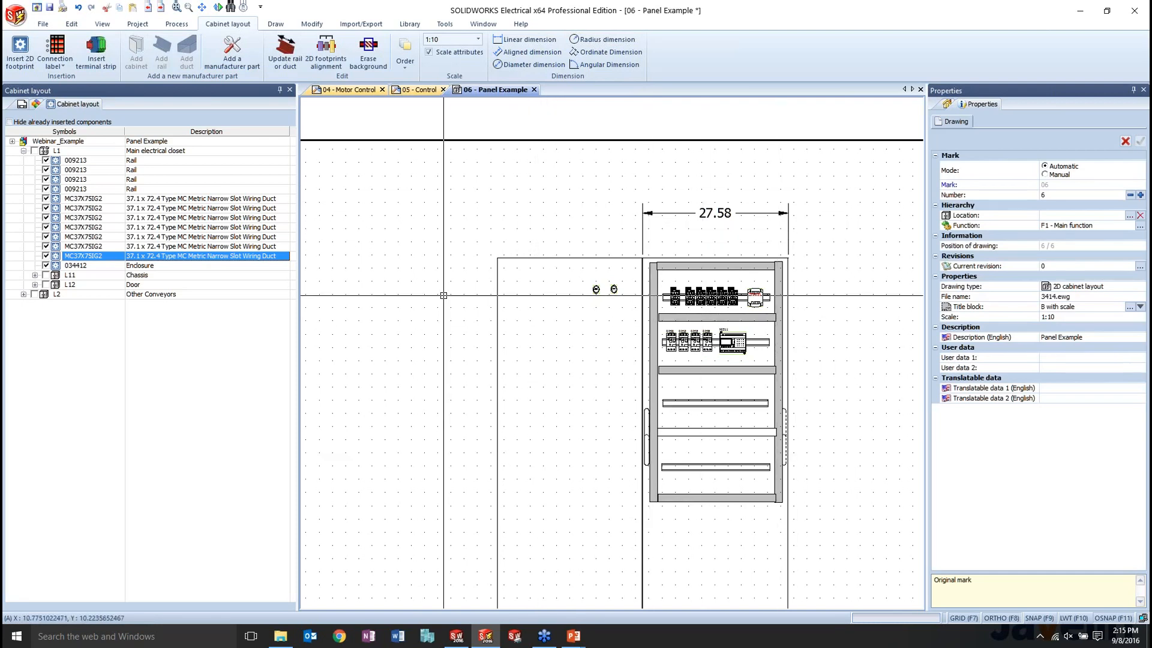
{"action": "left_click", "coordinate": [354, 90]}
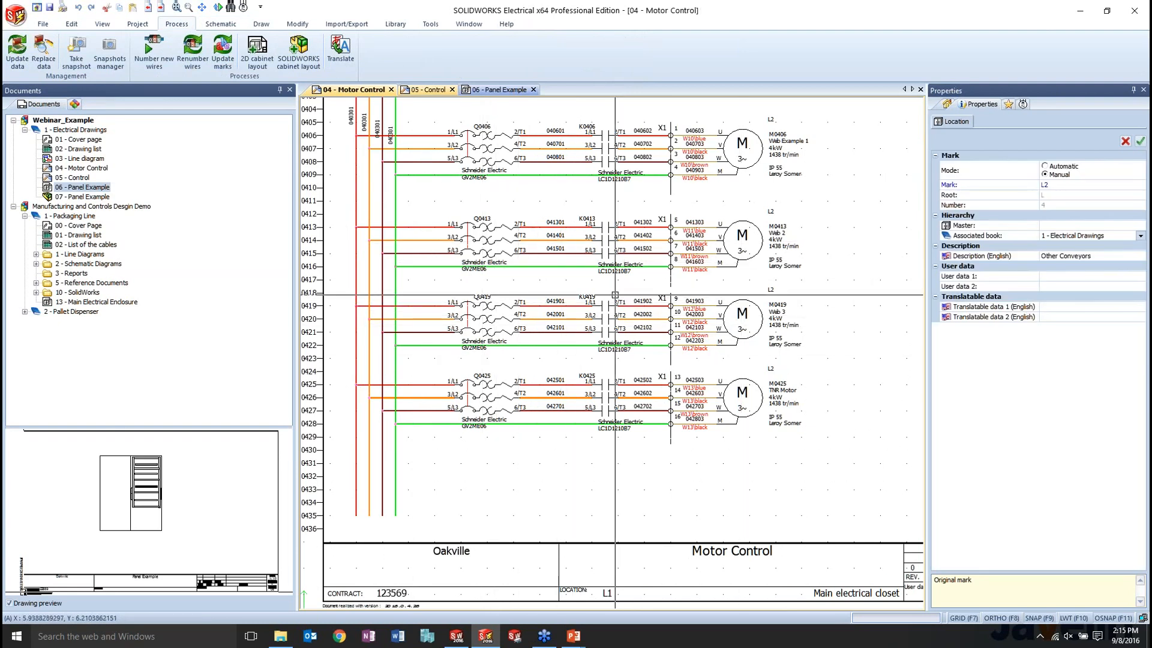
Save the four motor circuits as a new macro in the Demo Examples library.
{"action": "scroll", "coordinate": [539, 199], "scroll_direction": "up", "scroll_amount": 2}
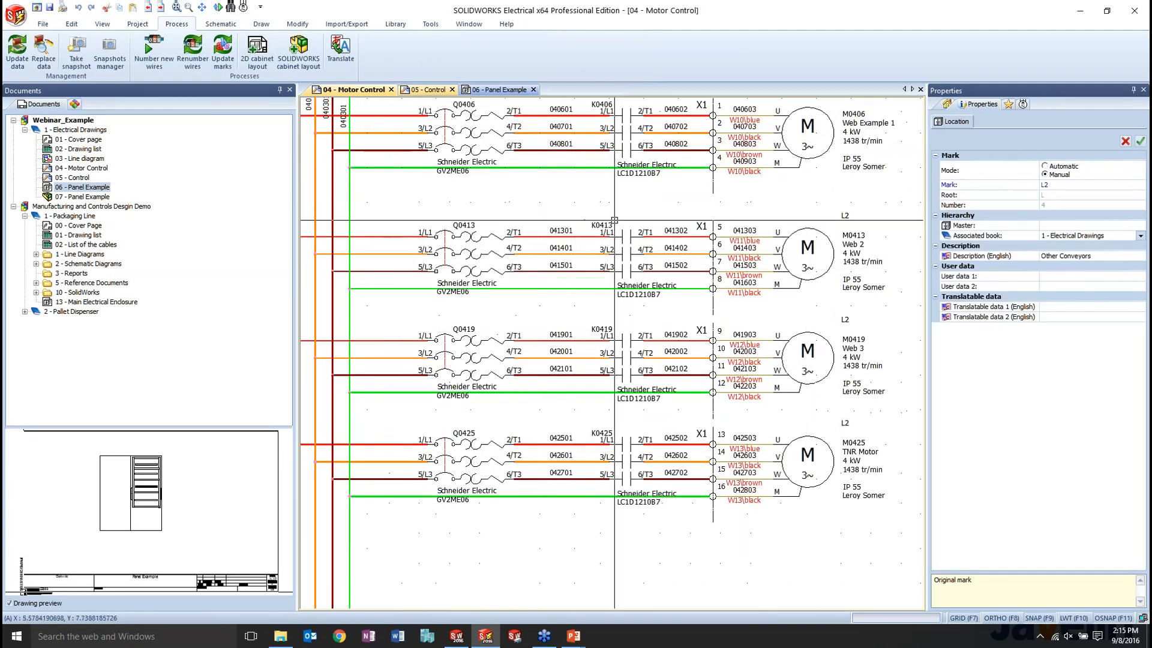
{"action": "scroll", "coordinate": [574, 282], "scroll_direction": "down", "scroll_amount": 1}
{"action": "scroll", "coordinate": [575, 282], "scroll_direction": "down", "scroll_amount": 2}
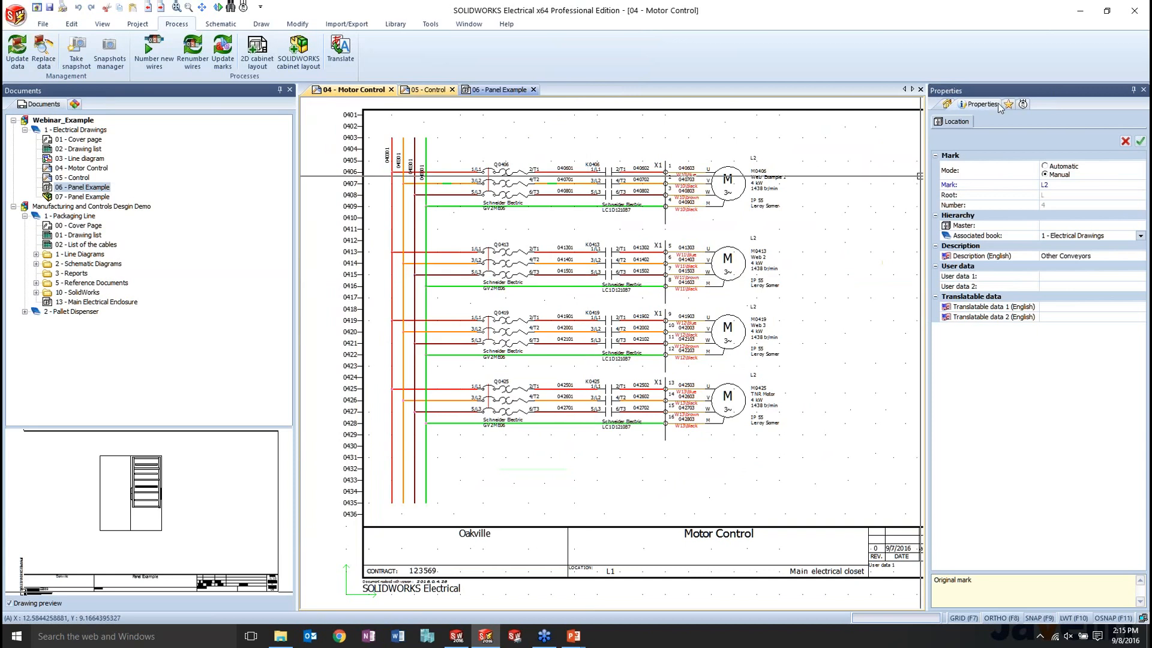
{"action": "left_click", "coordinate": [1008, 105]}
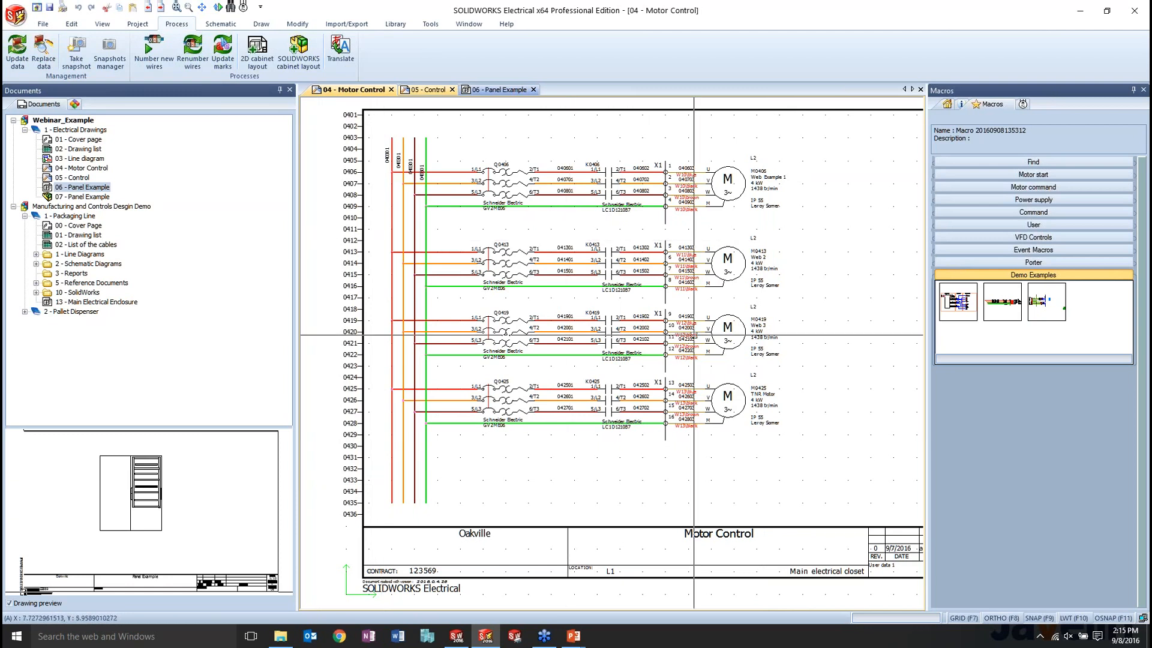
{"action": "left_click_drag", "start_coordinate": [804, 505], "coordinate": [358, 166]}
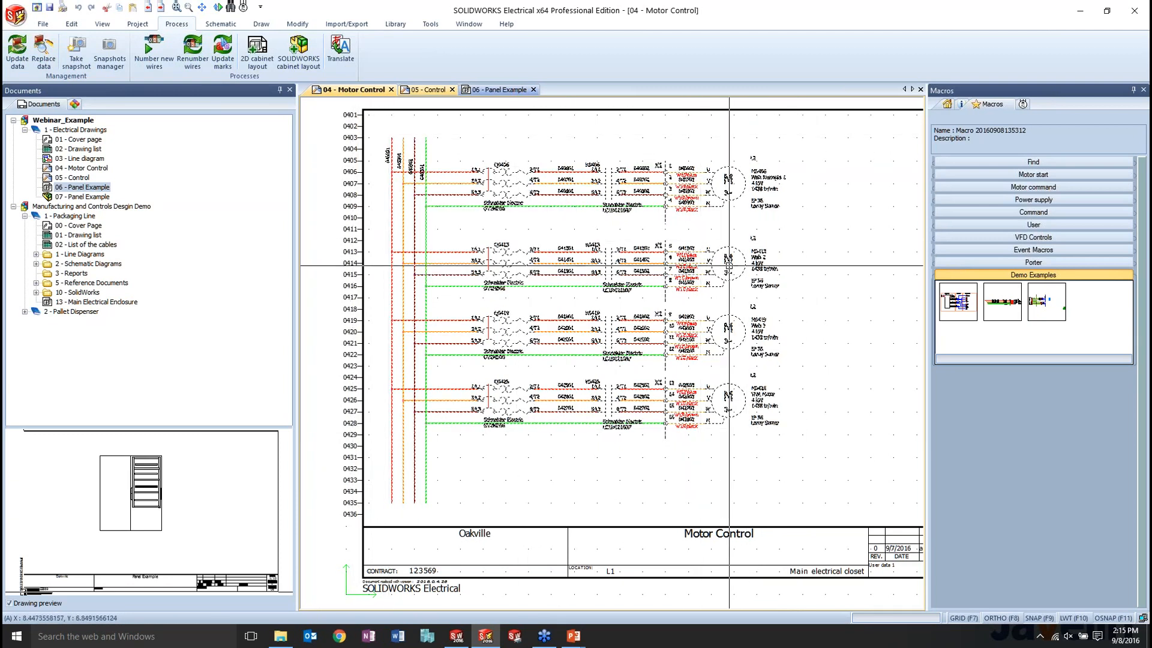
{"action": "left_click_drag", "start_coordinate": [725, 171], "coordinate": [1102, 312]}
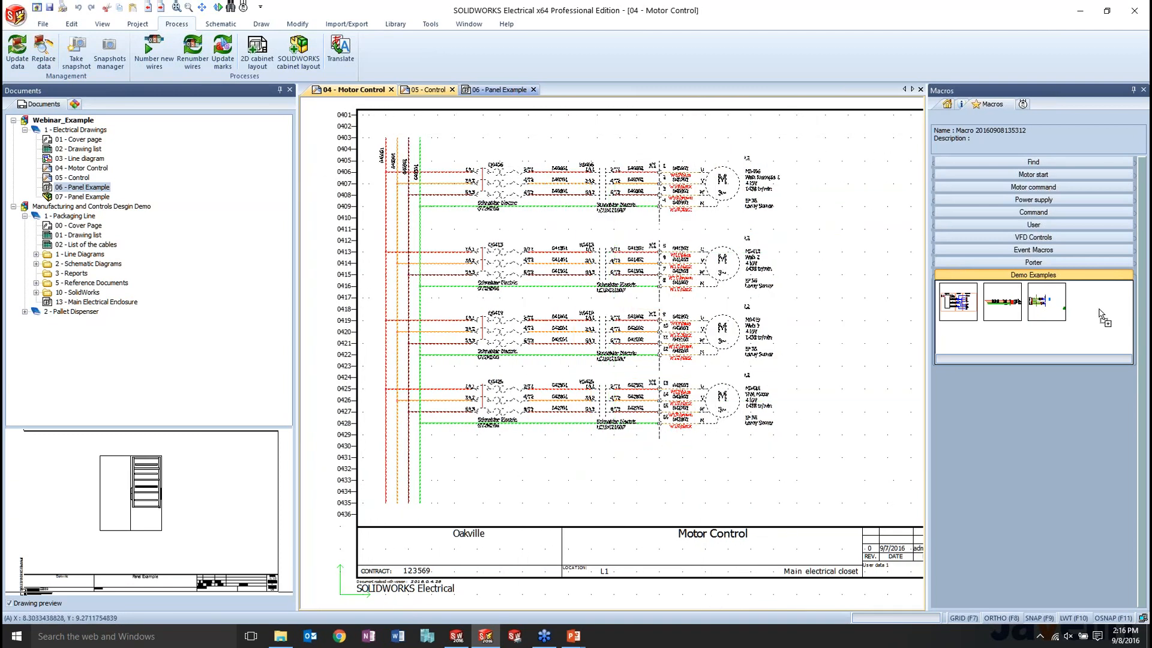
{"action": "left_click", "coordinate": [715, 467]}
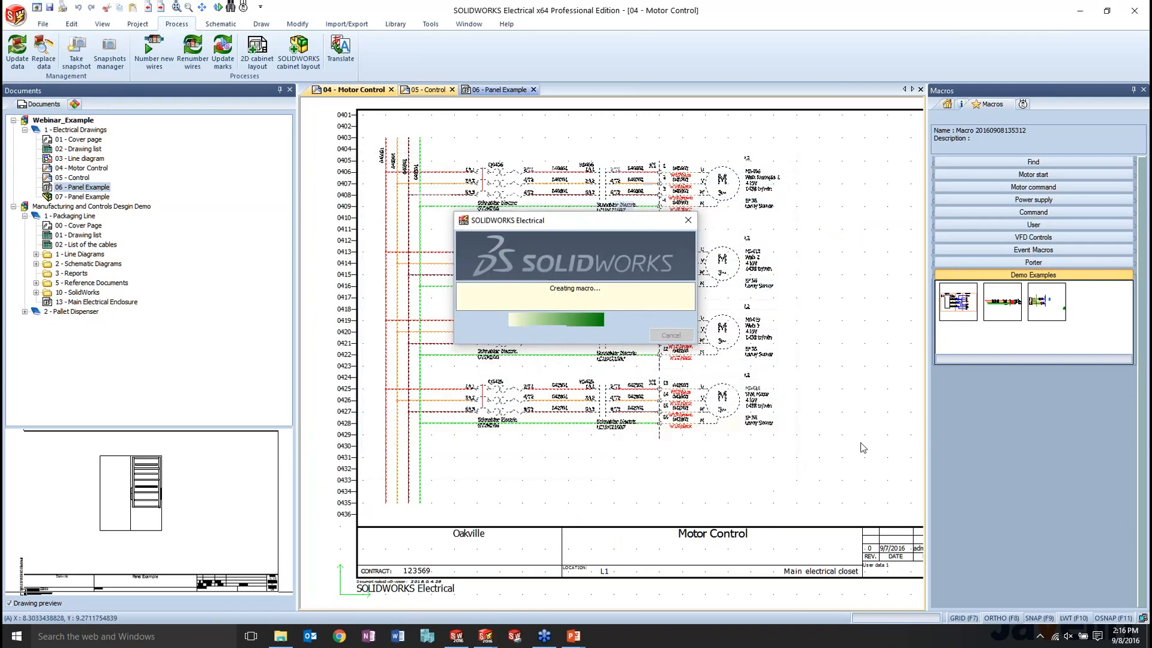
Check the new macro and return to the 06 - Panel Example layout.
{"action": "left_click", "coordinate": [1087, 342]}
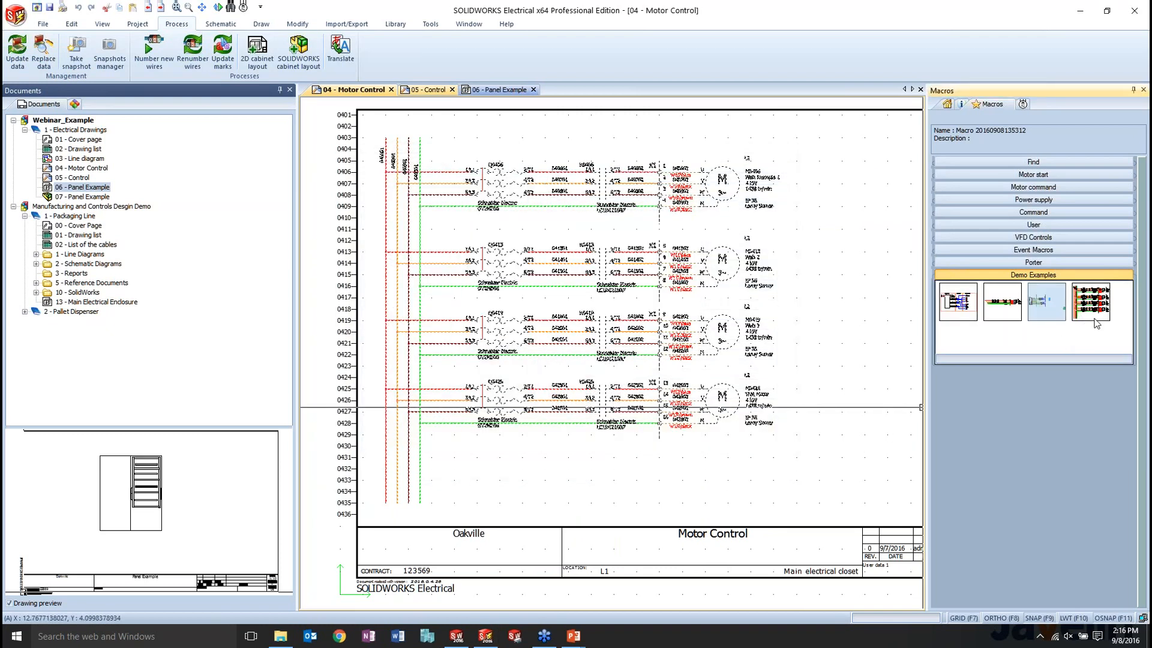
{"action": "left_click", "coordinate": [1095, 319]}
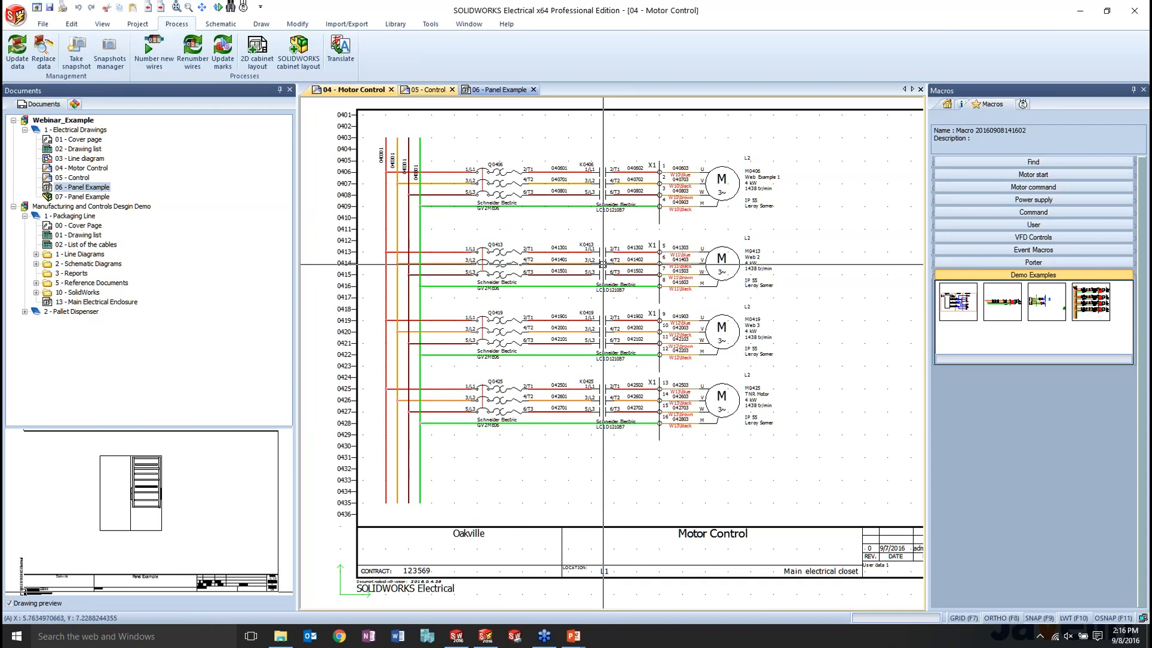
{"action": "left_click", "coordinate": [485, 91]}
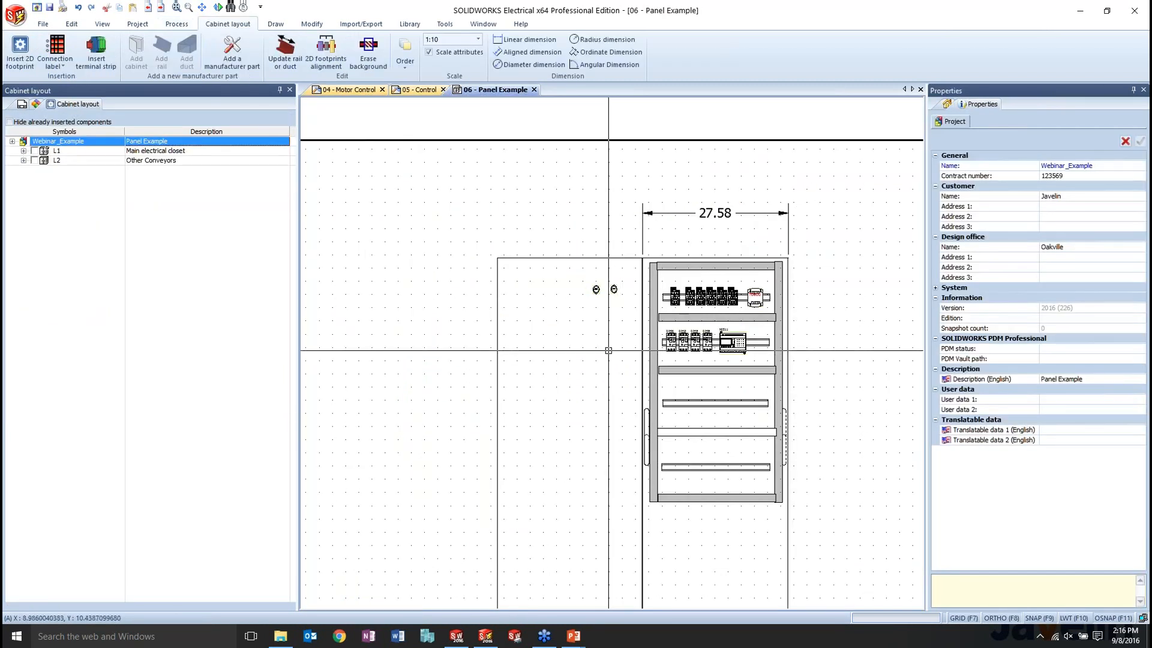
{"action": "left_click", "coordinate": [141, 25]}
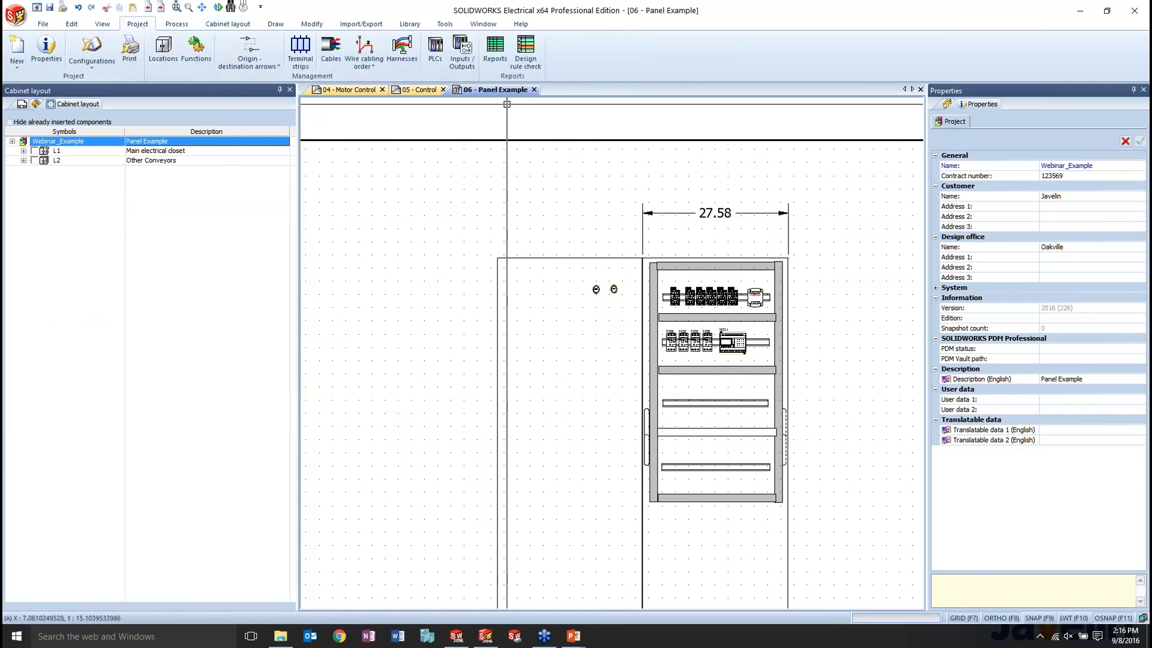
{"action": "left_click", "coordinate": [494, 54]}
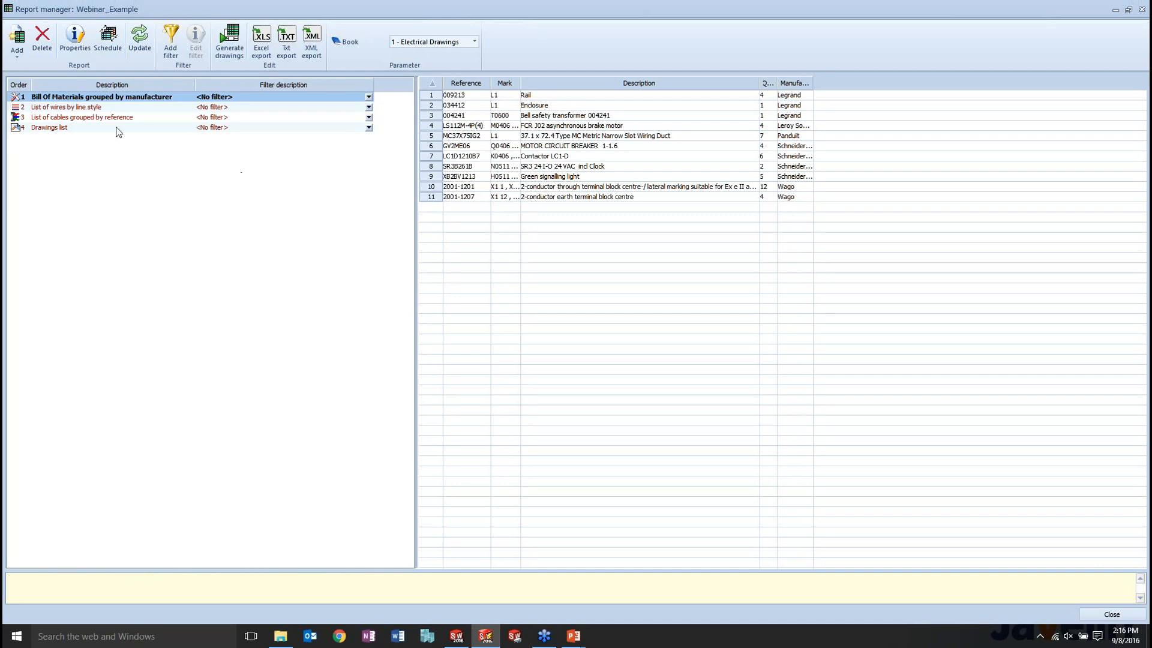
{"action": "left_click", "coordinate": [89, 108]}
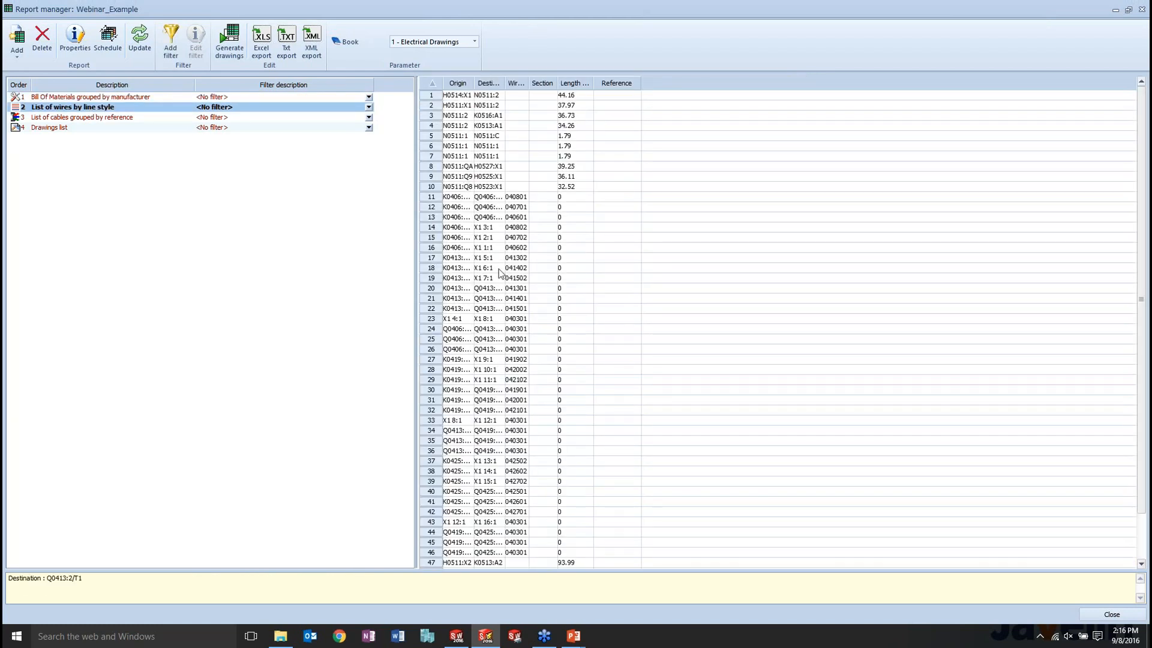
{"action": "scroll", "coordinate": [537, 200], "scroll_direction": "down", "scroll_amount": 2}
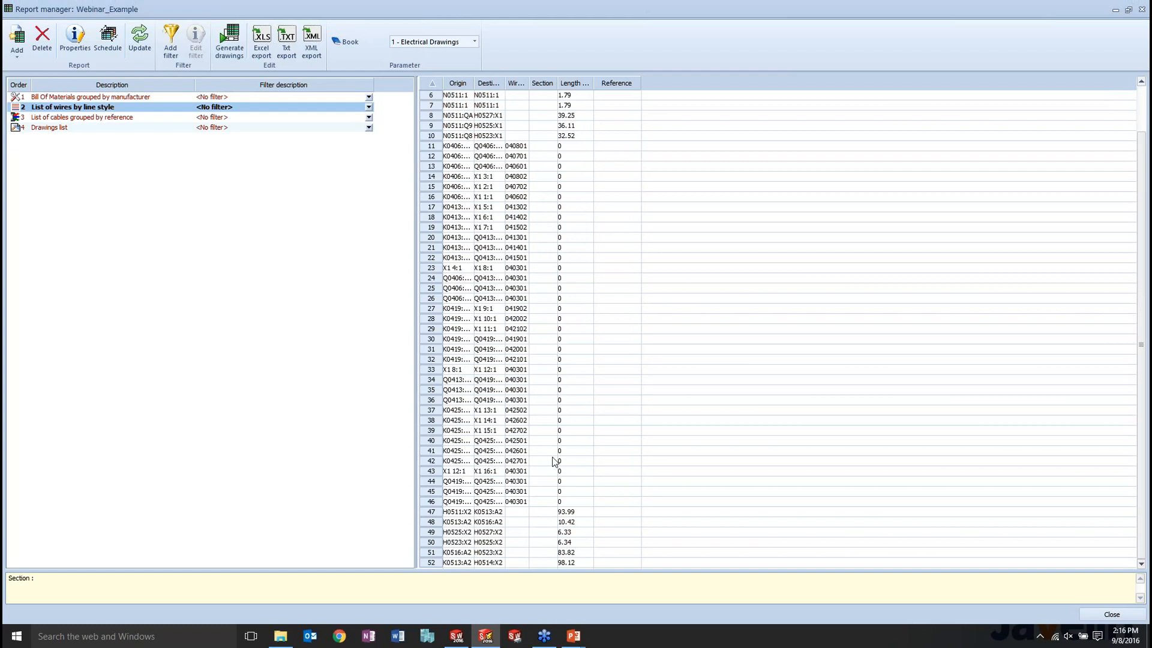
{"action": "scroll", "coordinate": [478, 381], "scroll_direction": "up", "scroll_amount": 2}
{"action": "left_click", "coordinate": [132, 117]}
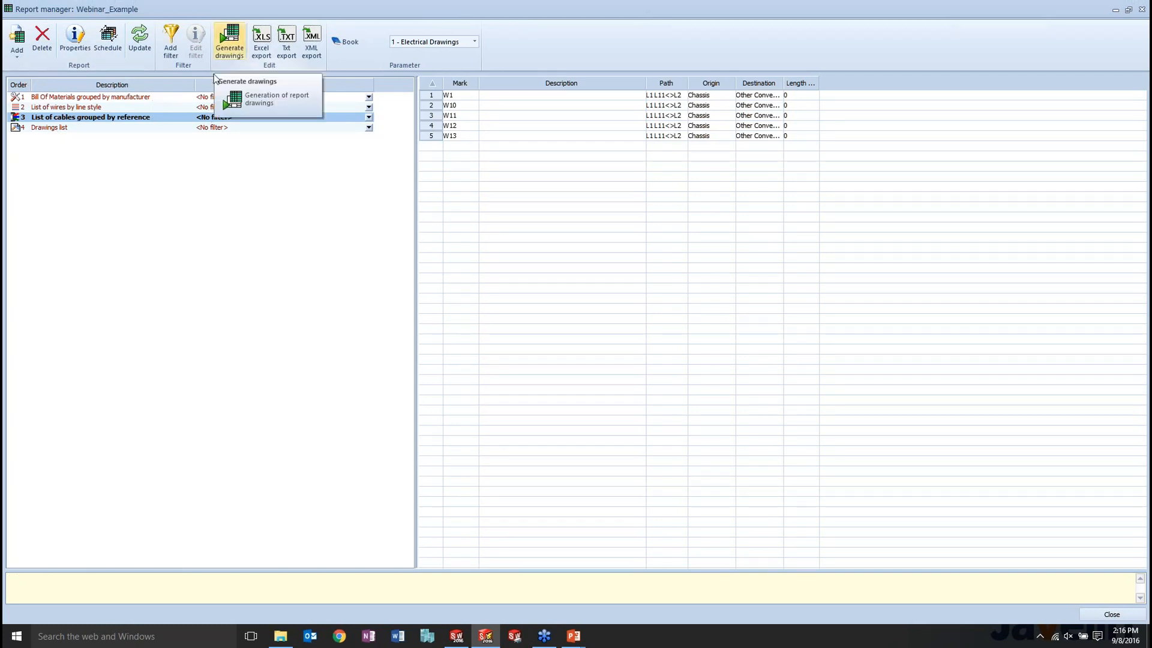
{"action": "left_click", "coordinate": [180, 97]}
{"action": "left_click", "coordinate": [154, 93]}
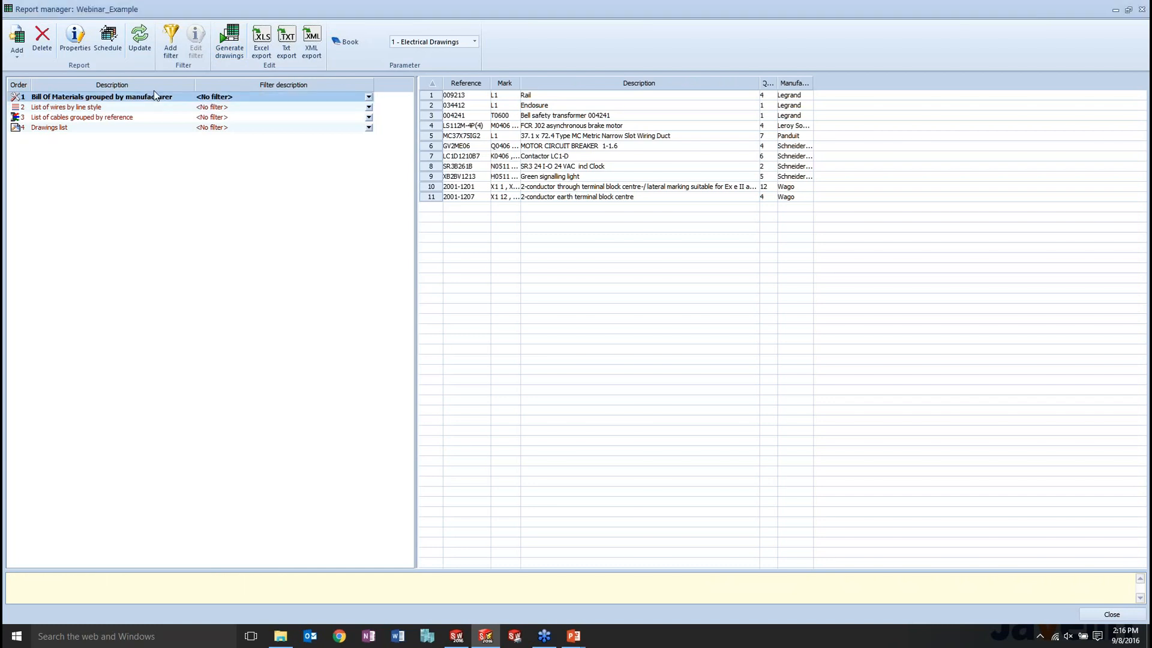
{"action": "left_click", "coordinate": [169, 53]}
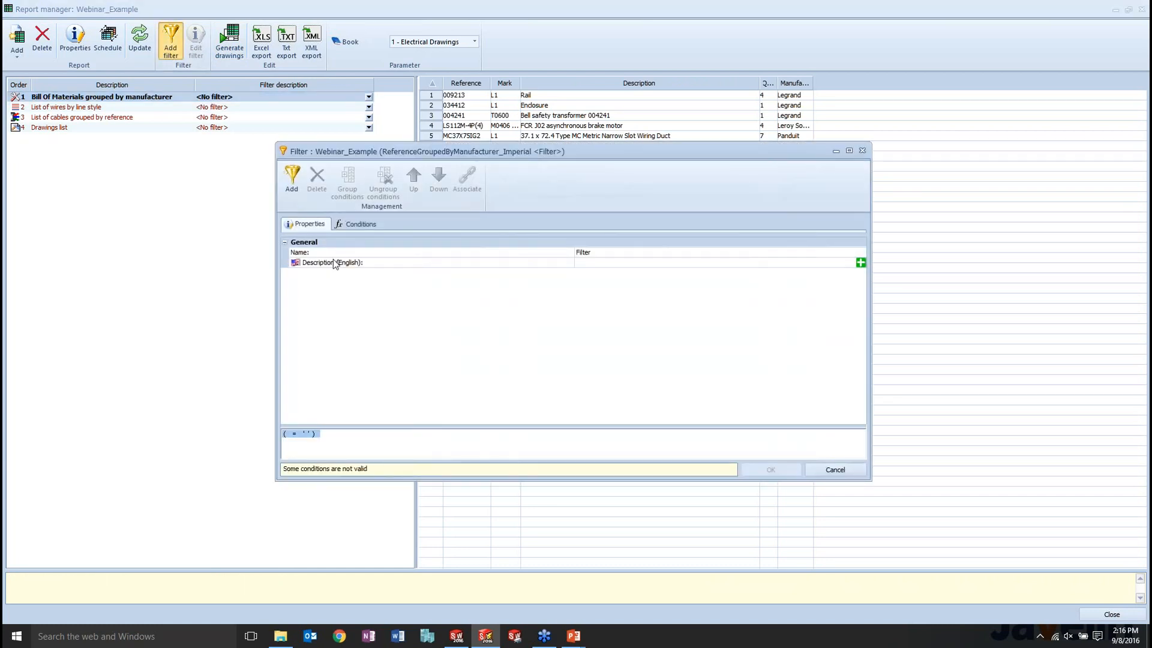
{"action": "left_click", "coordinate": [354, 224]}
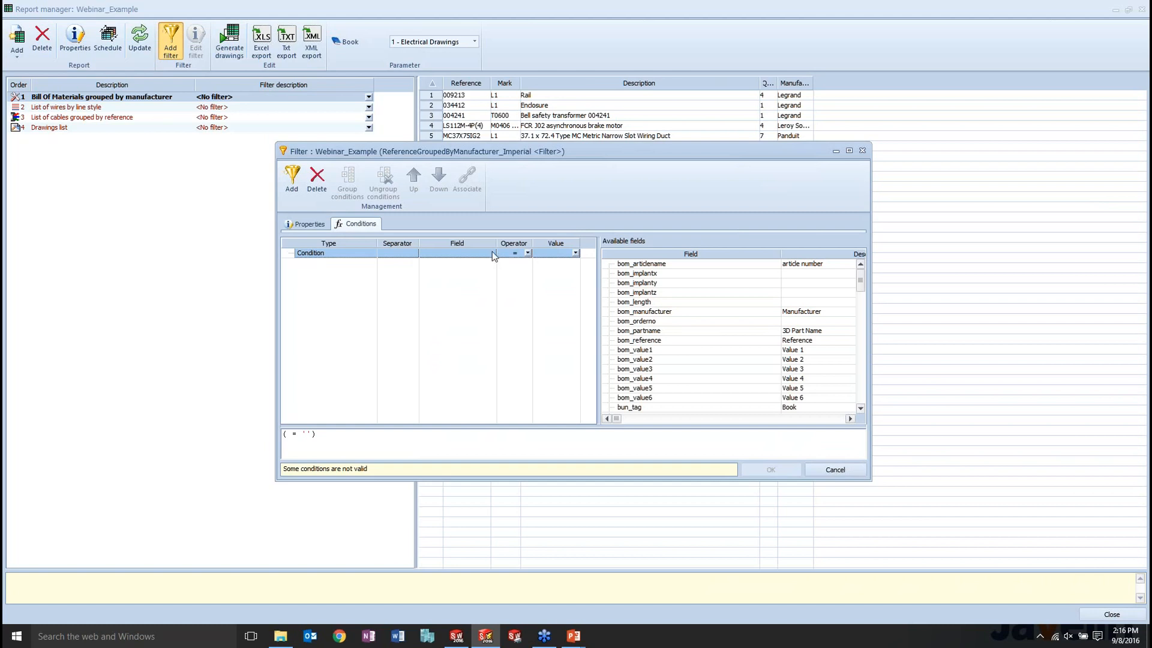
{"action": "left_click", "coordinate": [653, 331]}
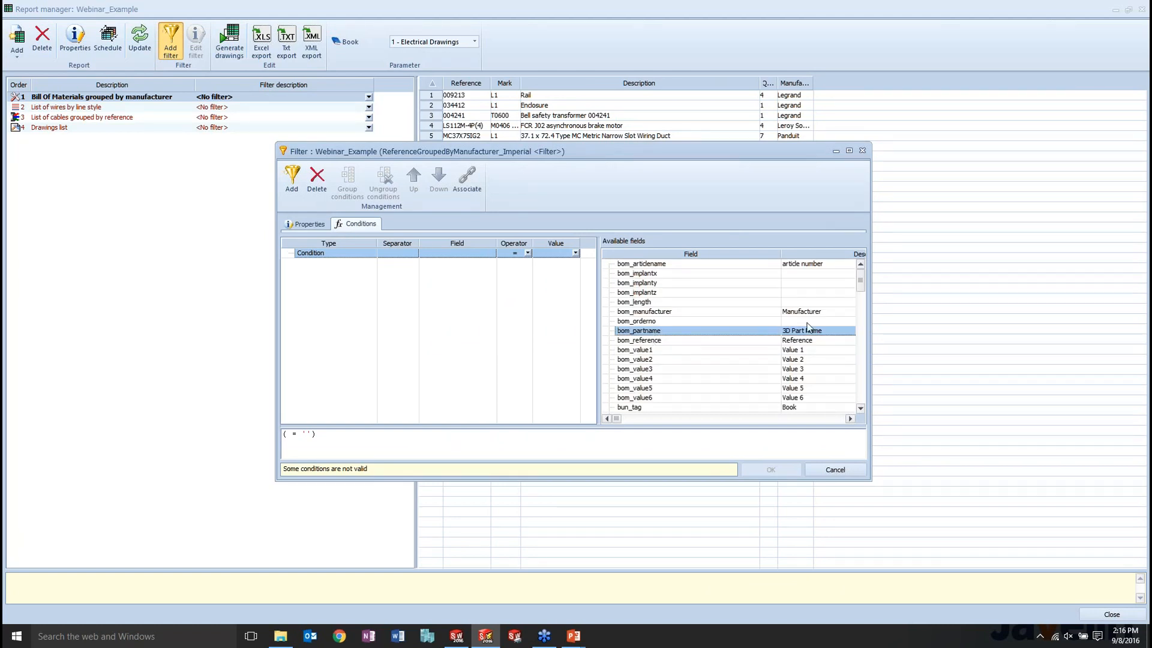
{"action": "mouse_move", "coordinate": [861, 285]}
{"action": "left_mouse_down"}
{"action": "mouse_move", "coordinate": [863, 389]}
{"action": "mouse_move", "coordinate": [862, 280]}
{"action": "left_mouse_up"}
{"action": "left_click", "coordinate": [835, 469]}
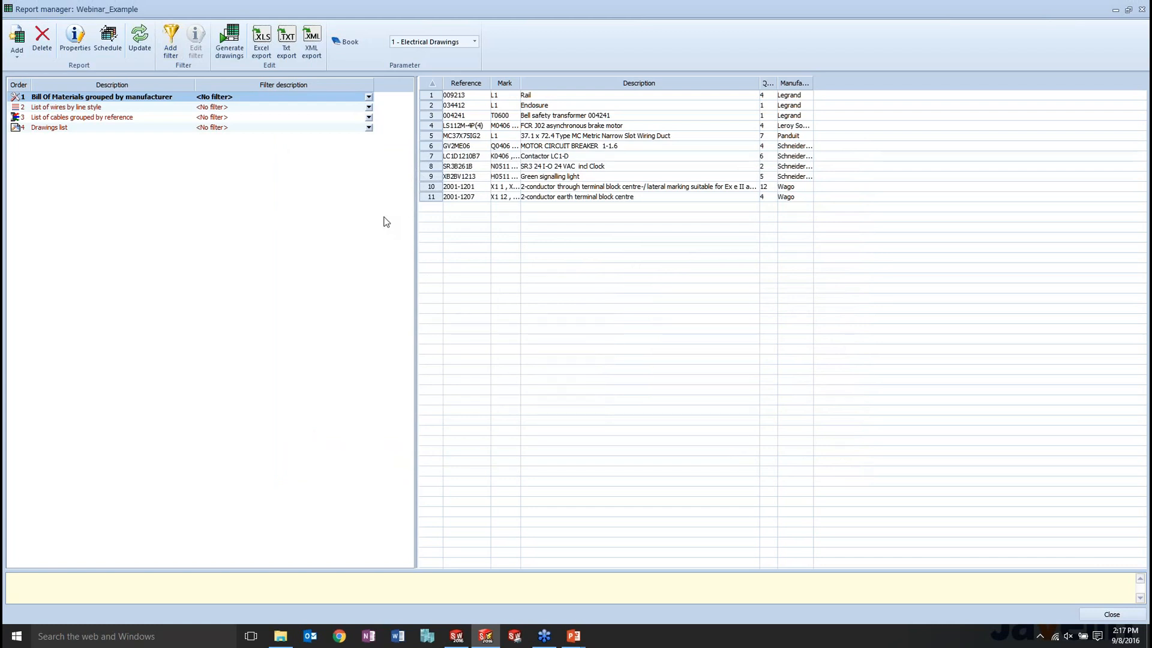
{"action": "left_click", "coordinate": [1141, 12]}
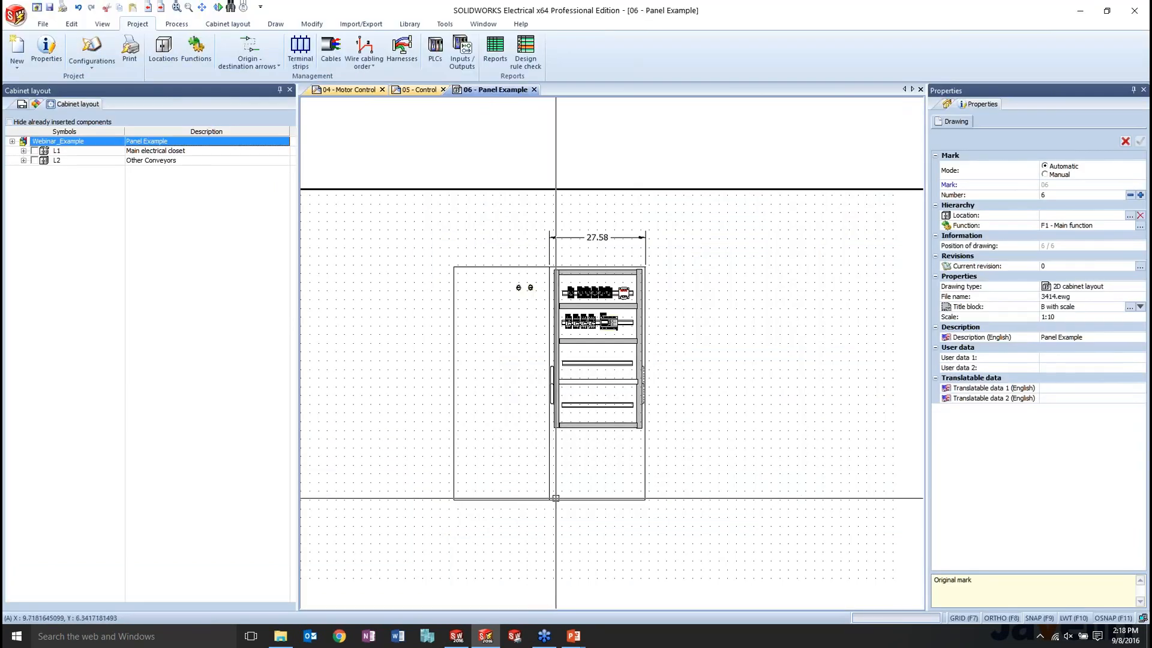
Switch to the 3D assembly, show the Electrical 3D component list, and face the cabinet front.
{"action": "left_click", "coordinate": [457, 637]}
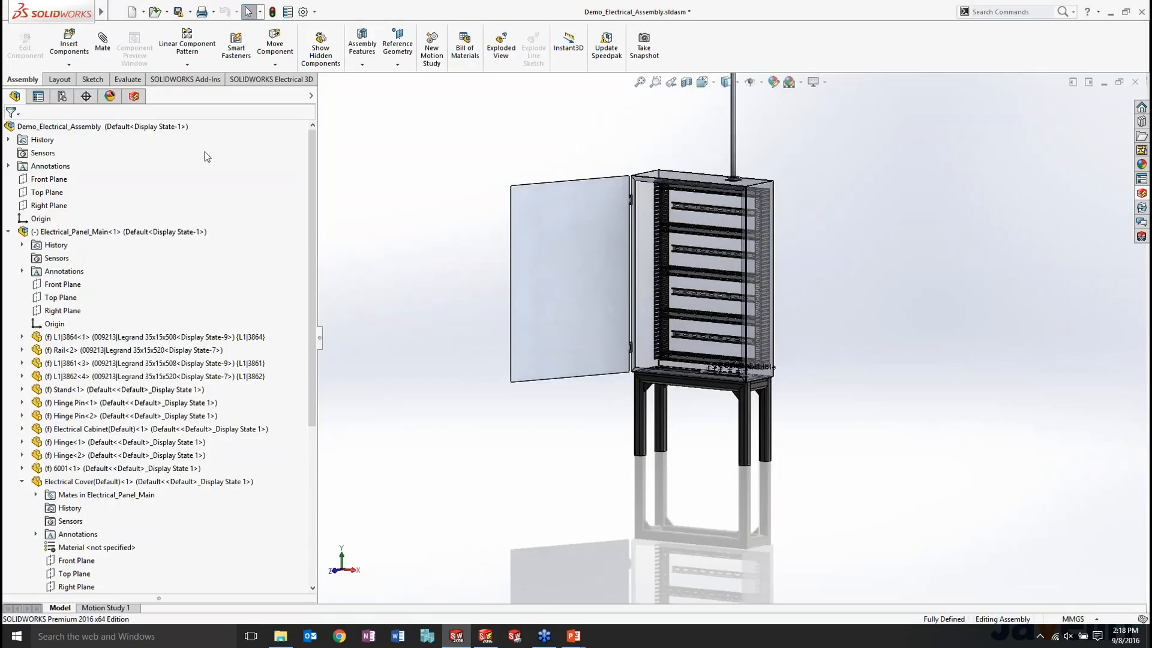
{"action": "left_click", "coordinate": [138, 98]}
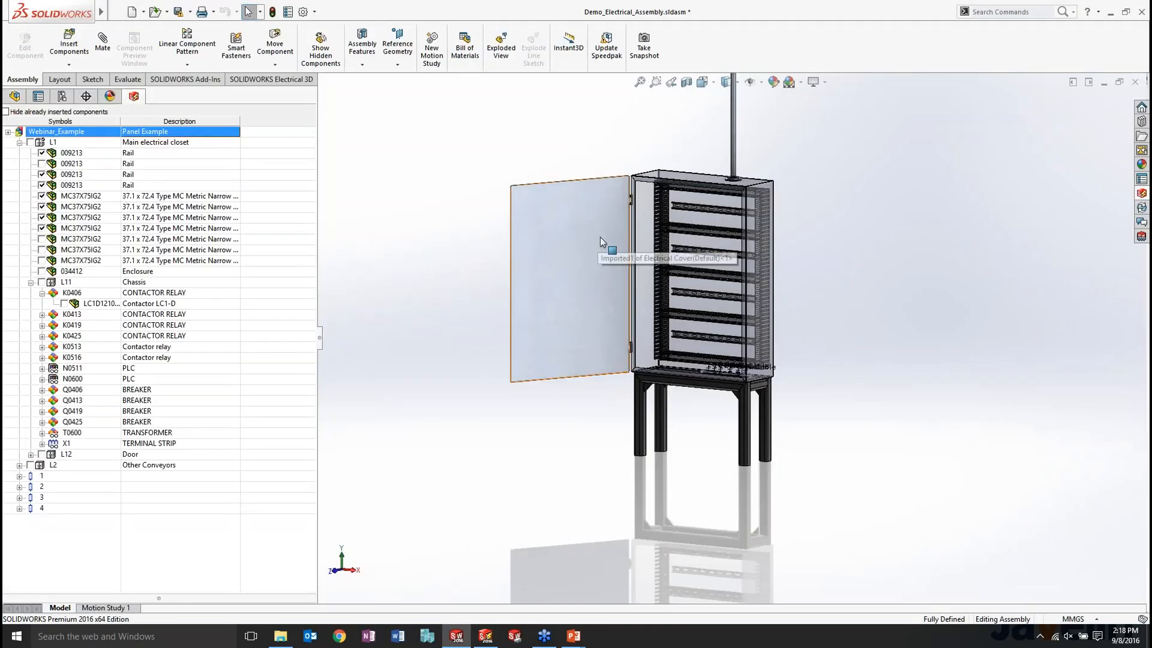
{"action": "scroll", "coordinate": [600, 236], "scroll_direction": "down", "scroll_amount": 1}
{"action": "scroll", "coordinate": [600, 236], "scroll_direction": "down", "scroll_amount": 1}
{"action": "middle_click_drag", "start_coordinate": [742, 279], "coordinate": [764, 265]}
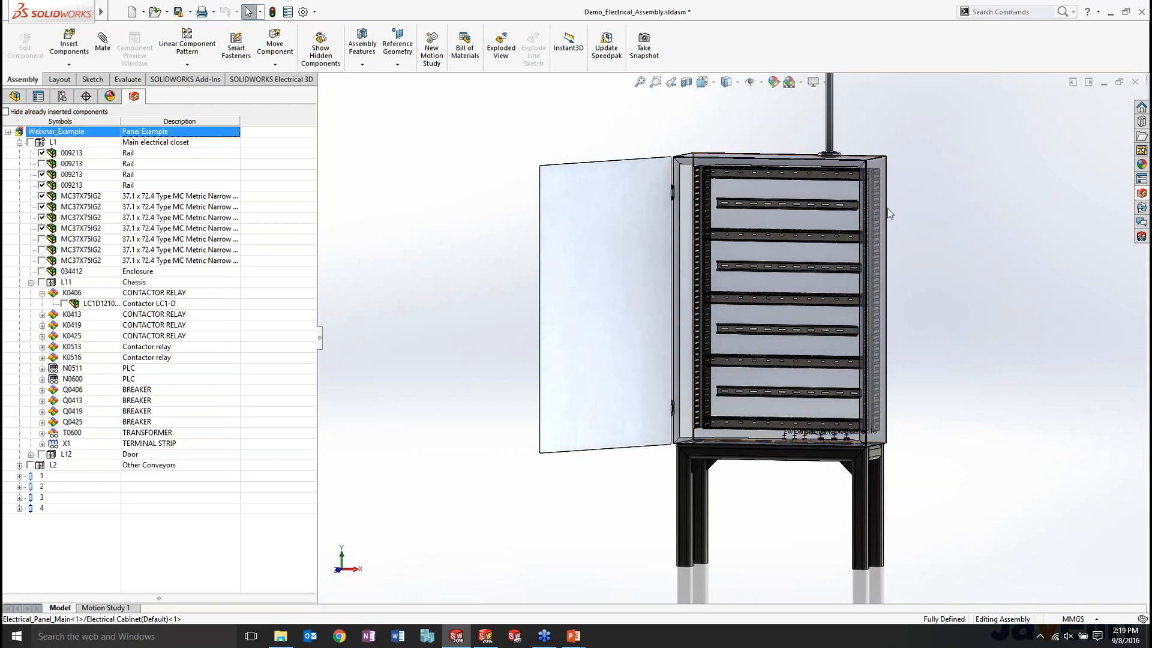
{"action": "scroll", "coordinate": [886, 210], "scroll_direction": "down", "scroll_amount": 2}
{"action": "scroll", "coordinate": [881, 214], "scroll_direction": "down", "scroll_amount": 2}
{"action": "key", "text": "ctrl+1"}
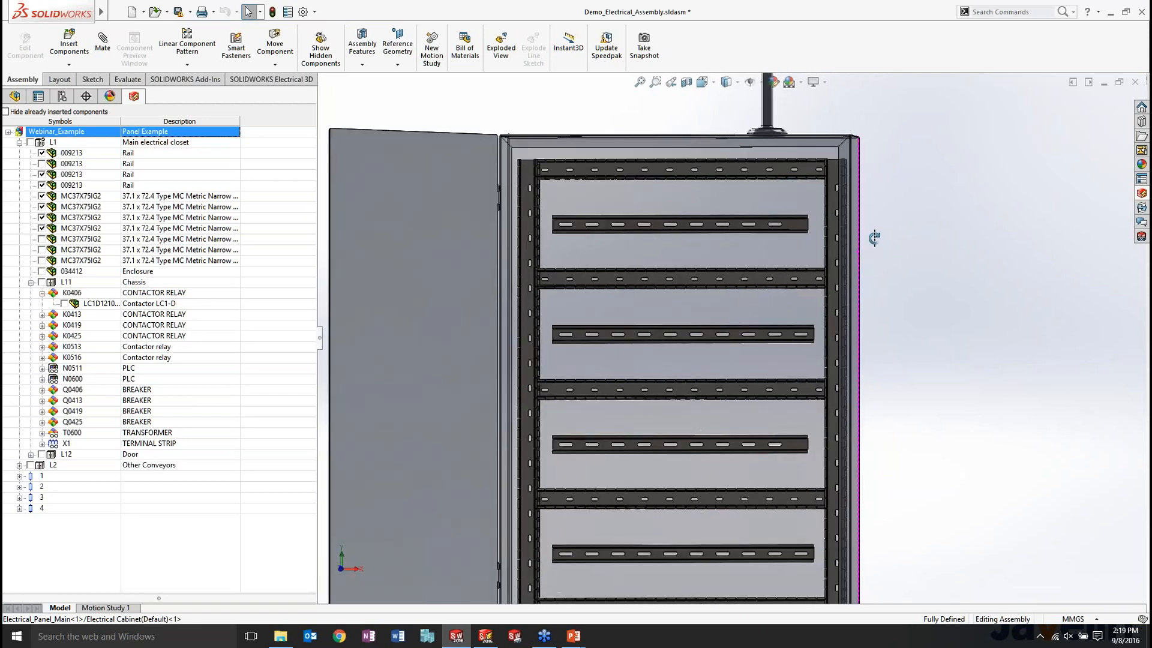
Hide already inserted components and expand L1 > L11 Chassis > K0406.
{"action": "left_click", "coordinate": [6, 111]}
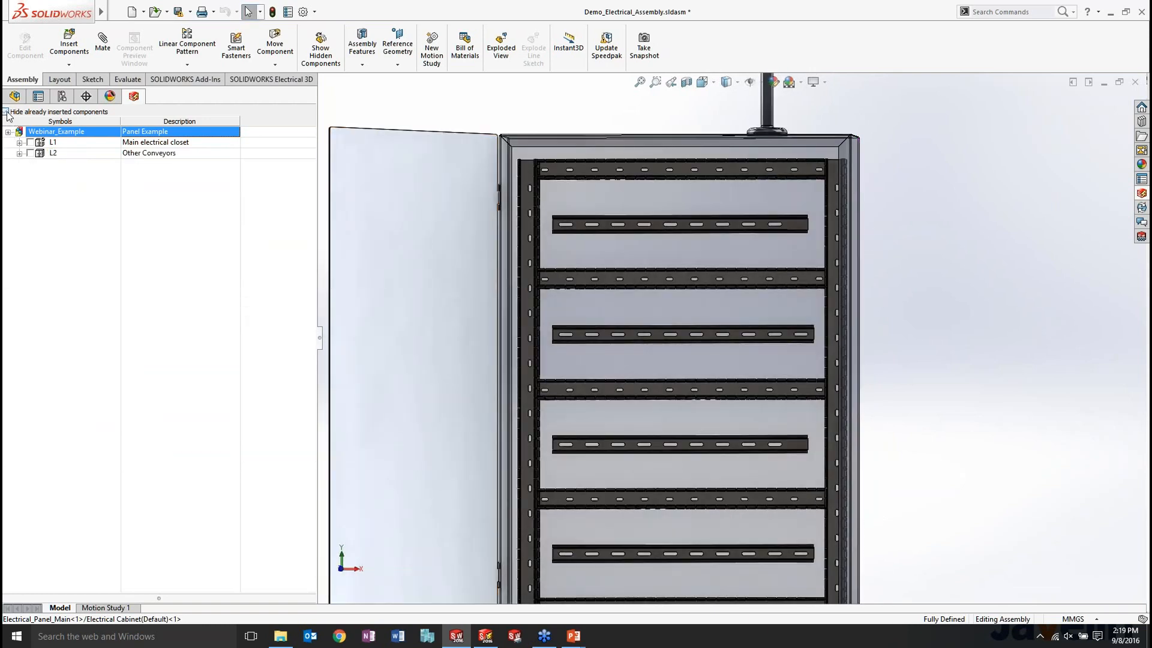
{"action": "left_click", "coordinate": [19, 142]}
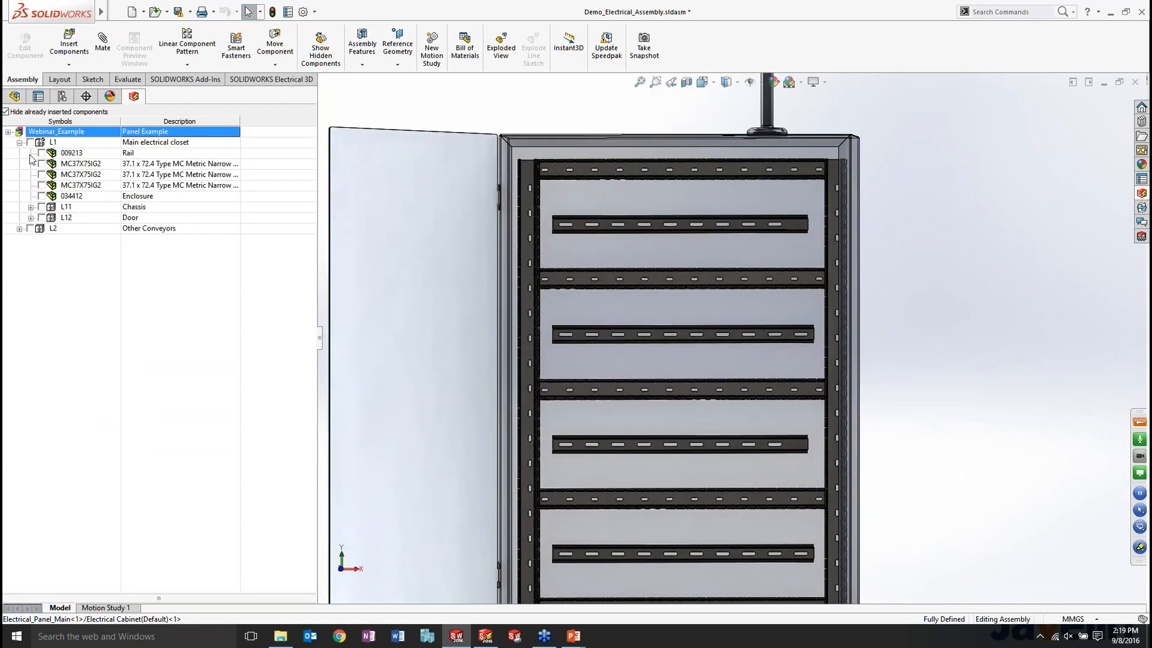
{"action": "left_click", "coordinate": [31, 207]}
{"action": "left_click", "coordinate": [42, 218]}
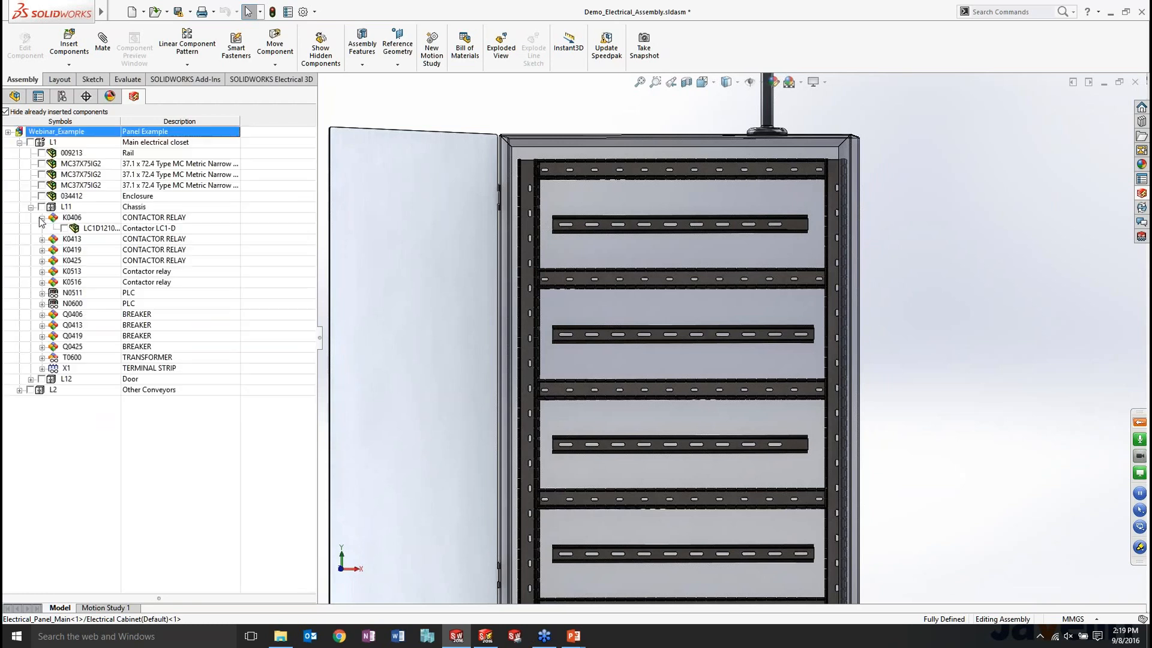
{"action": "right_click", "coordinate": [98, 230]}
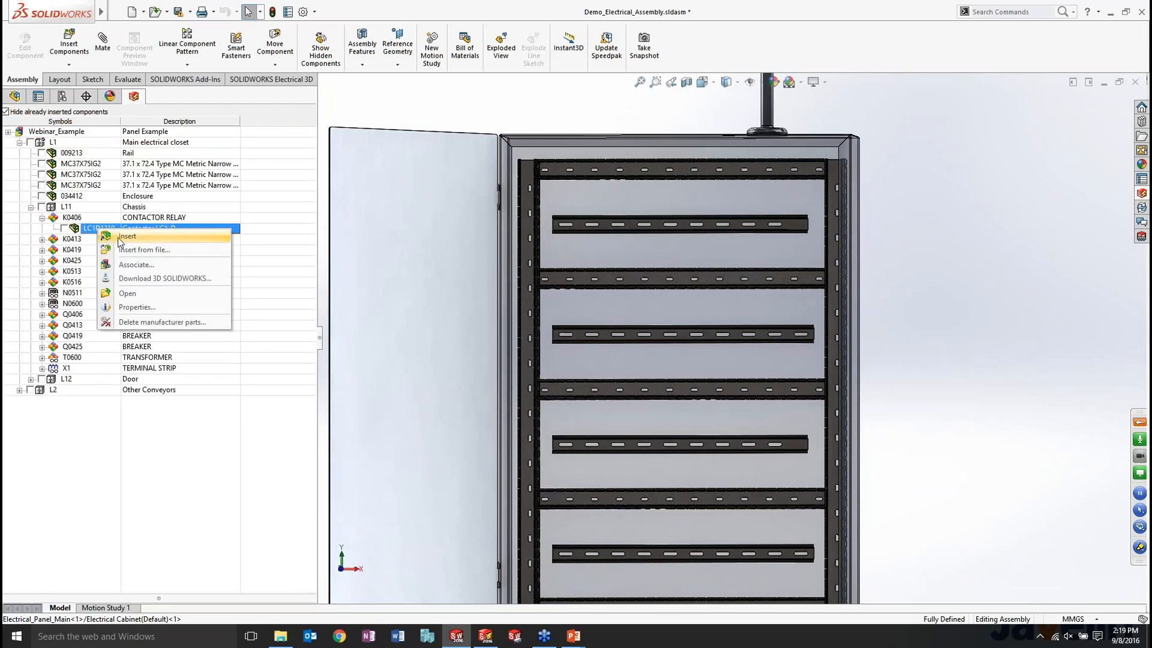
Place contactor K0406 'Contactor LC1-D' at the left end of the top rail.
{"action": "left_click", "coordinate": [110, 238]}
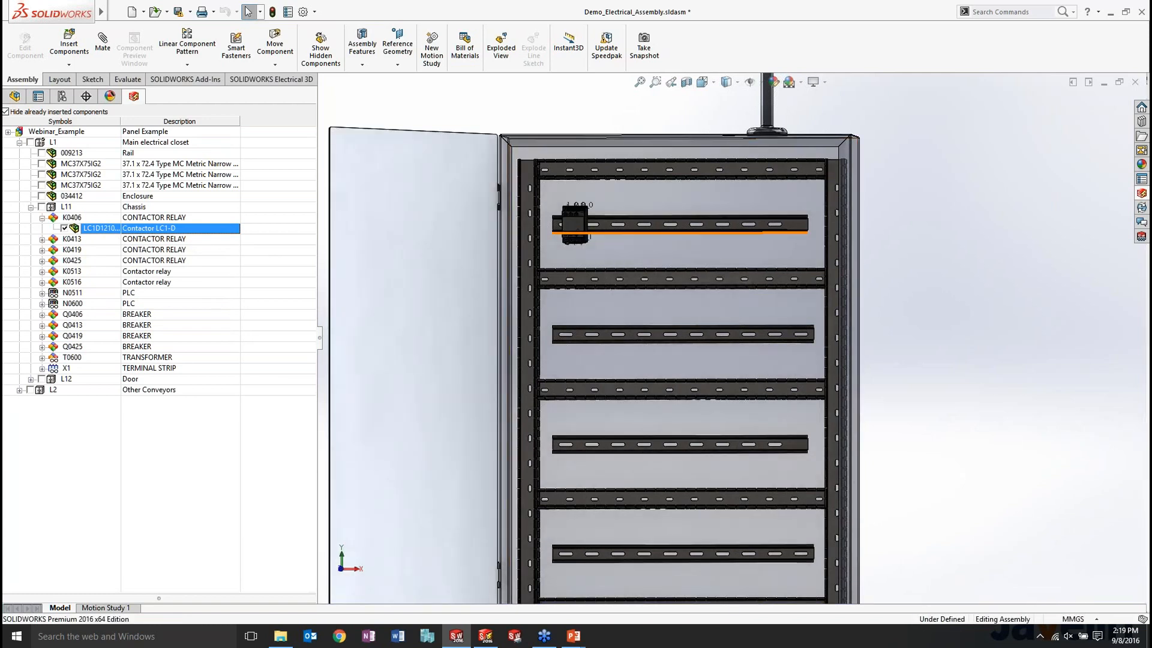
{"action": "scroll", "coordinate": [531, 204], "scroll_direction": "down", "scroll_amount": 2}
{"action": "middle_click_drag", "start_coordinate": [620, 281], "coordinate": [610, 290]}
Turn on RealView Graphics shading and bring up the SOLIDWORKS Electrical 3D commands.
{"action": "left_click", "coordinate": [825, 82]}
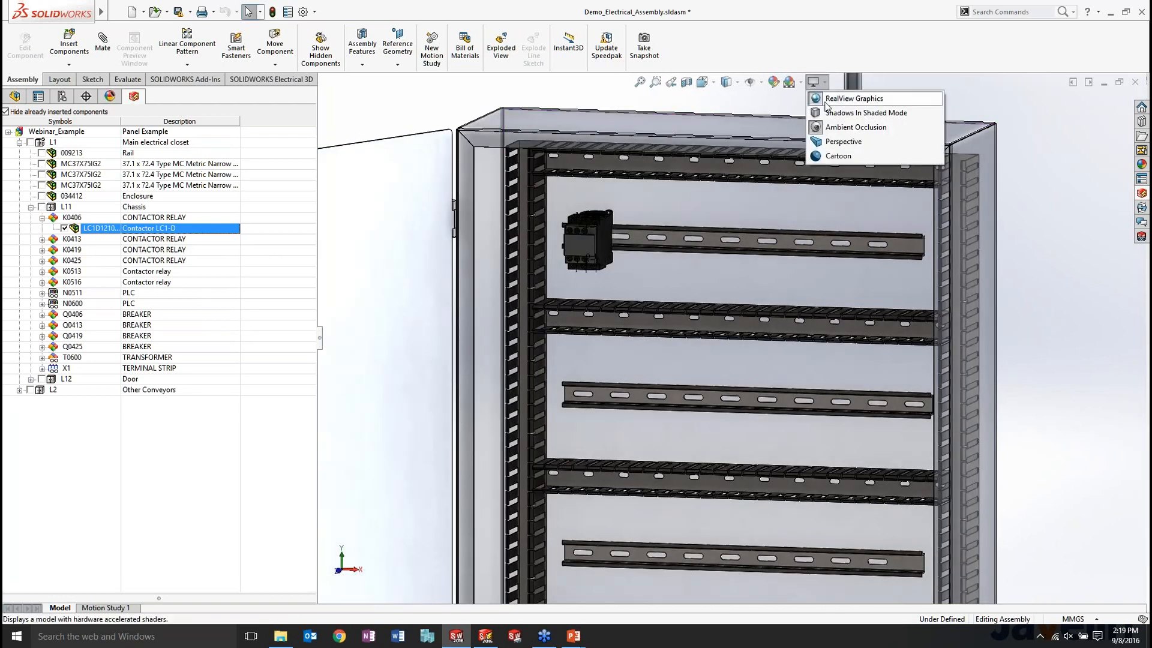
{"action": "left_click", "coordinate": [825, 100]}
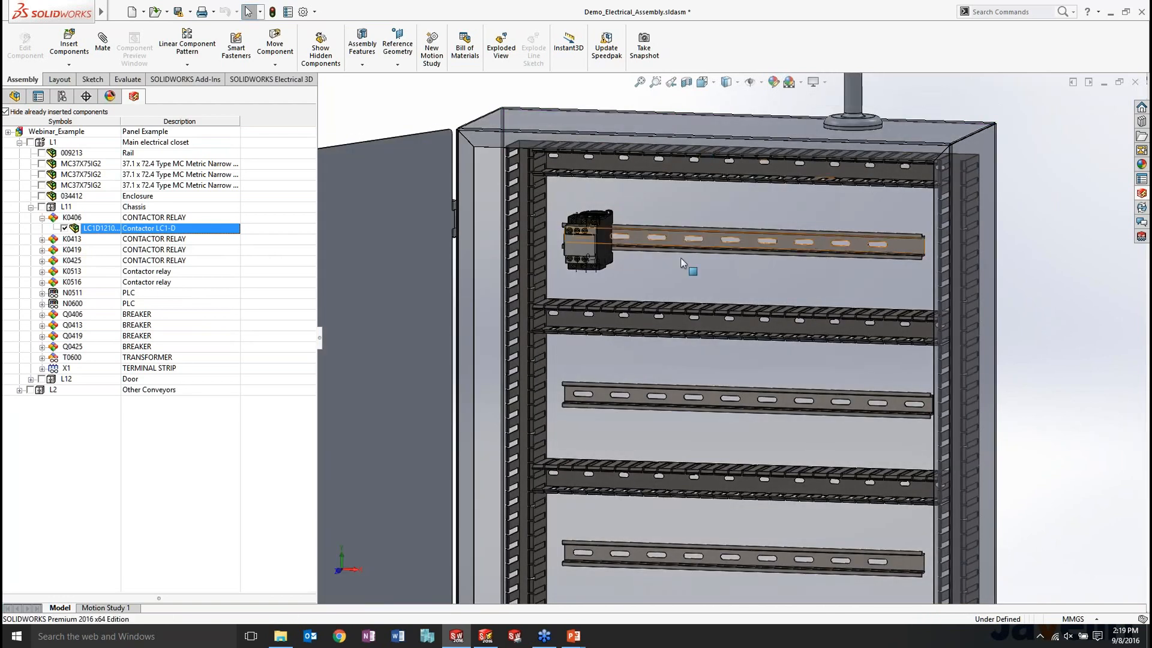
{"action": "scroll", "coordinate": [681, 258], "scroll_direction": "up", "scroll_amount": 4}
{"action": "scroll", "coordinate": [667, 315], "scroll_direction": "down", "scroll_amount": 6}
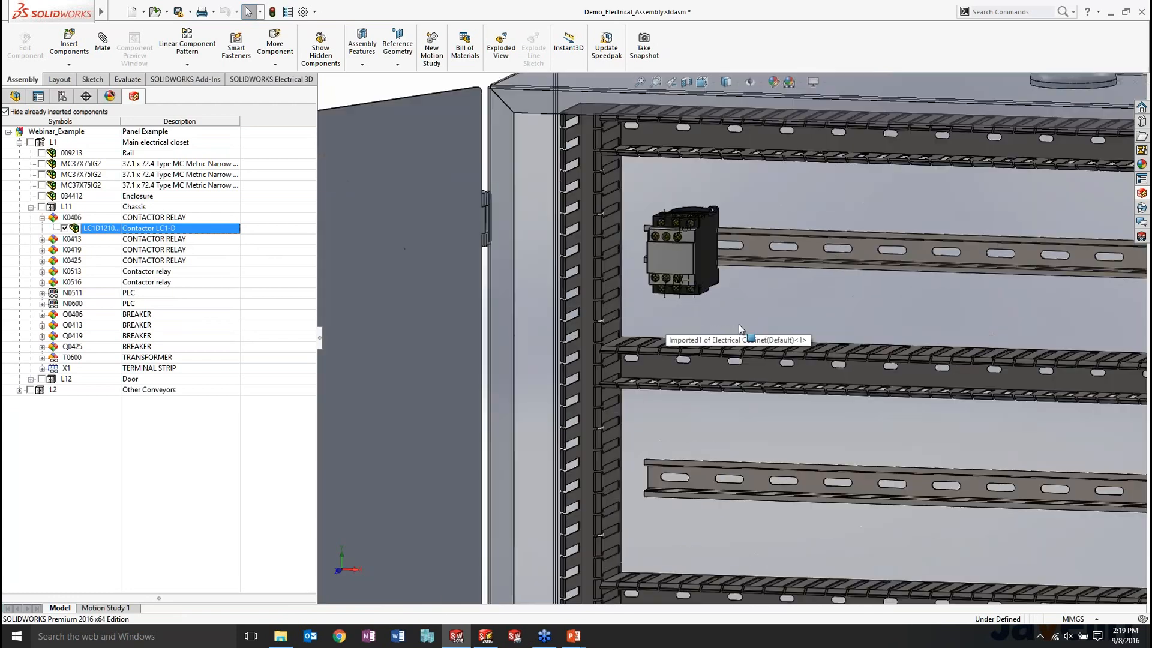
{"action": "middle_click_drag", "start_coordinate": [742, 329], "coordinate": [683, 321]}
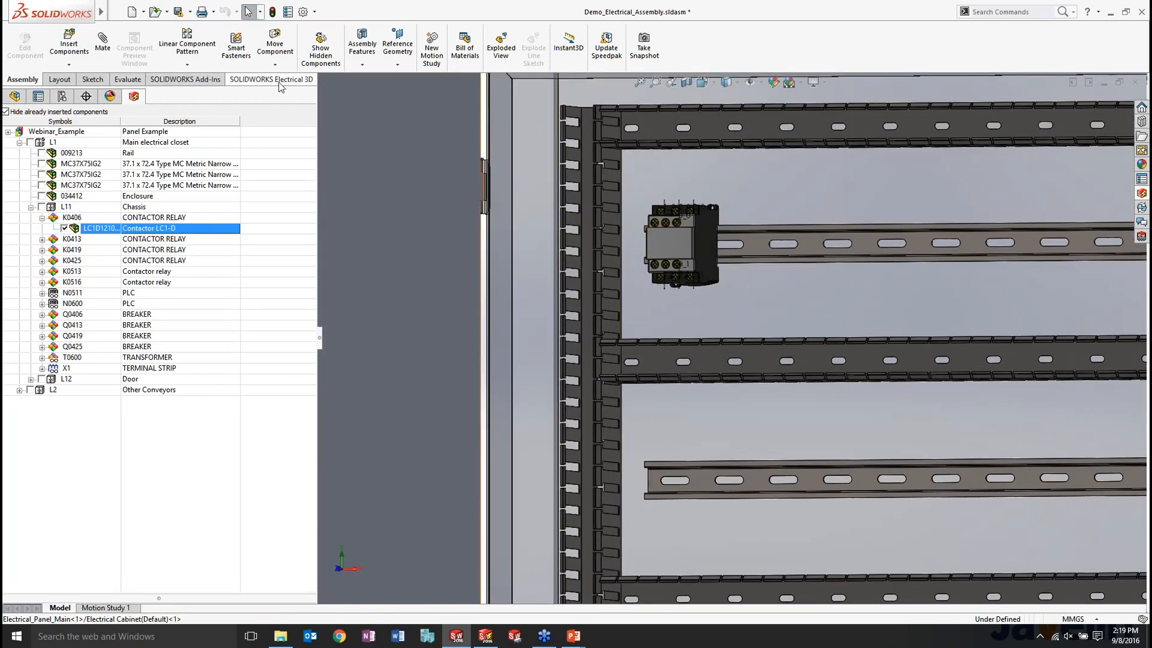
{"action": "left_click", "coordinate": [279, 83]}
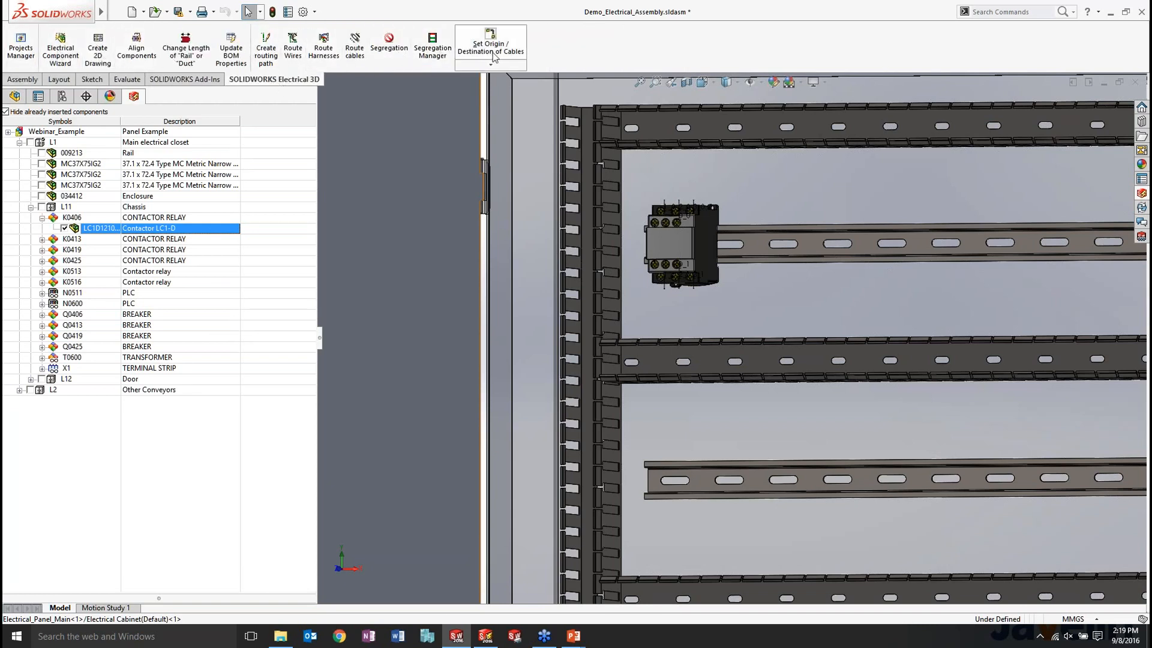
{"action": "left_click", "coordinate": [60, 53]}
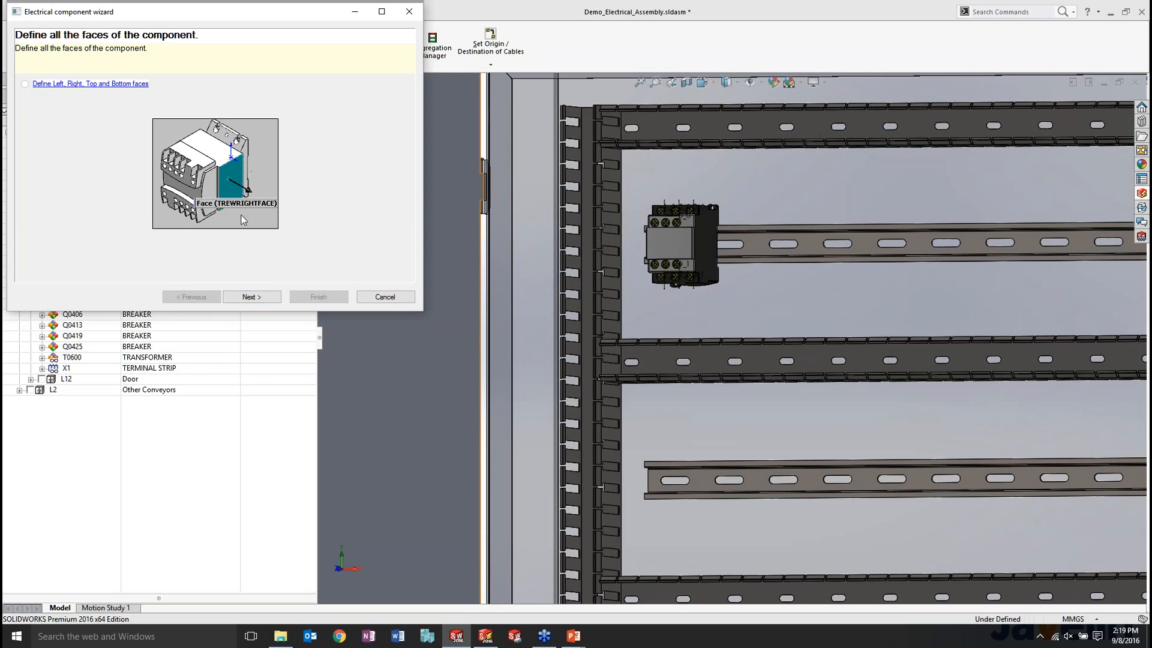
{"action": "left_click", "coordinate": [263, 297]}
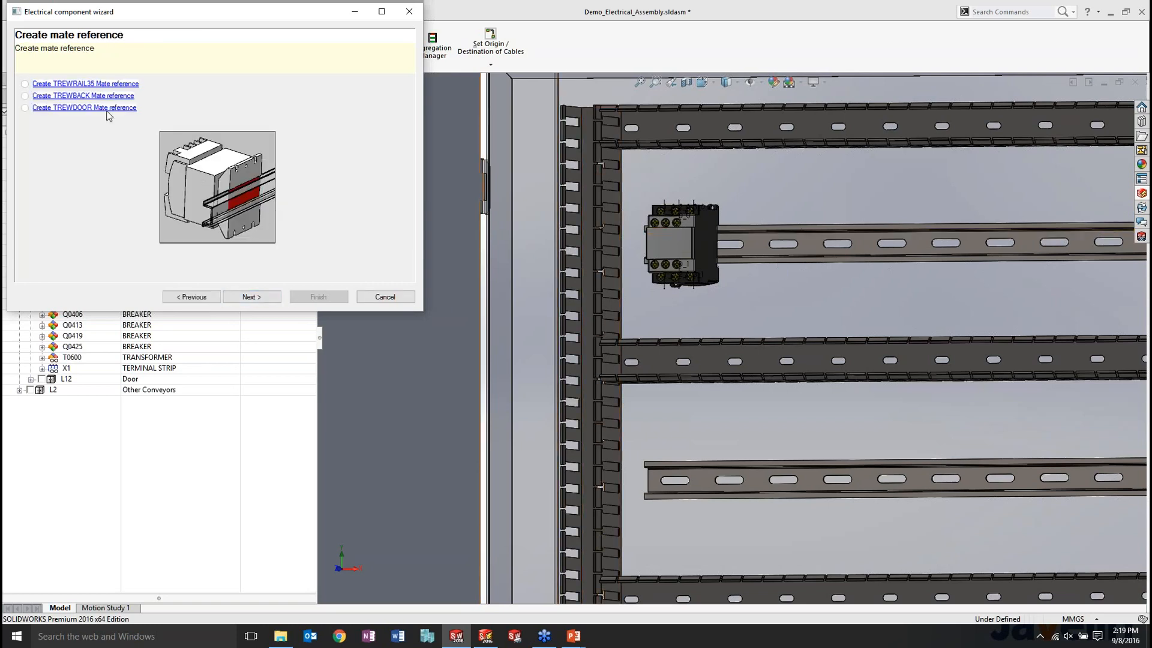
{"action": "left_click", "coordinate": [268, 297]}
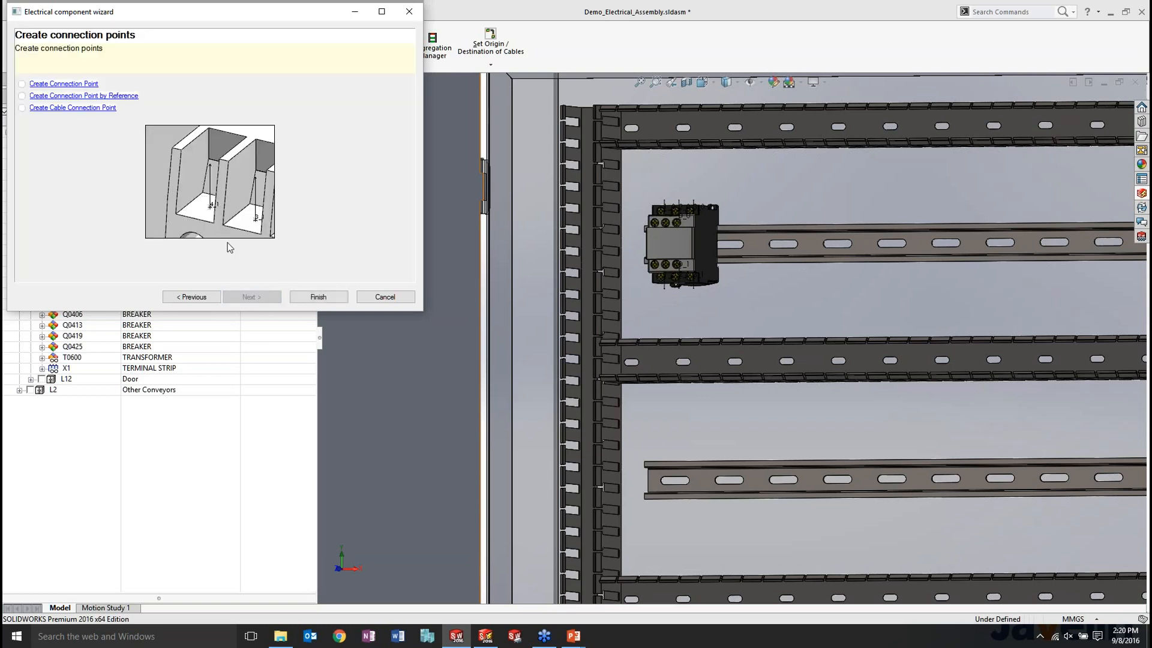
{"action": "left_click", "coordinate": [387, 298]}
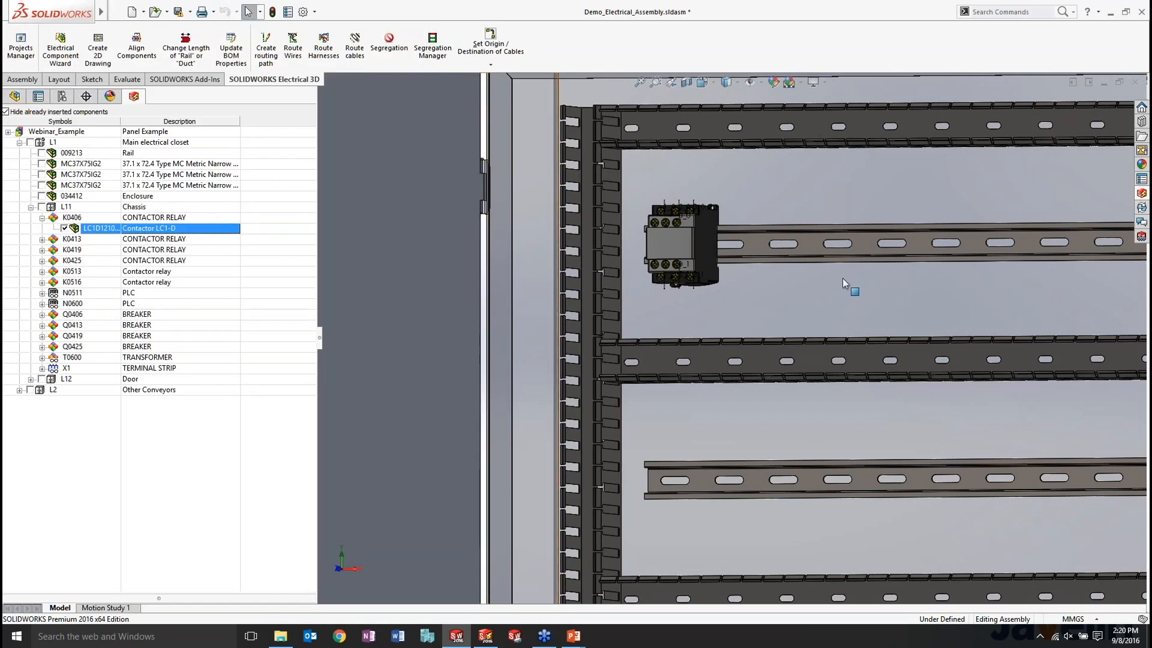
Insert contactor K0413 on the top rail right beside contactor K0406.
{"action": "key", "text": "f"}
{"action": "scroll", "coordinate": [689, 319], "scroll_direction": "up", "scroll_amount": 2}
{"action": "middle_click_drag", "start_coordinate": [689, 319], "coordinate": [691, 364]}
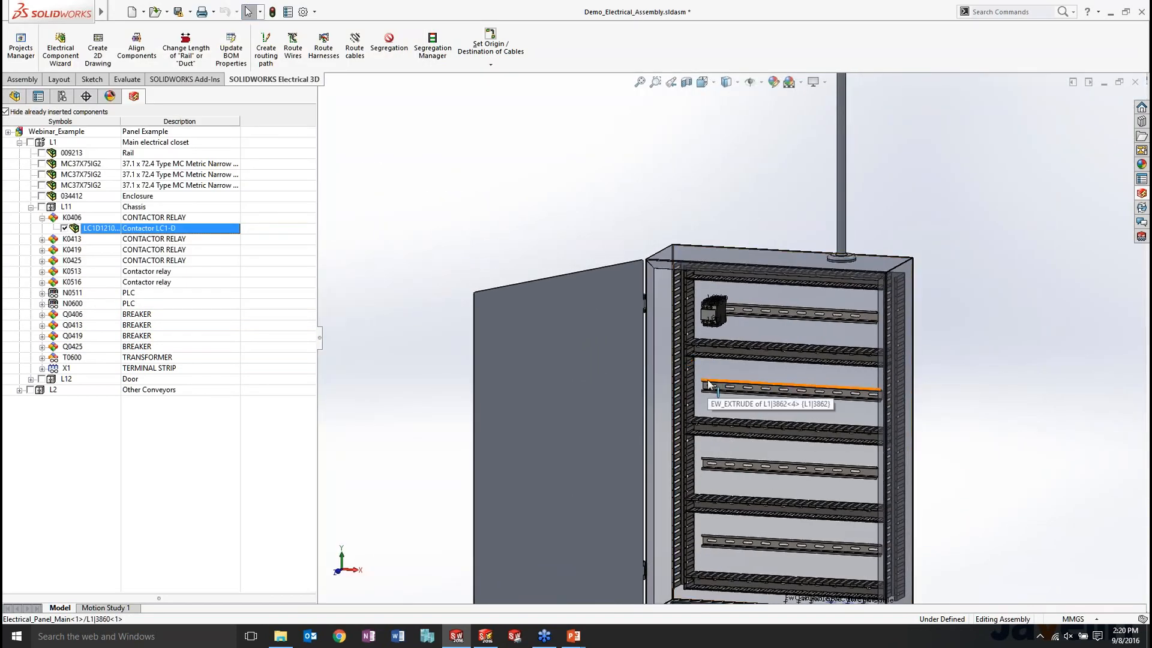
{"action": "scroll", "coordinate": [728, 341], "scroll_direction": "down", "scroll_amount": 2}
{"action": "scroll", "coordinate": [725, 336], "scroll_direction": "down", "scroll_amount": 1}
{"action": "left_click", "coordinate": [665, 268]}
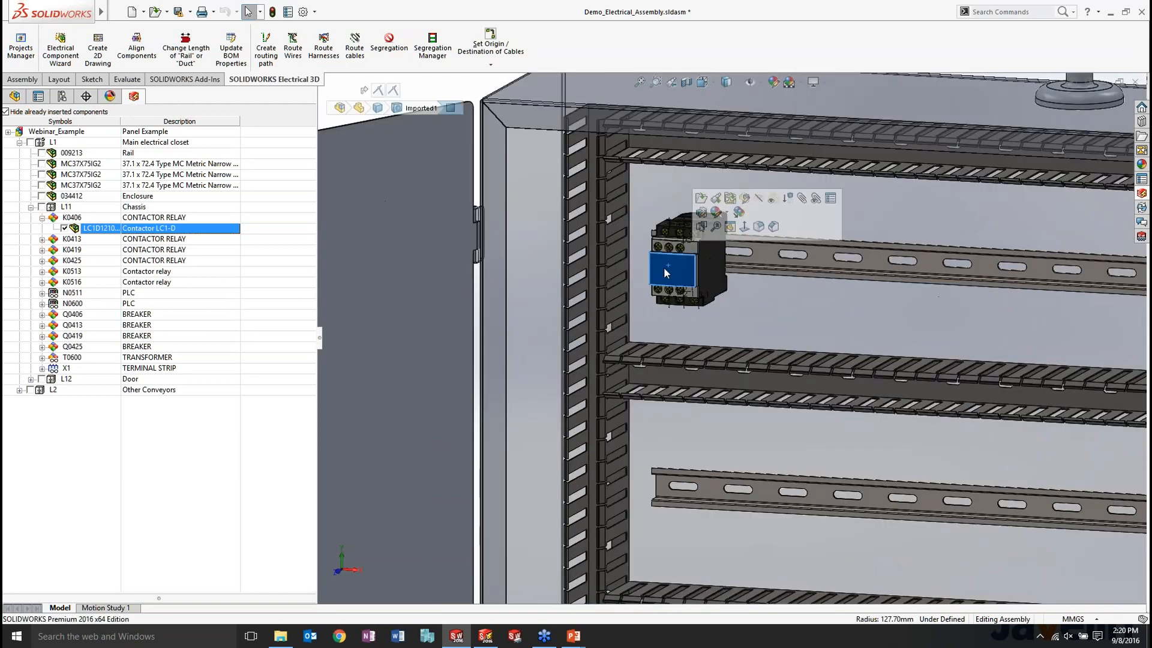
{"action": "right_click", "coordinate": [67, 241]}
{"action": "left_click", "coordinate": [108, 328]}
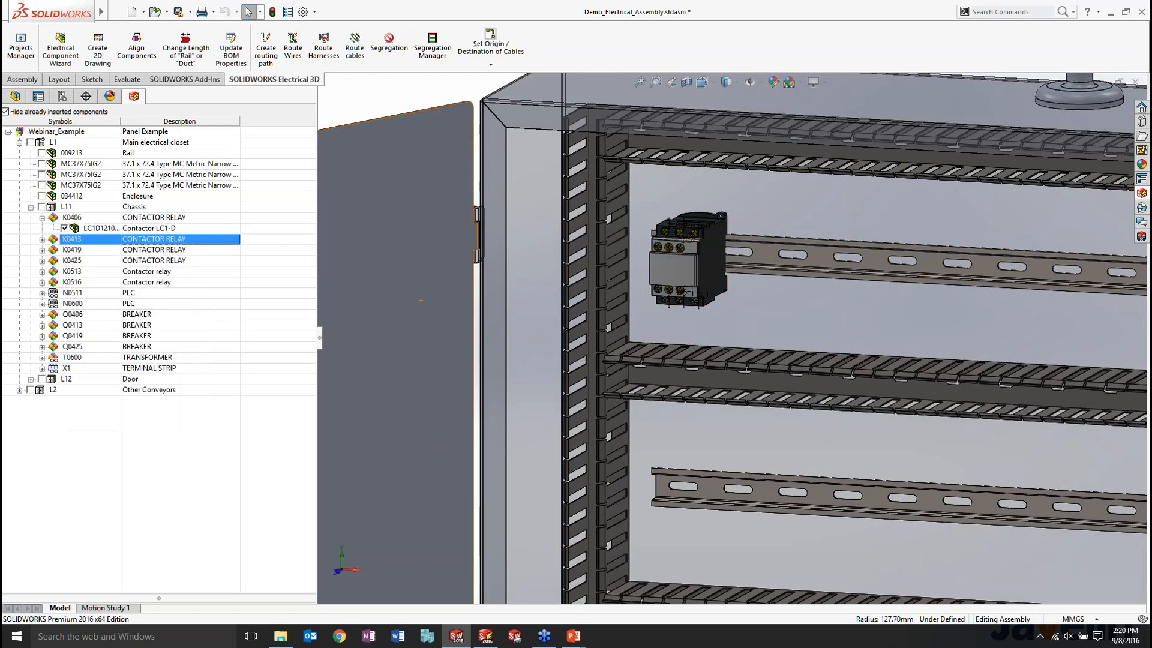
{"action": "left_click", "coordinate": [757, 259]}
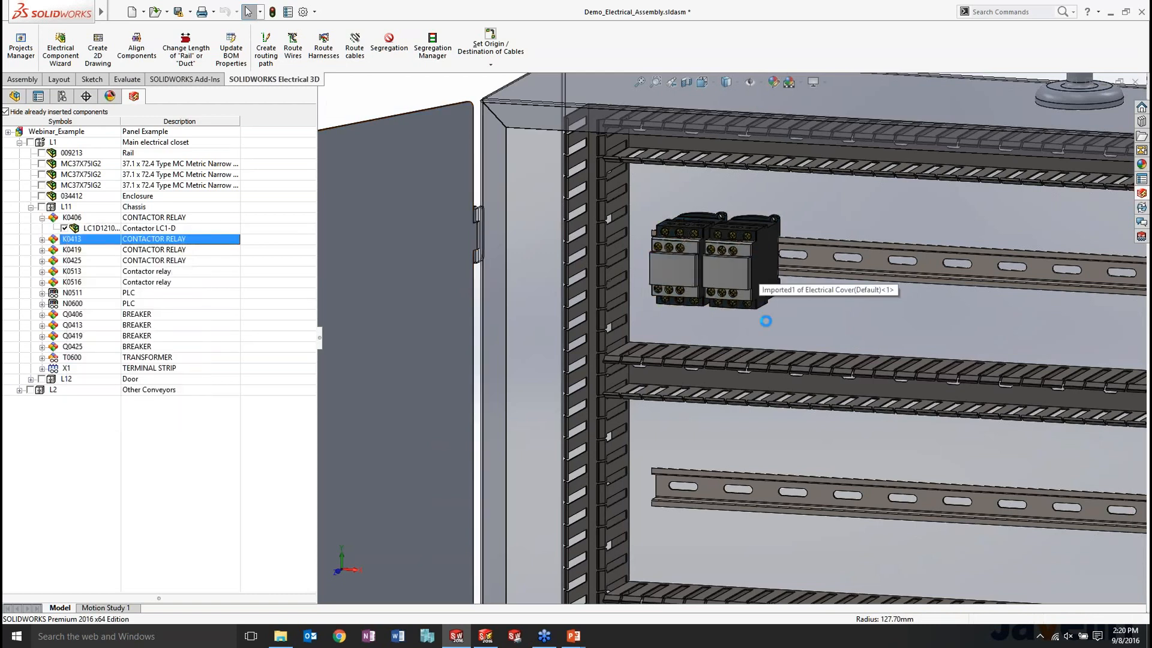
Select contactors K0419, K0425 and relay K0513 together in the Electrical 3D tree.
{"action": "left_click", "coordinate": [82, 250]}
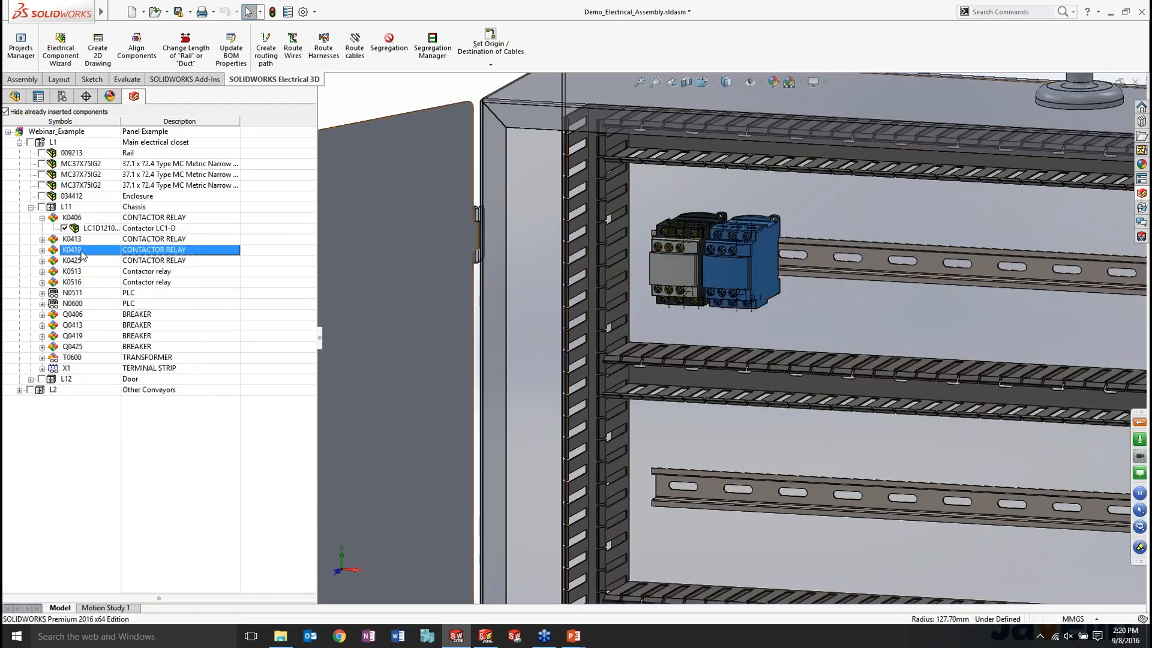
{"action": "left_click", "coordinate": [72, 261], "text": "ctrl"}
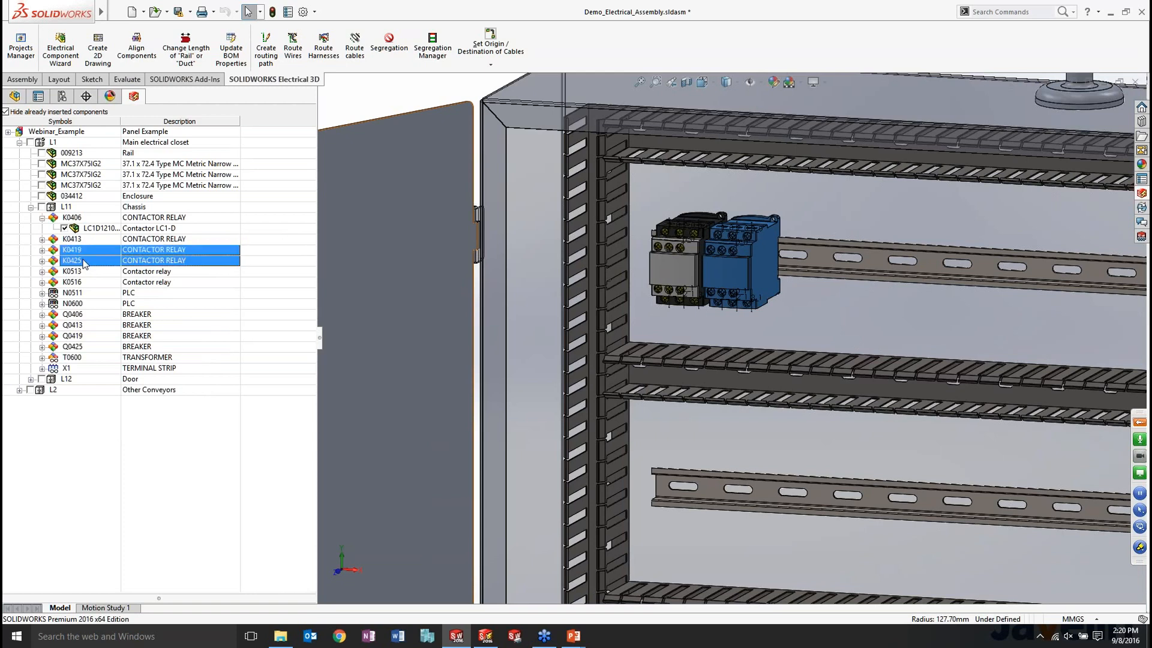
{"action": "left_click", "coordinate": [72, 271], "text": "ctrl"}
{"action": "right_click", "coordinate": [84, 275]}
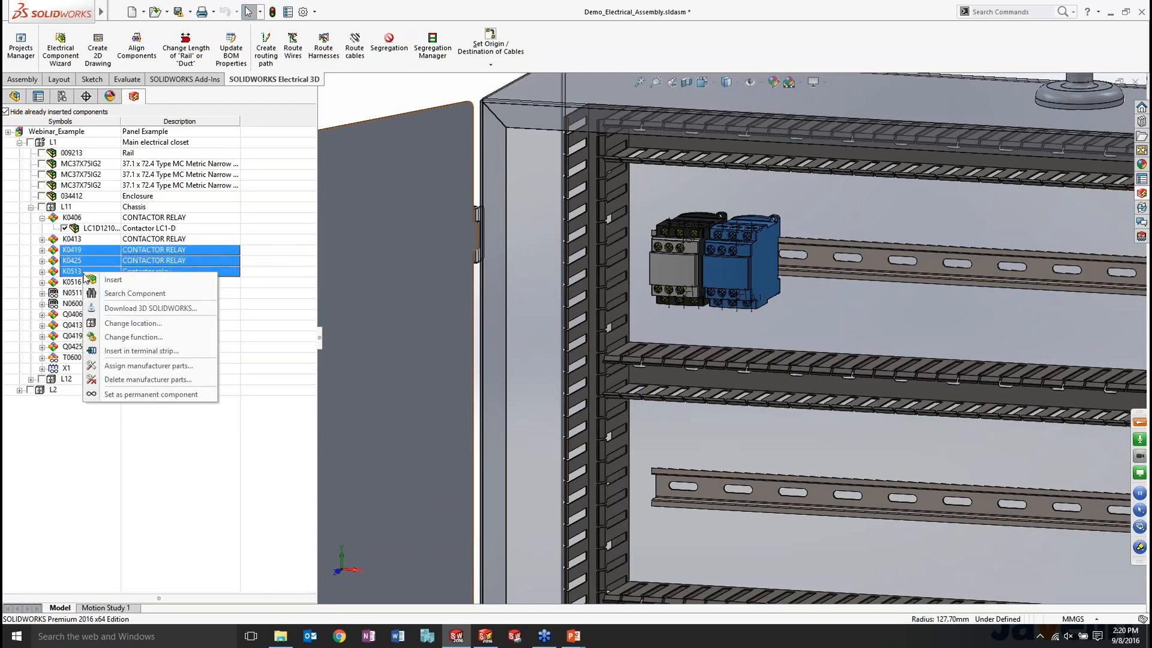
Insert K0419, K0425 and K0513 together with multiple-insertion spacing 0.5 (12.70 mm).
{"action": "left_click", "coordinate": [105, 281]}
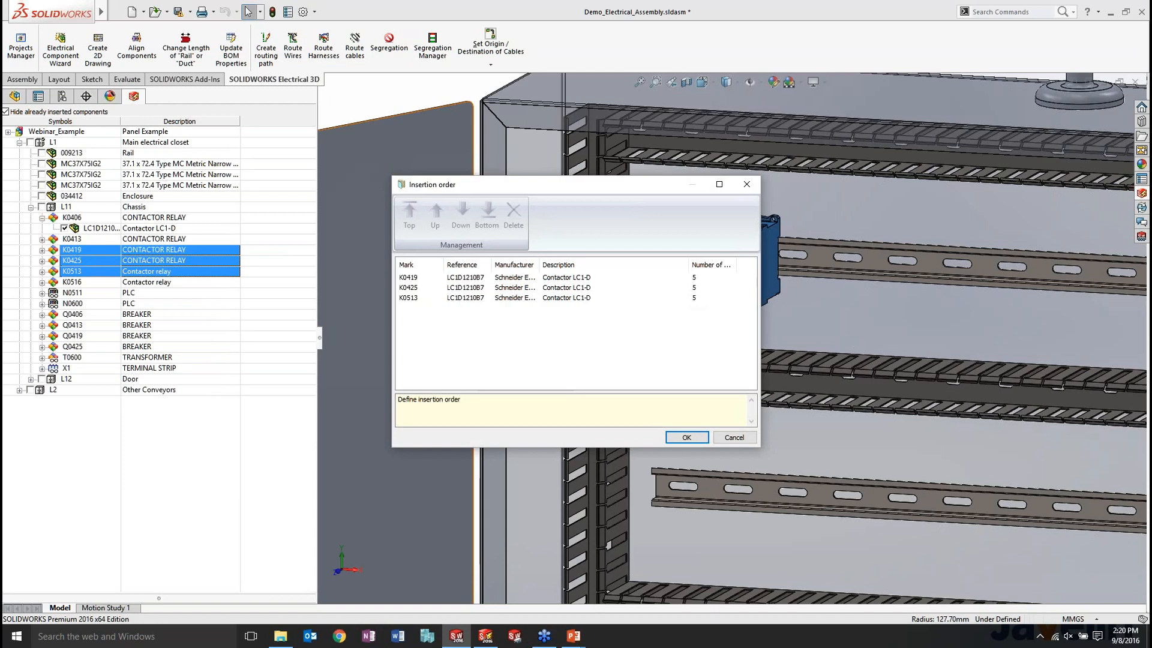
{"action": "left_click", "coordinate": [686, 437]}
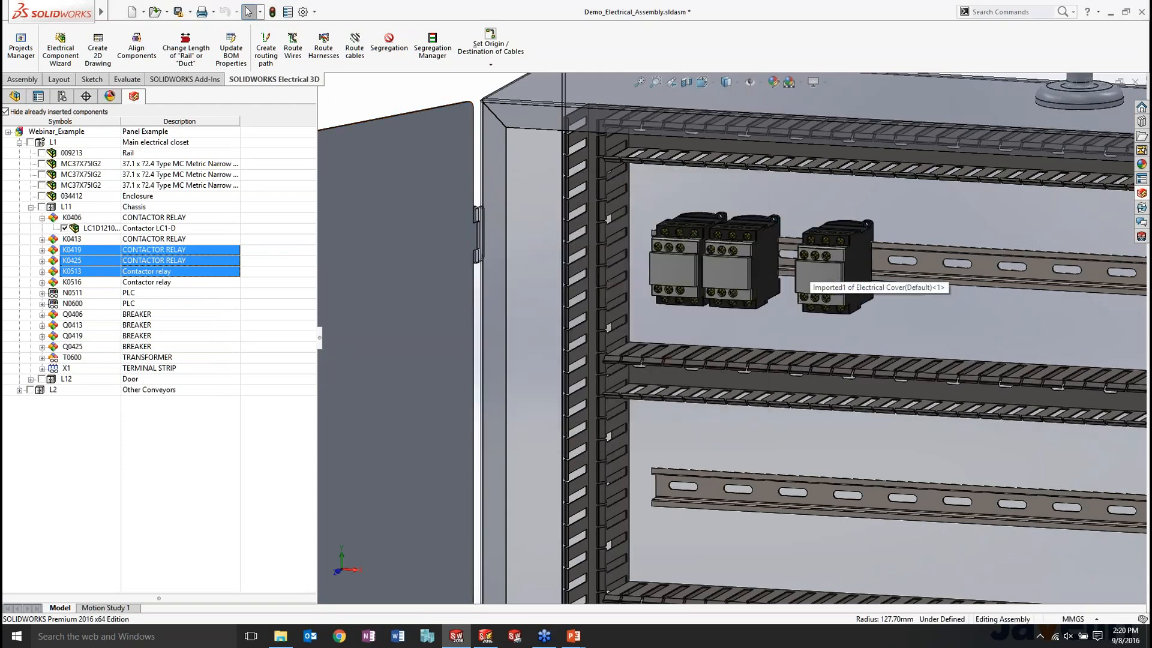
{"action": "left_click", "coordinate": [852, 276]}
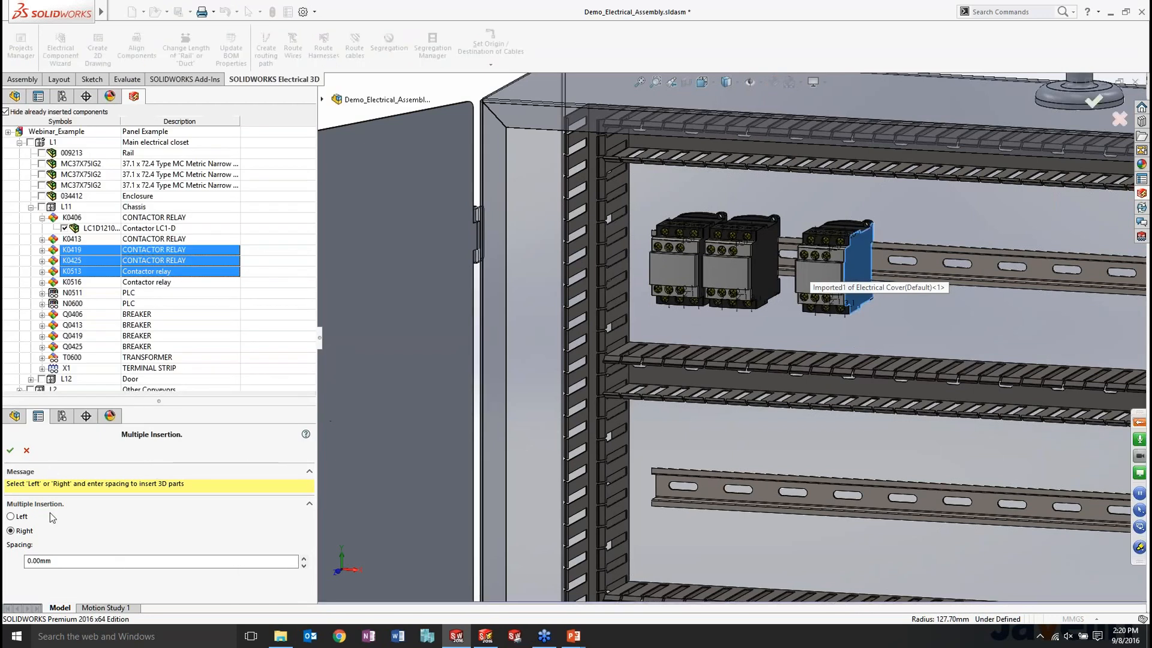
{"action": "left_click_drag", "start_coordinate": [66, 561], "coordinate": [25, 561]}
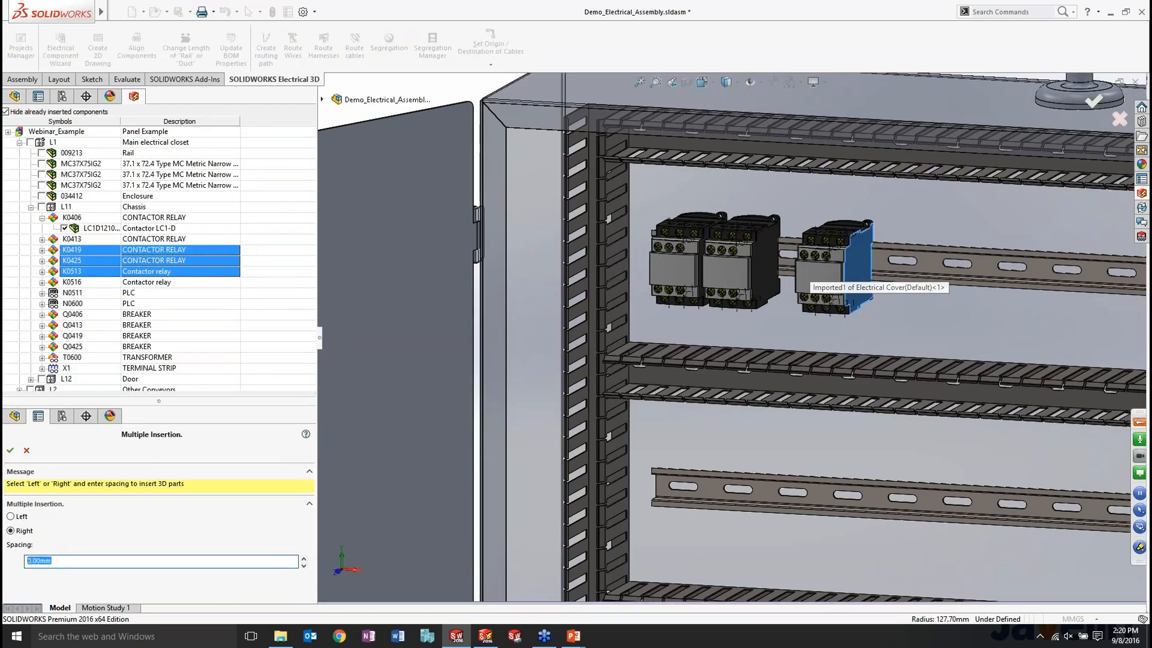
{"action": "type", "text": "0.5in"}
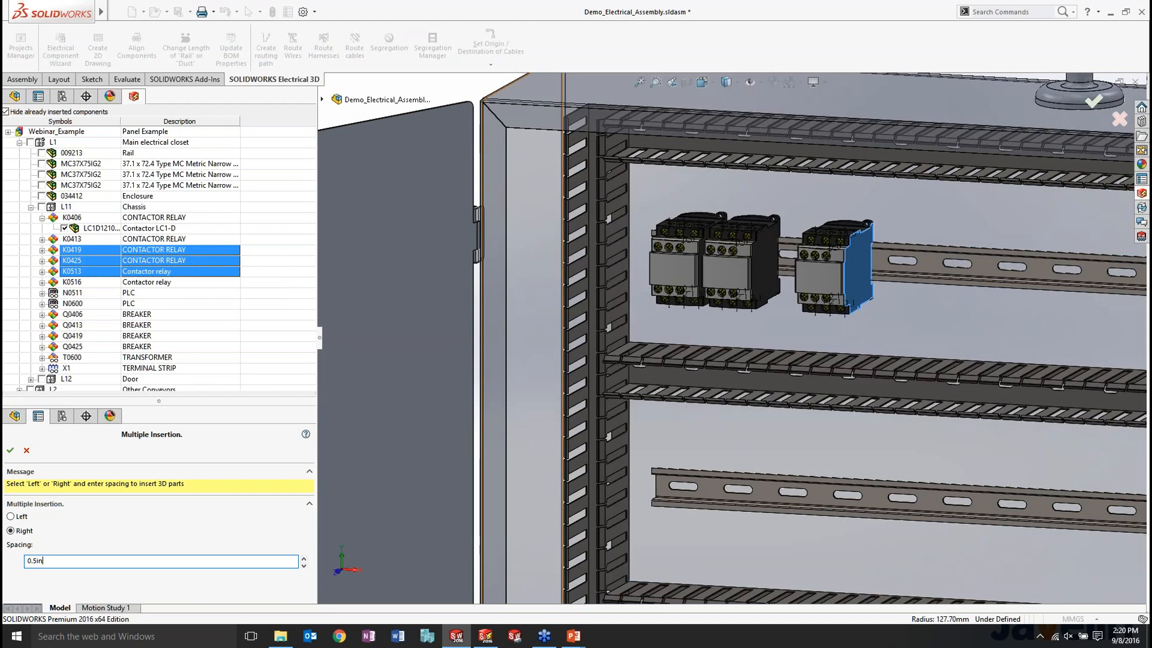
{"action": "key", "text": "Tab"}
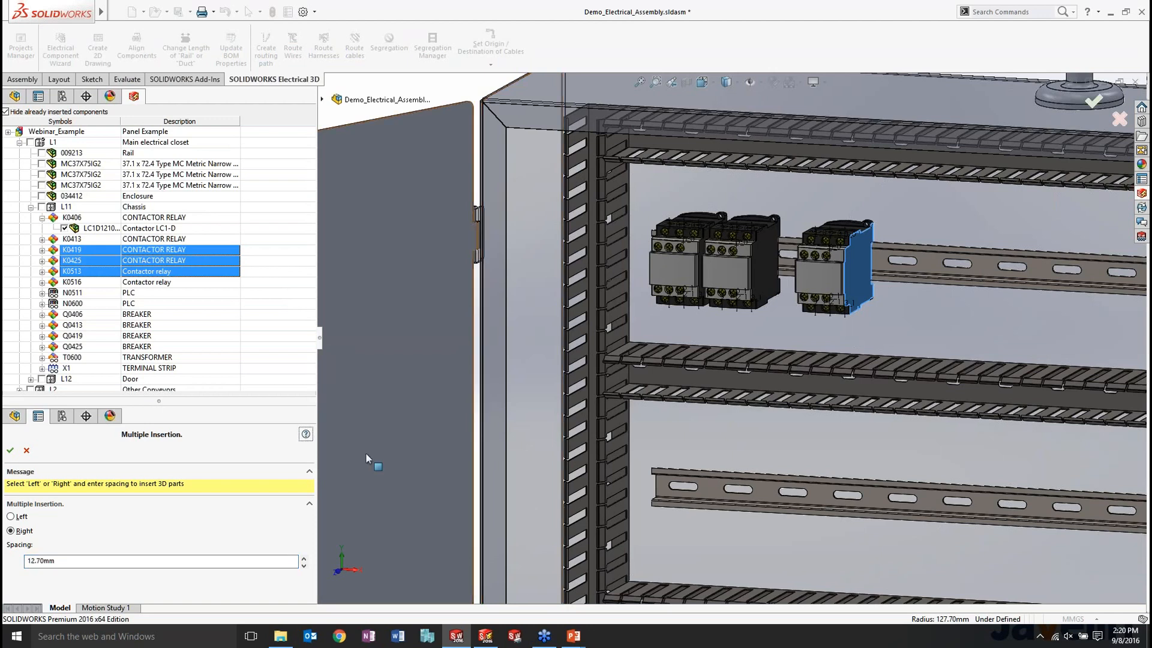
{"action": "left_click", "coordinate": [9, 451]}
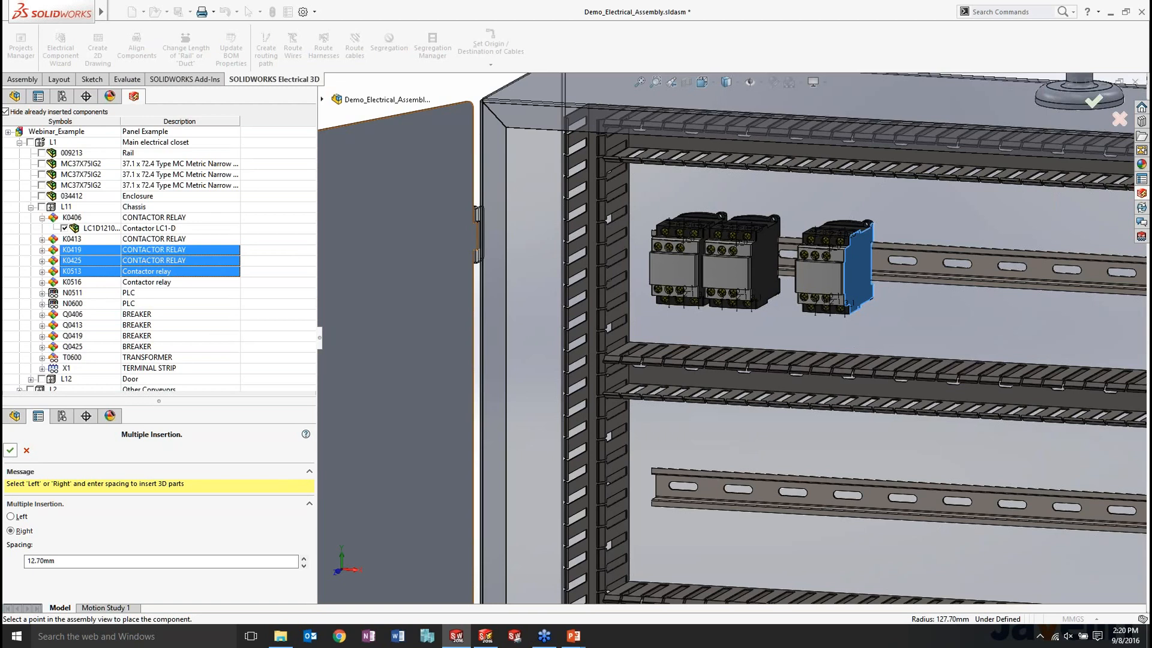
Place the three components on the top rail and slide them right of the first two contactors.
{"action": "left_click", "coordinate": [737, 435]}
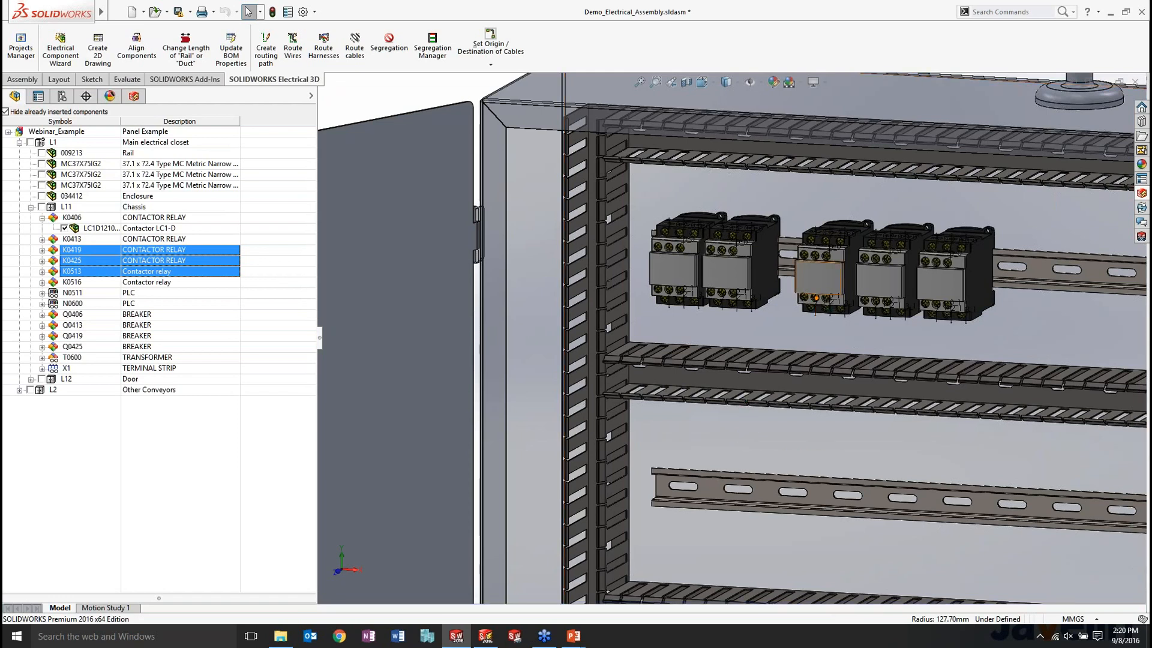
{"action": "left_click", "coordinate": [880, 281]}
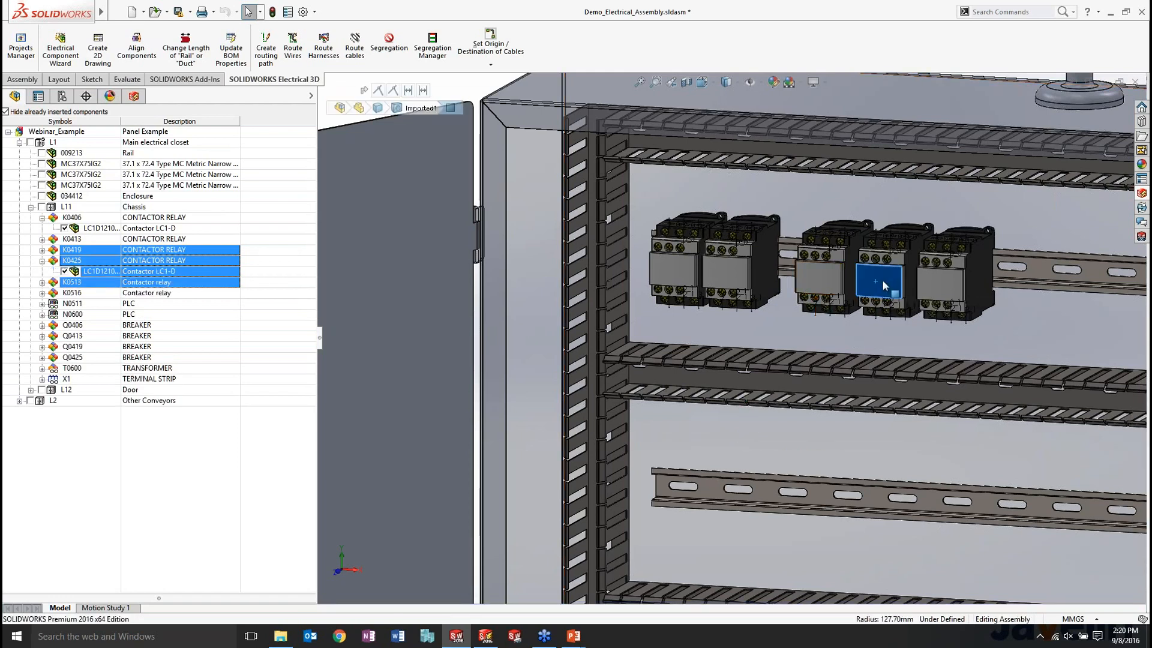
{"action": "left_click_drag", "start_coordinate": [883, 279], "coordinate": [913, 287]}
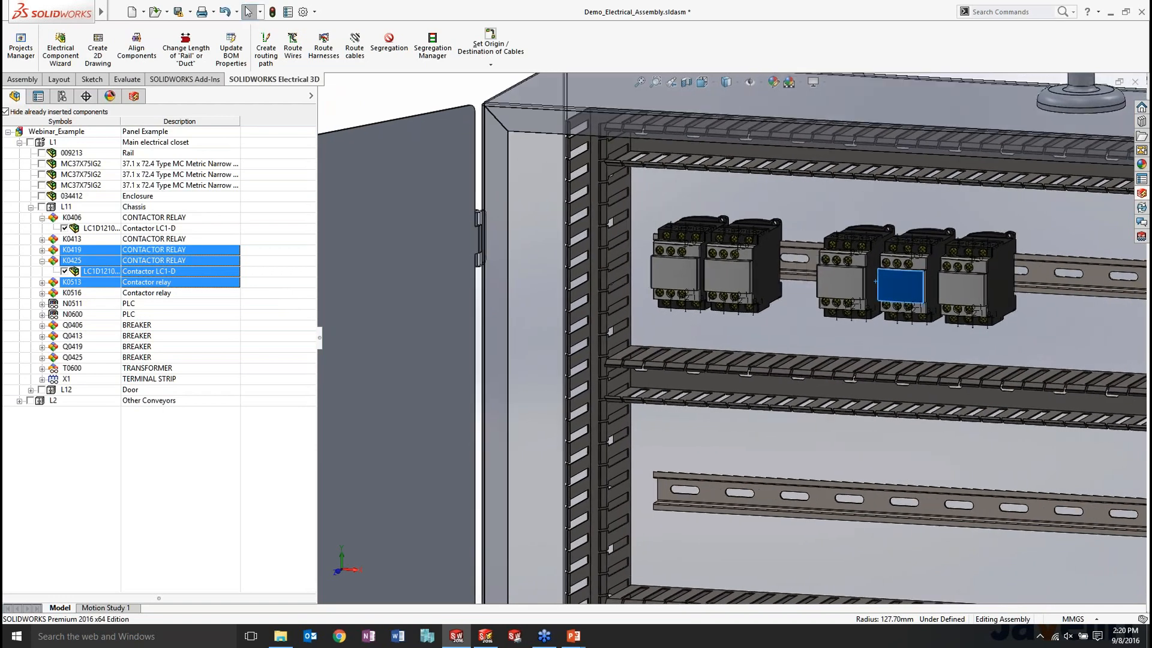
{"action": "scroll", "coordinate": [870, 390], "scroll_direction": "up", "scroll_amount": 3}
{"action": "middle_click_drag", "start_coordinate": [857, 468], "coordinate": [856, 444]}
{"action": "scroll", "coordinate": [855, 441], "scroll_direction": "up", "scroll_amount": 3}
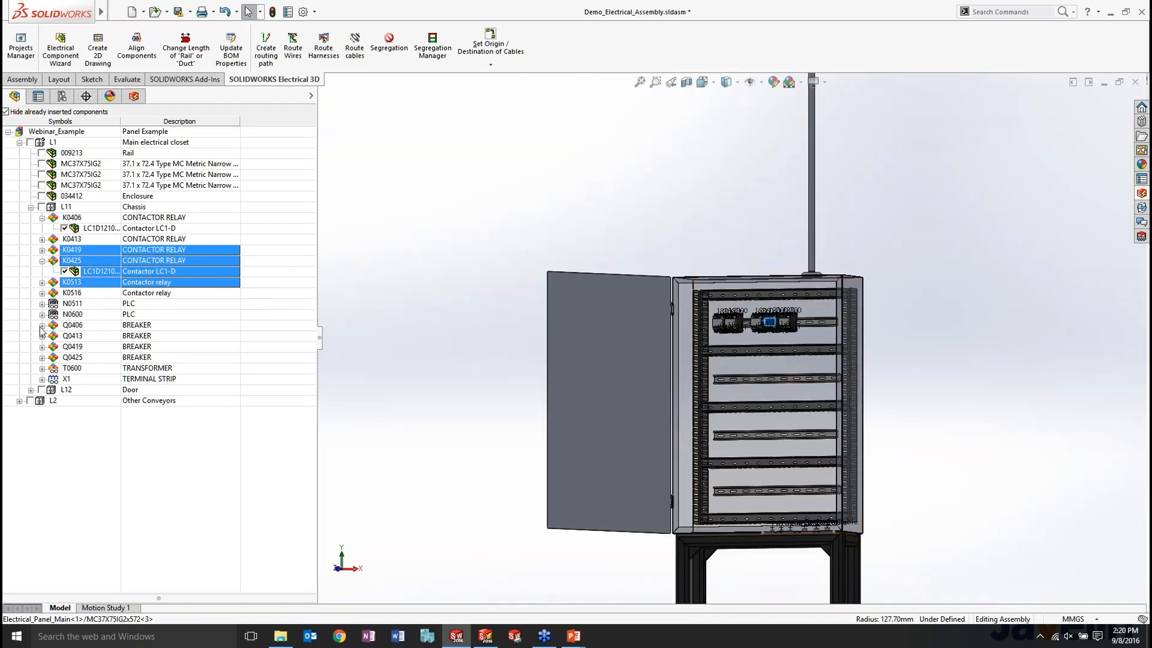
{"action": "right_click", "coordinate": [66, 305]}
{"action": "left_click", "coordinate": [87, 314]}
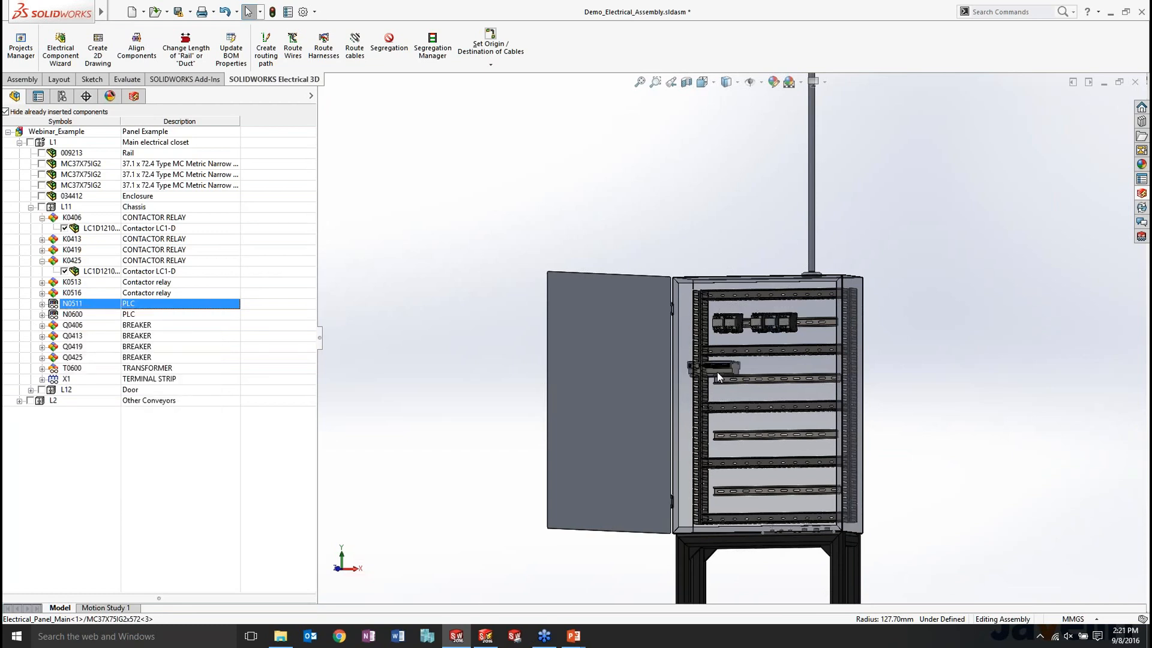
{"action": "left_click", "coordinate": [740, 379]}
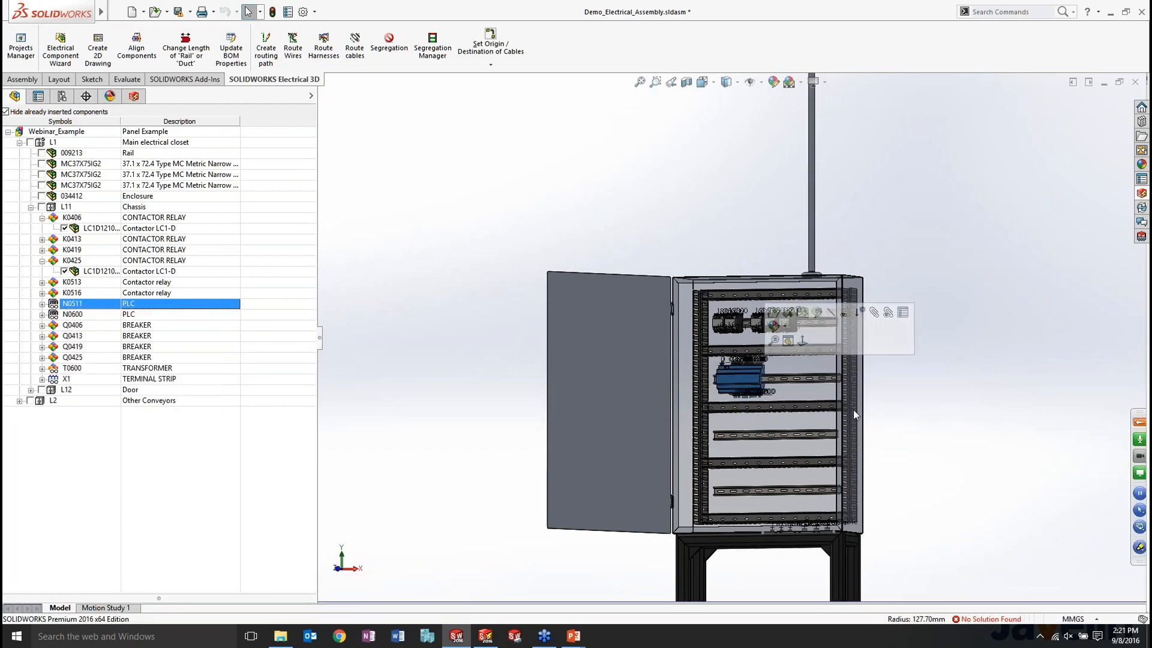
{"action": "scroll", "coordinate": [822, 429], "scroll_direction": "down", "scroll_amount": 5}
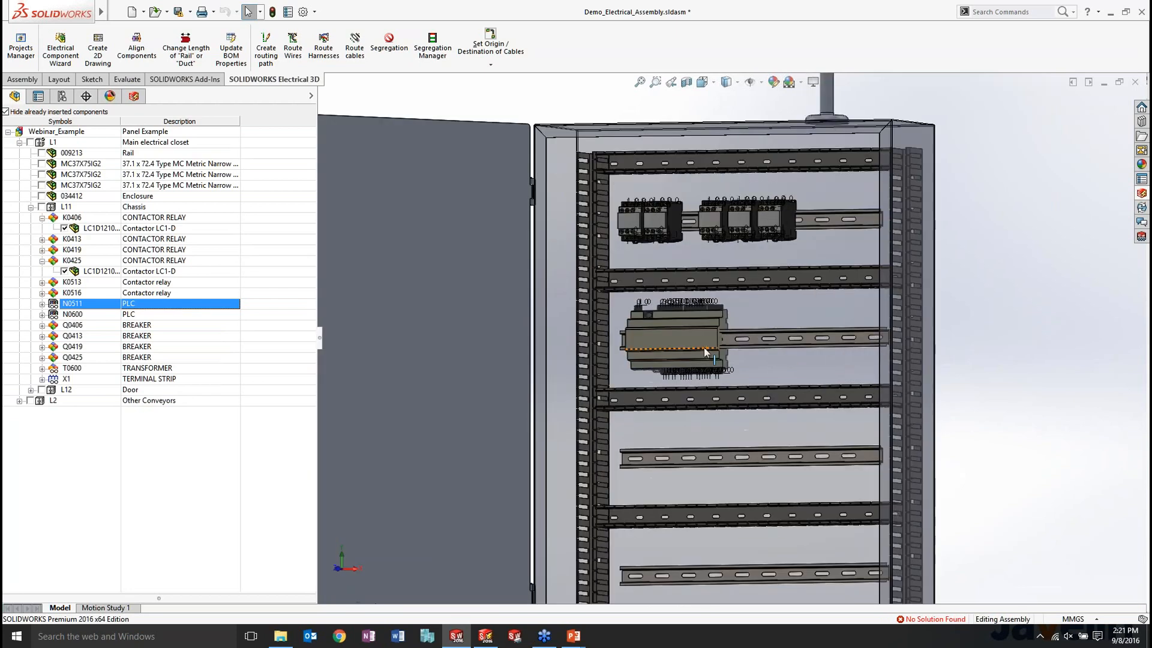
{"action": "scroll", "coordinate": [701, 346], "scroll_direction": "down", "scroll_amount": 5}
{"action": "middle_click_drag", "start_coordinate": [723, 399], "coordinate": [694, 362]}
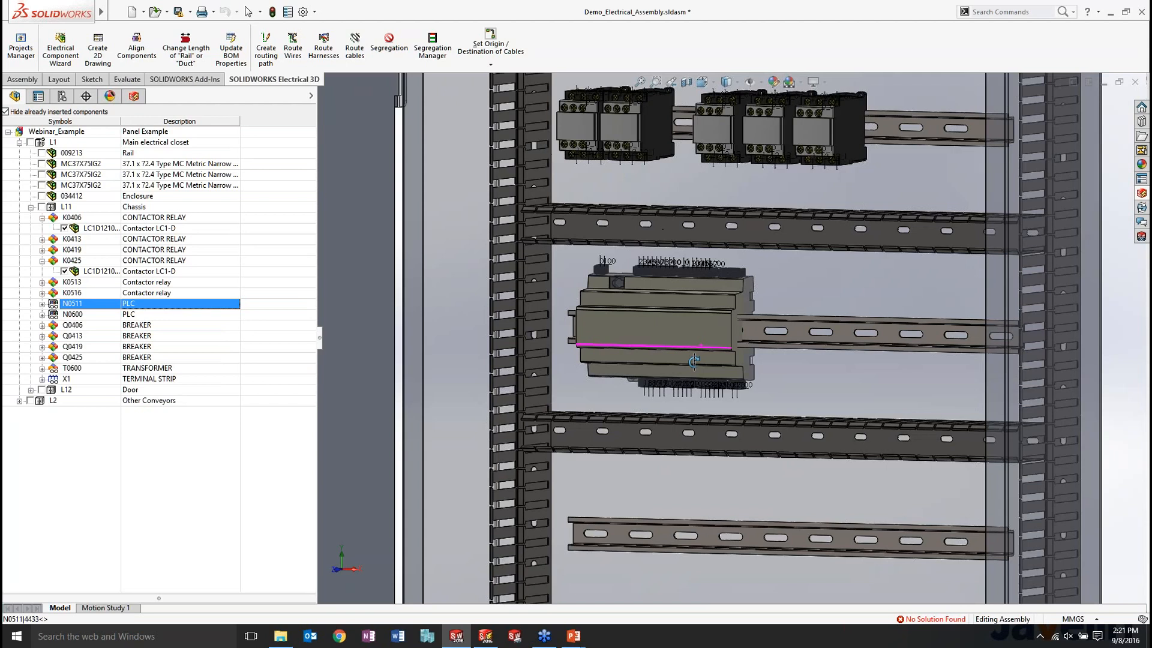
{"action": "scroll", "coordinate": [720, 336], "scroll_direction": "up", "scroll_amount": 3}
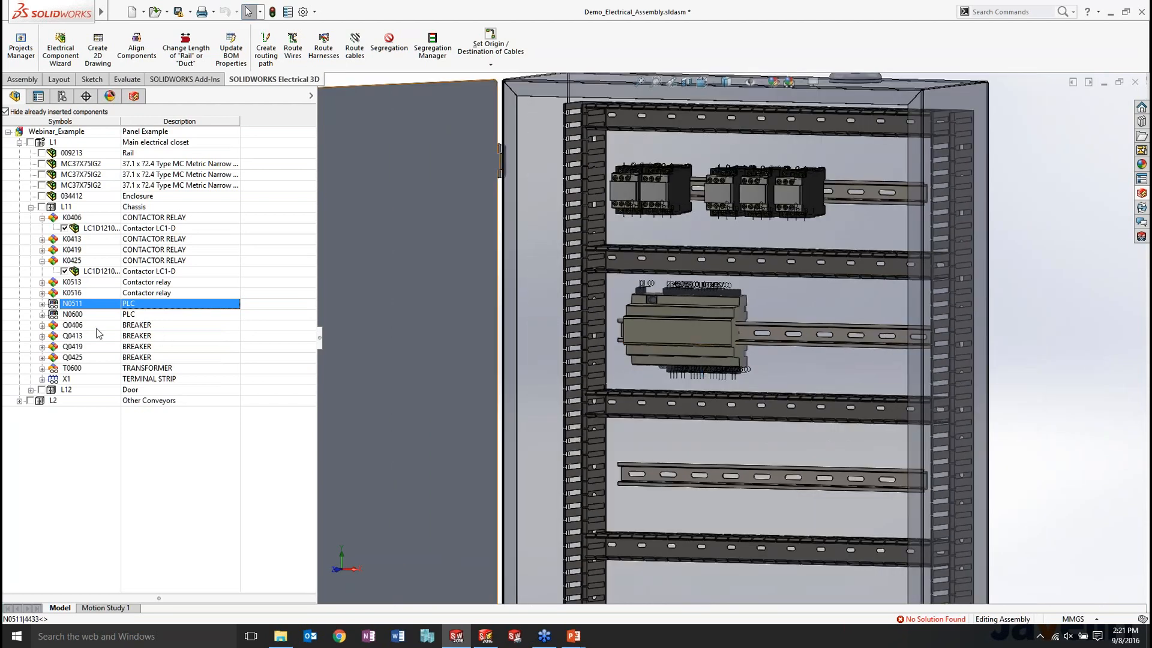
Insert components Q0406 through T0600, placing only the first breaker on the lower rail.
{"action": "right_click", "coordinate": [78, 327]}
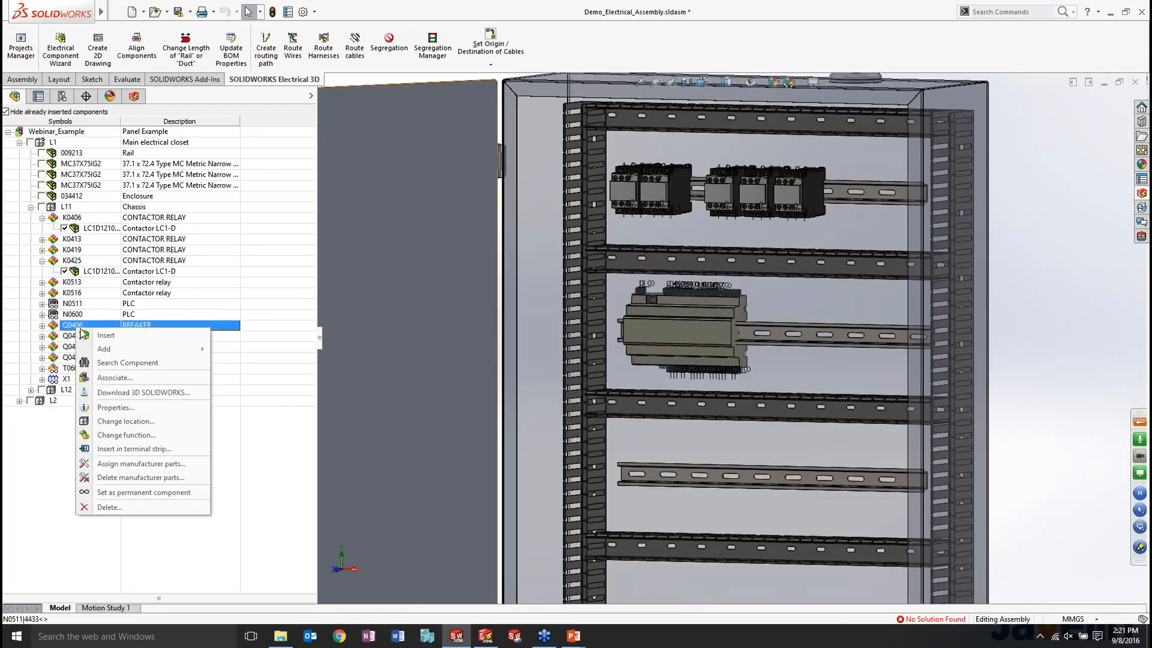
{"action": "left_click", "coordinate": [65, 367], "text": "shift"}
{"action": "right_click", "coordinate": [66, 368]}
{"action": "left_click", "coordinate": [106, 377]}
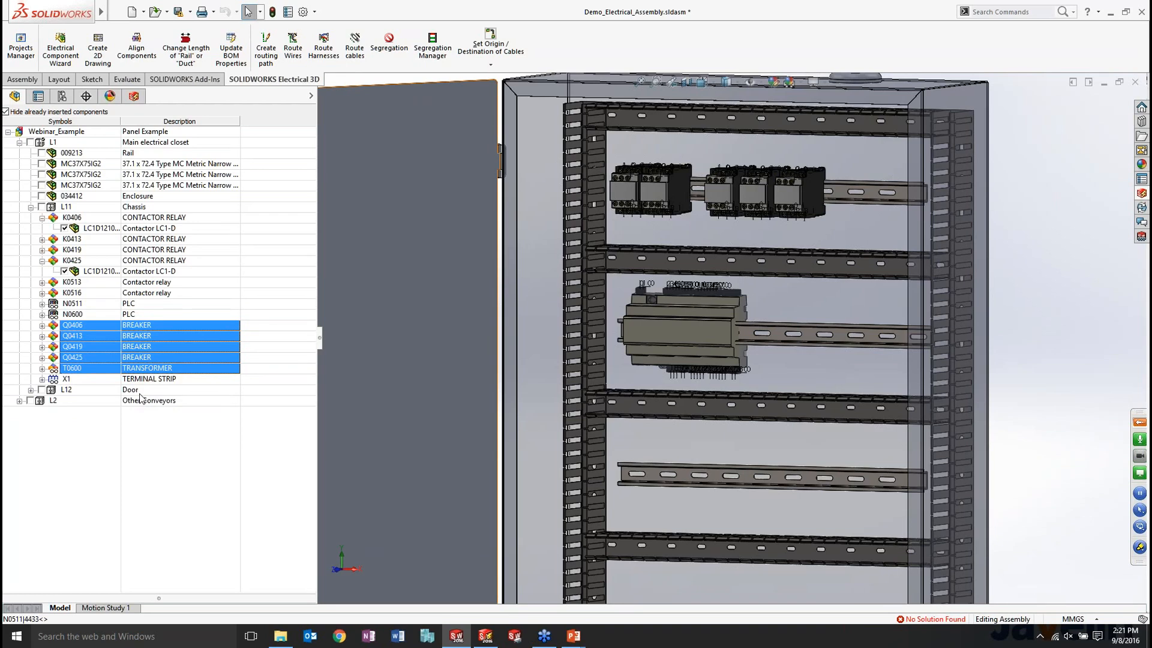
{"action": "left_click", "coordinate": [683, 439]}
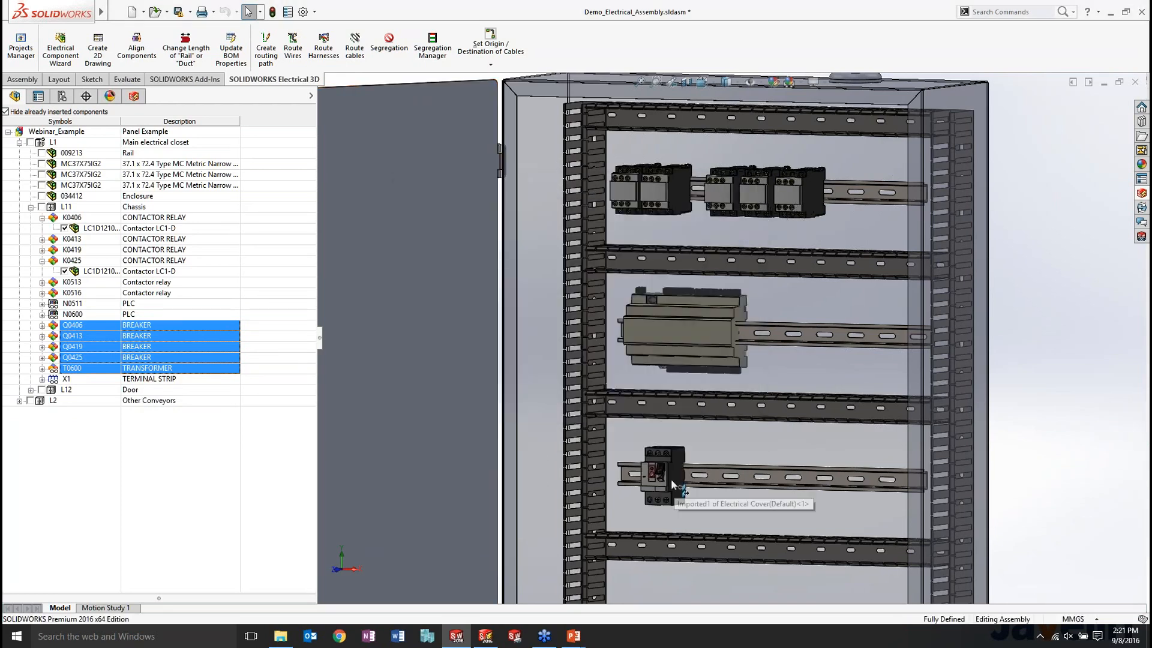
{"action": "left_click", "coordinate": [606, 480]}
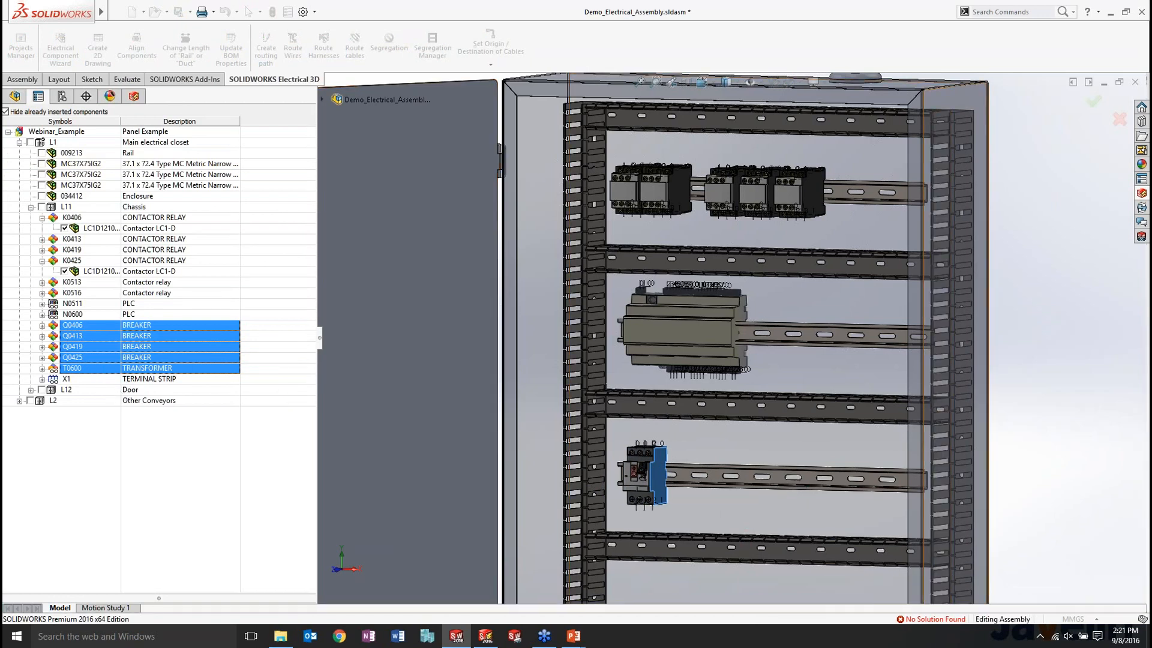
{"action": "left_click", "coordinate": [1120, 120]}
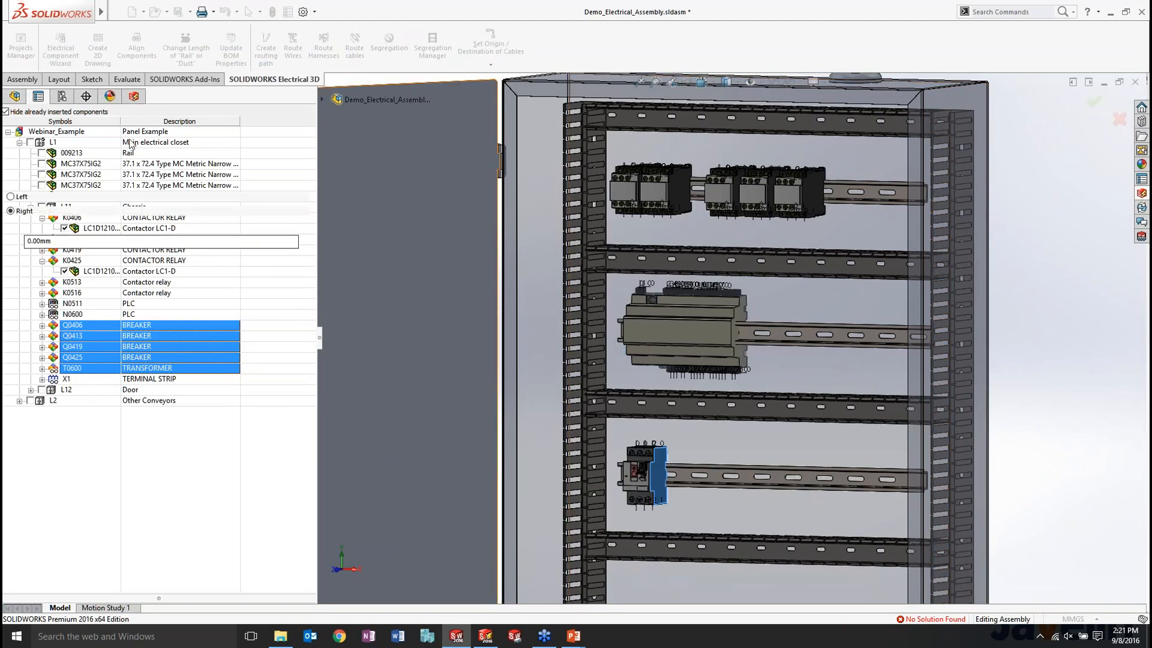
{"action": "left_click", "coordinate": [15, 97]}
{"action": "left_click", "coordinate": [1120, 120]}
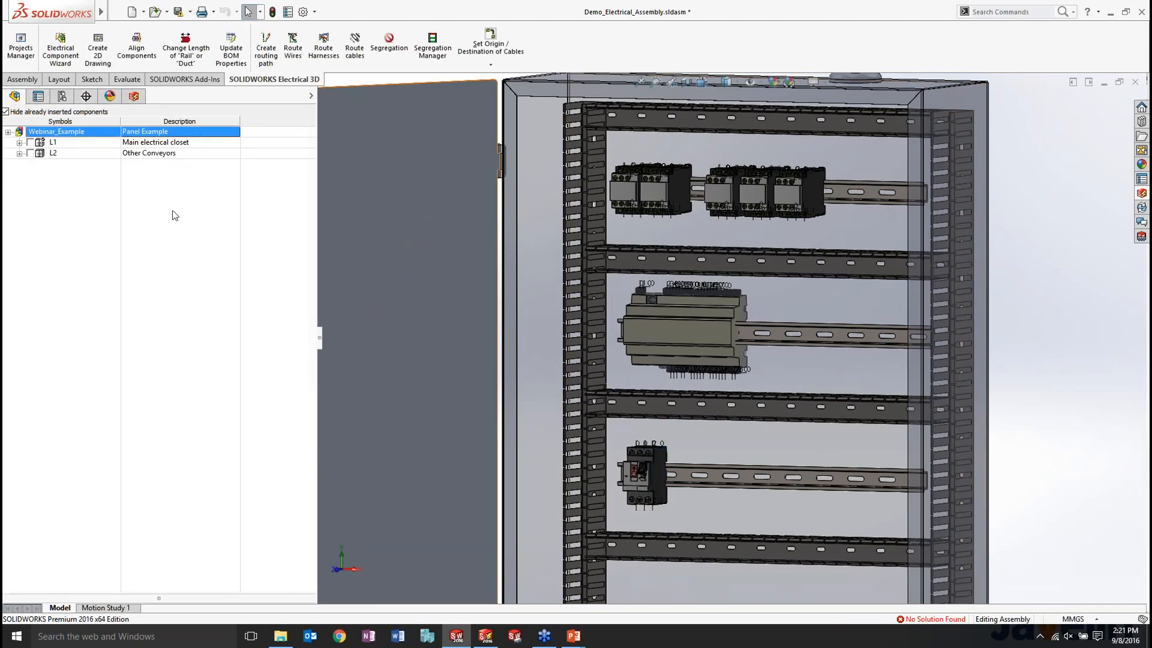
Drag Q0413's GV2ME06 motor circuit breaker from the L11 Chassis list onto the rail beside the PLC.
{"action": "left_click", "coordinate": [20, 142]}
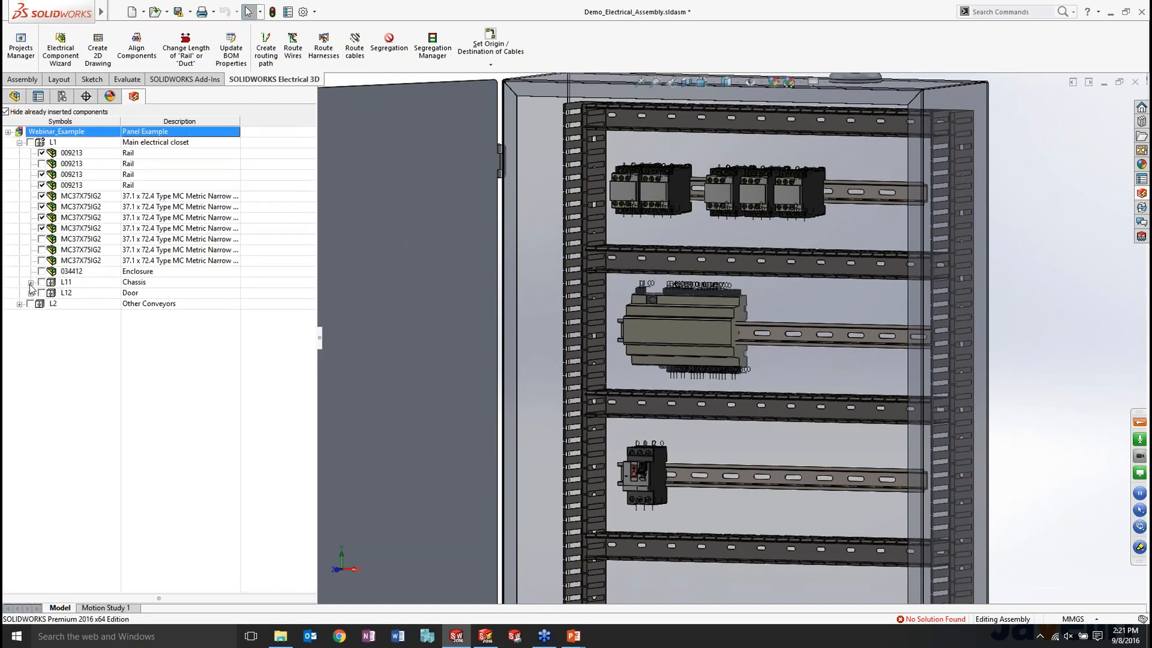
{"action": "left_click", "coordinate": [30, 283]}
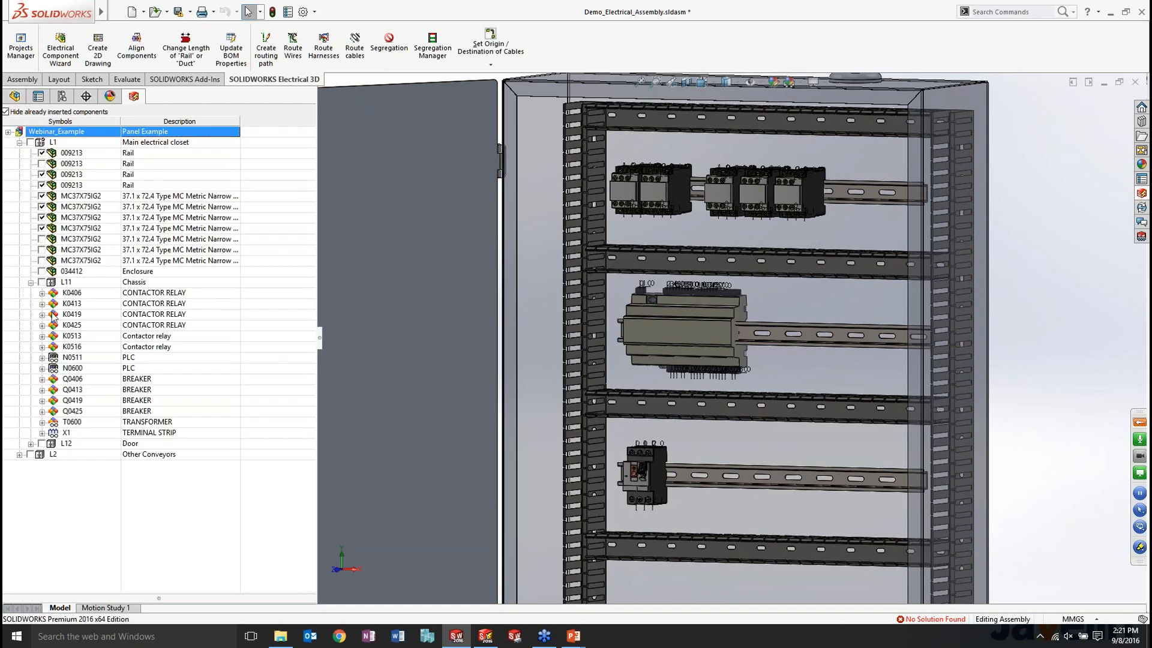
{"action": "left_click", "coordinate": [42, 390]}
{"action": "left_click_drag", "start_coordinate": [96, 401], "coordinate": [790, 334]}
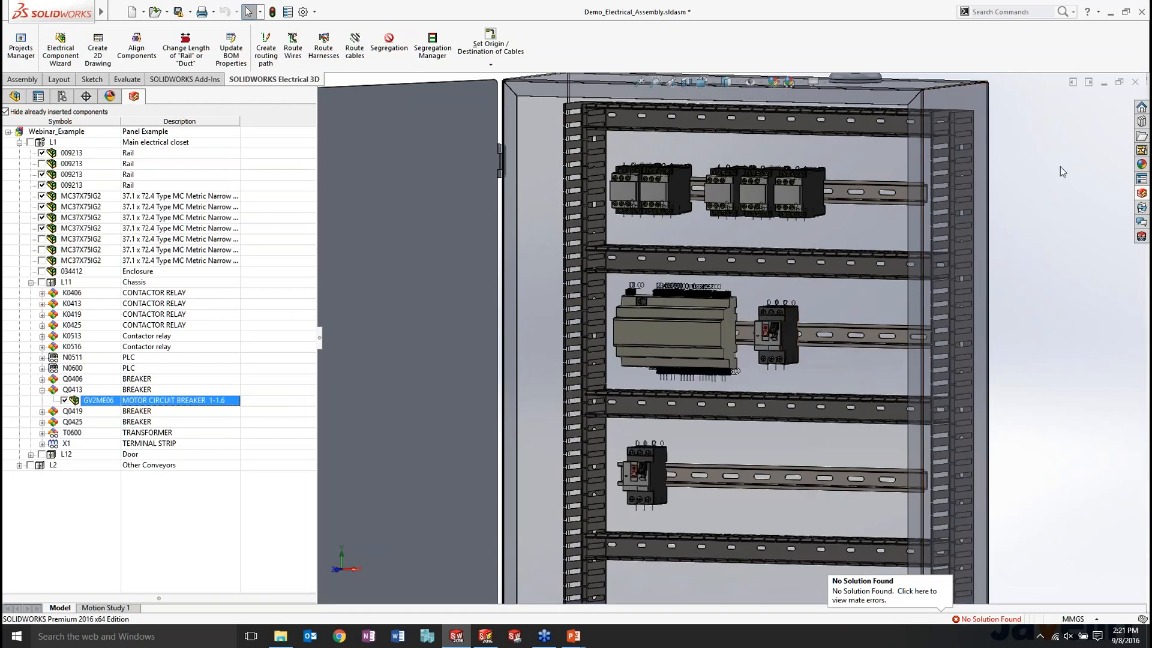
{"action": "left_click", "coordinate": [42, 412]}
{"action": "left_click", "coordinate": [42, 454]}
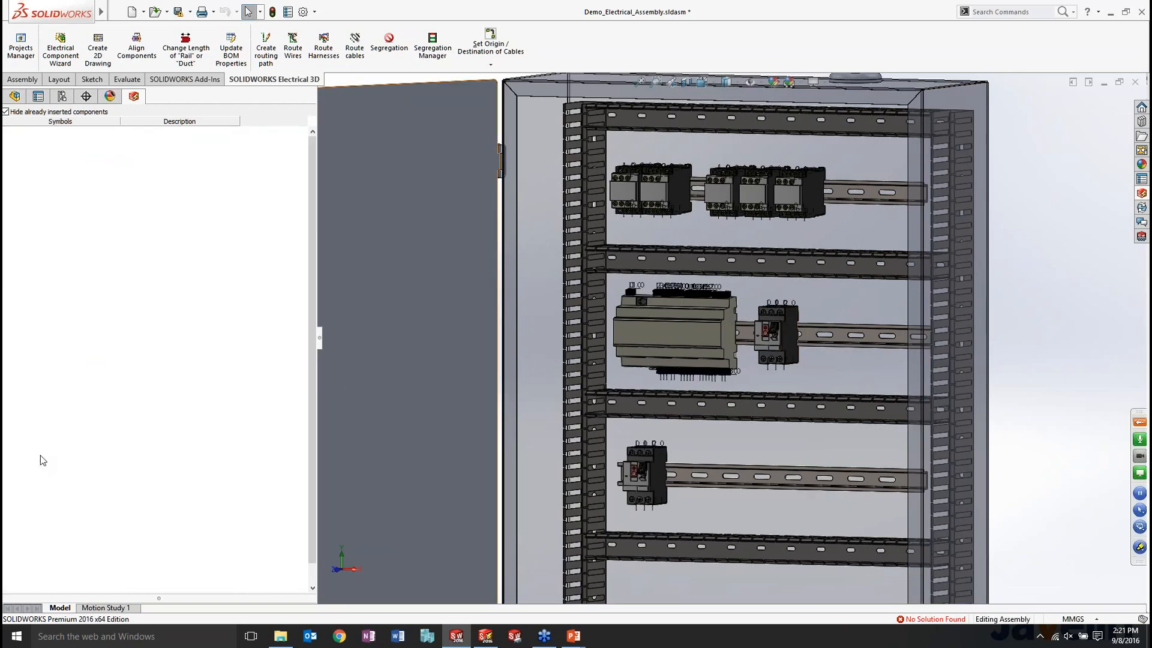
Insert the X1 terminal strip's terminals on the lower rail, to the right with 0.00 mm spacing.
{"action": "scroll", "coordinate": [105, 462], "scroll_direction": "down", "scroll_amount": 2}
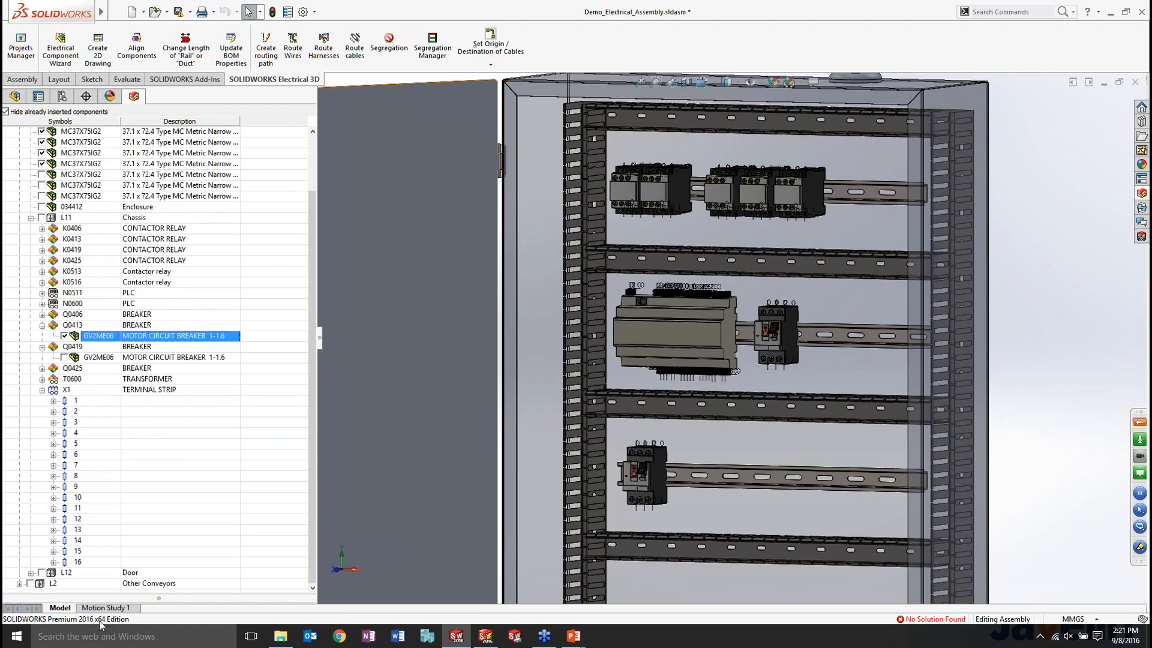
{"action": "right_click", "coordinate": [79, 393]}
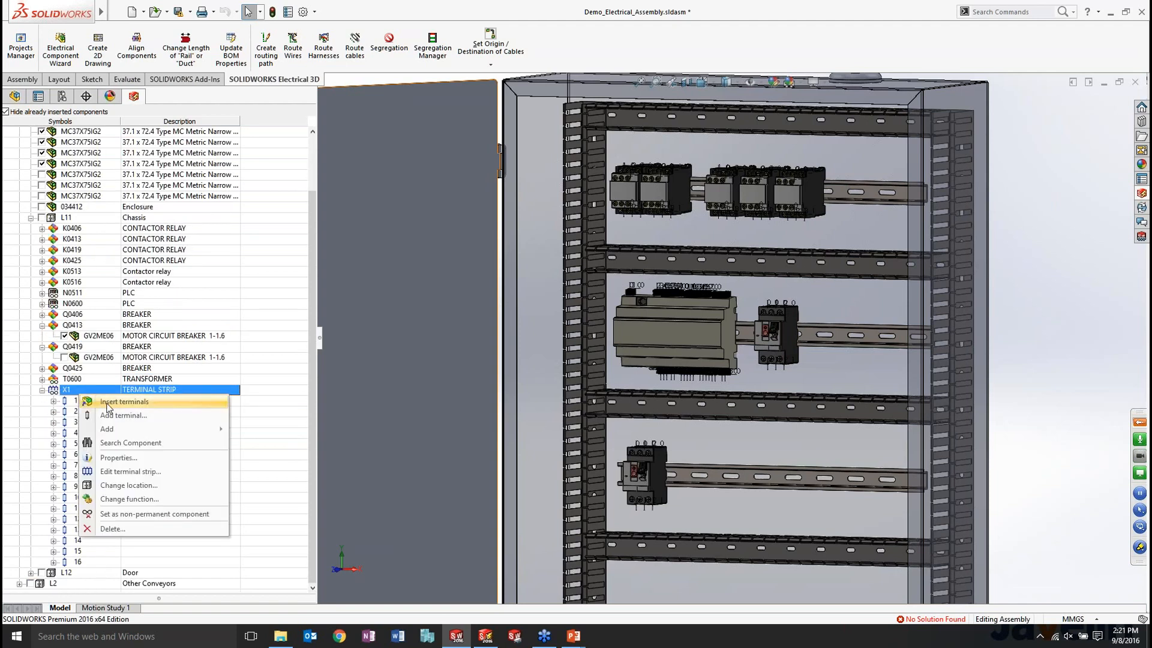
{"action": "left_click", "coordinate": [108, 402]}
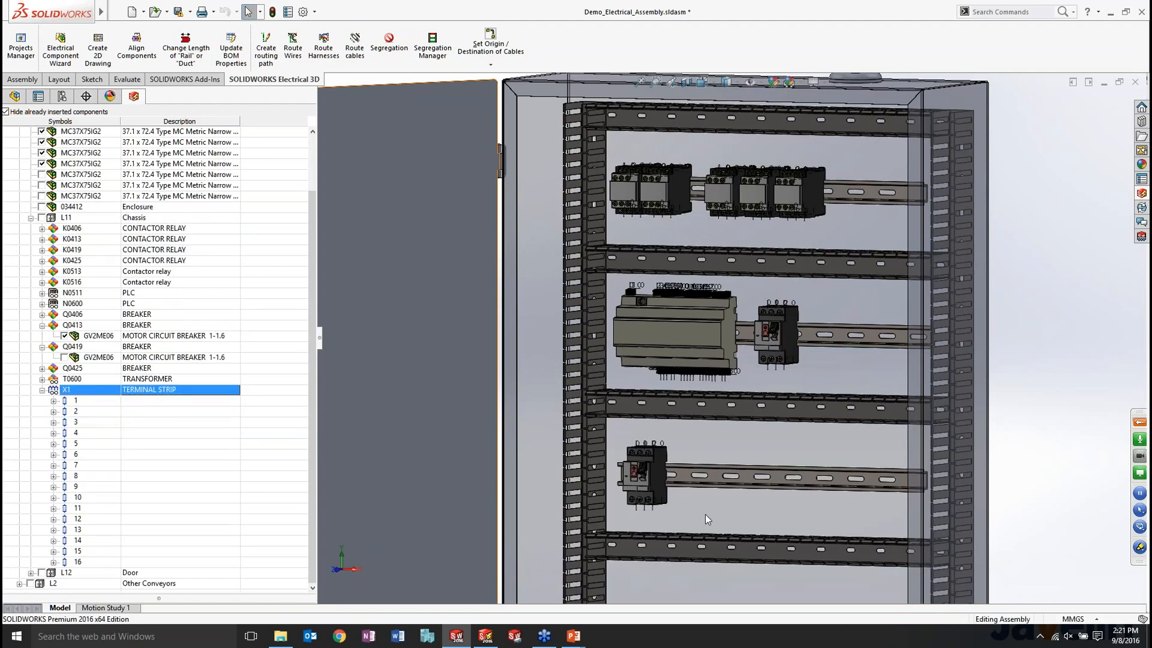
{"action": "left_click", "coordinate": [806, 490]}
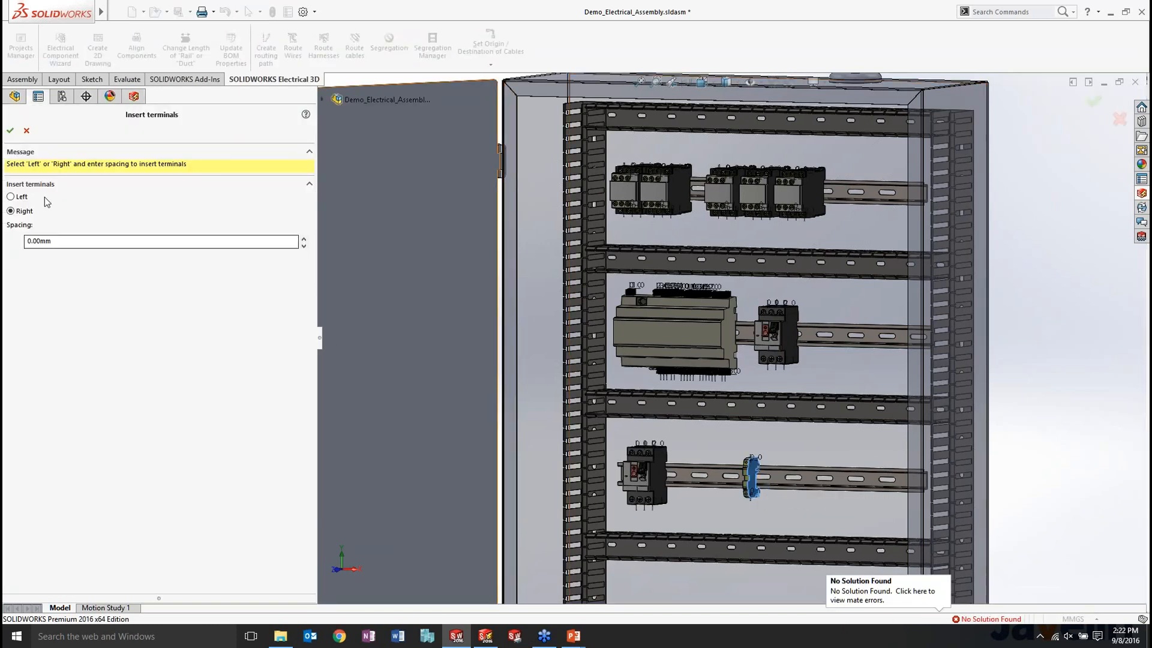
{"action": "left_click", "coordinate": [10, 131]}
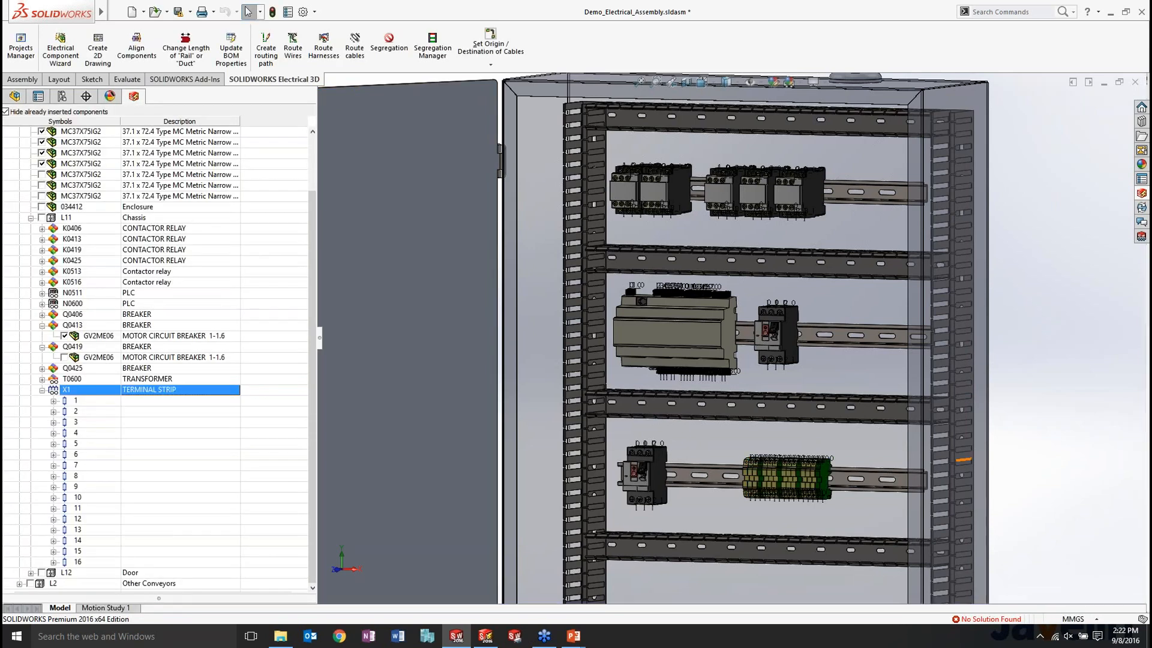
{"action": "middle_click_drag", "start_coordinate": [869, 479], "coordinate": [867, 498]}
{"action": "key", "text": "ctrl+1"}
{"action": "scroll", "coordinate": [744, 491], "scroll_direction": "up", "scroll_amount": 3}
{"action": "middle_click_drag", "start_coordinate": [744, 490], "coordinate": [900, 432]}
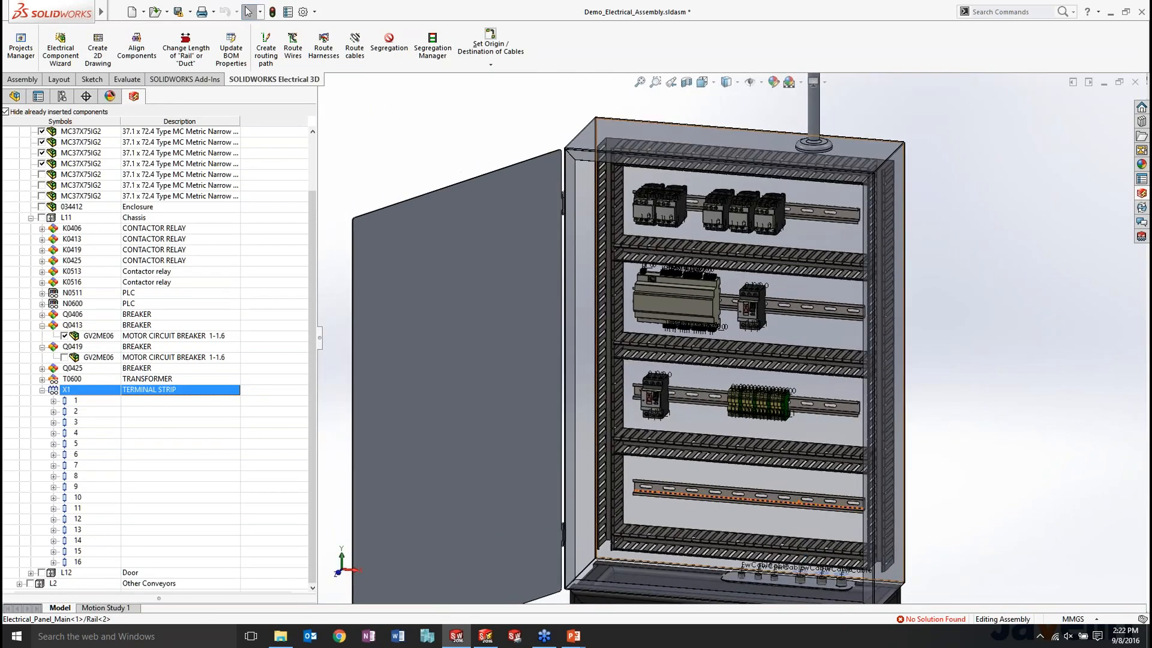
Mount green light H0511 (XB2BV1213) on the door face, accepting its Cut-Extrude1 mounting cut.
{"action": "left_click", "coordinate": [42, 390]}
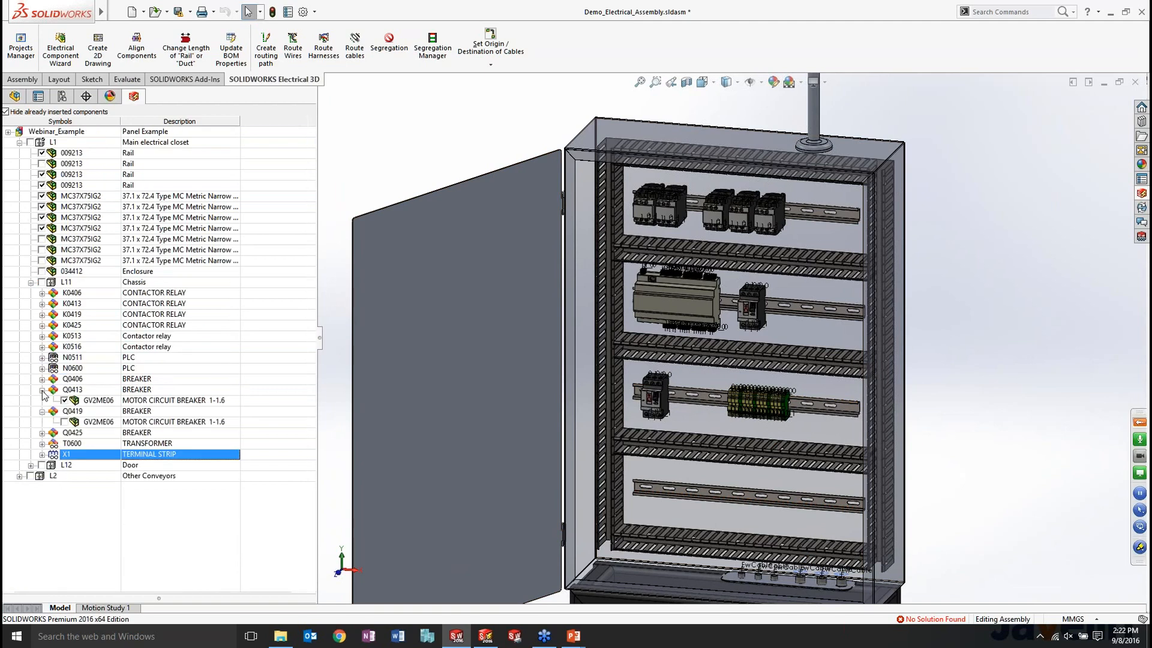
{"action": "left_click", "coordinate": [31, 466]}
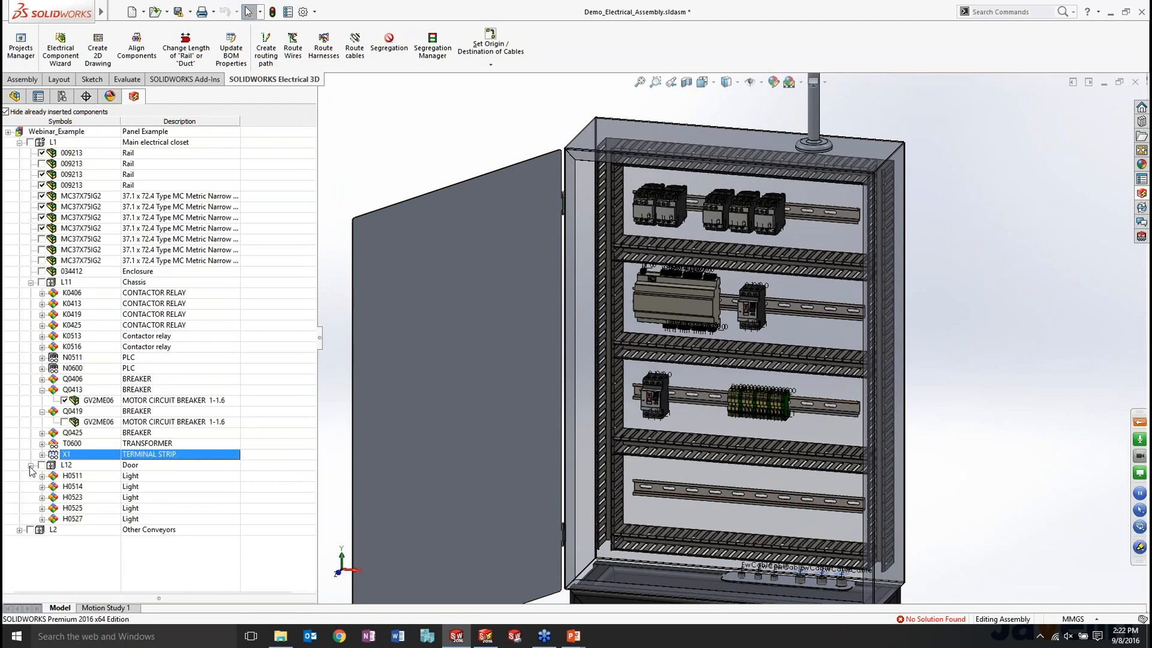
{"action": "right_click", "coordinate": [88, 476]}
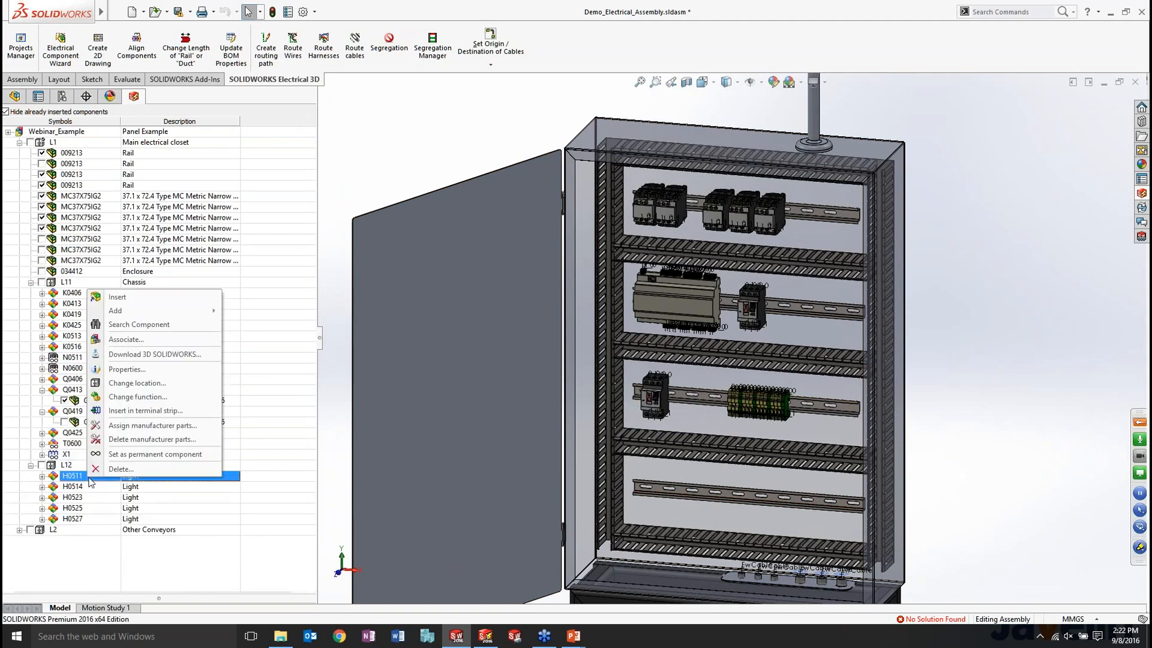
{"action": "left_click", "coordinate": [108, 295]}
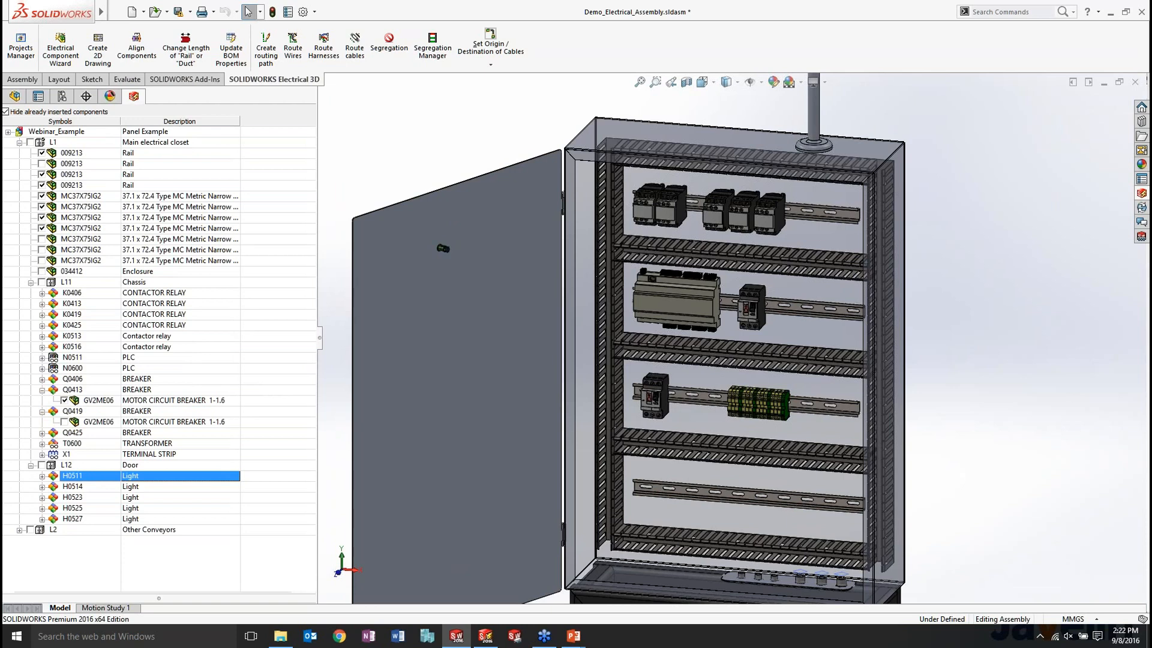
{"action": "left_click", "coordinate": [444, 251]}
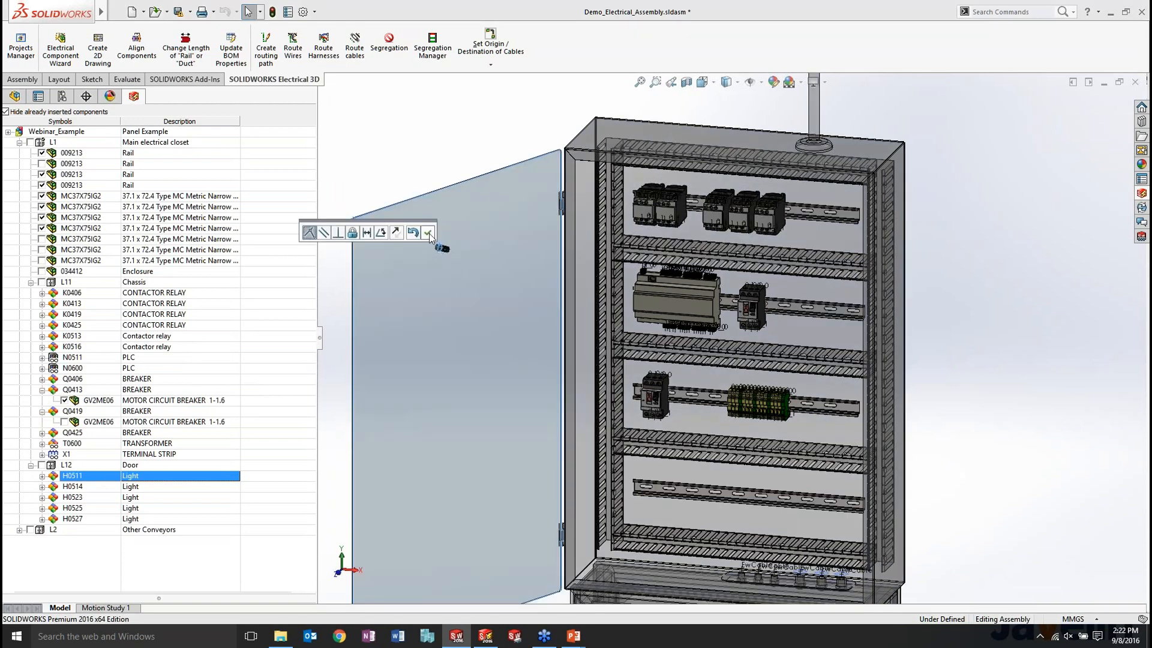
{"action": "left_click", "coordinate": [428, 233]}
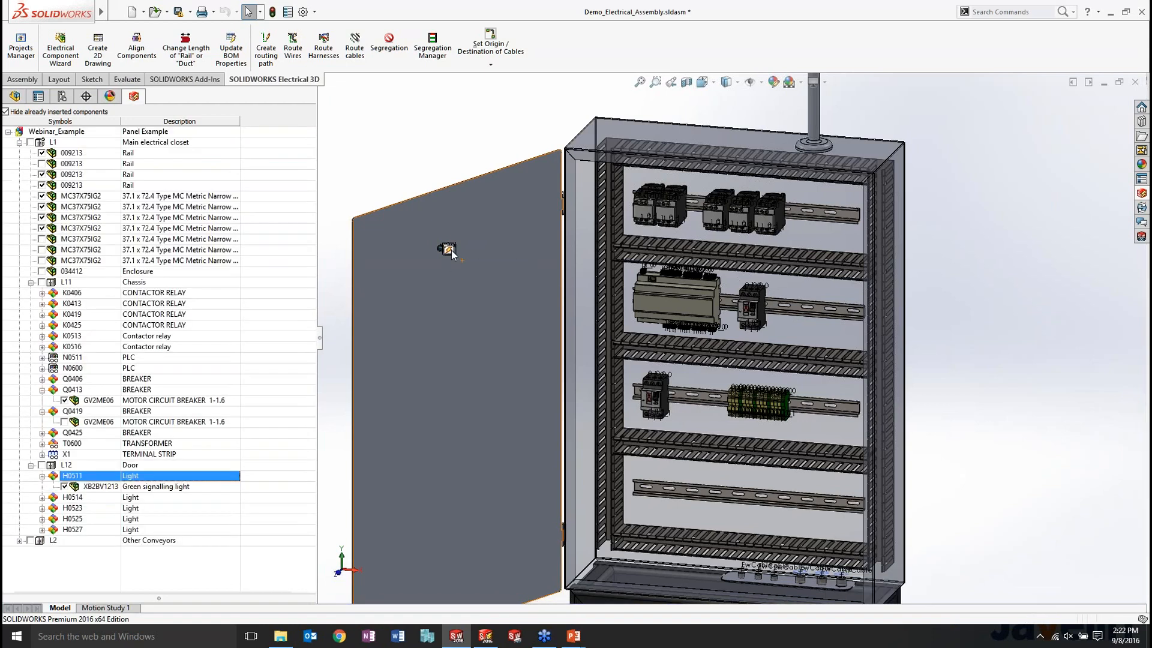
{"action": "left_click", "coordinate": [450, 250]}
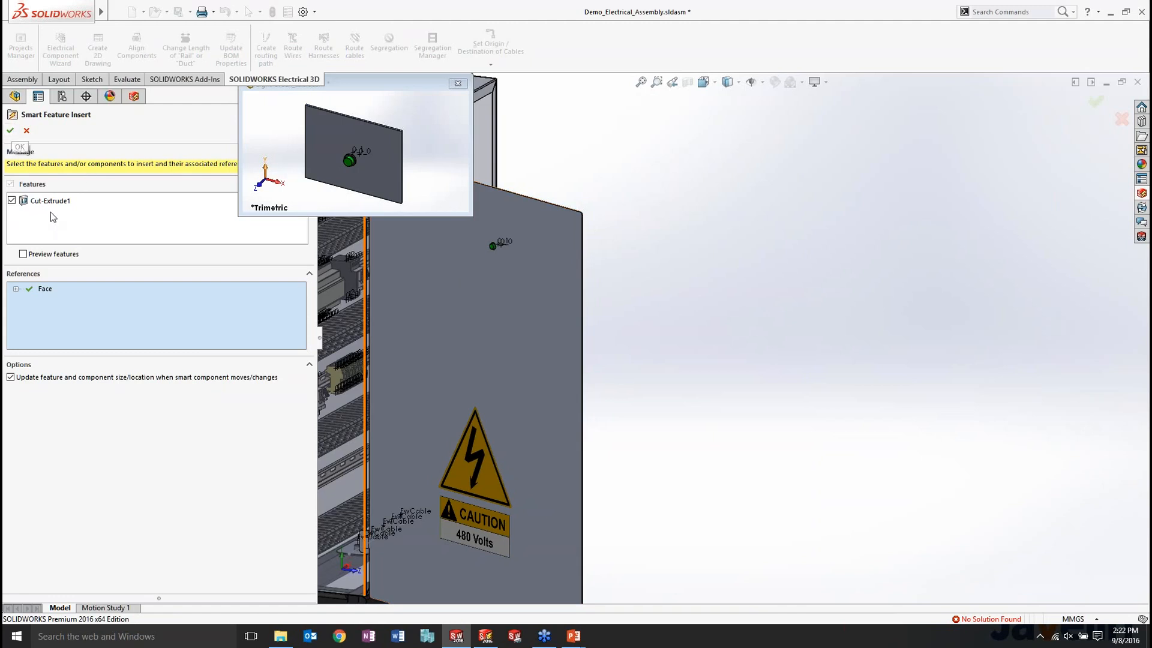
{"action": "left_click", "coordinate": [10, 131]}
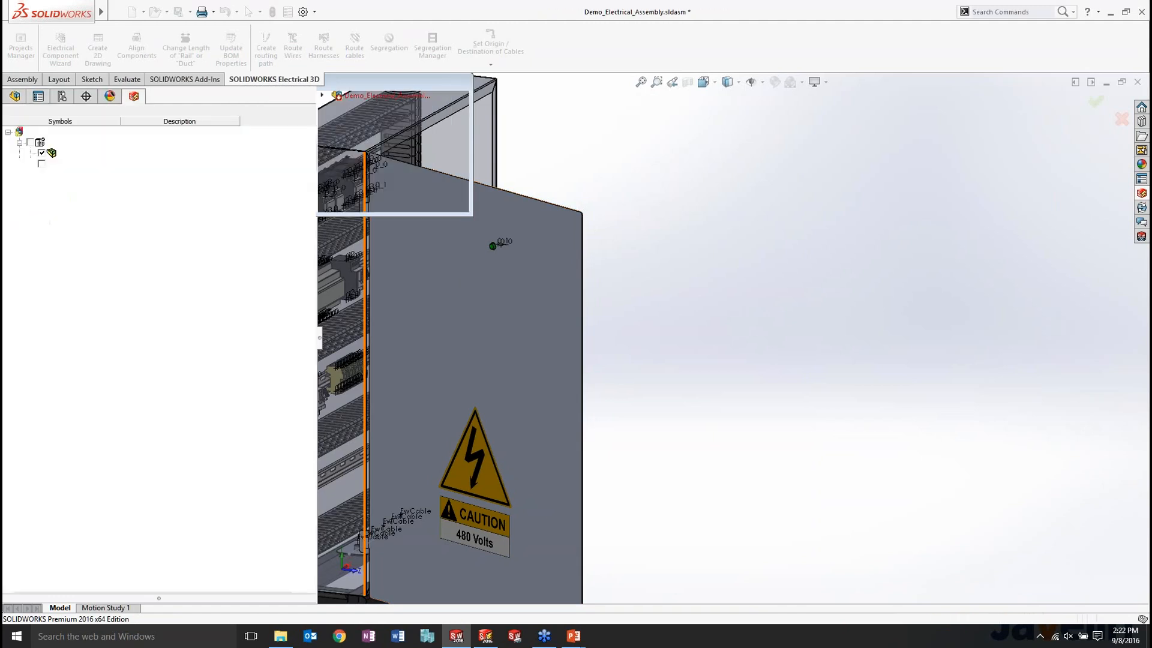
{"action": "middle_click_drag", "start_coordinate": [618, 277], "coordinate": [520, 264]}
{"action": "left_click", "coordinate": [618, 273]}
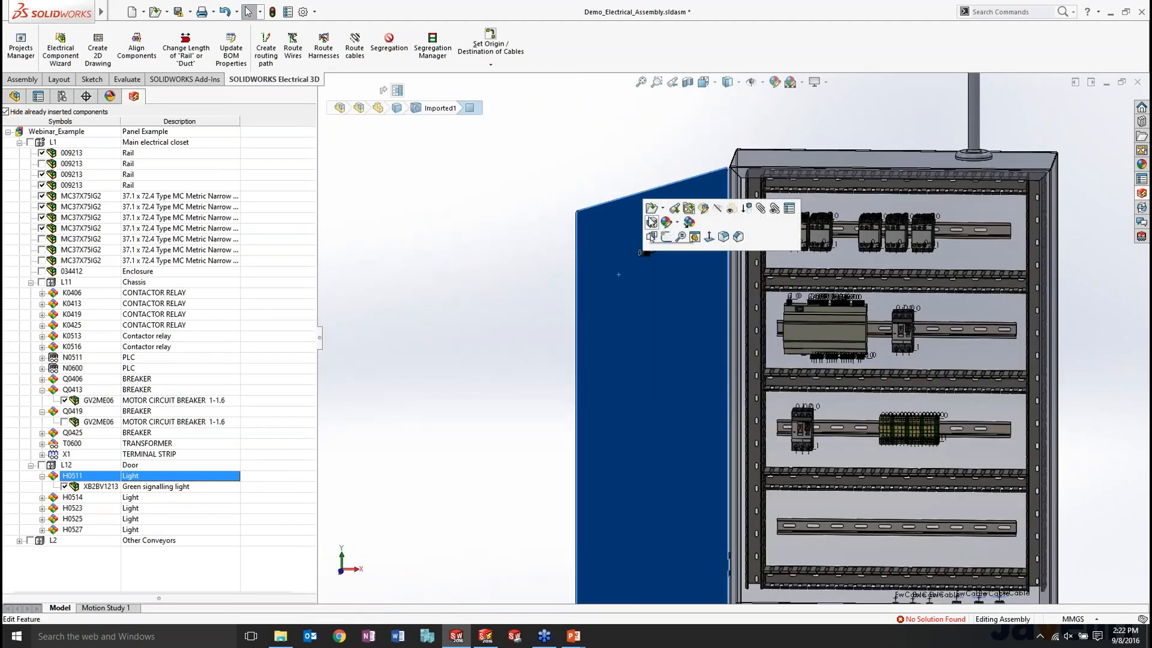
Open the Electrical Cover door part, then close it without saving and discard the changes.
{"action": "left_click", "coordinate": [652, 213]}
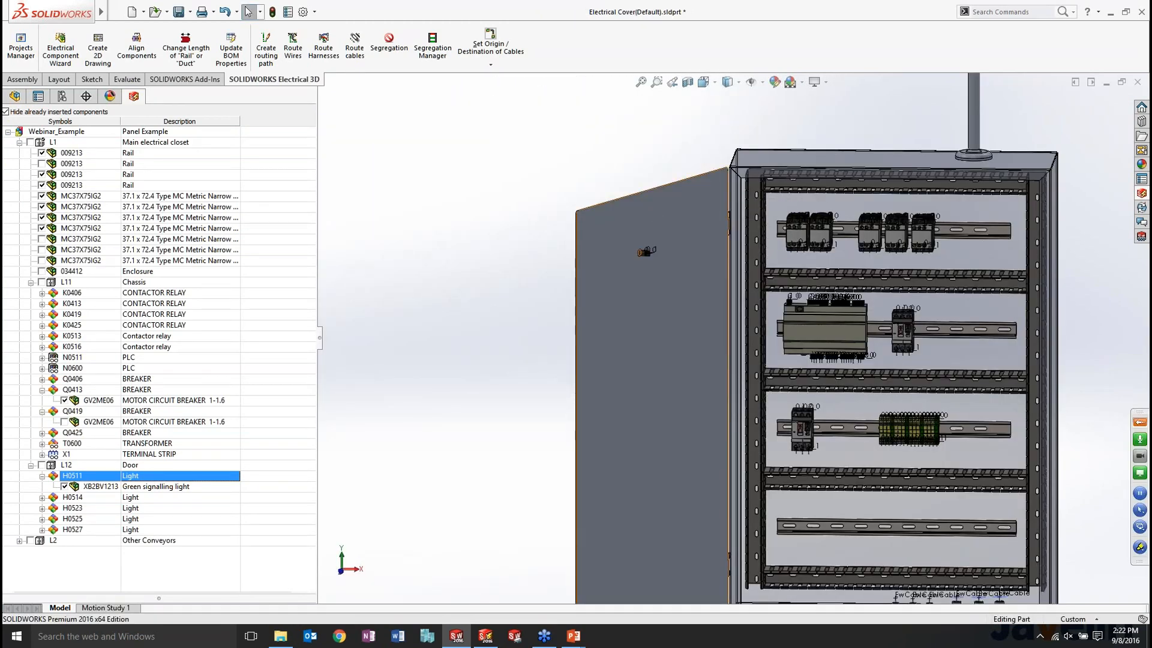
{"action": "left_click", "coordinate": [590, 325]}
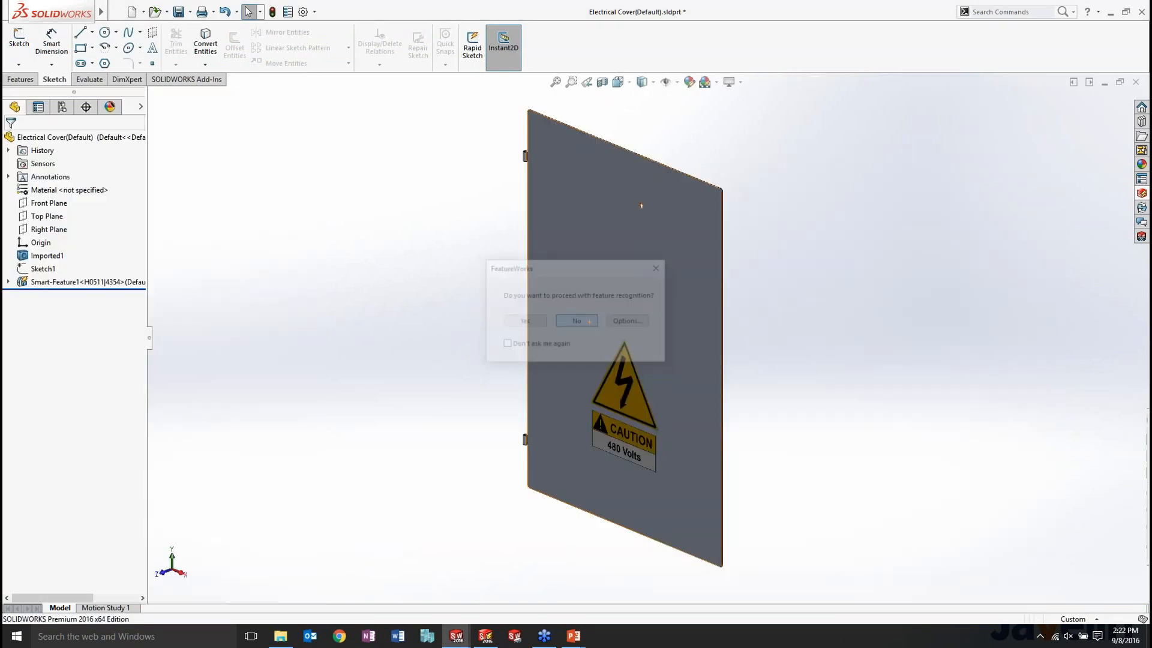
{"action": "scroll", "coordinate": [660, 225], "scroll_direction": "down", "scroll_amount": 4}
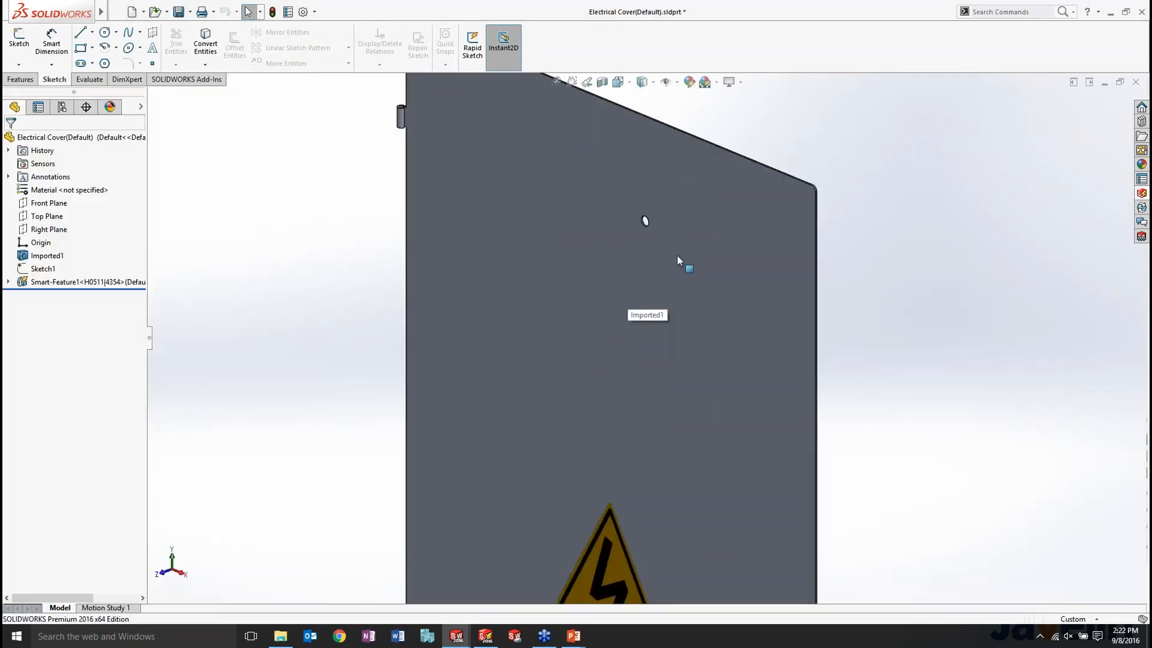
{"action": "scroll", "coordinate": [699, 229], "scroll_direction": "up", "scroll_amount": 4}
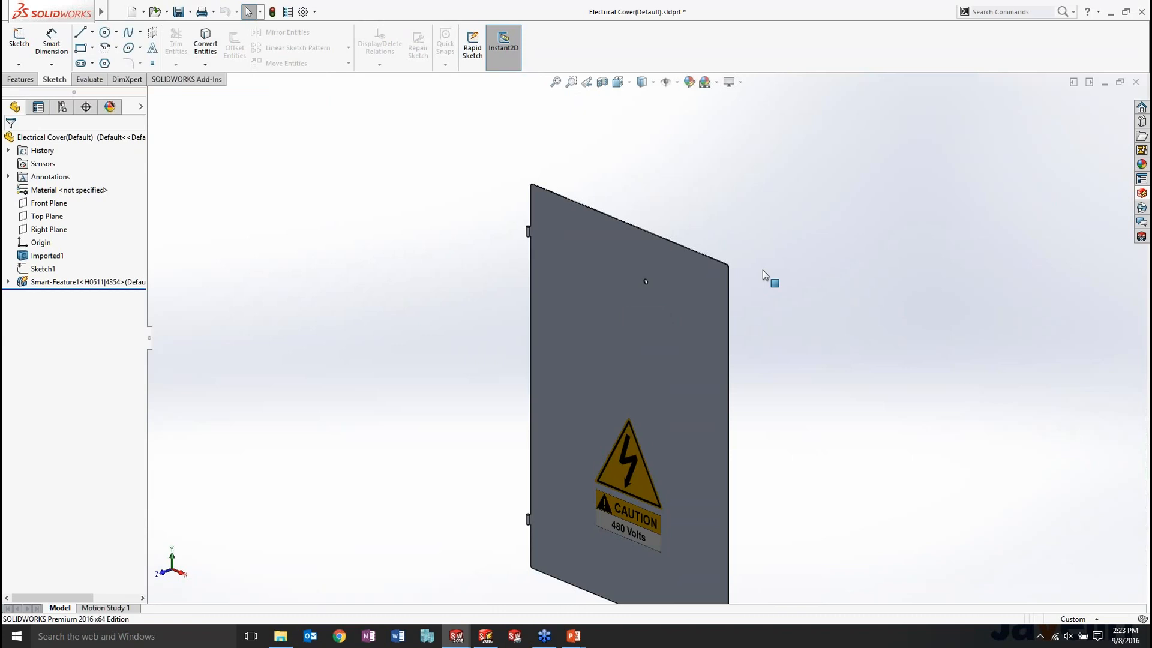
{"action": "left_click", "coordinate": [1135, 83]}
{"action": "left_click", "coordinate": [602, 318]}
{"action": "left_click", "coordinate": [543, 343]}
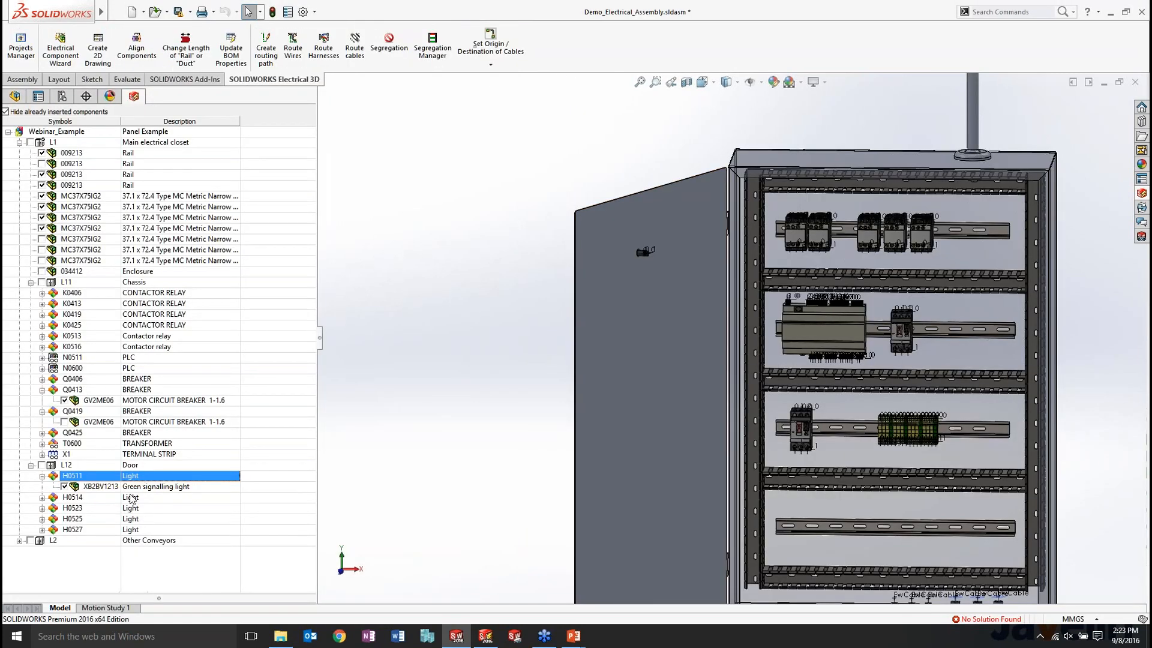
Start inserting light H0514, then box-select all components inside the open cabinet.
{"action": "right_click", "coordinate": [85, 501]}
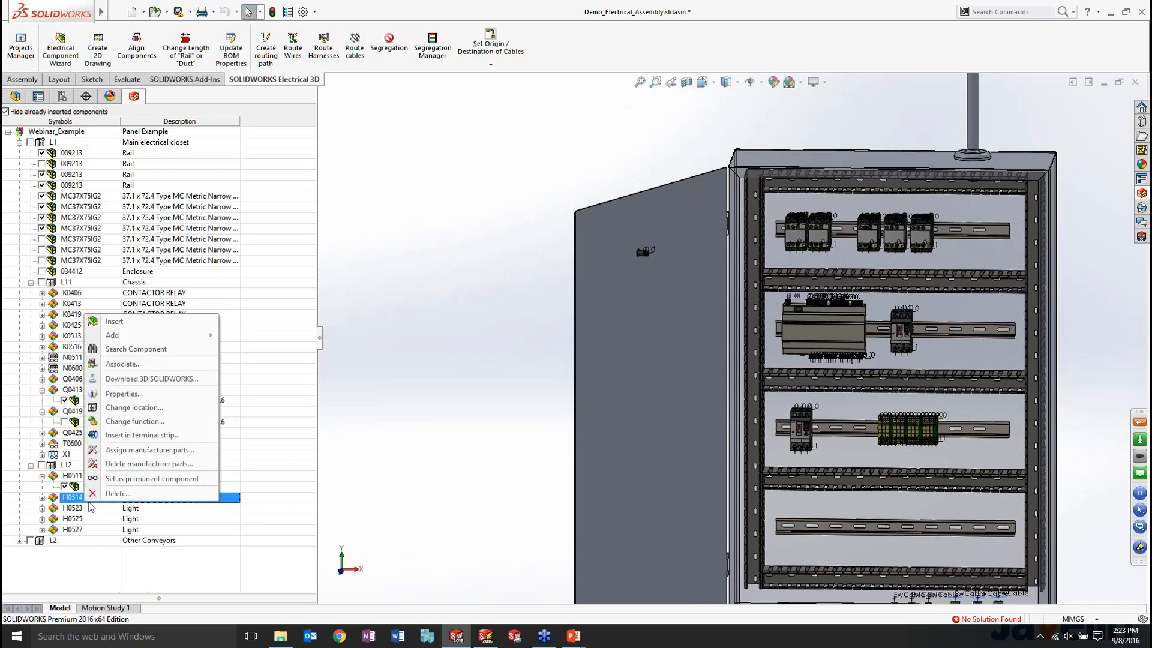
{"action": "left_click", "coordinate": [120, 321]}
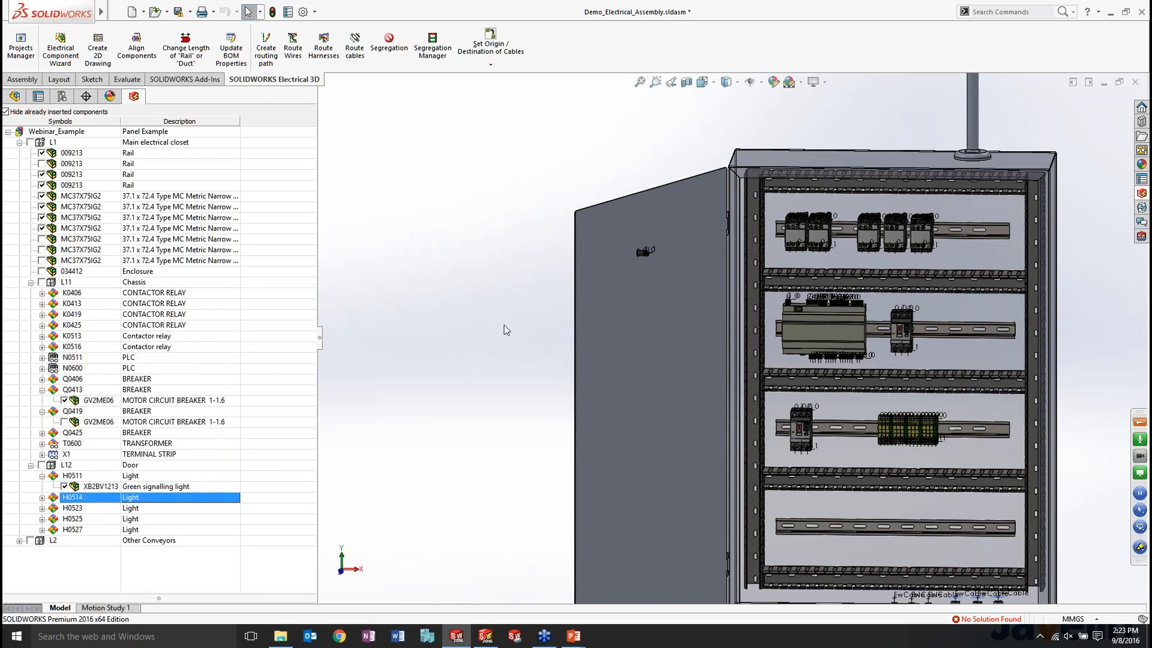
{"action": "scroll", "coordinate": [639, 393], "scroll_direction": "up", "scroll_amount": 5}
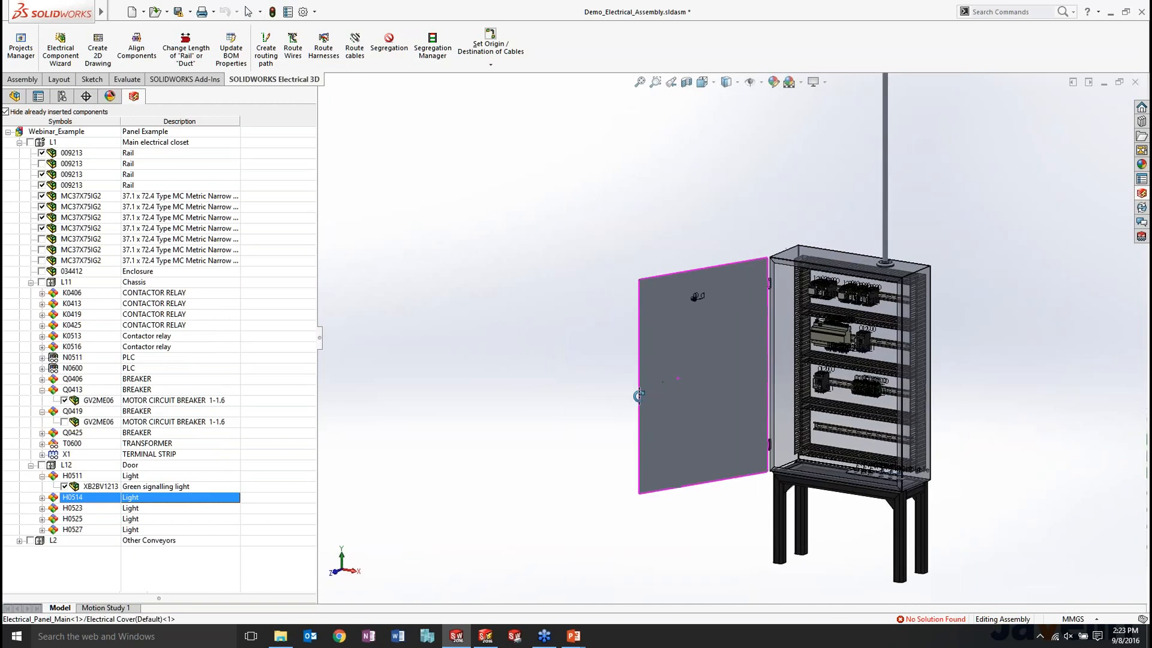
{"action": "scroll", "coordinate": [640, 396], "scroll_direction": "up", "scroll_amount": 2}
{"action": "middle_click_drag", "start_coordinate": [639, 397], "coordinate": [852, 373]}
{"action": "scroll", "coordinate": [852, 373], "scroll_direction": "down", "scroll_amount": 3}
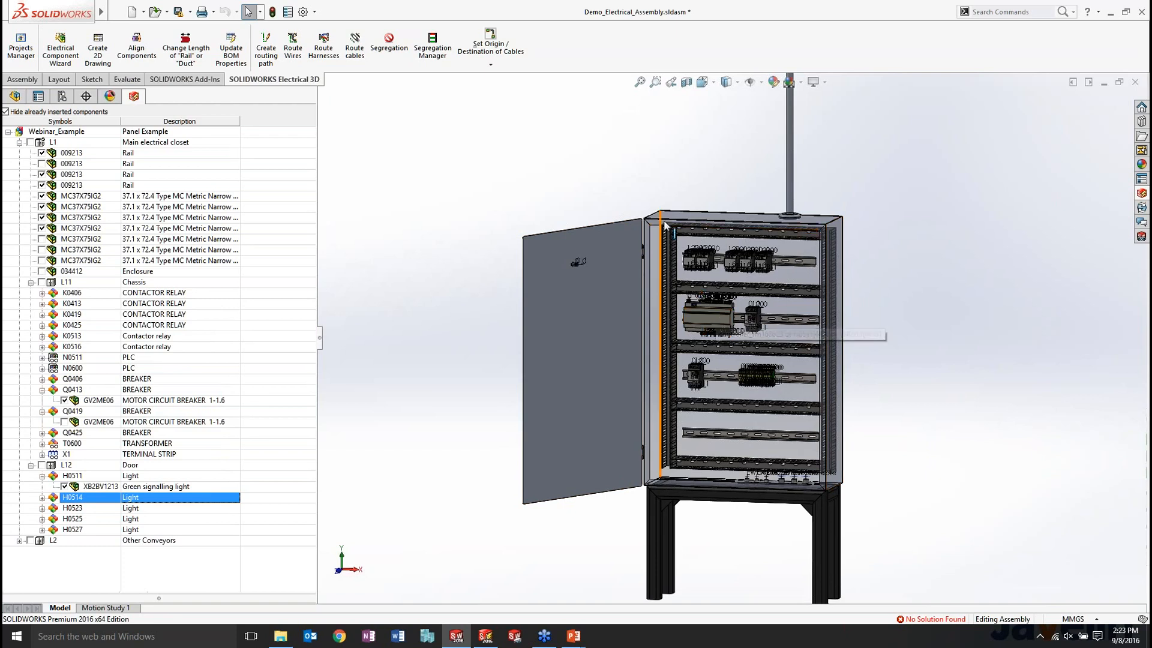
{"action": "scroll", "coordinate": [616, 207], "scroll_direction": "down", "scroll_amount": 2}
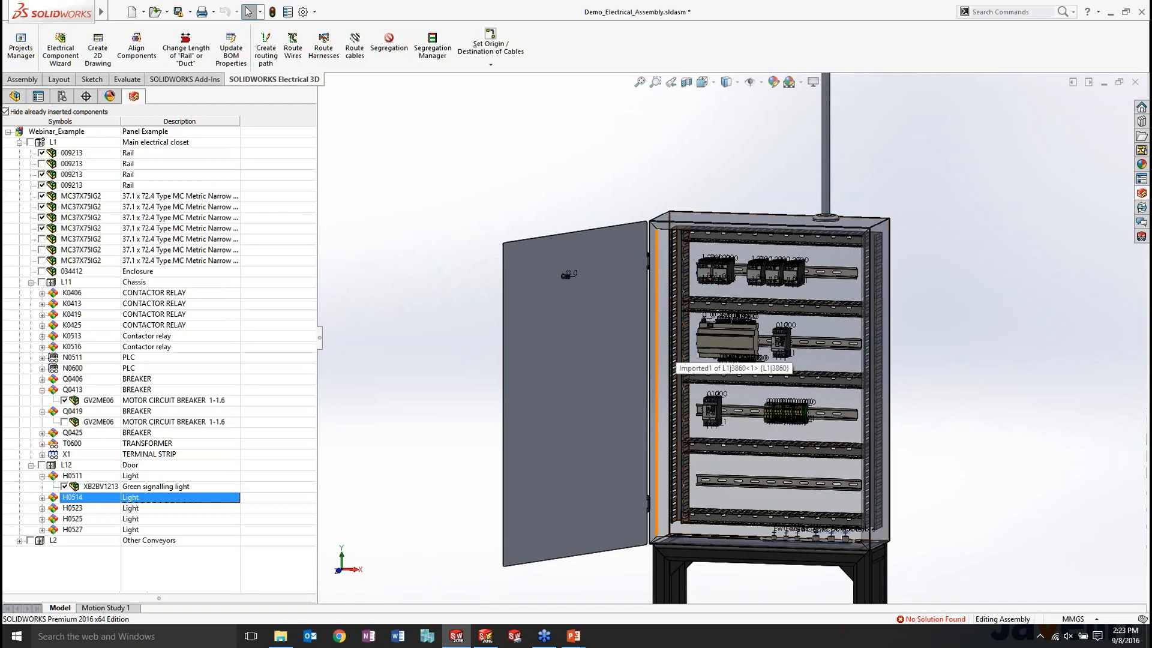
{"action": "left_click_drag", "start_coordinate": [643, 189], "coordinate": [933, 558]}
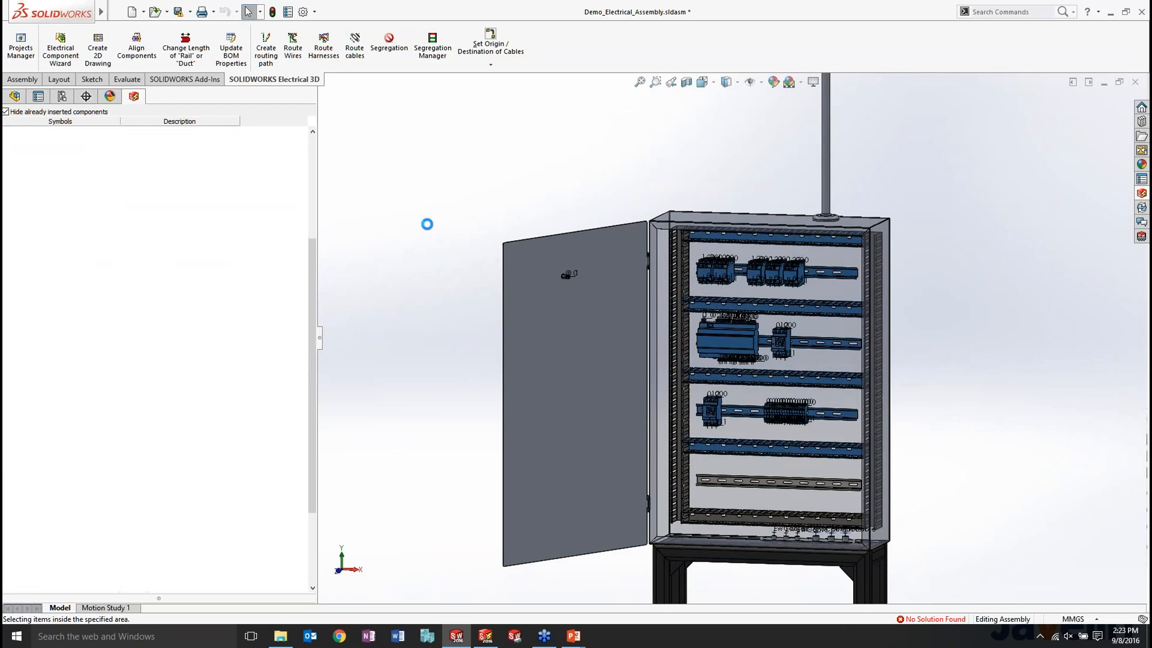
Route wires for the selected components as 3DSketch splines and inspect the resulting wiring.
{"action": "left_click", "coordinate": [301, 55]}
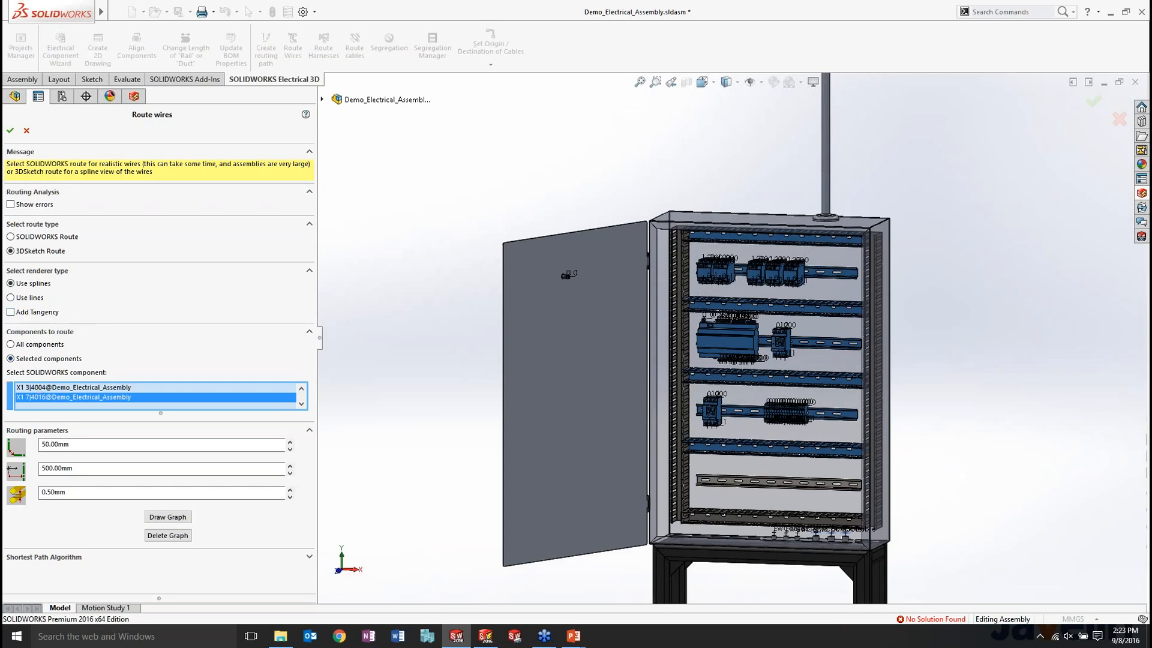
{"action": "left_click", "coordinate": [10, 131]}
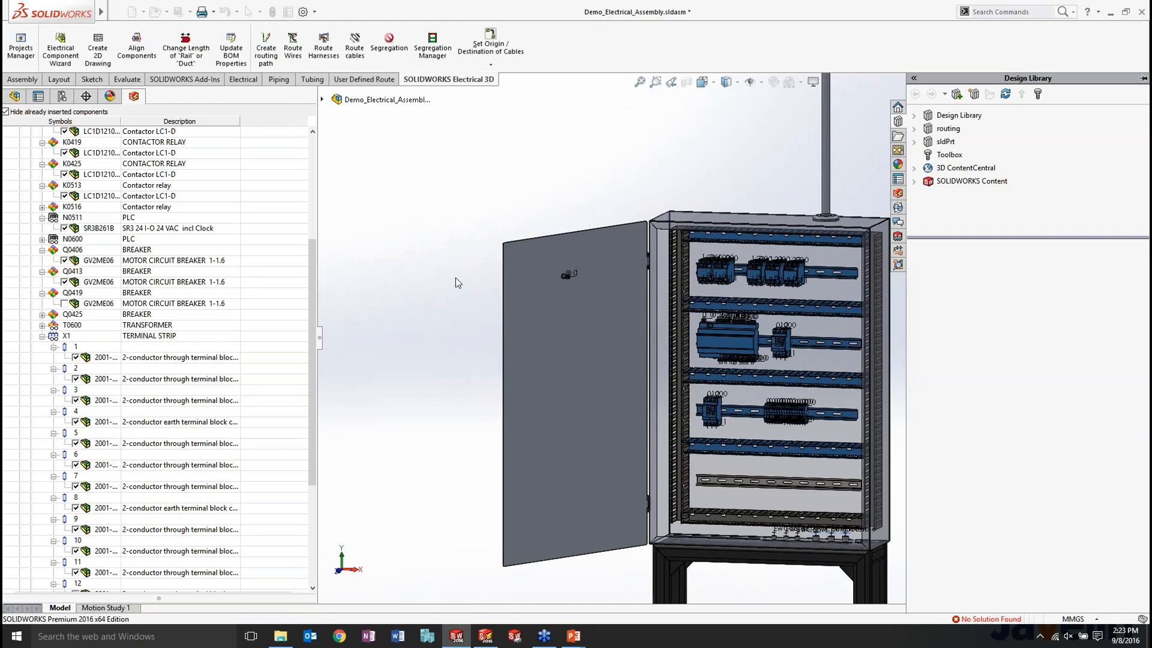
{"action": "middle_click_drag", "start_coordinate": [598, 301], "coordinate": [626, 305]}
{"action": "scroll", "coordinate": [510, 288], "scroll_direction": "down", "scroll_amount": 5}
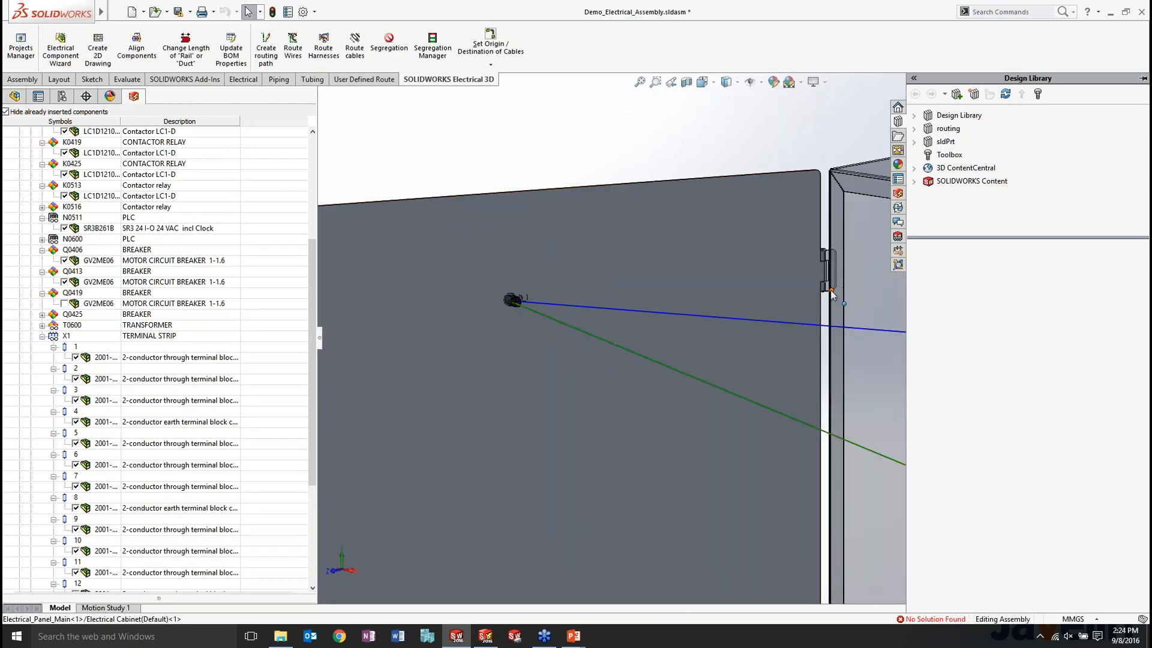
{"action": "scroll", "coordinate": [622, 374], "scroll_direction": "up", "scroll_amount": 4}
{"action": "scroll", "coordinate": [791, 404], "scroll_direction": "up", "scroll_amount": 5}
{"action": "scroll", "coordinate": [829, 367], "scroll_direction": "down", "scroll_amount": 8}
{"action": "scroll", "coordinate": [830, 367], "scroll_direction": "down", "scroll_amount": 5}
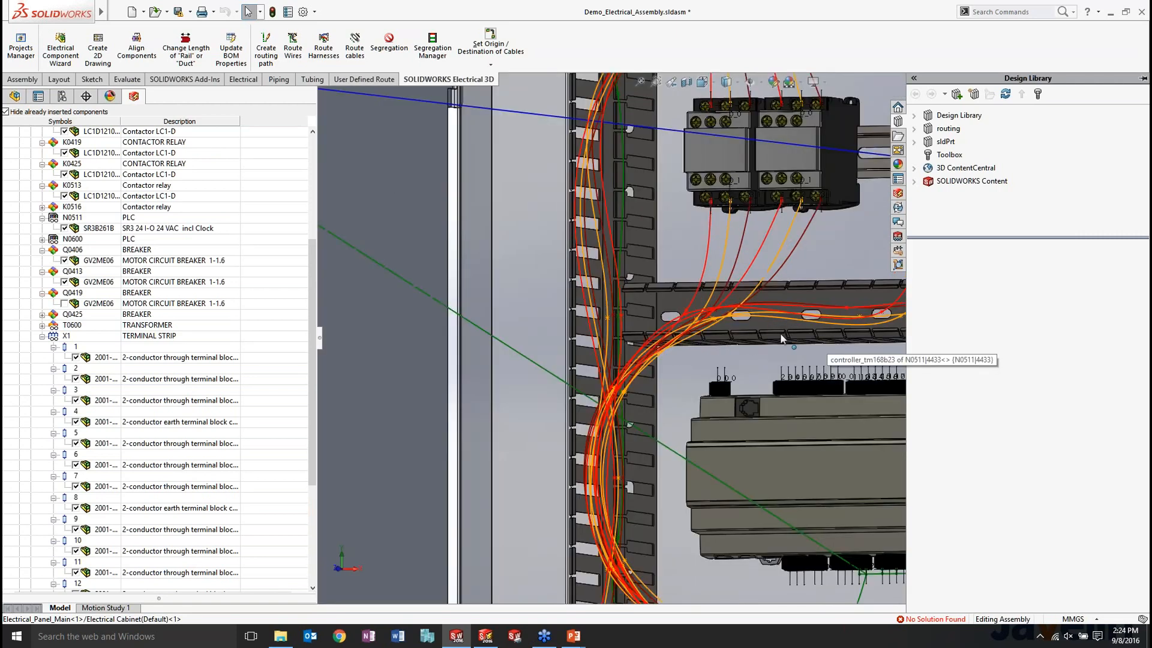
{"action": "scroll", "coordinate": [744, 323], "scroll_direction": "up", "scroll_amount": 6}
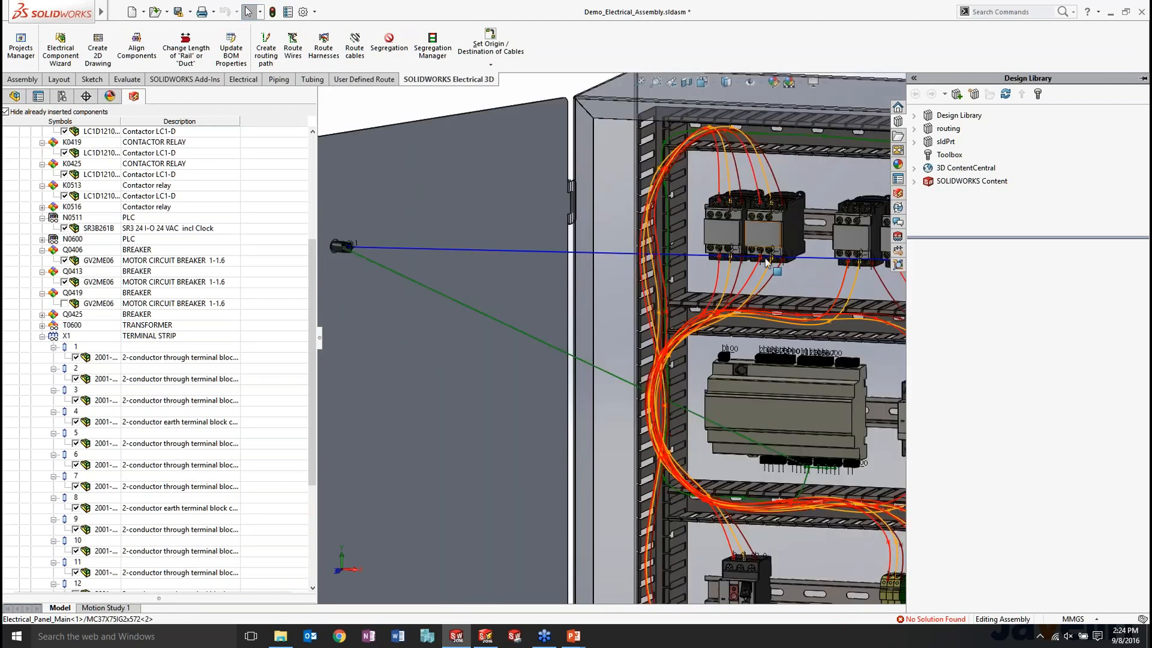
{"action": "scroll", "coordinate": [723, 329], "scroll_direction": "up", "scroll_amount": 5}
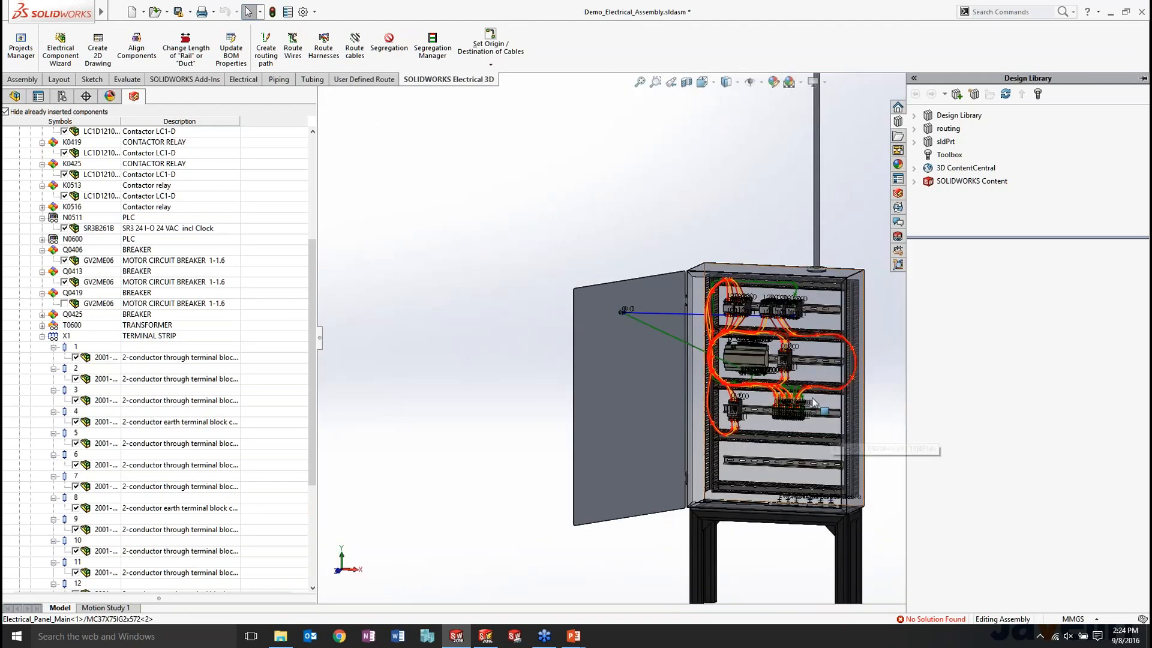
{"action": "scroll", "coordinate": [820, 403], "scroll_direction": "down", "scroll_amount": 6}
{"action": "middle_click_drag", "start_coordinate": [819, 403], "coordinate": [828, 375]}
{"action": "scroll", "coordinate": [735, 402], "scroll_direction": "down", "scroll_amount": 5}
{"action": "middle_click_drag", "start_coordinate": [734, 412], "coordinate": [744, 471]}
{"action": "scroll", "coordinate": [703, 426], "scroll_direction": "up", "scroll_amount": 3}
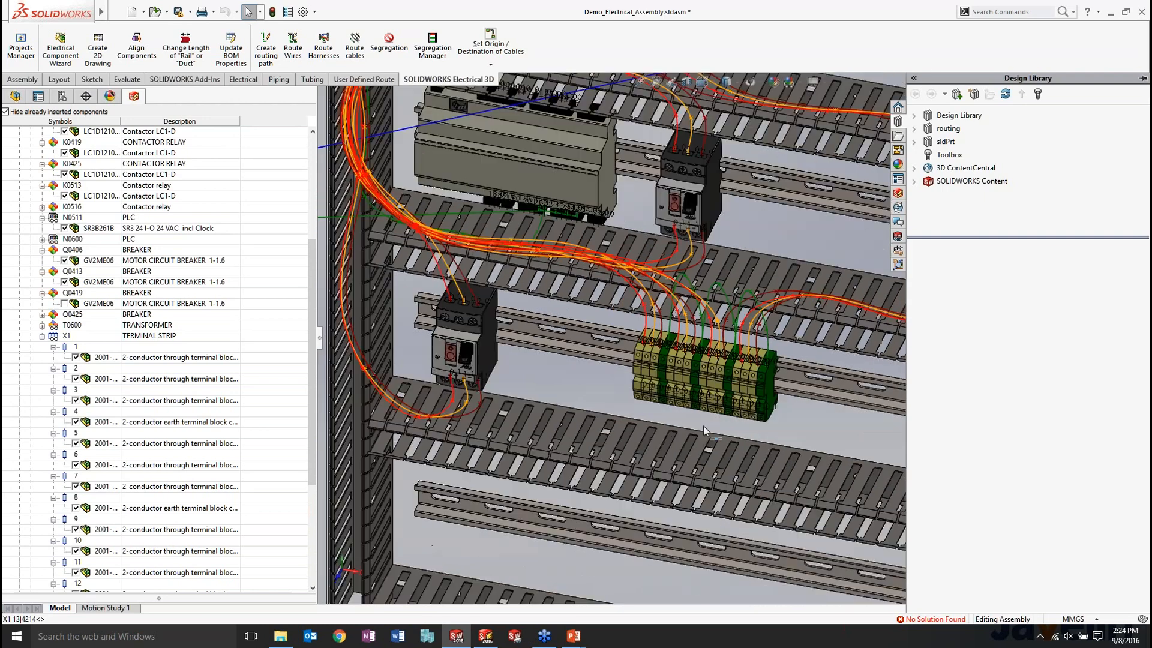
{"action": "scroll", "coordinate": [703, 426], "scroll_direction": "up", "scroll_amount": 5}
{"action": "scroll", "coordinate": [731, 342], "scroll_direction": "up", "scroll_amount": 2}
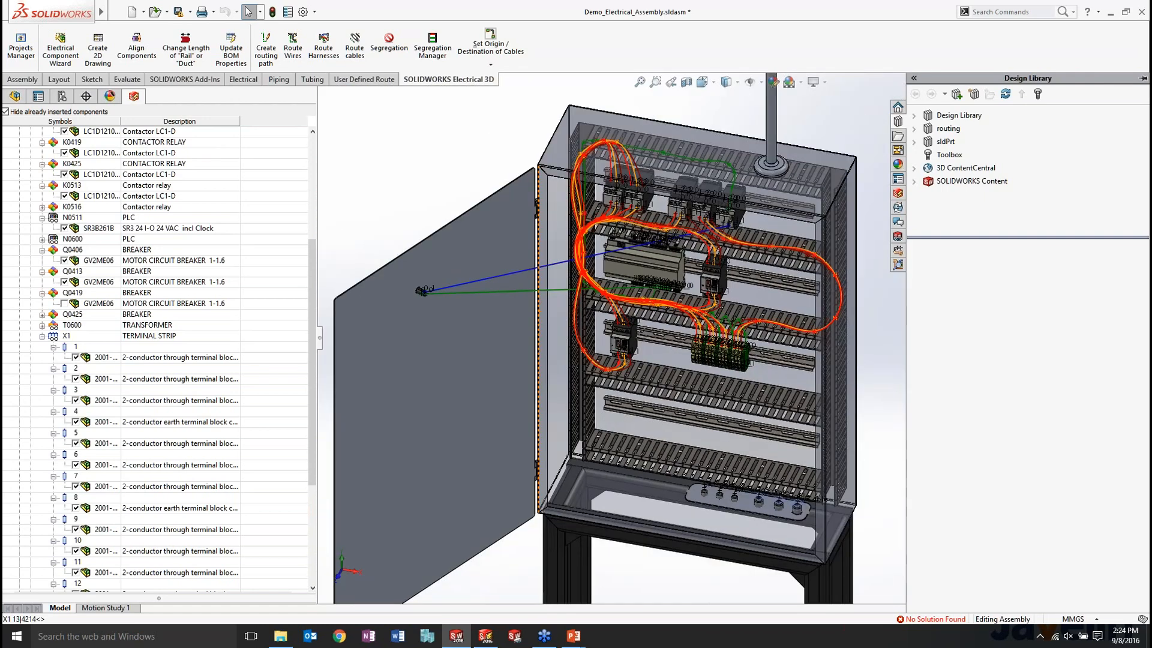
{"action": "left_click", "coordinate": [353, 139]}
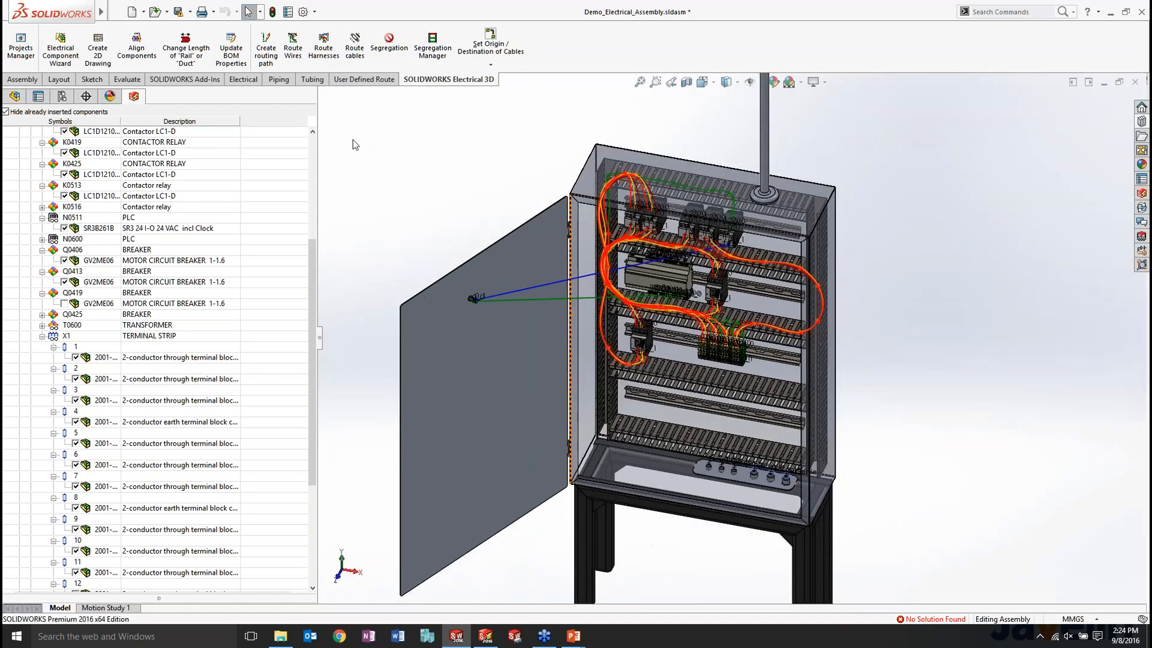
Create a new routing path sketch and pick the door face to sketch on.
{"action": "left_click", "coordinate": [269, 59]}
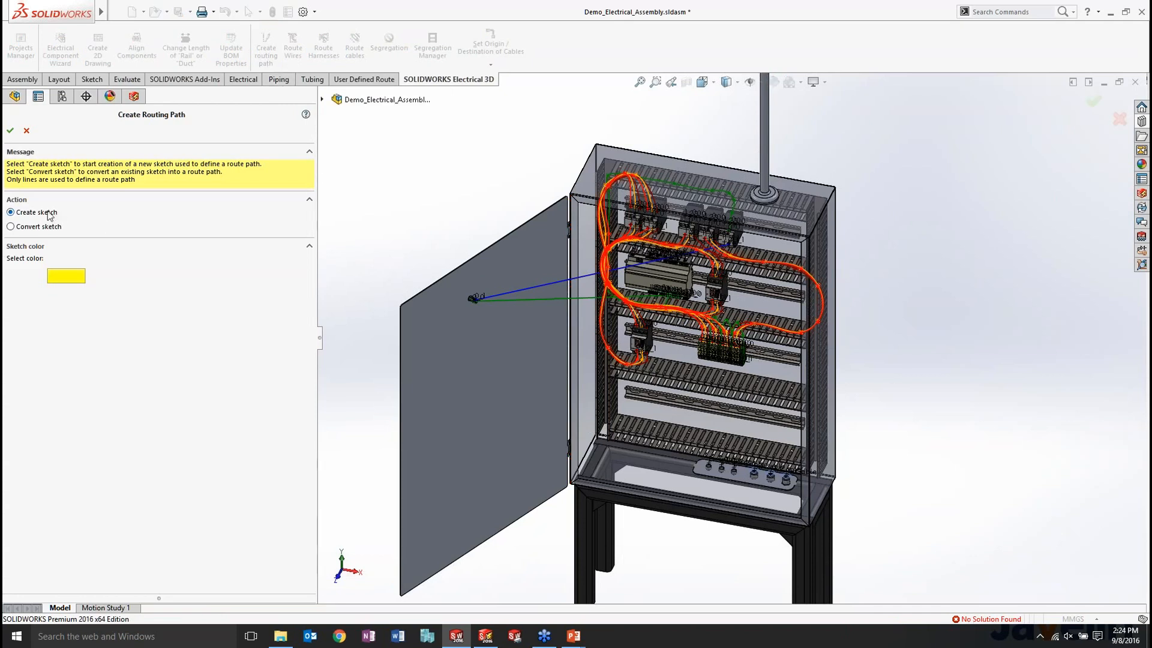
{"action": "left_click", "coordinate": [10, 130]}
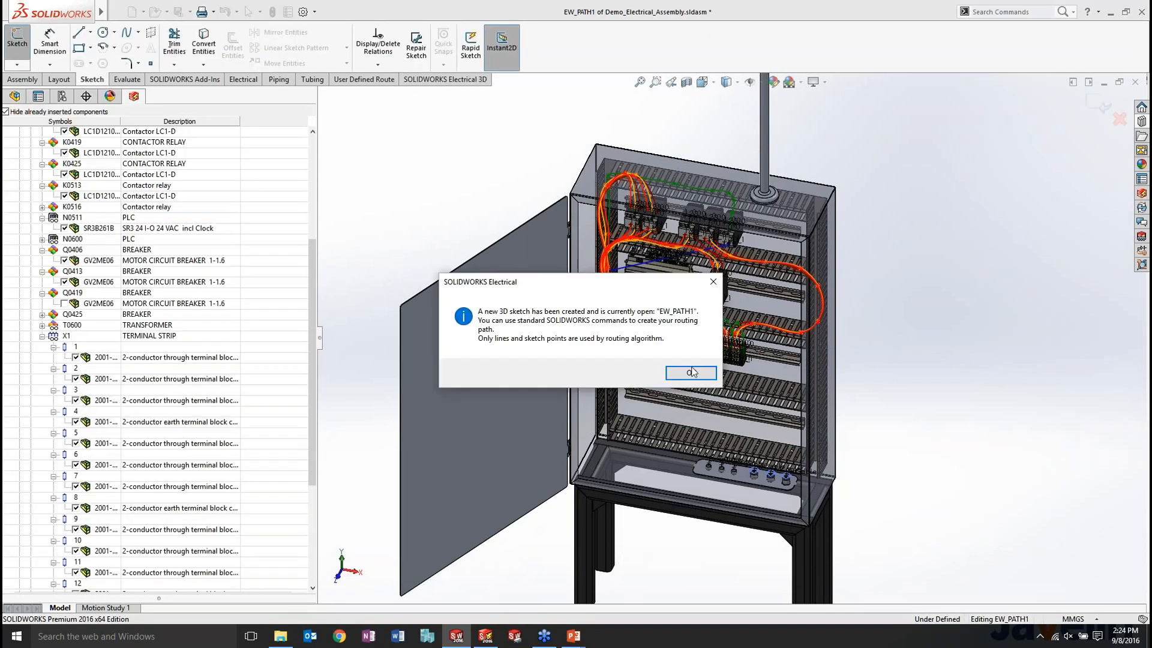
{"action": "left_click", "coordinate": [690, 378]}
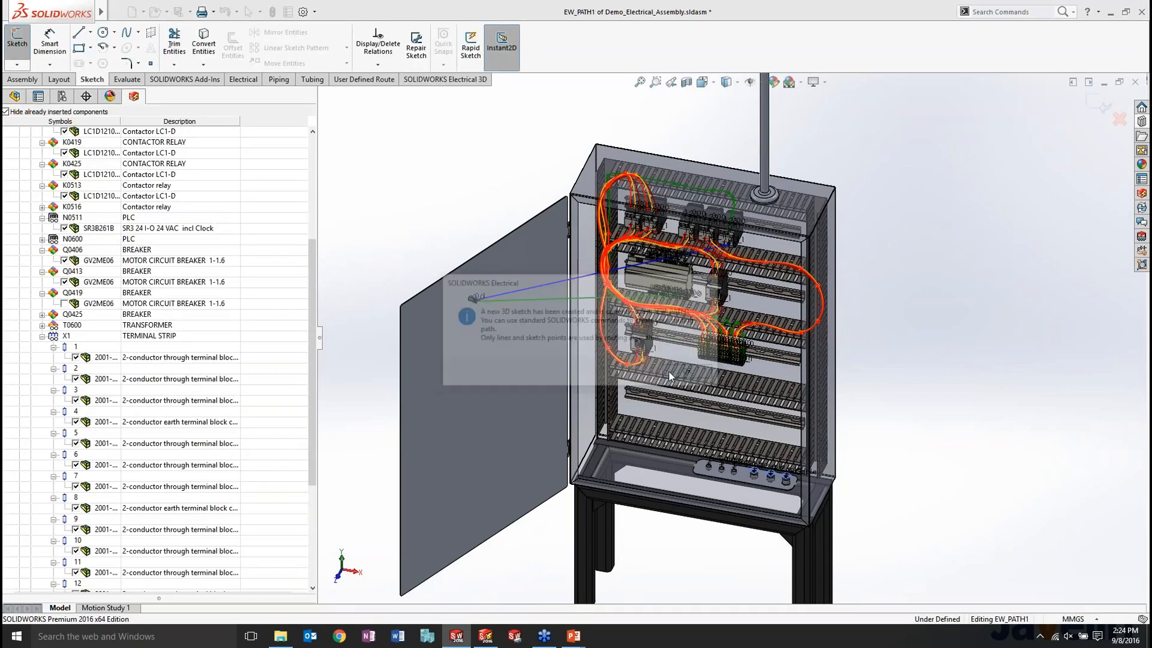
{"action": "left_click", "coordinate": [527, 271]}
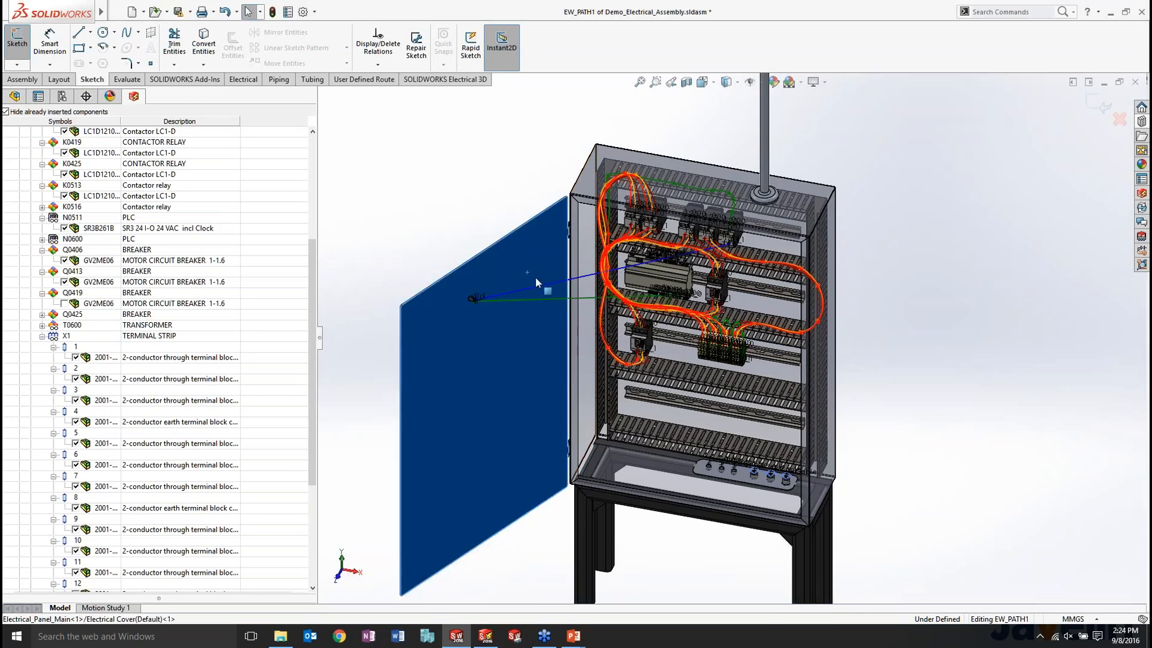
{"action": "scroll", "coordinate": [541, 300], "scroll_direction": "up", "scroll_amount": 5}
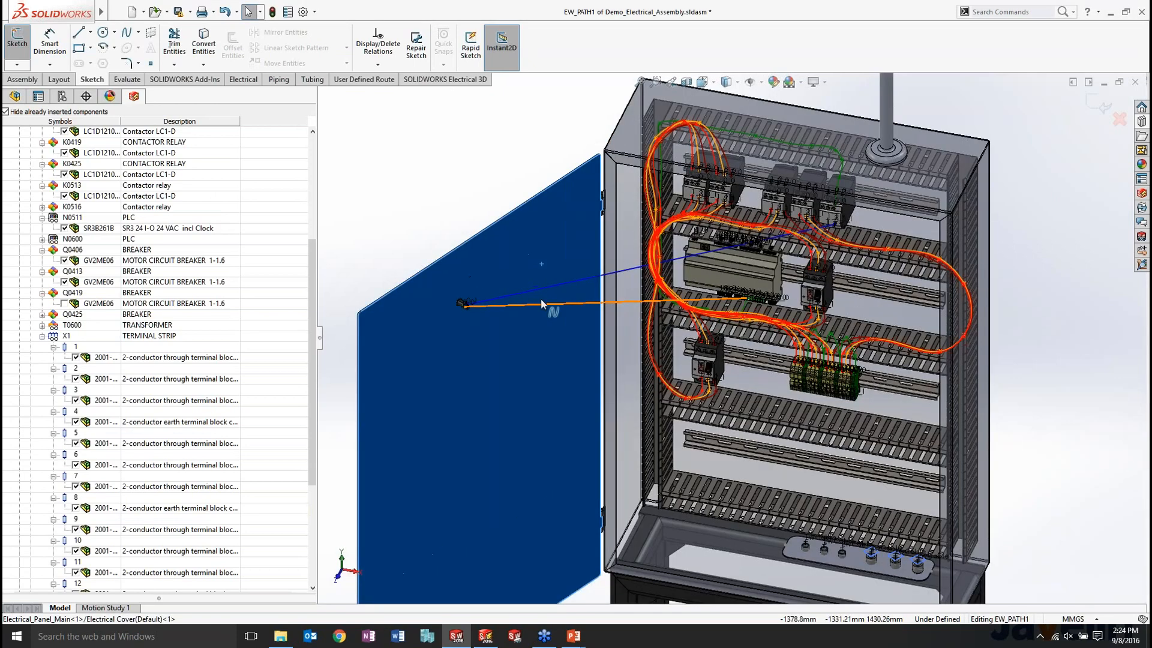
{"action": "middle_click_drag", "start_coordinate": [531, 312], "coordinate": [526, 300]}
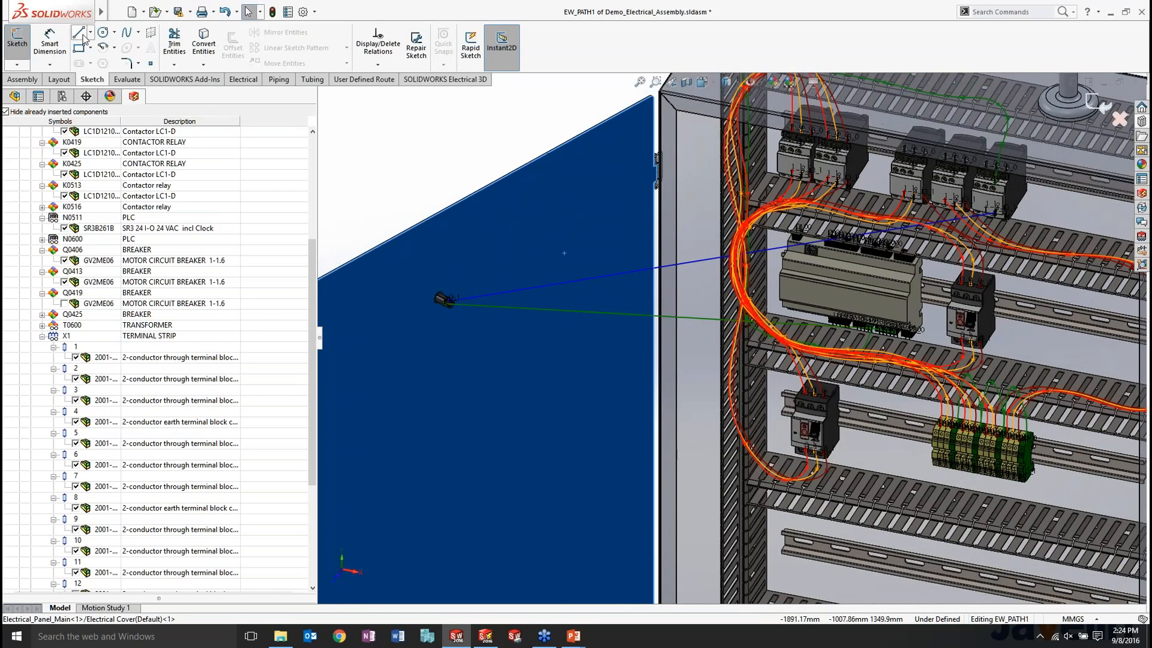
Draw lines from the door across to the cabinet edge and down it, then exit the sketch.
{"action": "left_click", "coordinate": [82, 35]}
{"action": "left_click", "coordinate": [484, 306]}
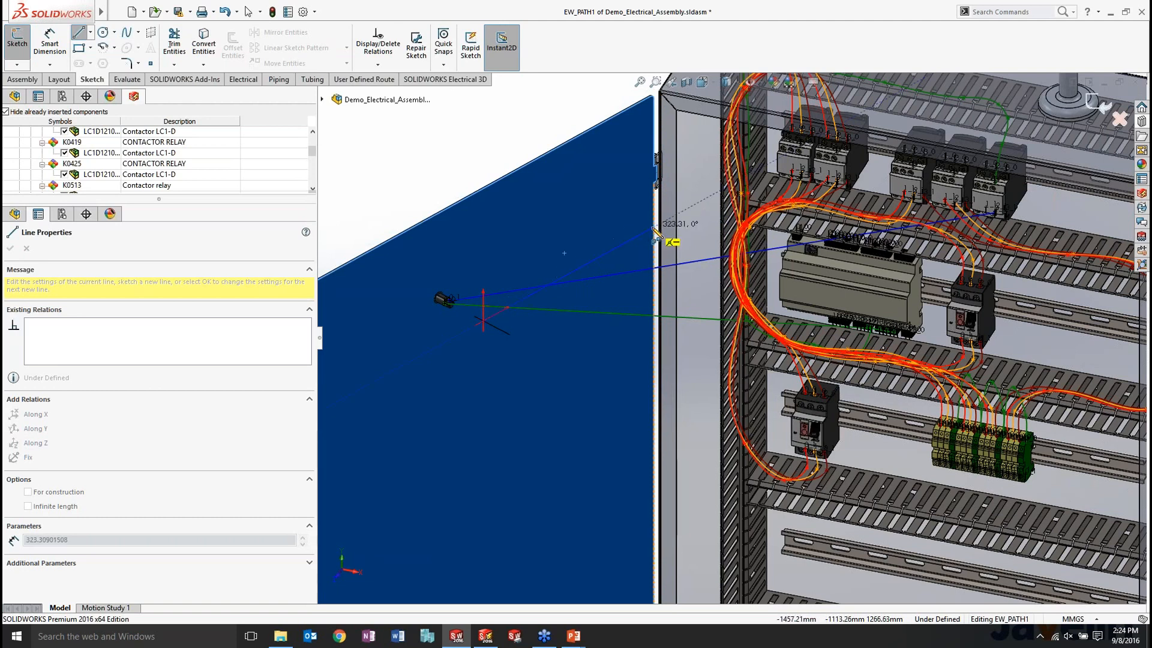
{"action": "left_click", "coordinate": [710, 197]}
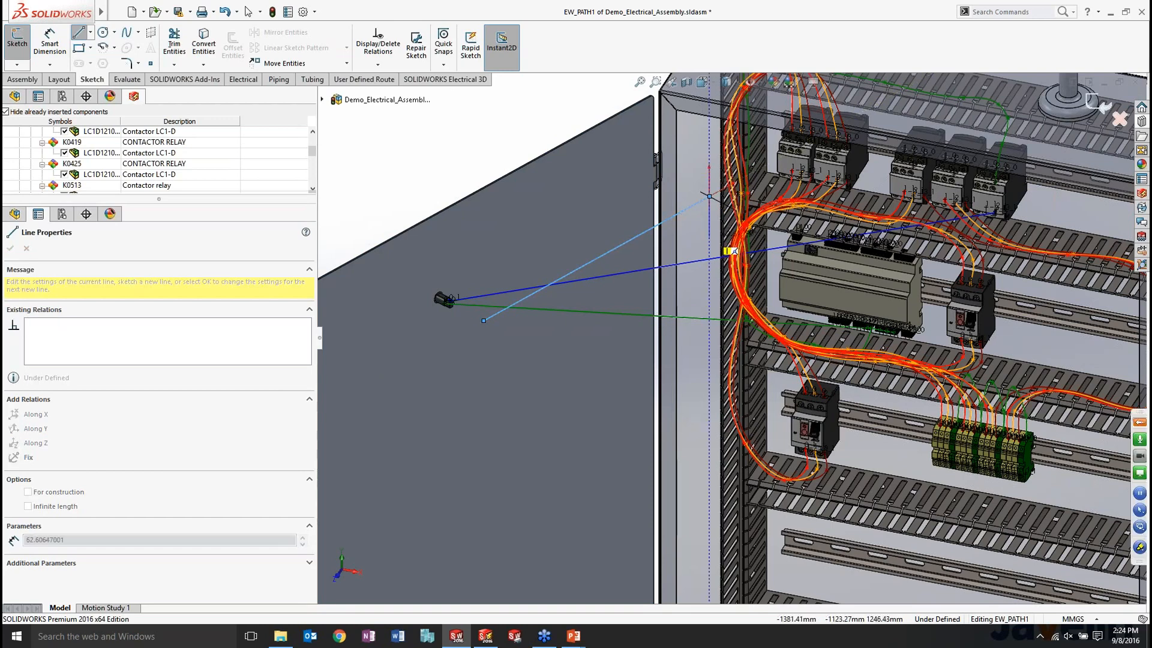
{"action": "key", "text": "ctrl+1"}
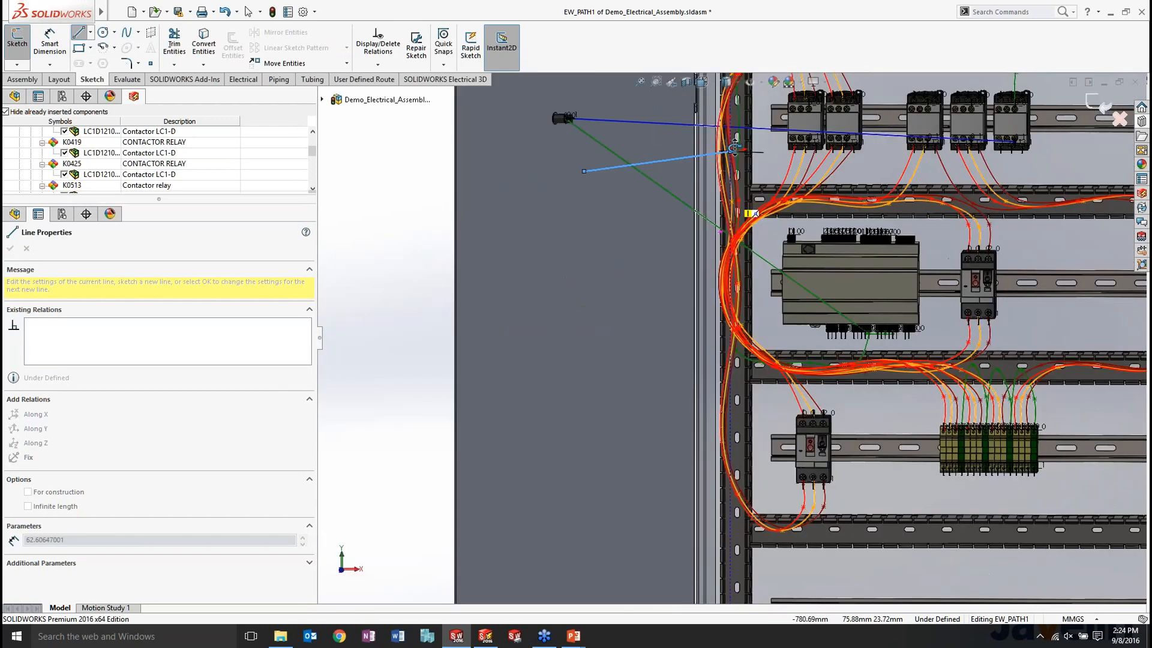
{"action": "left_click", "coordinate": [730, 199]}
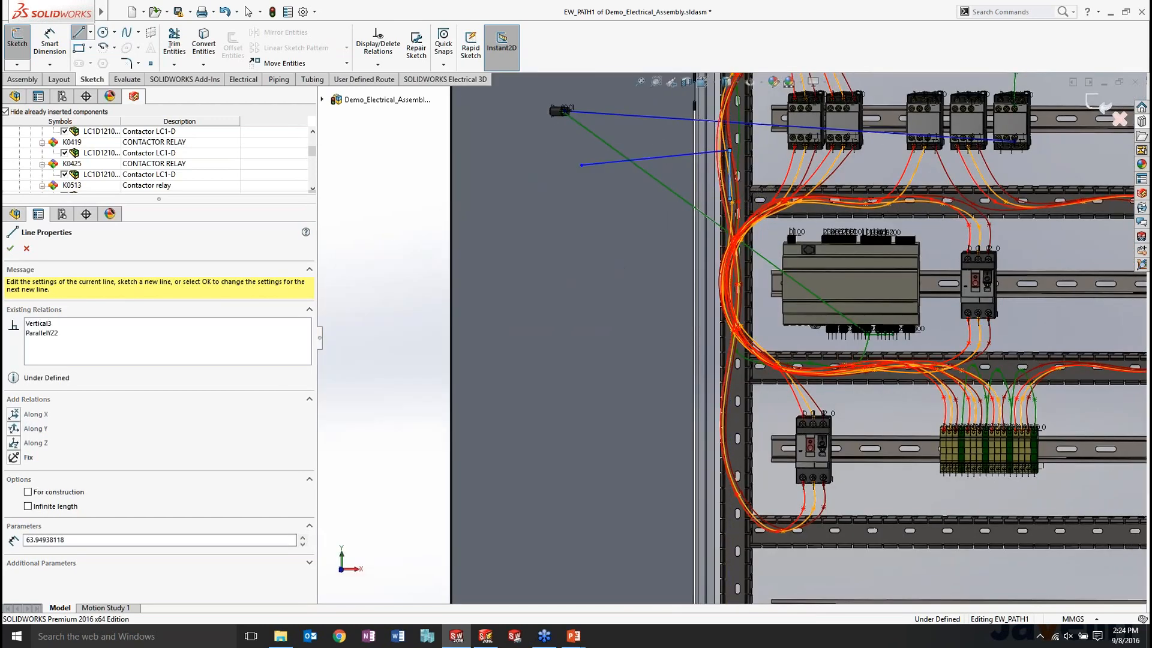
{"action": "key", "text": "Escape"}
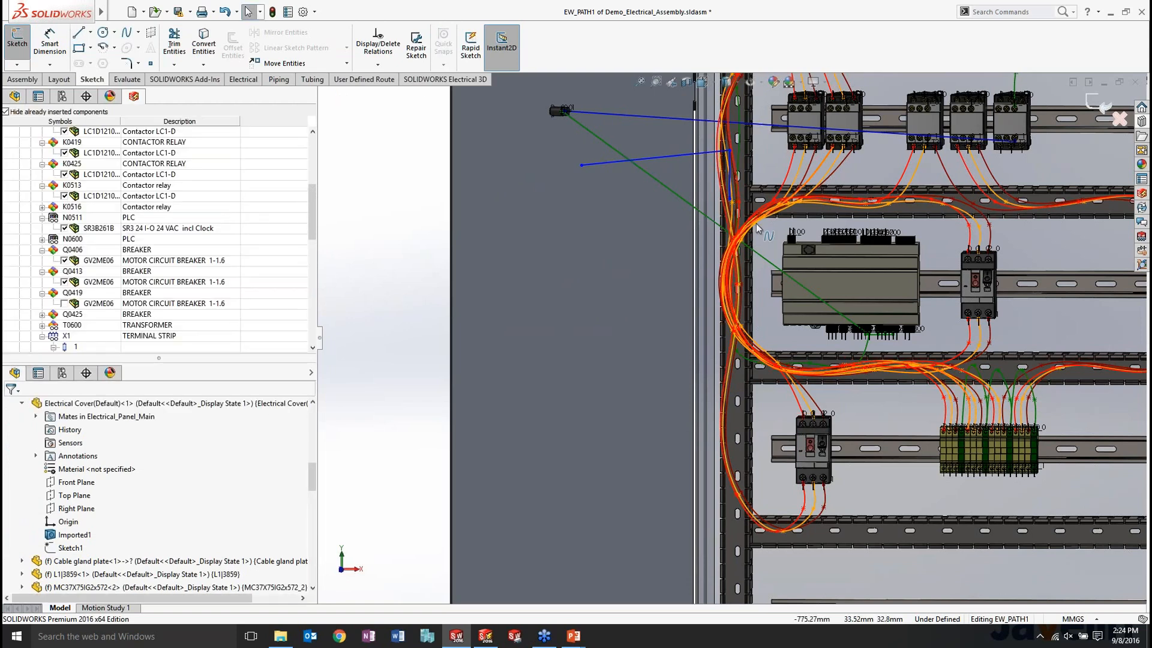
{"action": "scroll", "coordinate": [959, 178], "scroll_direction": "down", "scroll_amount": 5}
{"action": "left_click", "coordinate": [1101, 106]}
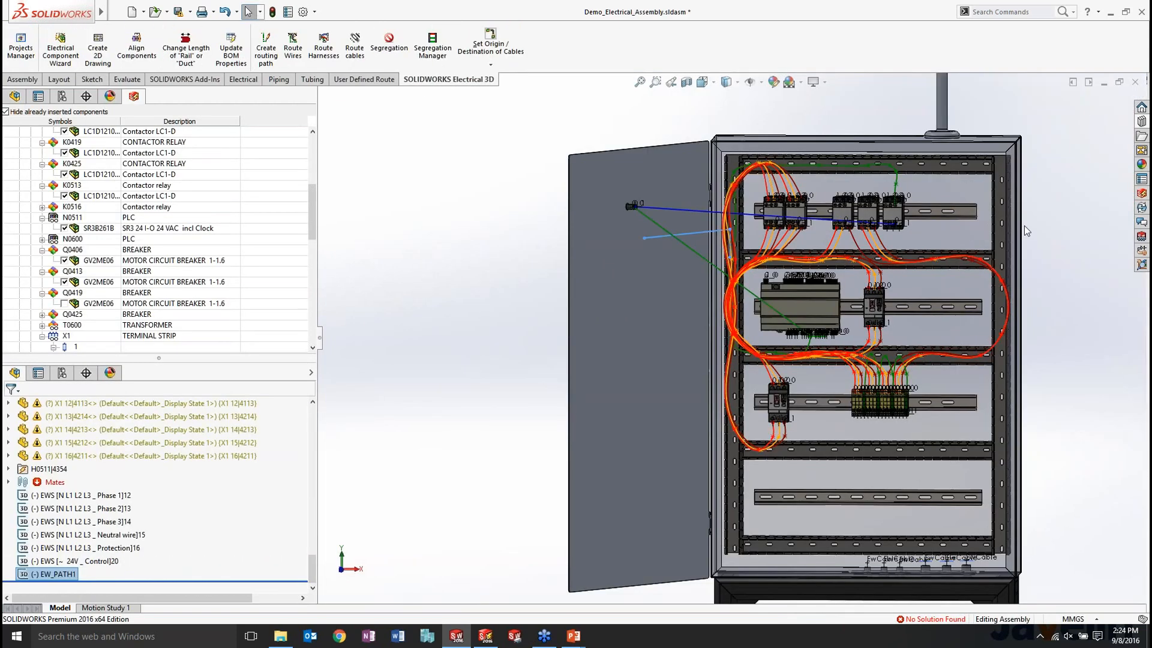
Orbit to an oblique view of the cabinet and box-select all components inside it.
{"action": "middle_click_drag", "start_coordinate": [955, 264], "coordinate": [905, 302]}
{"action": "scroll", "coordinate": [813, 241], "scroll_direction": "down", "scroll_amount": 3}
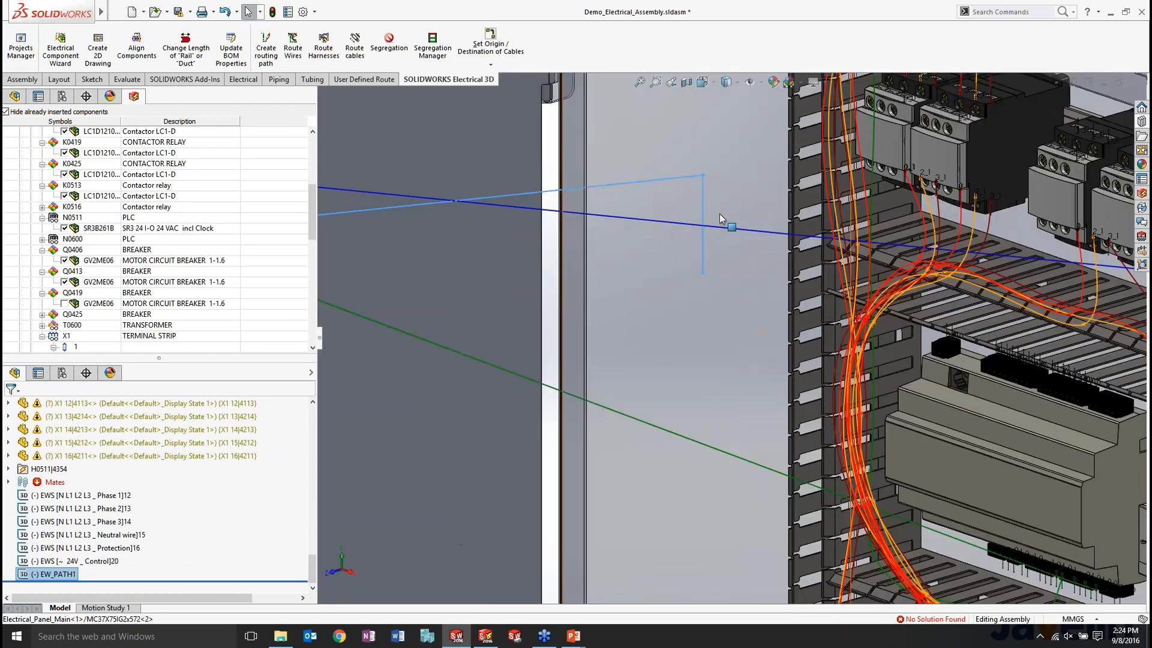
{"action": "scroll", "coordinate": [700, 290], "scroll_direction": "down", "scroll_amount": 2}
{"action": "scroll", "coordinate": [700, 290], "scroll_direction": "up", "scroll_amount": 6}
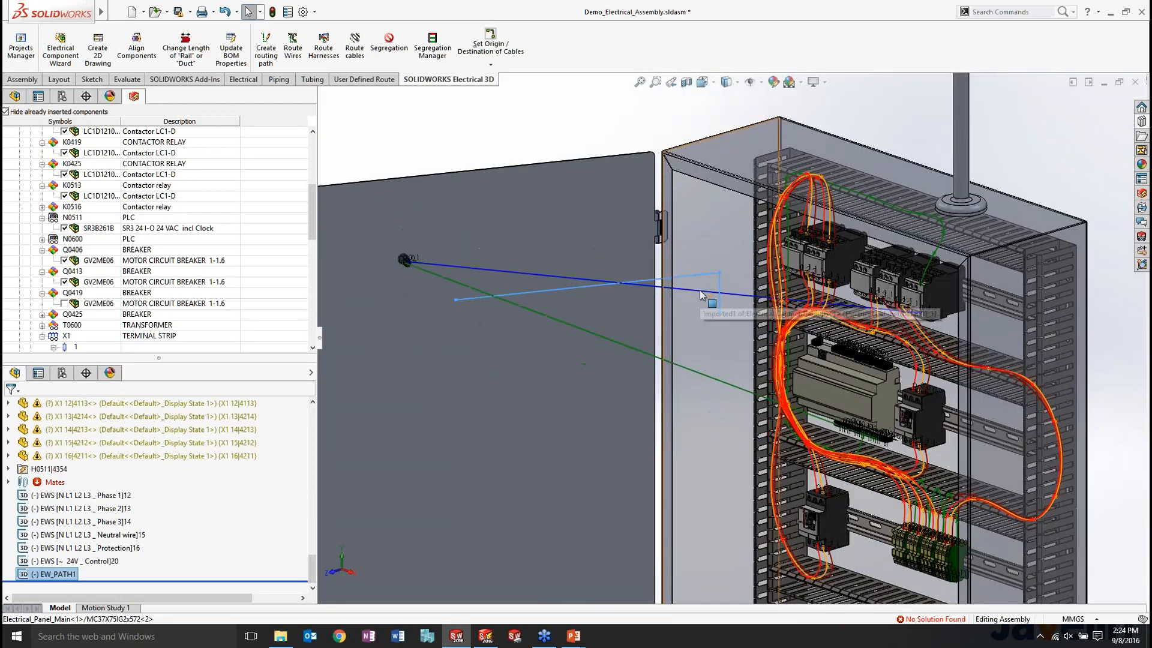
{"action": "middle_click_drag", "start_coordinate": [944, 300], "coordinate": [965, 290]}
{"action": "scroll", "coordinate": [733, 336], "scroll_direction": "up", "scroll_amount": 3}
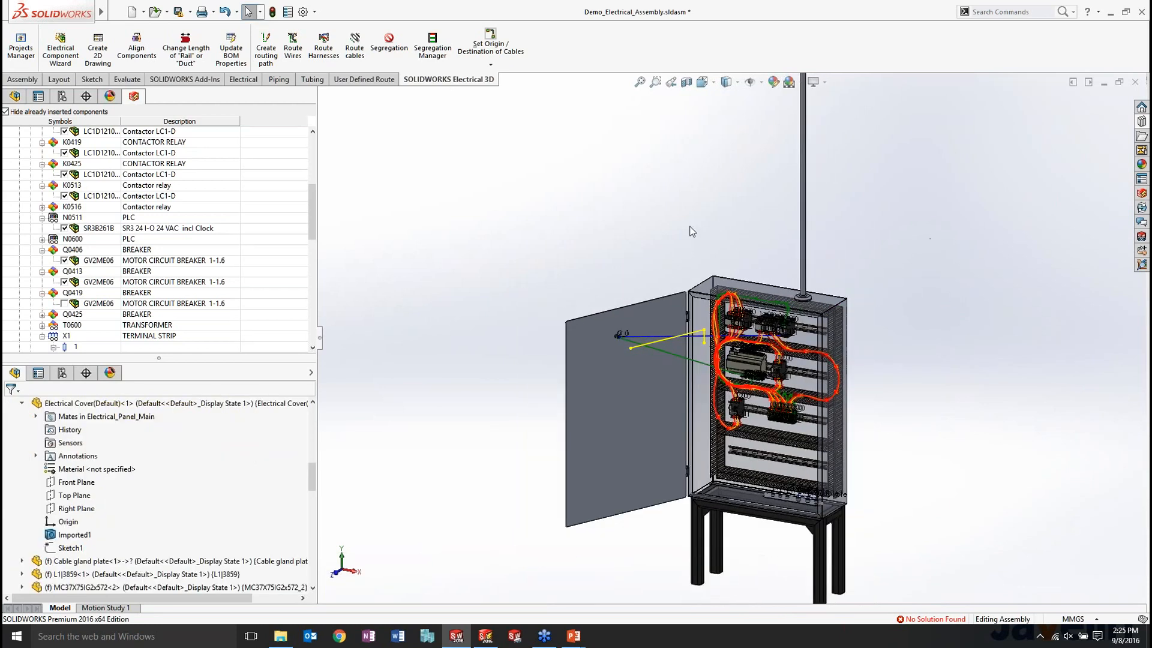
{"action": "left_click_drag", "start_coordinate": [623, 264], "coordinate": [895, 542]}
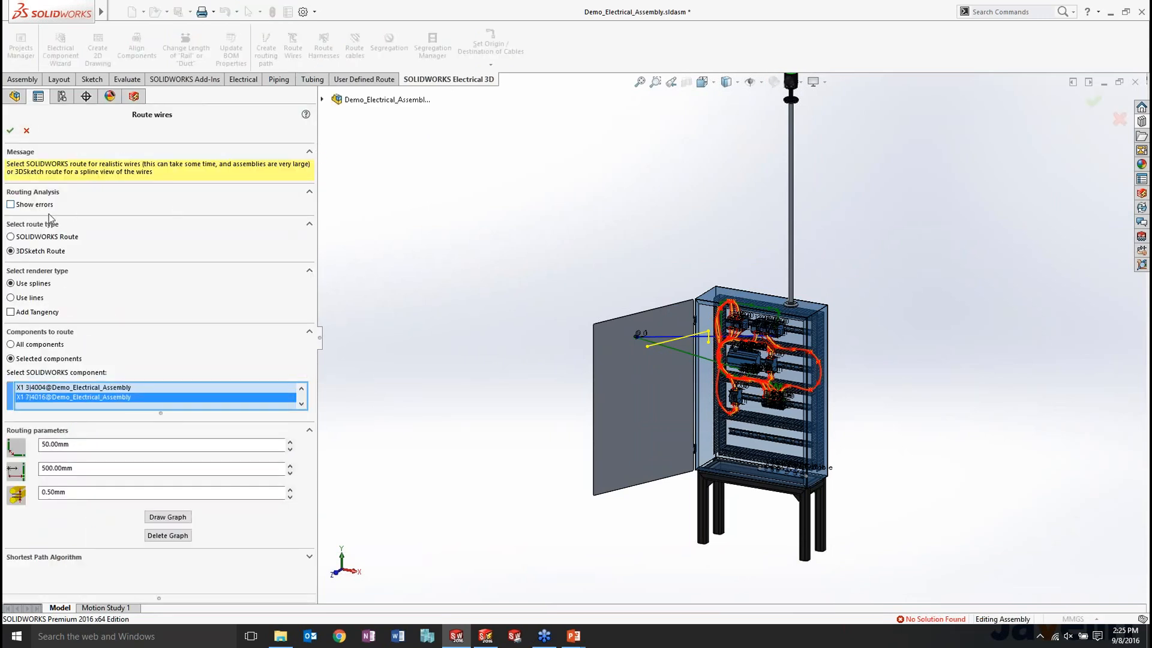
Route the wires for the selected X1 terminals as a 3D sketch spline route.
{"action": "left_click", "coordinate": [10, 131]}
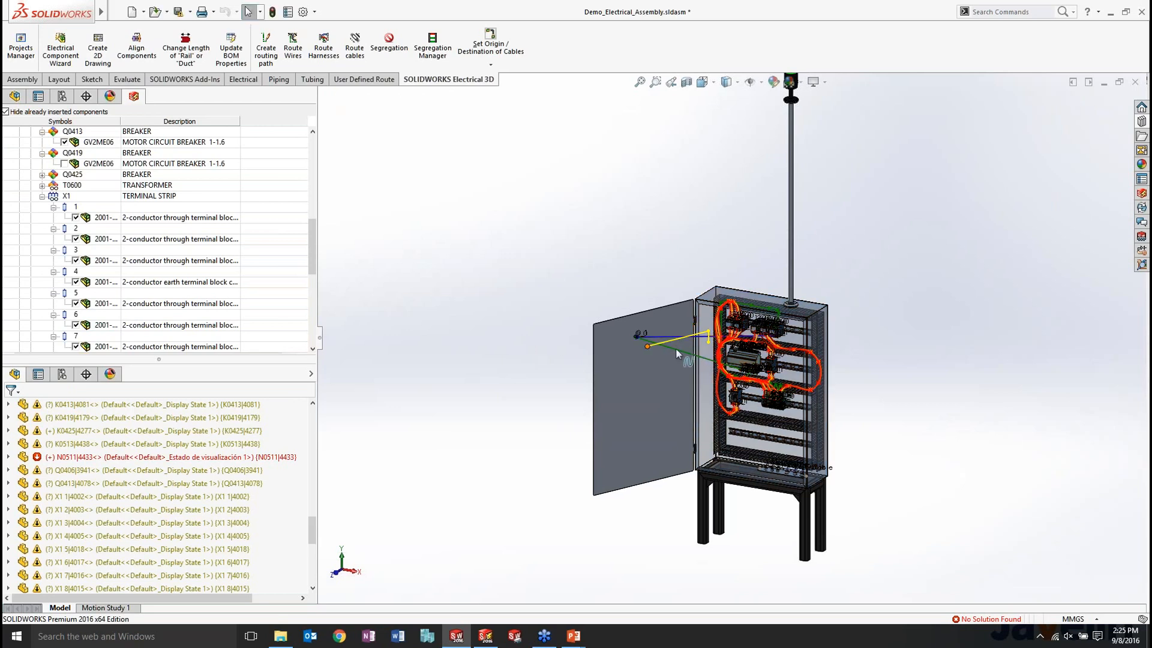
{"action": "scroll", "coordinate": [696, 343], "scroll_direction": "down", "scroll_amount": 3}
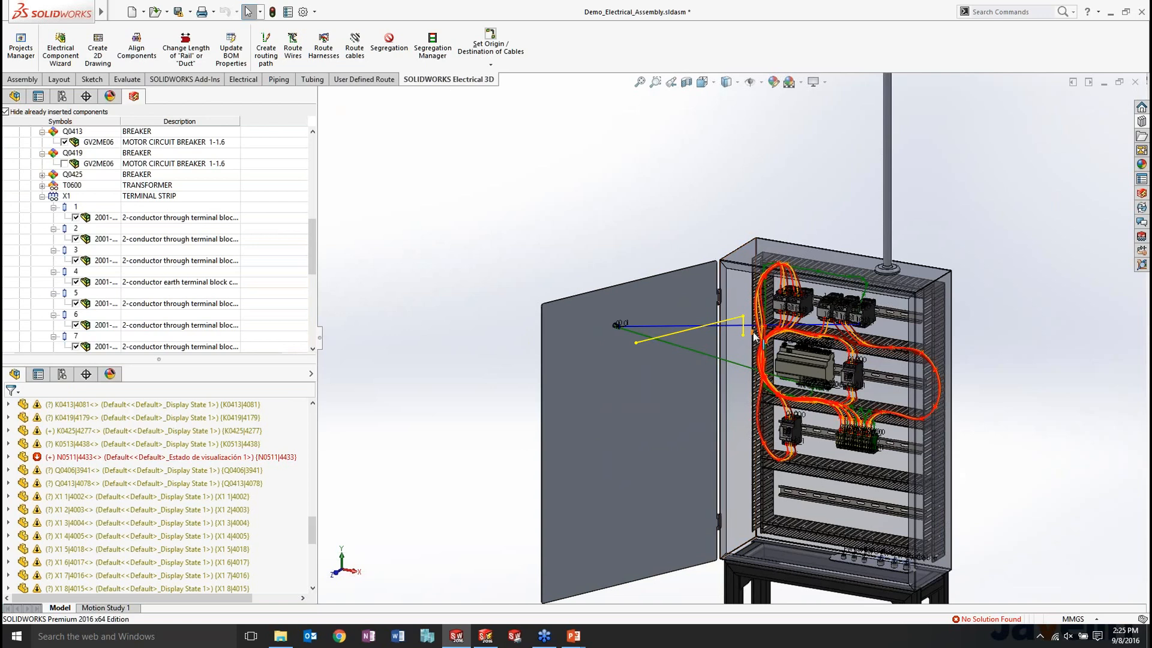
{"action": "scroll", "coordinate": [950, 270], "scroll_direction": "up", "scroll_amount": 3}
Check the routed door-light wires from a near-front view, then bring up the 2D cabinet layout window.
{"action": "middle_click_drag", "start_coordinate": [930, 268], "coordinate": [907, 242]}
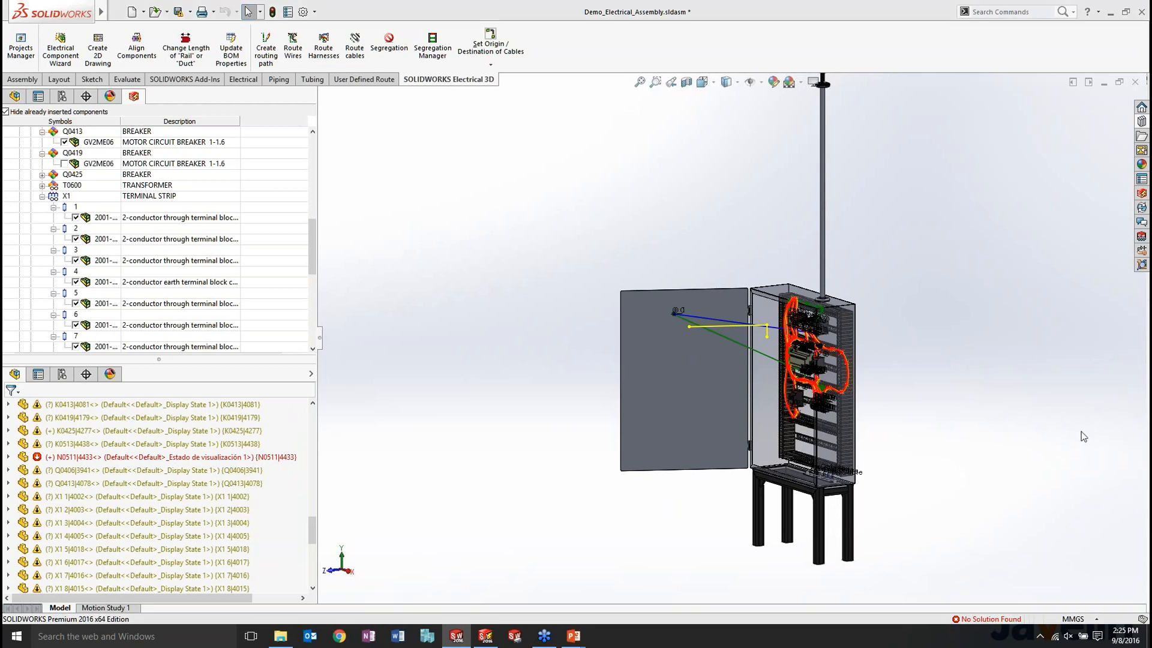
{"action": "scroll", "coordinate": [888, 339], "scroll_direction": "down", "scroll_amount": 3}
{"action": "mouse_move", "coordinate": [888, 339]}
{"action": "middle_mouse_down"}
{"action": "mouse_move", "coordinate": [891, 352]}
{"action": "mouse_move", "coordinate": [876, 355]}
{"action": "middle_mouse_up"}
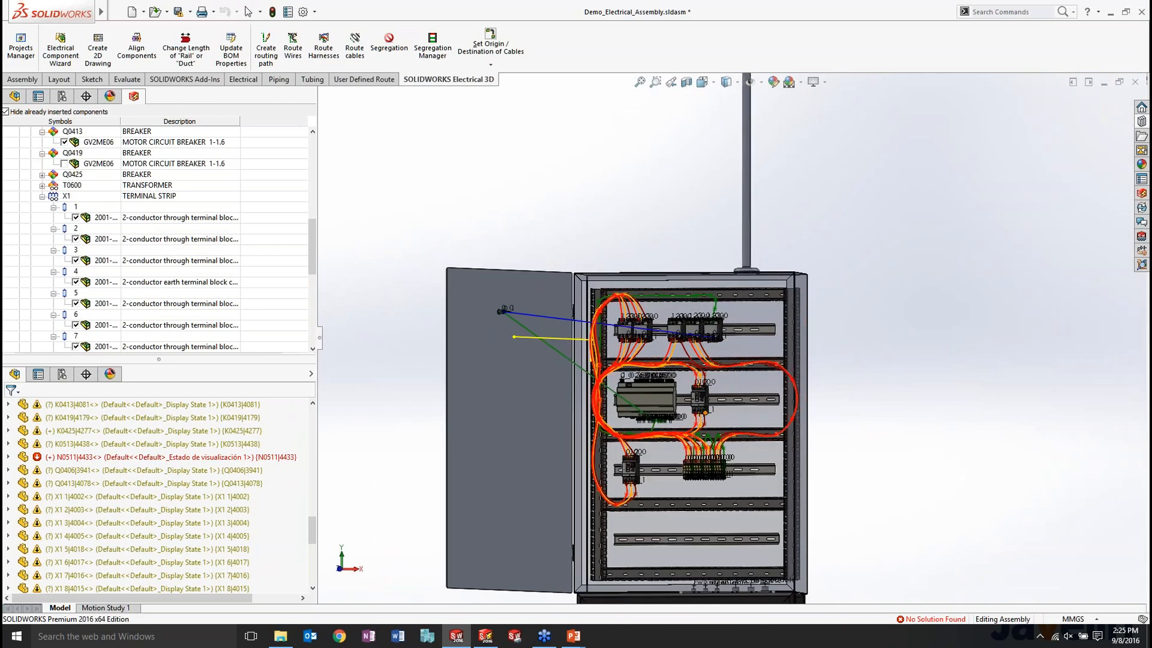
{"action": "left_click", "coordinate": [491, 636]}
Show the List of wires by line style report sorted by Length.
{"action": "left_click", "coordinate": [495, 51]}
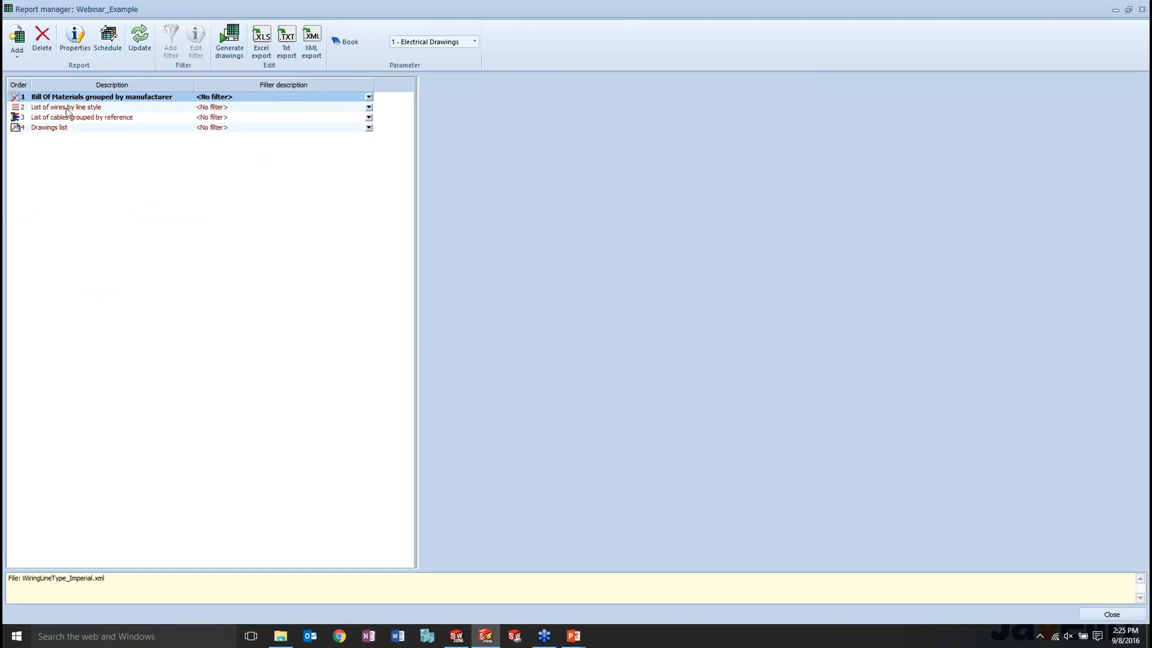
{"action": "left_click", "coordinate": [67, 108]}
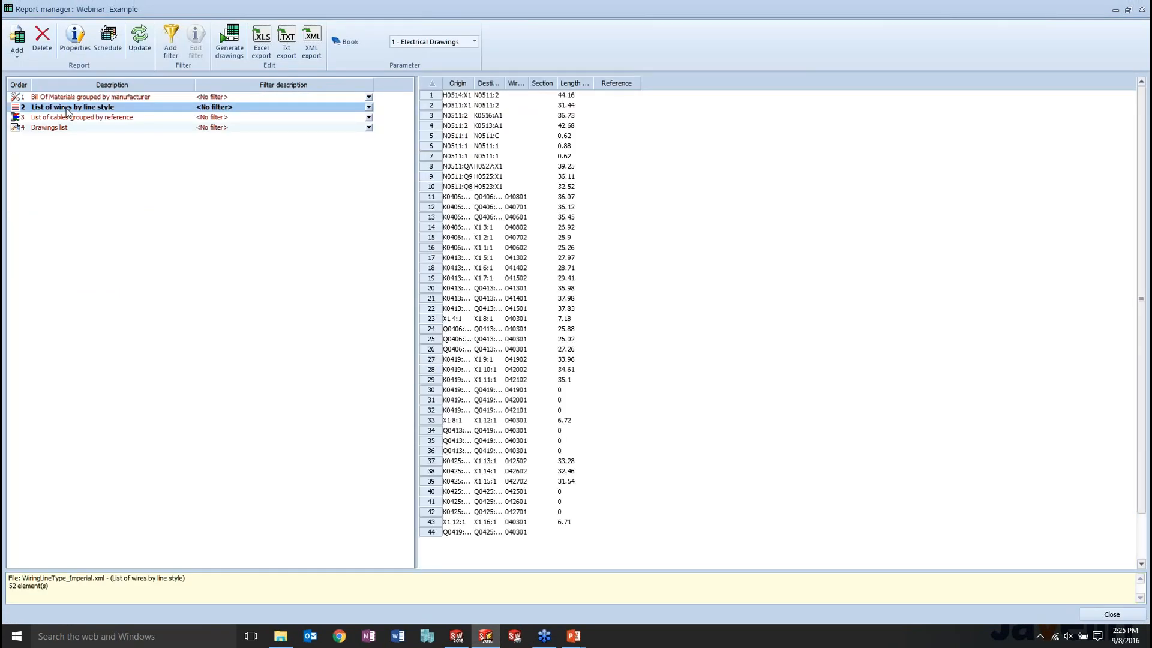
{"action": "scroll", "coordinate": [581, 253], "scroll_direction": "down", "scroll_amount": 2}
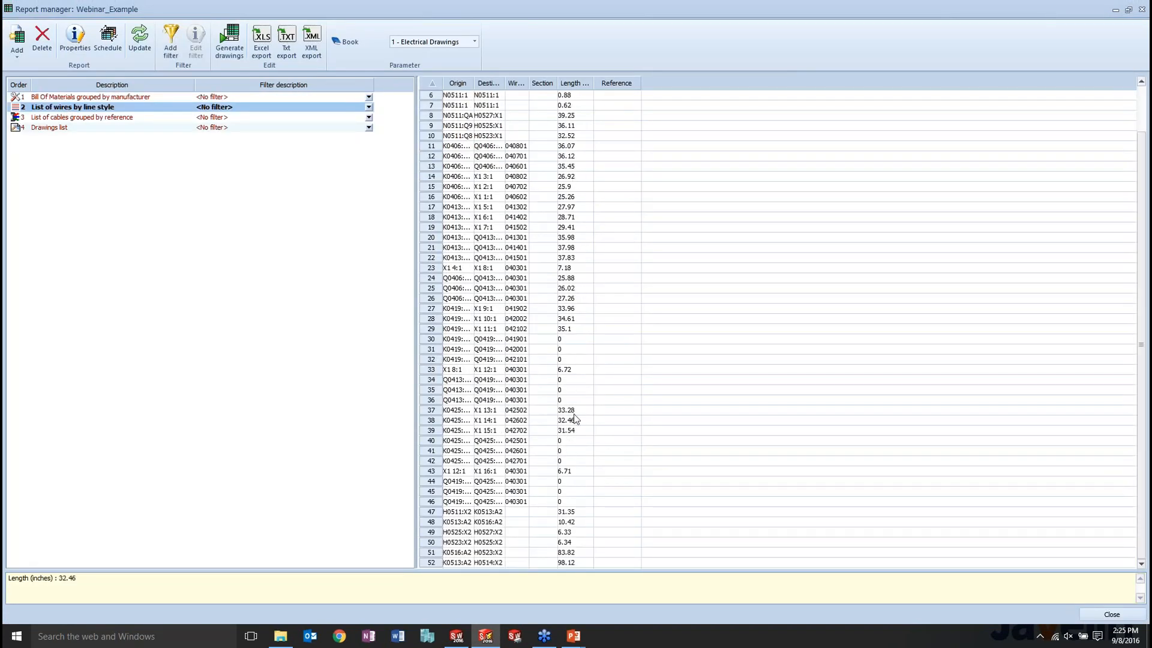
{"action": "left_click", "coordinate": [575, 83]}
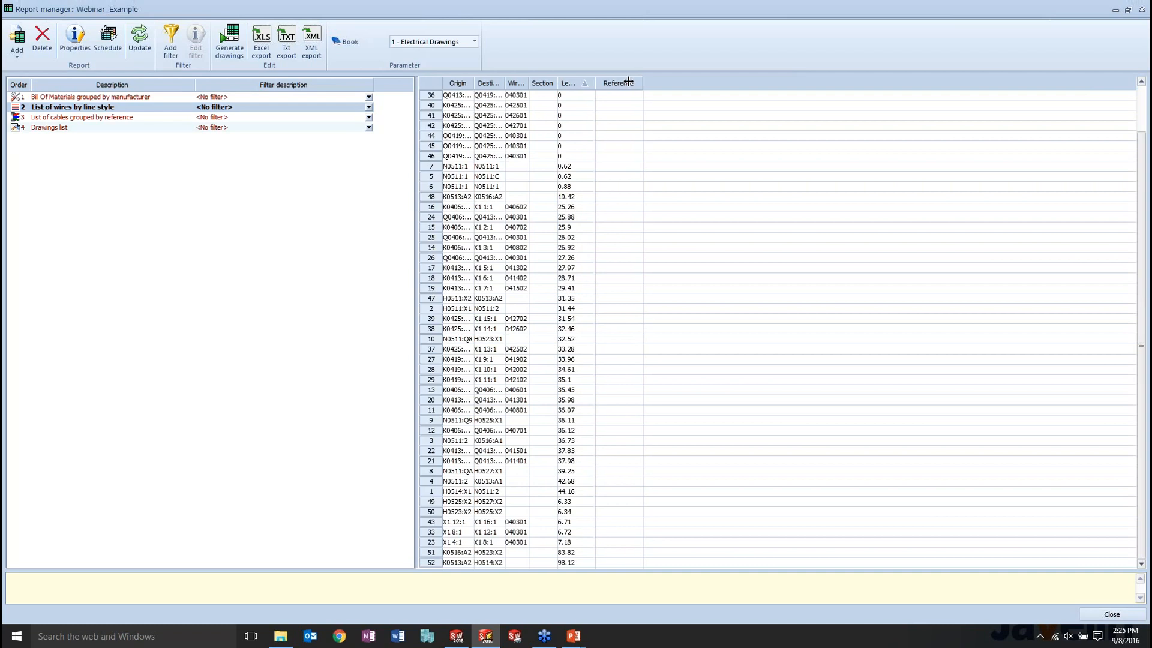
{"action": "double_click", "coordinate": [595, 83]}
Widen the Origin, Destination and Wire number columns, check the N0511:1 wire length, and close the report.
{"action": "left_click_drag", "start_coordinate": [474, 85], "coordinate": [504, 83]}
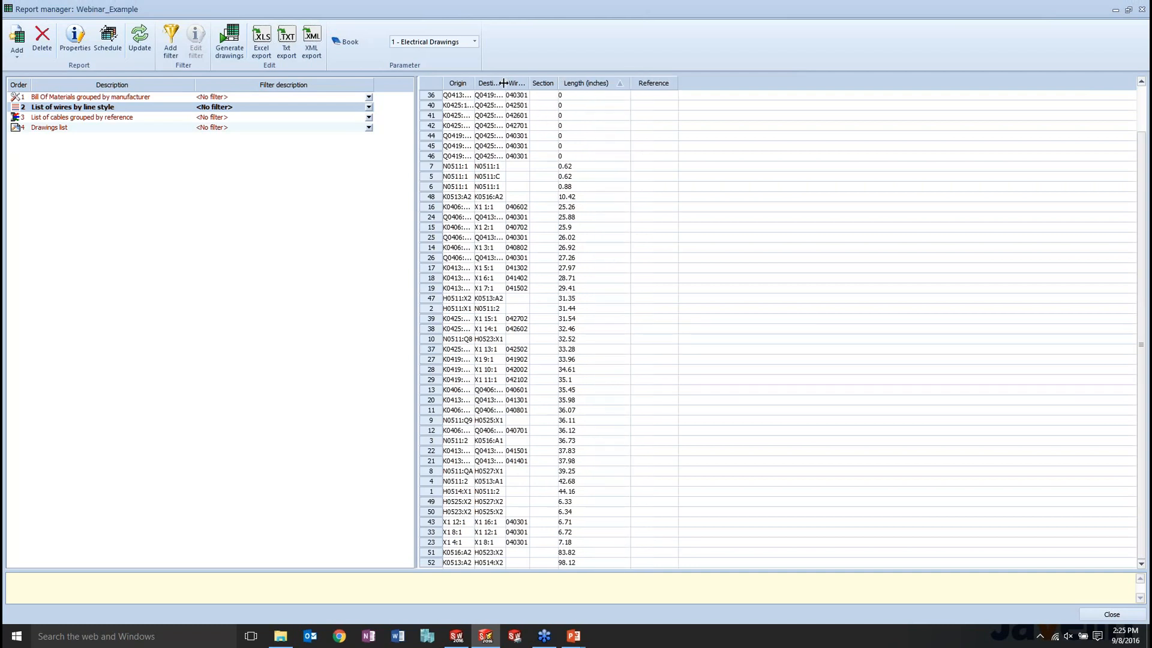
{"action": "double_click", "coordinate": [535, 83]}
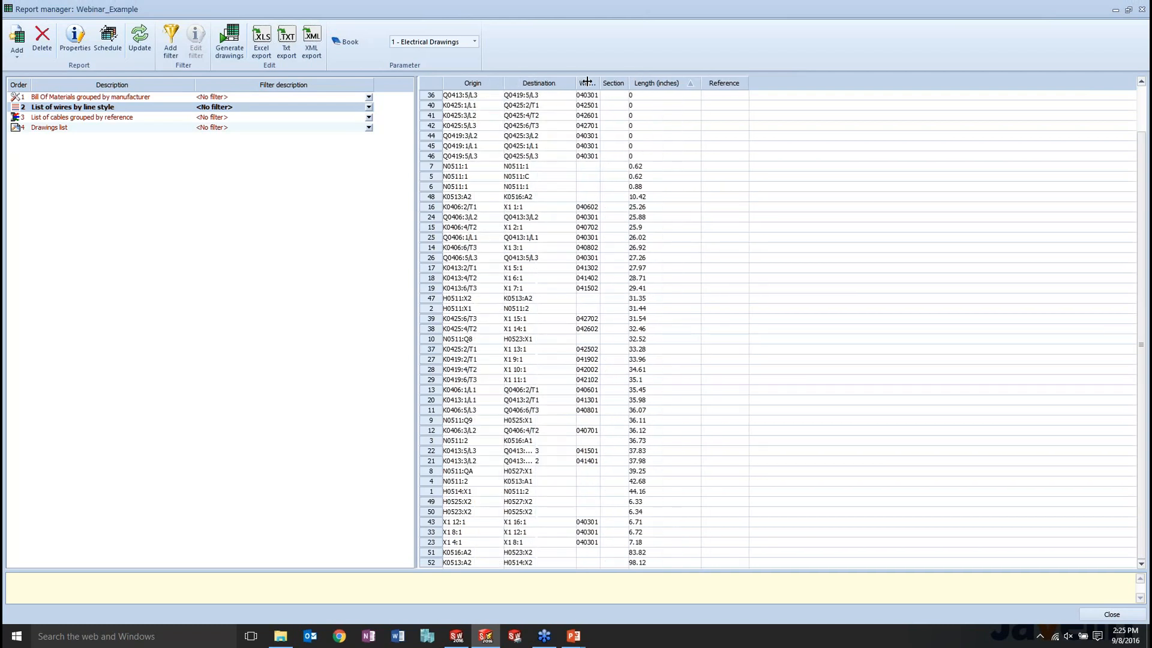
{"action": "double_click", "coordinate": [600, 83]}
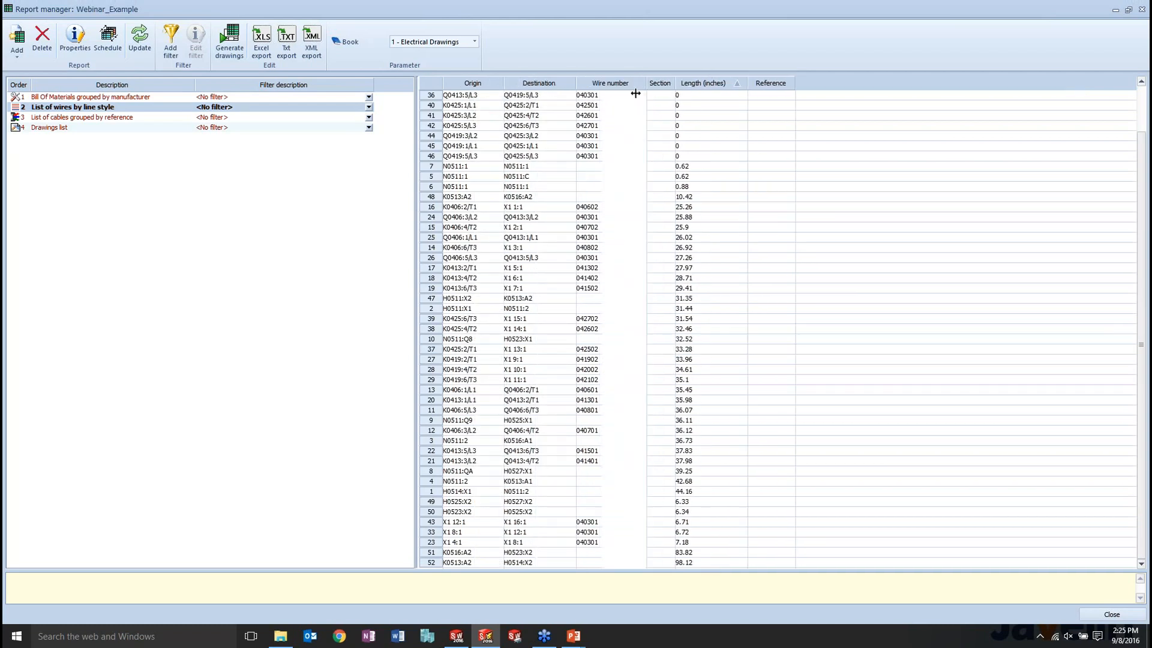
{"action": "left_click", "coordinate": [696, 168]}
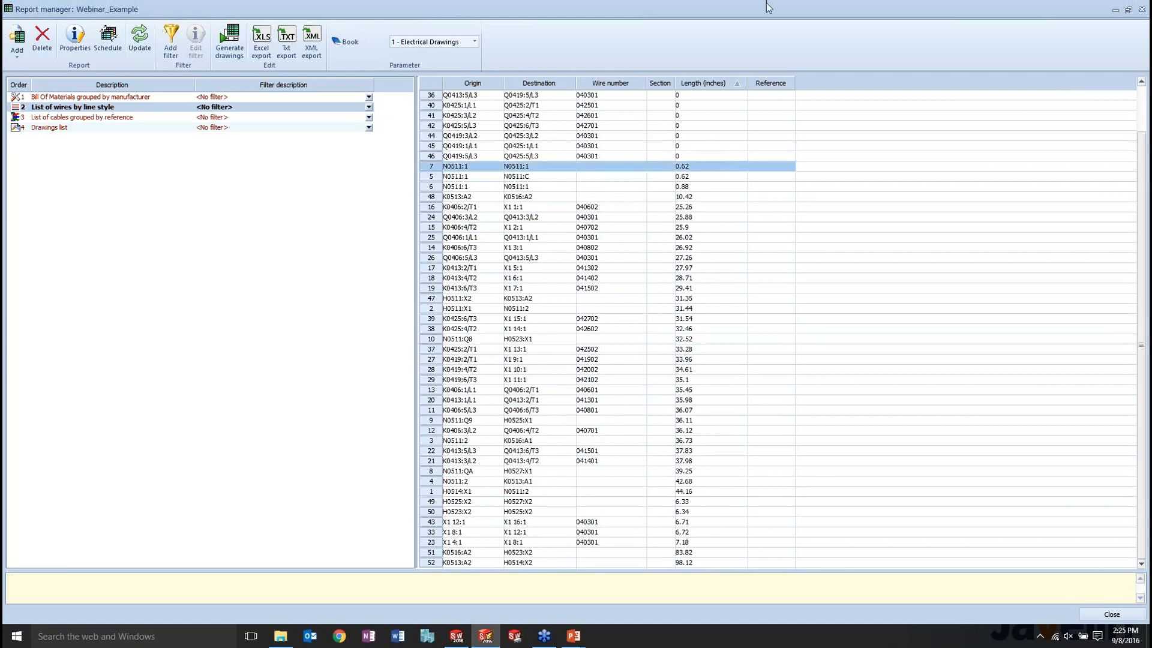
{"action": "left_click_drag", "start_coordinate": [750, 11], "coordinate": [492, 183]}
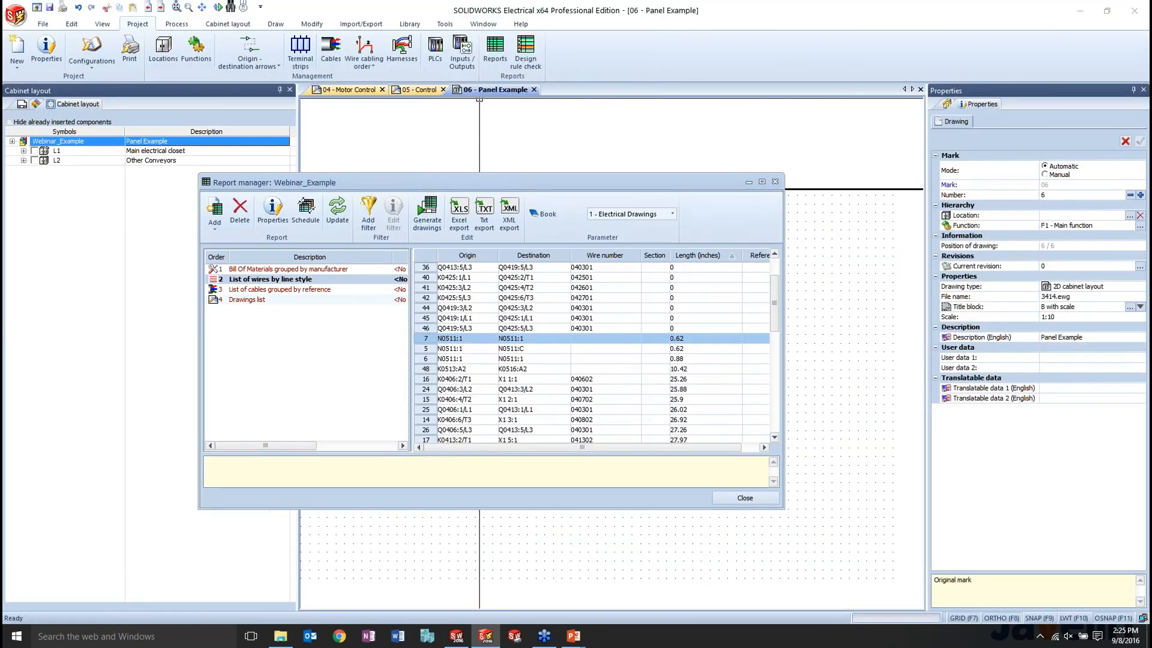
{"action": "left_click", "coordinate": [775, 182]}
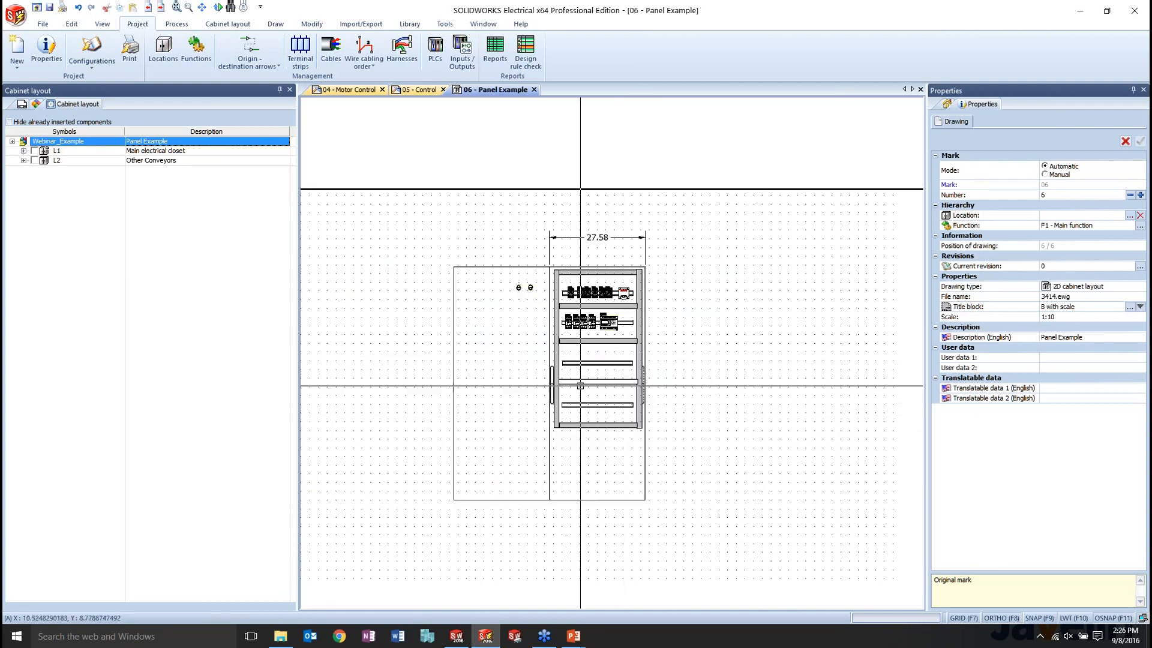
Return to the PowerPoint slide show and advance to the Automate Mundane Tasks slide.
{"action": "mouse_move", "coordinate": [488, 643]}
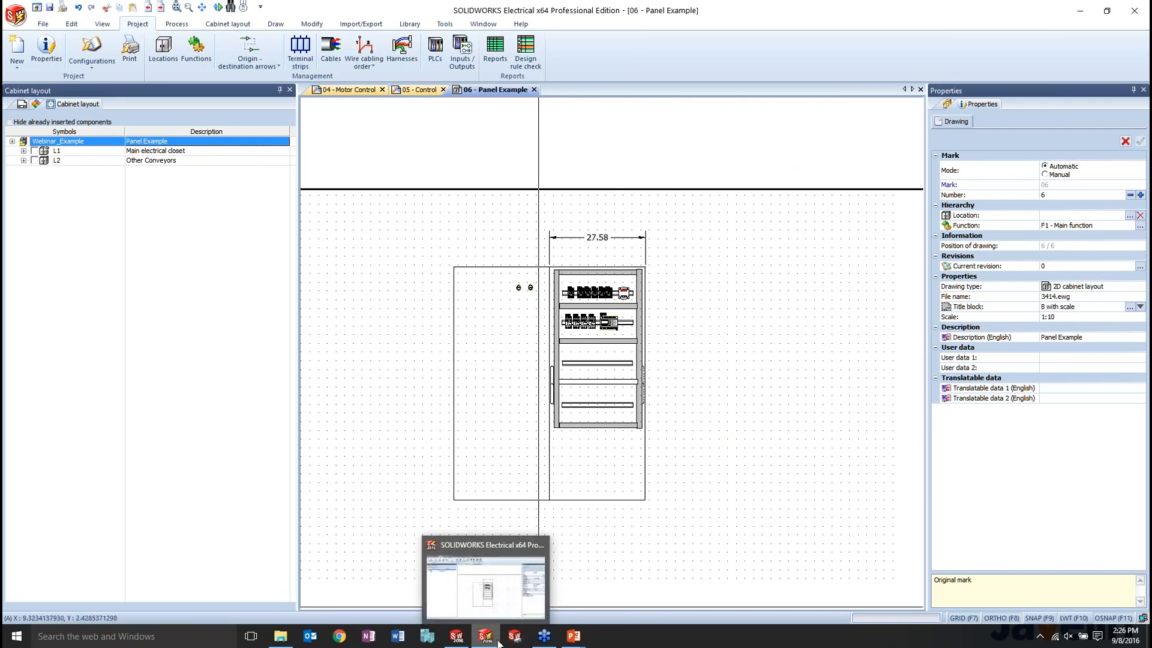
{"action": "mouse_move", "coordinate": [573, 637]}
{"action": "left_click", "coordinate": [638, 580]}
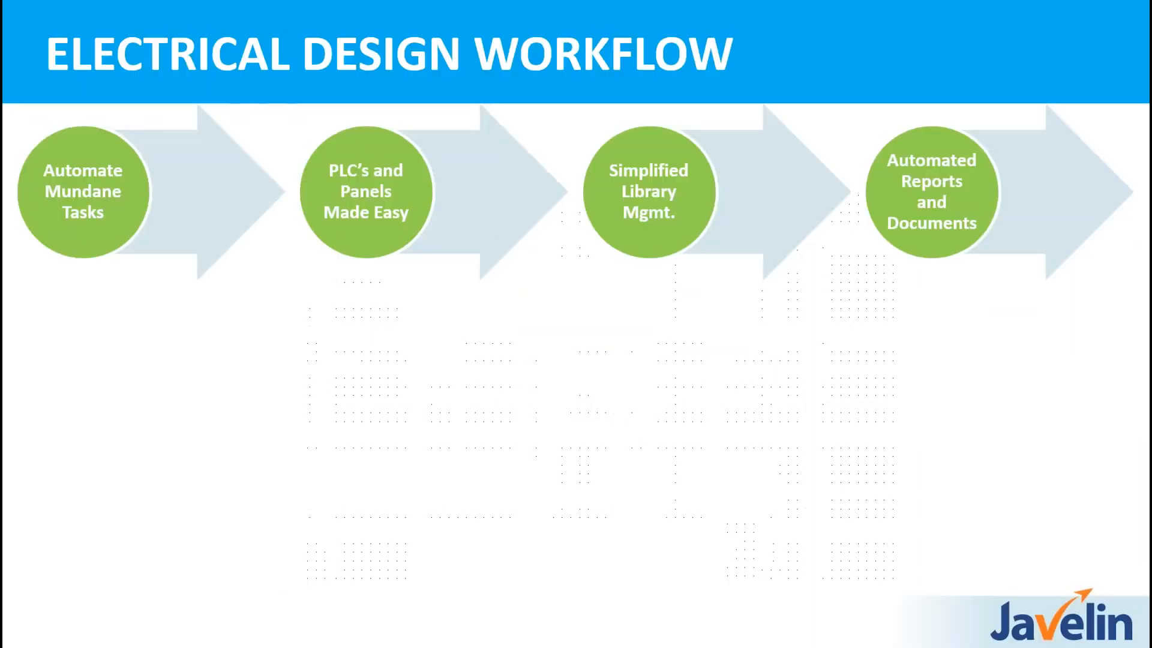
{"action": "left_click", "coordinate": [525, 450]}
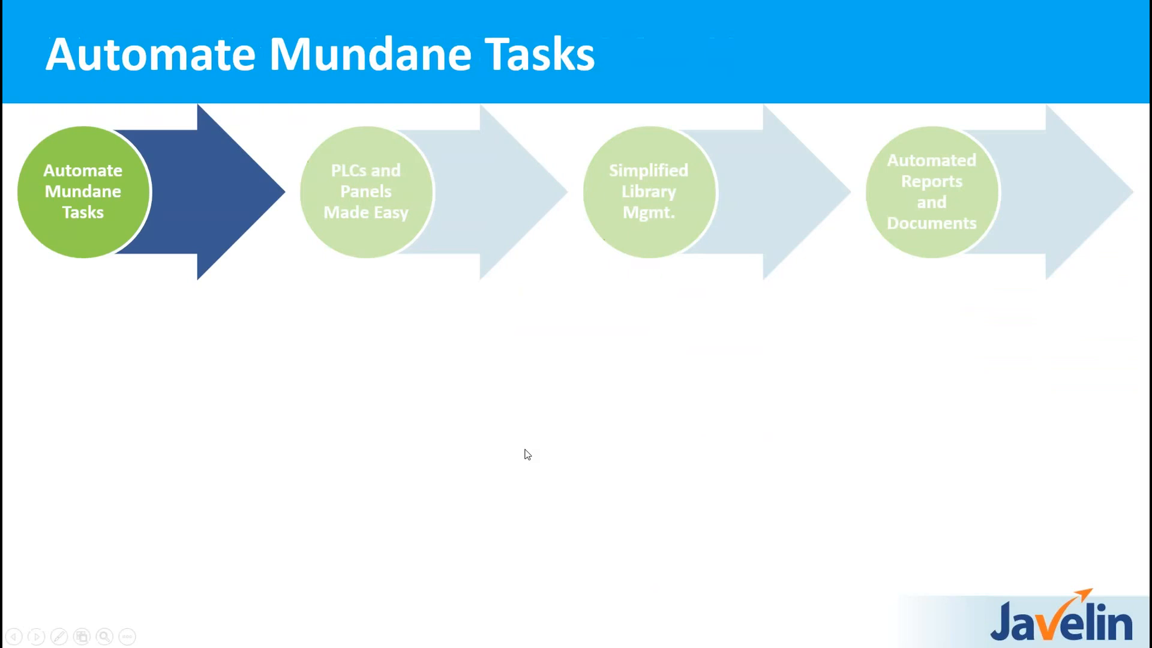
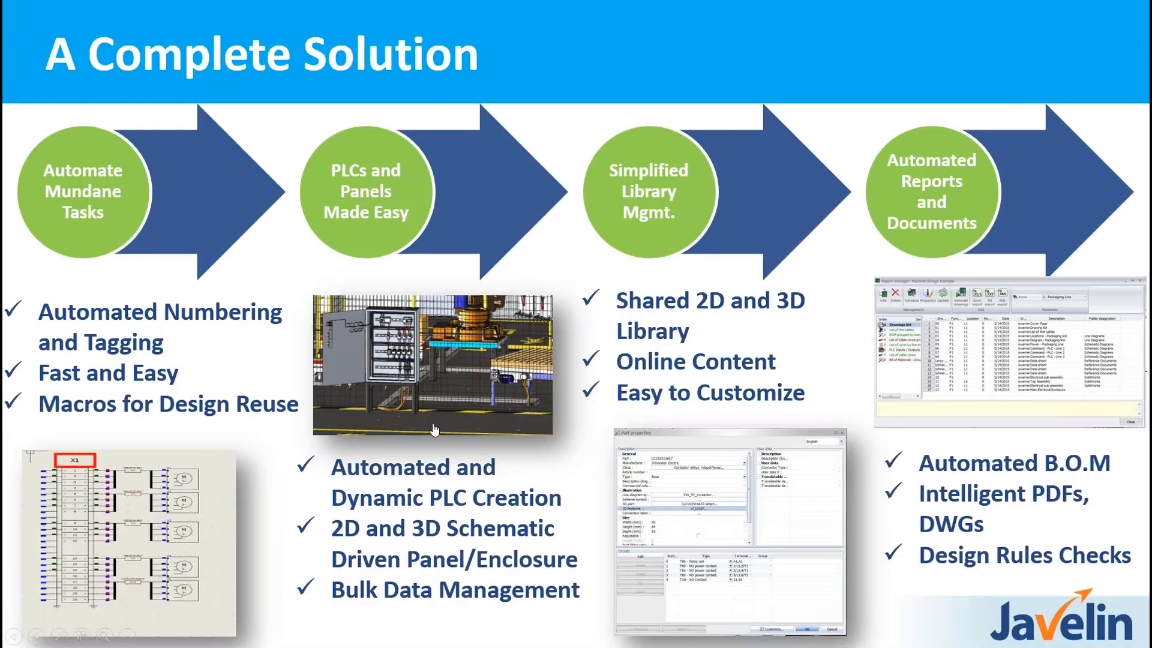
Leave the PowerPoint slide show and return to SOLIDWORKS Electrical's 06 - Panel Example layout.
{"action": "key", "text": "alt+Tab"}
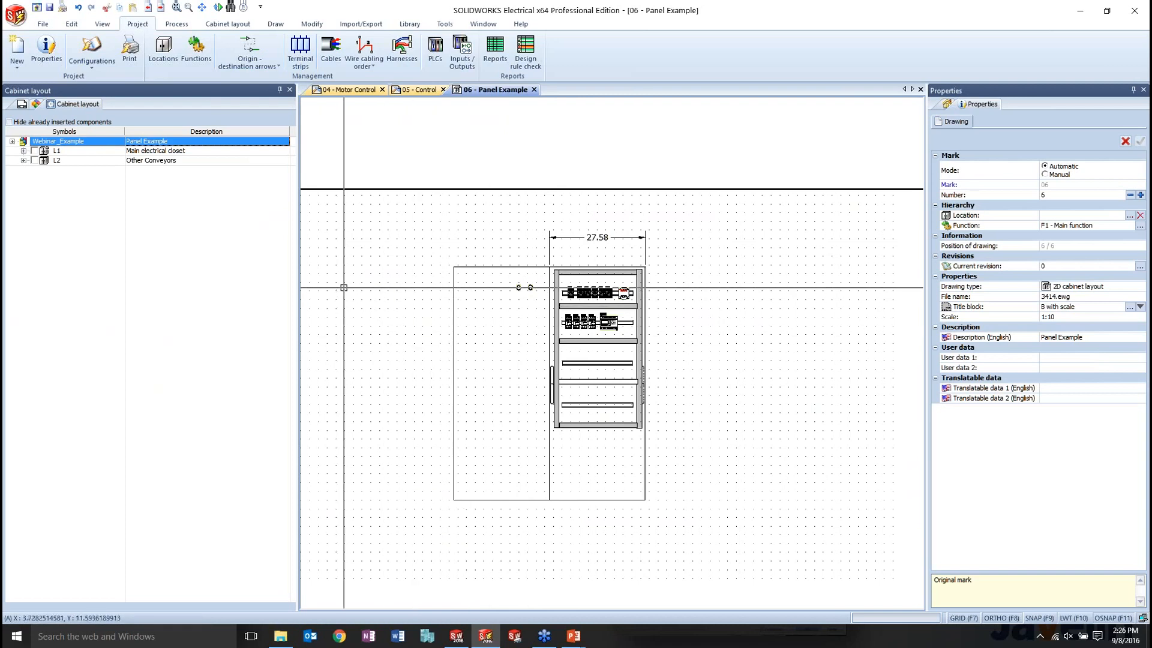
Launch DraftSight from Windows search and log in through the SOLIDWORKS Electrical add-in.
{"action": "left_click", "coordinate": [23, 104]}
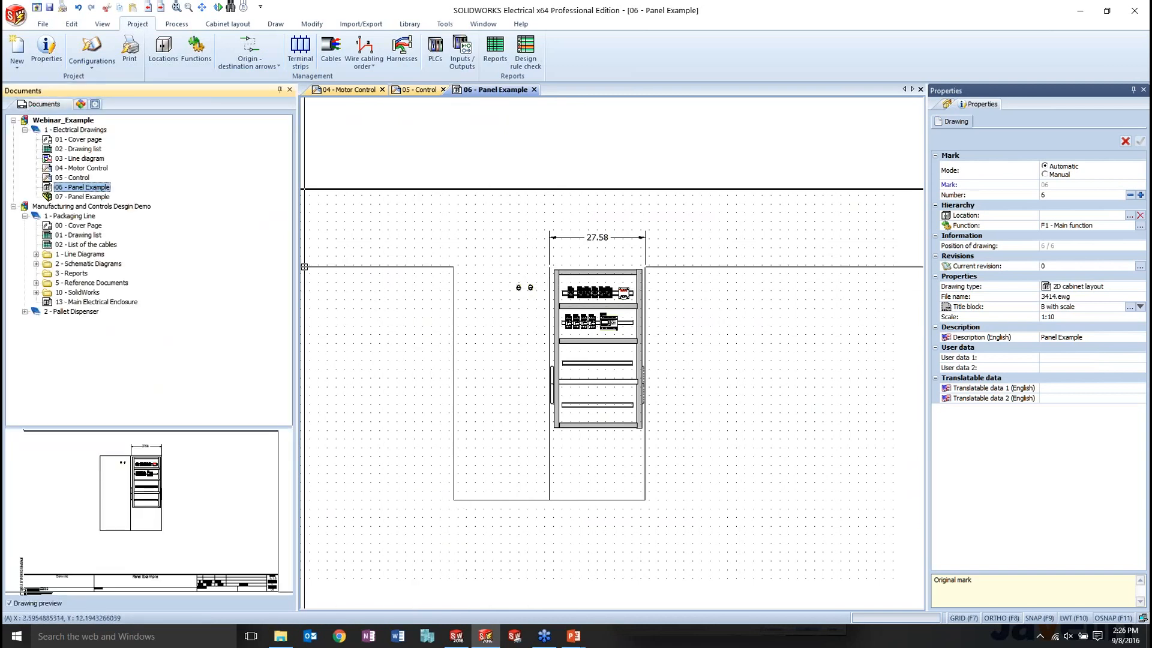
{"action": "left_click", "coordinate": [174, 638]}
{"action": "type", "text": "Dr"}
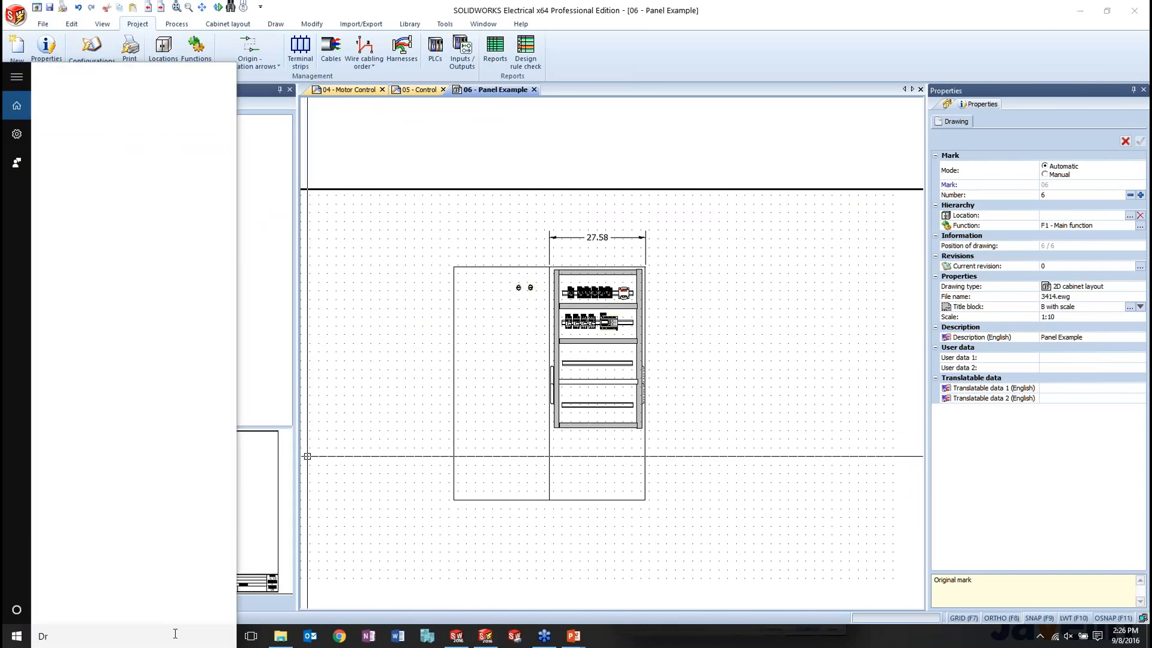
{"action": "type", "text": "aftsight"}
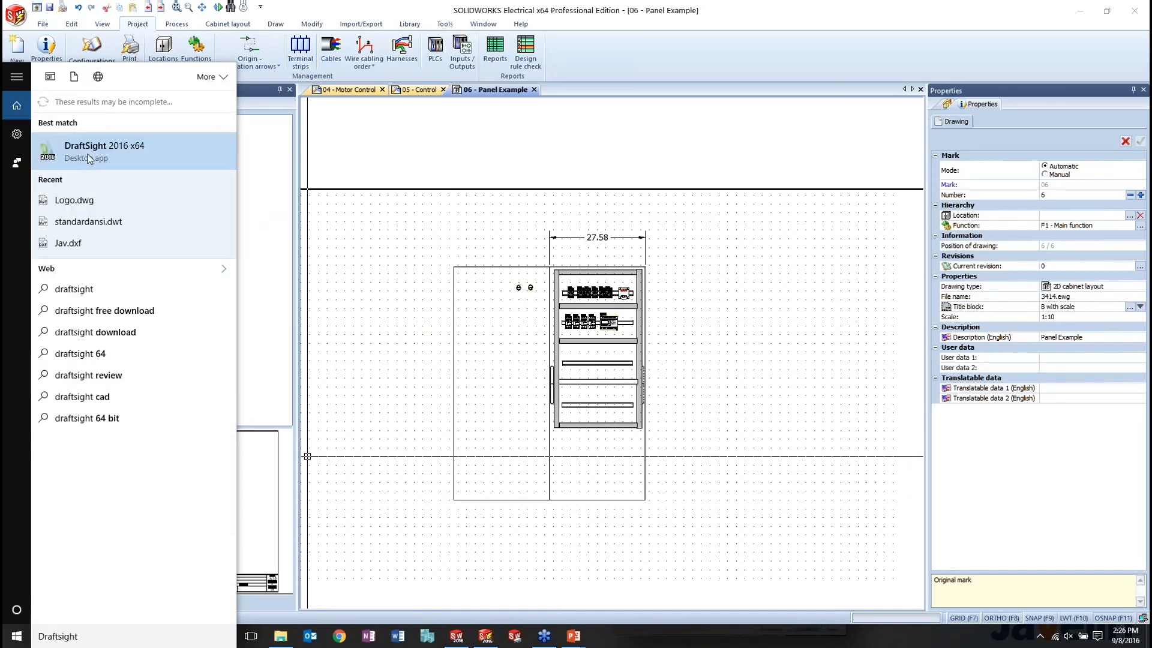
{"action": "left_click", "coordinate": [88, 159]}
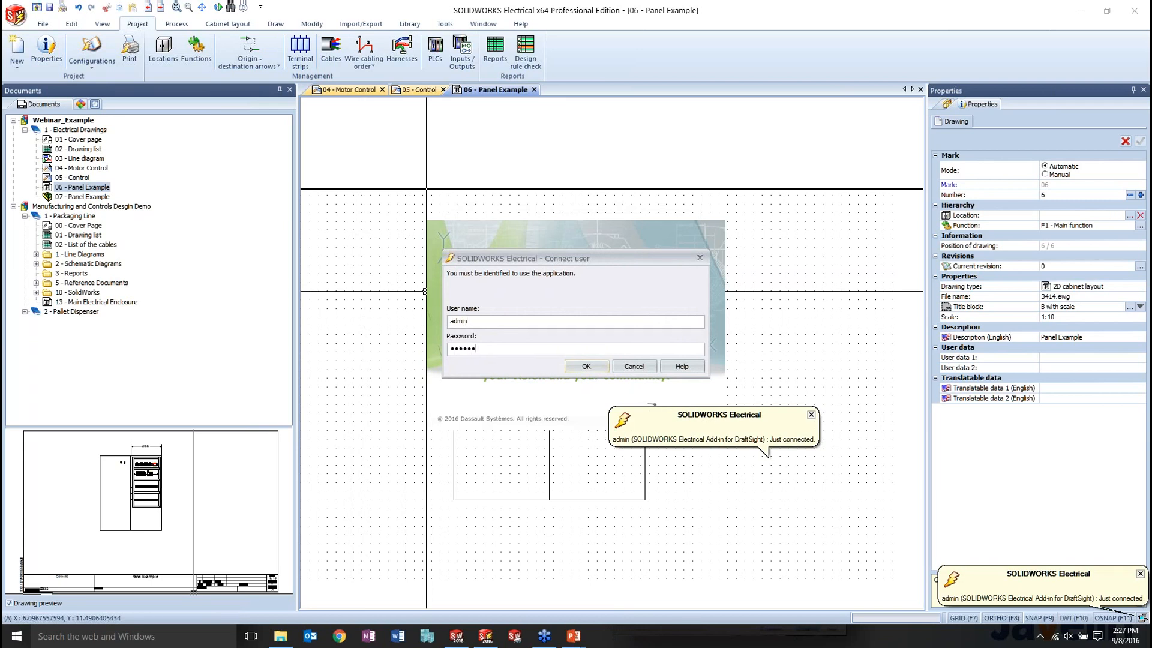
{"action": "key", "text": "Return"}
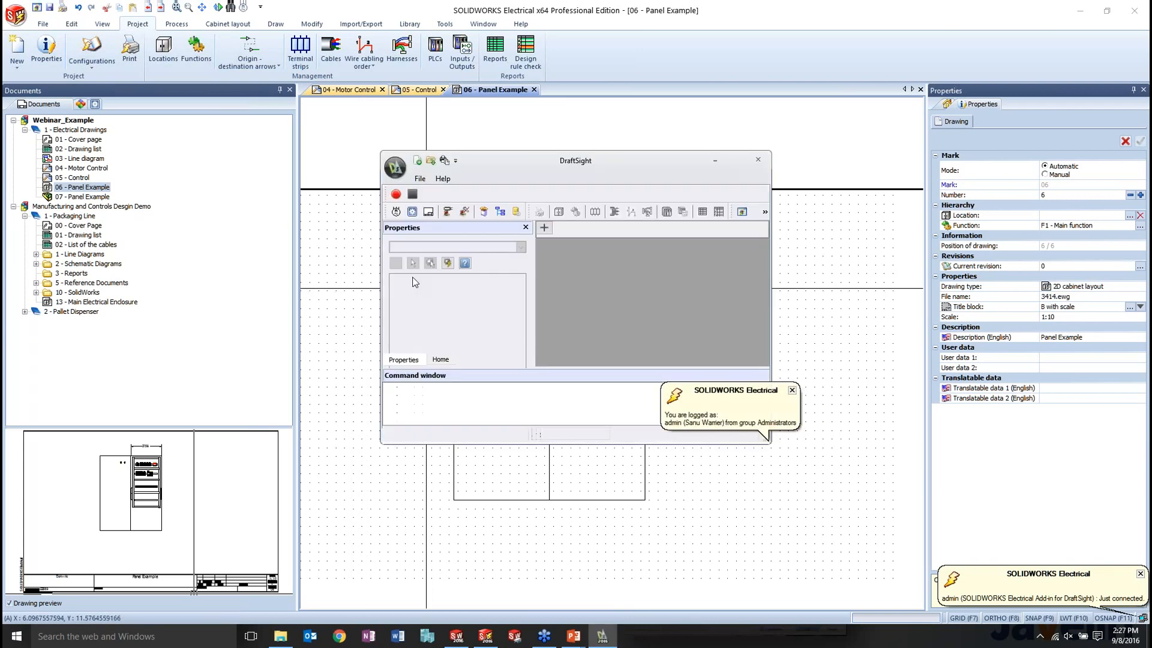
Maximize DraftSight and open the Webinar_Example project from the Projects Manager.
{"action": "left_click", "coordinate": [738, 160]}
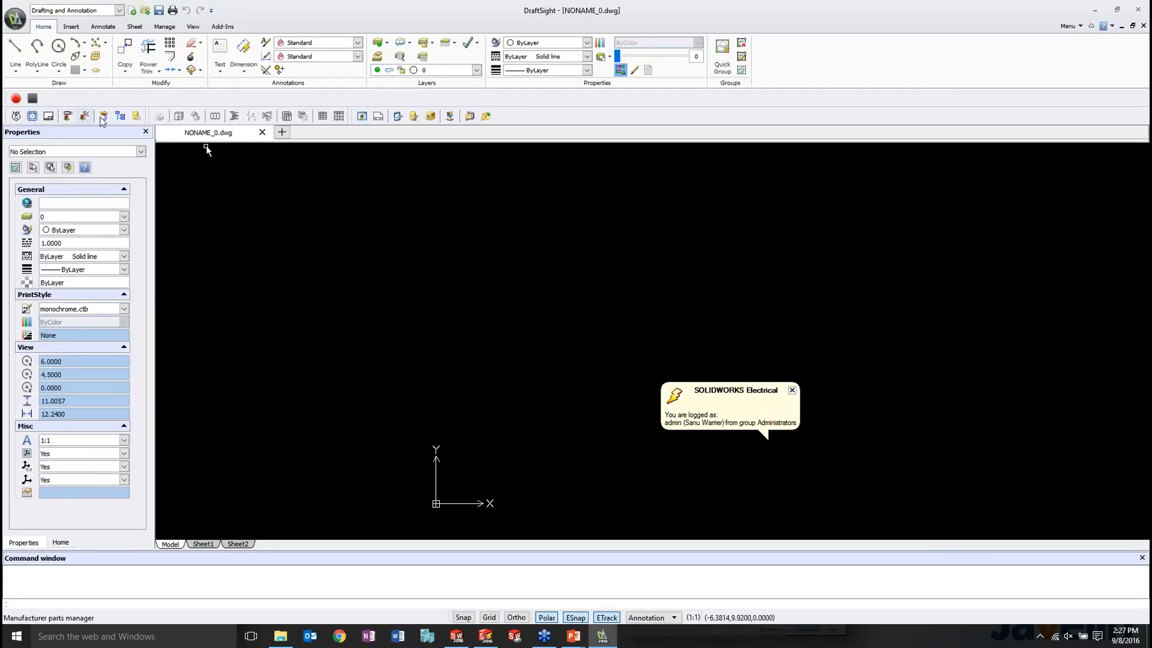
{"action": "left_click", "coordinate": [361, 117]}
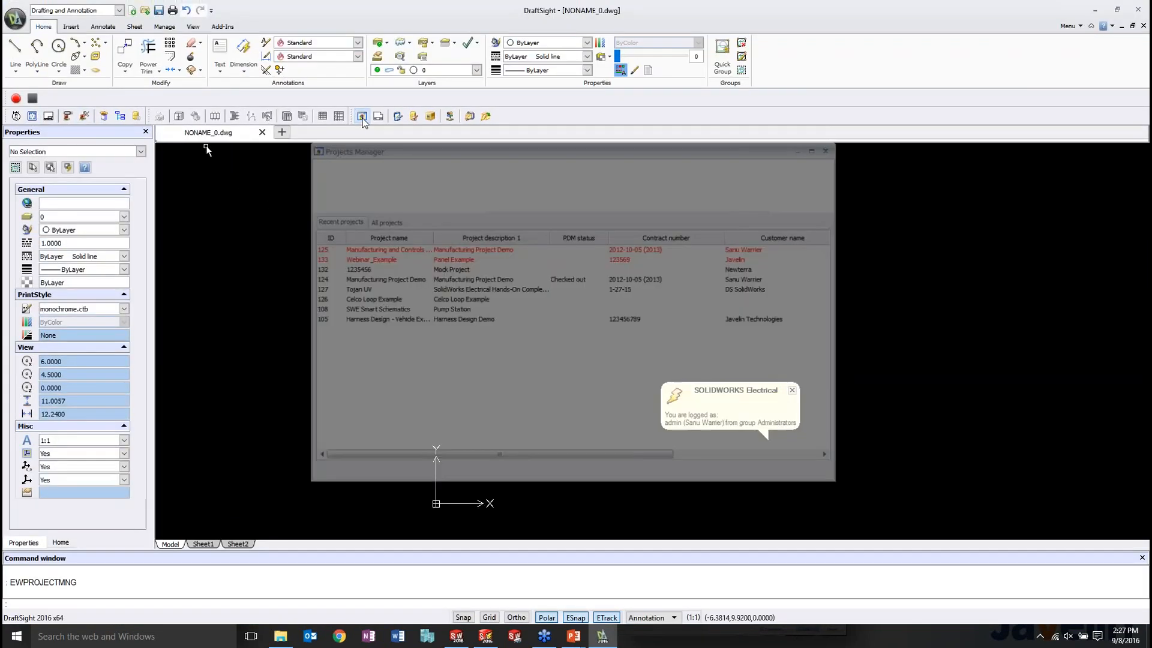
{"action": "double_click", "coordinate": [379, 262]}
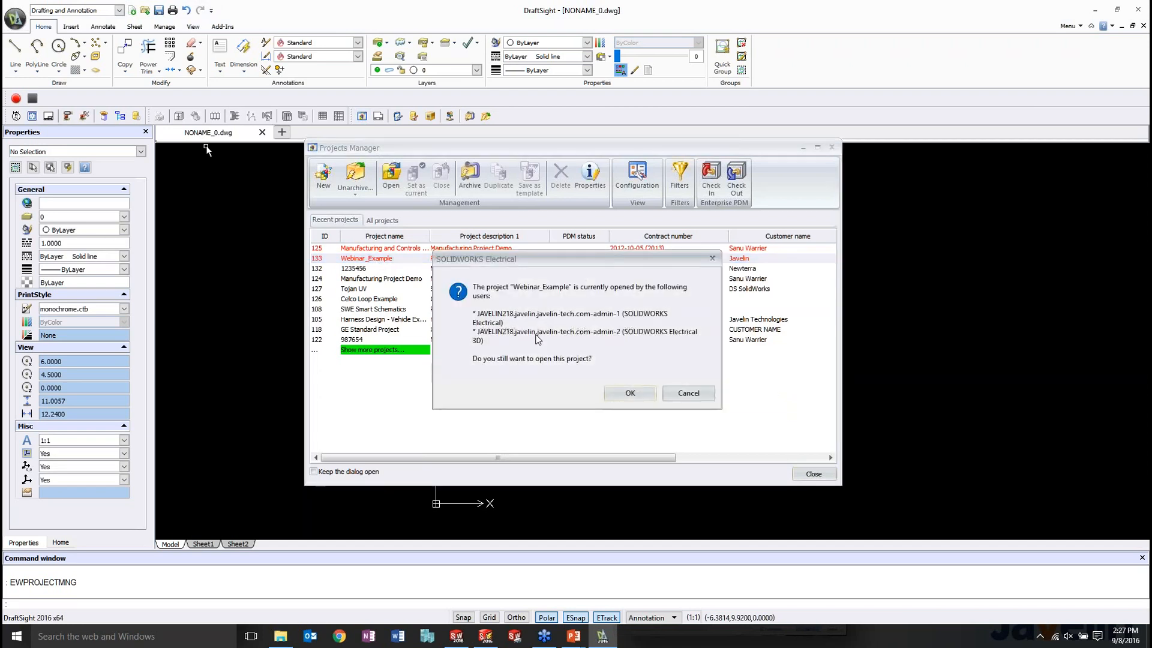
{"action": "left_click", "coordinate": [627, 391]}
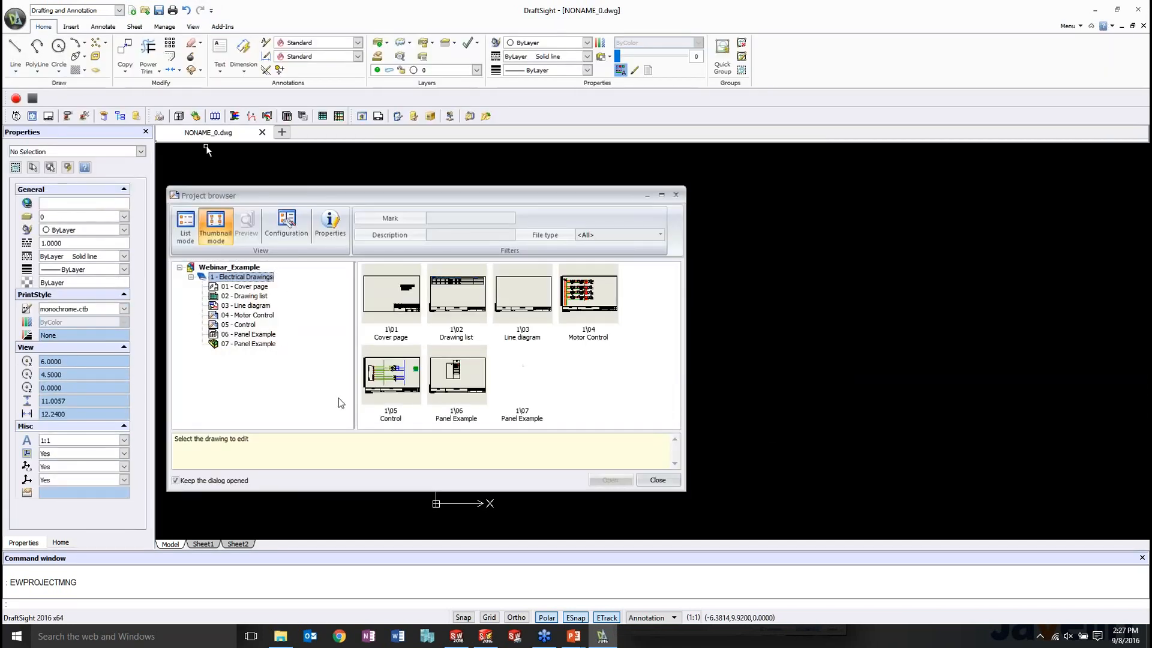
Open the 06 - Panel Example cabinet layout as 3414.dwg for editing.
{"action": "left_click", "coordinate": [486, 638]}
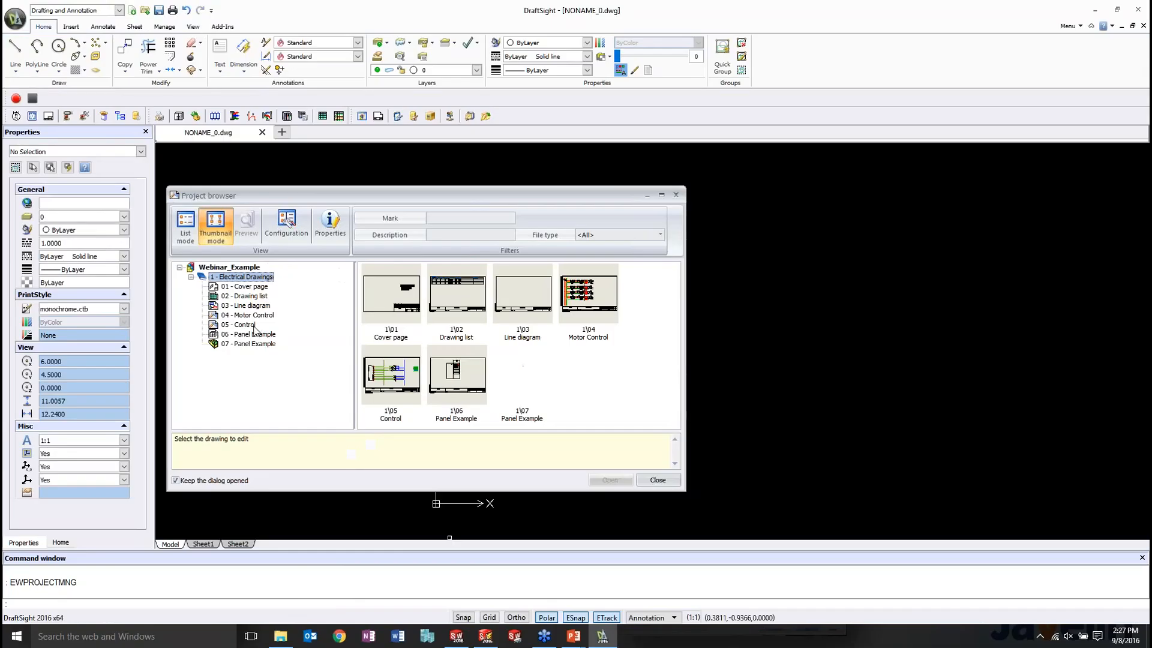
{"action": "left_click", "coordinate": [251, 334]}
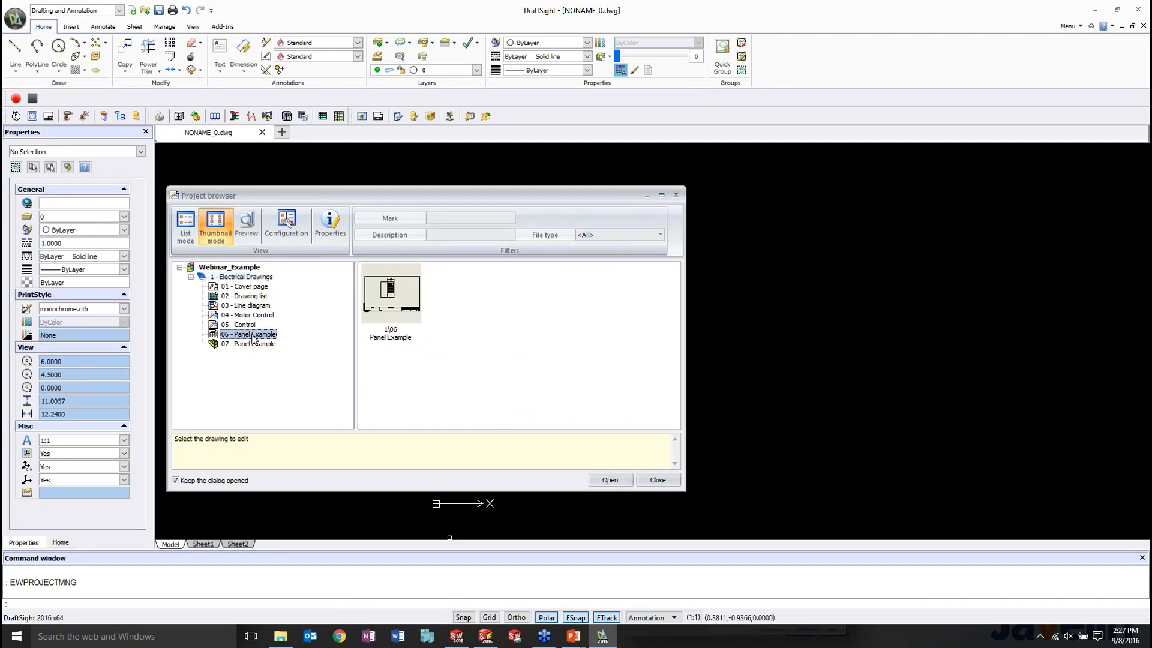
{"action": "double_click", "coordinate": [252, 336]}
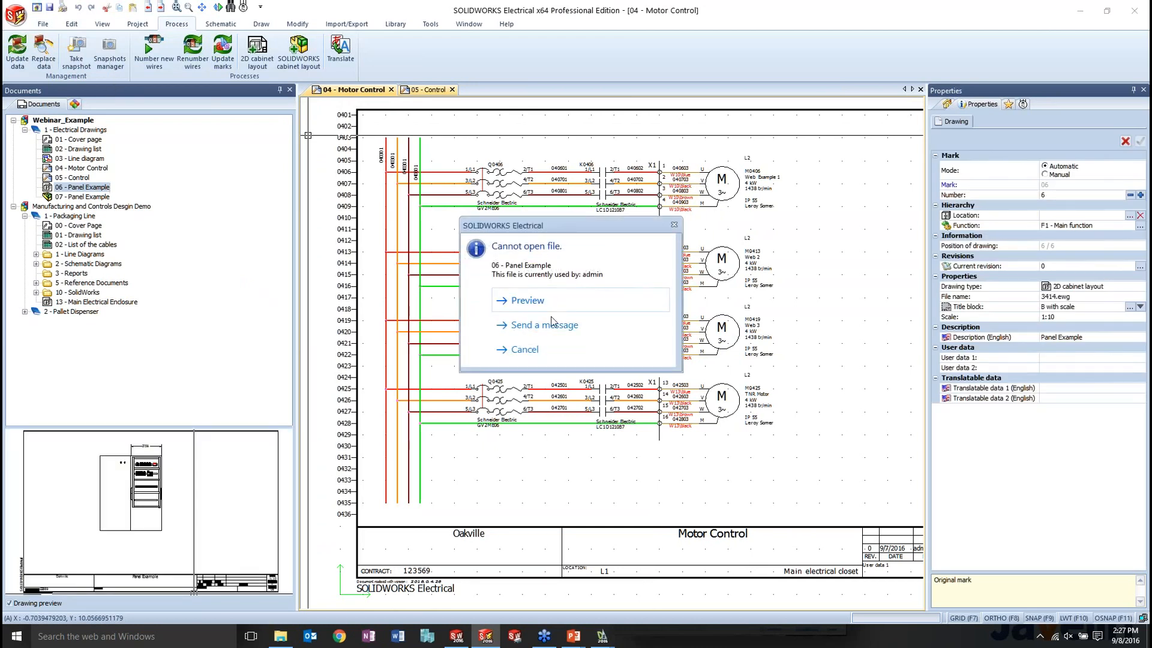
{"action": "left_click", "coordinate": [529, 300]}
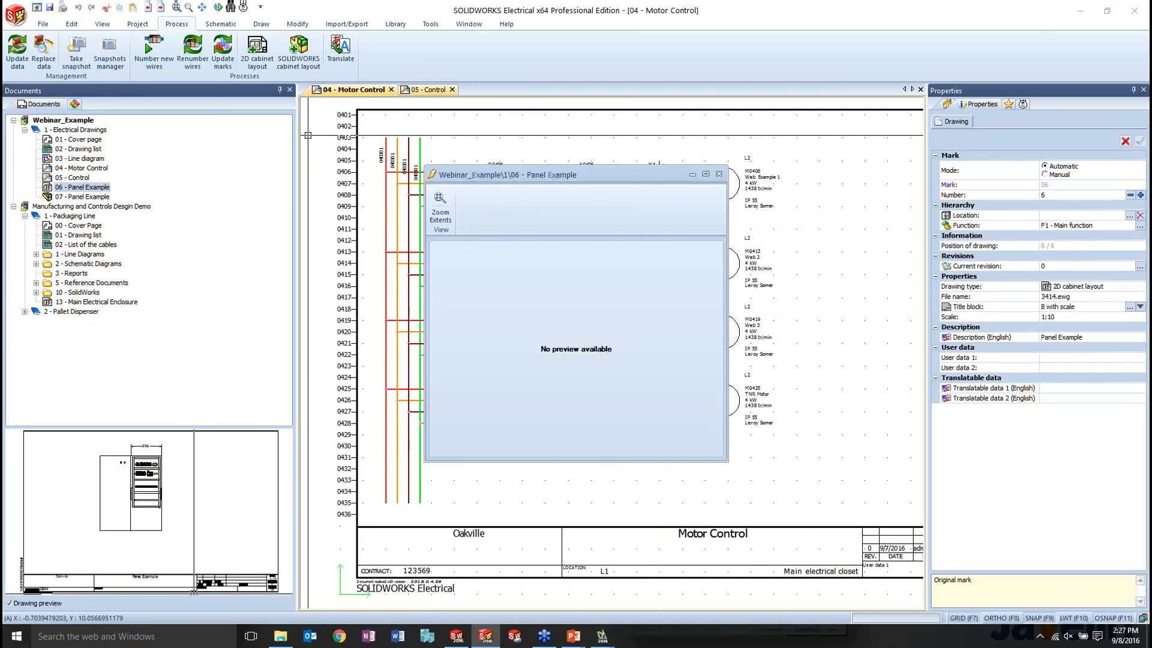
{"action": "left_click", "coordinate": [719, 174]}
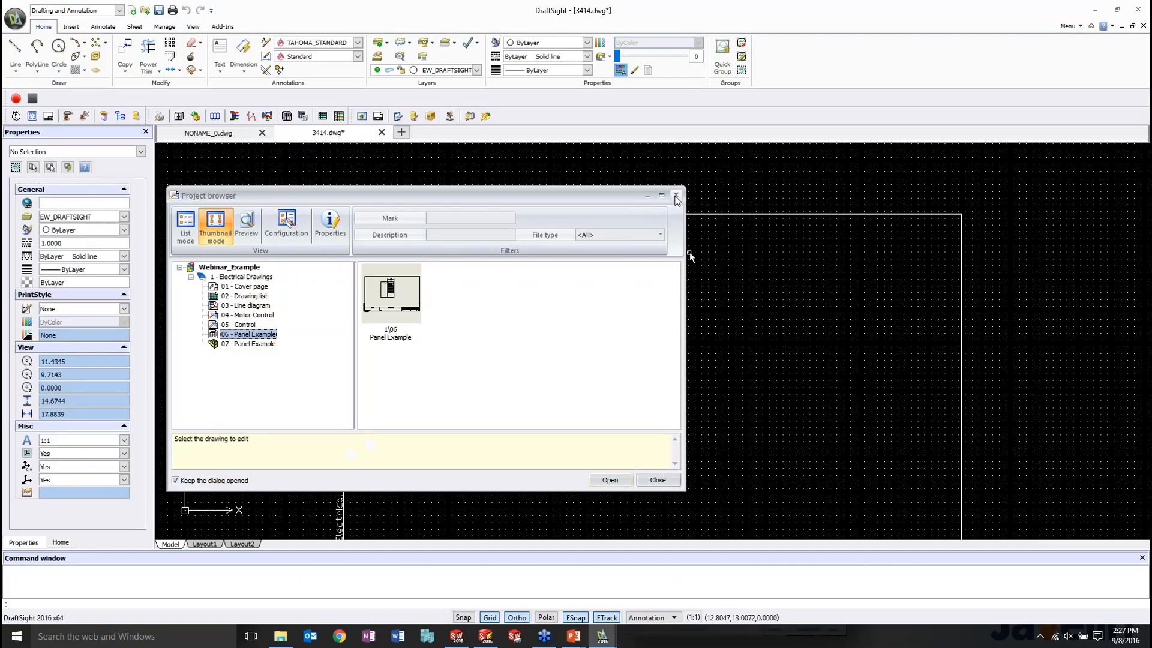
{"action": "left_click", "coordinate": [676, 196]}
{"action": "scroll", "coordinate": [599, 342], "scroll_direction": "down", "scroll_amount": 3}
{"action": "scroll", "coordinate": [599, 342], "scroll_direction": "up", "scroll_amount": 4}
{"action": "scroll", "coordinate": [598, 342], "scroll_direction": "up", "scroll_amount": 8}
{"action": "scroll", "coordinate": [729, 350], "scroll_direction": "down", "scroll_amount": 3}
{"action": "middle_click_drag", "start_coordinate": [688, 306], "coordinate": [643, 389]}
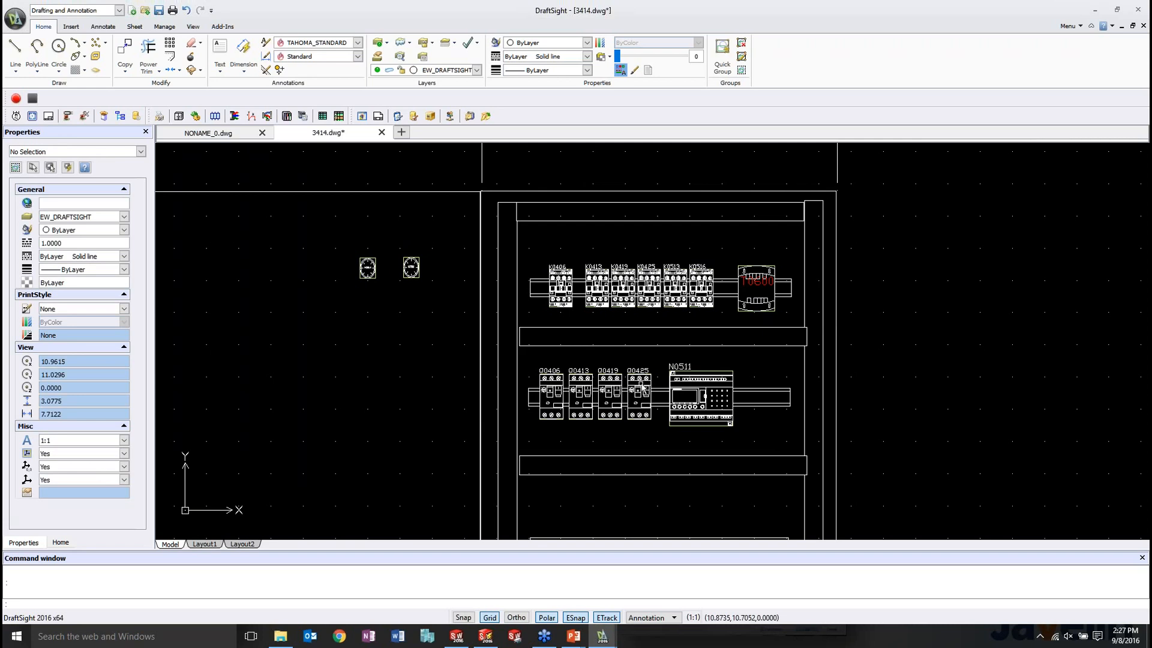
{"action": "mouse_move", "coordinate": [643, 389]}
{"action": "middle_mouse_down"}
{"action": "mouse_move", "coordinate": [598, 343]}
{"action": "mouse_move", "coordinate": [609, 342]}
{"action": "middle_mouse_up"}
{"action": "scroll", "coordinate": [673, 326], "scroll_direction": "down", "scroll_amount": 3}
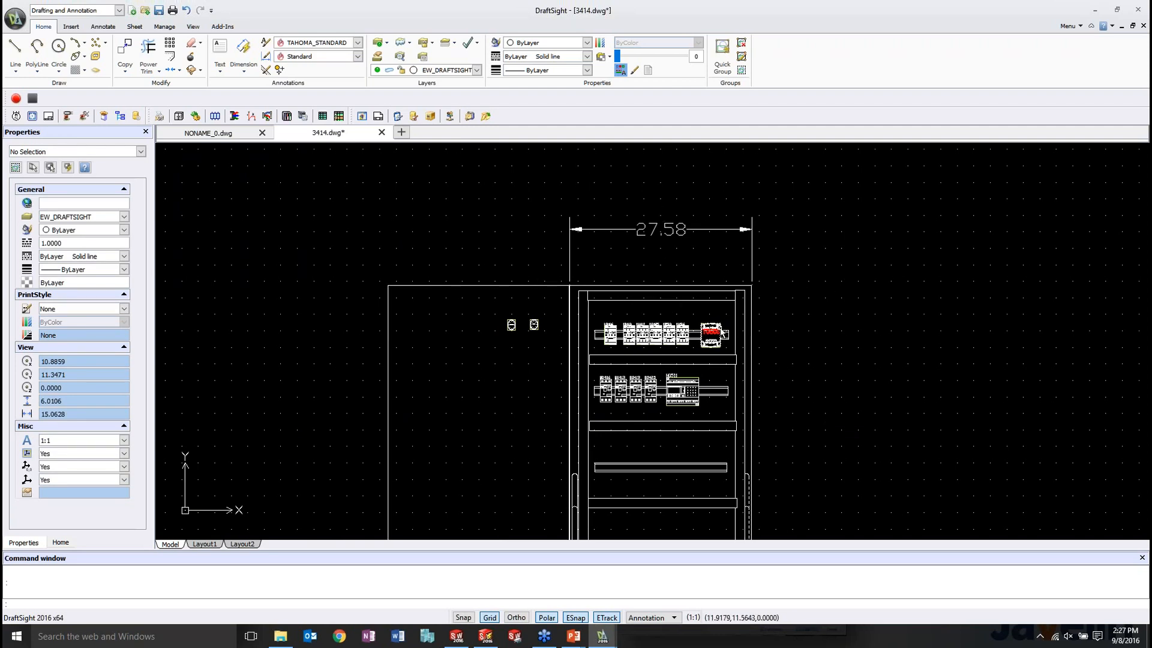
{"action": "left_click", "coordinate": [207, 546]}
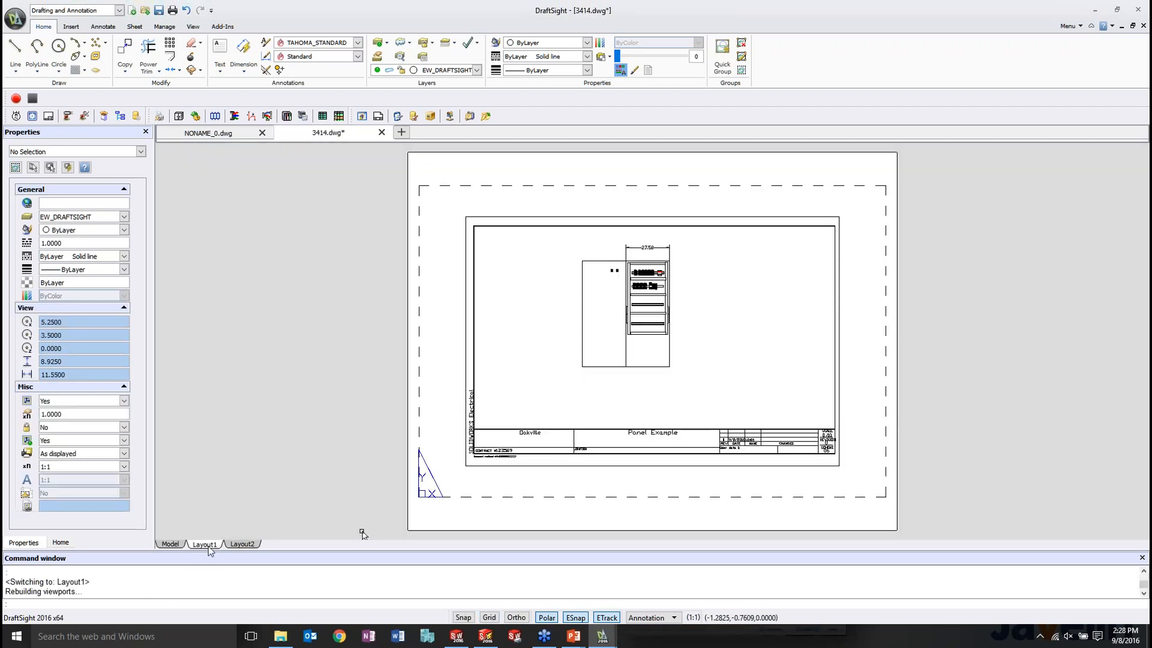
{"action": "left_click", "coordinate": [163, 545]}
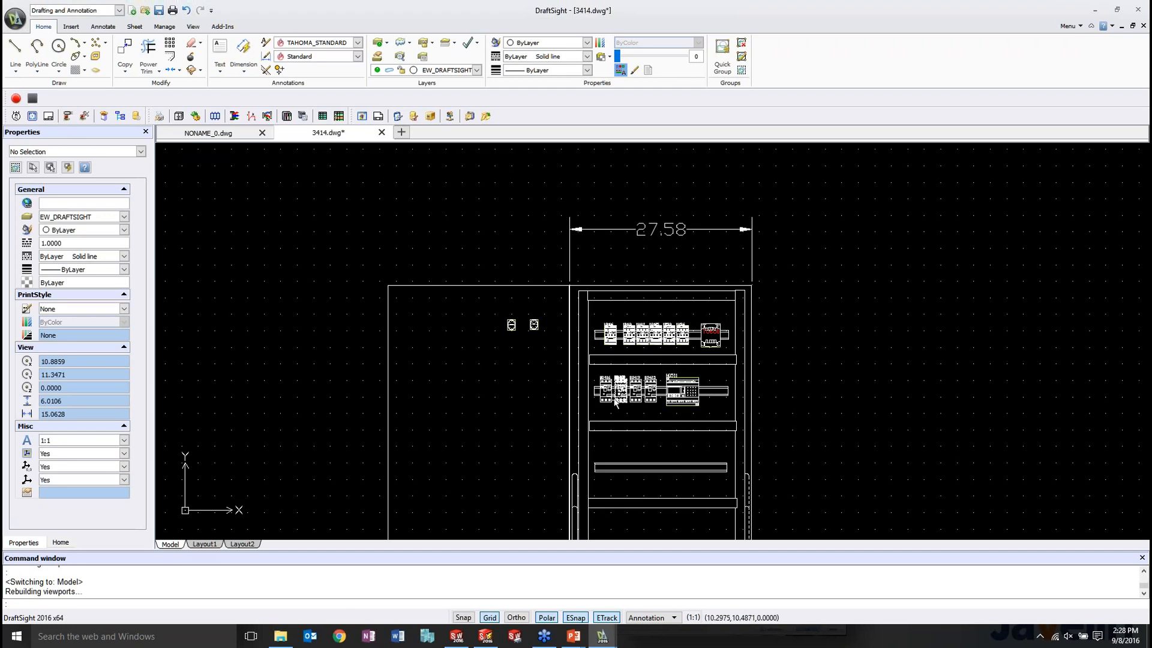
{"action": "scroll", "coordinate": [585, 360], "scroll_direction": "down", "scroll_amount": 3}
{"action": "scroll", "coordinate": [585, 360], "scroll_direction": "up", "scroll_amount": 4}
{"action": "scroll", "coordinate": [585, 360], "scroll_direction": "up", "scroll_amount": 3}
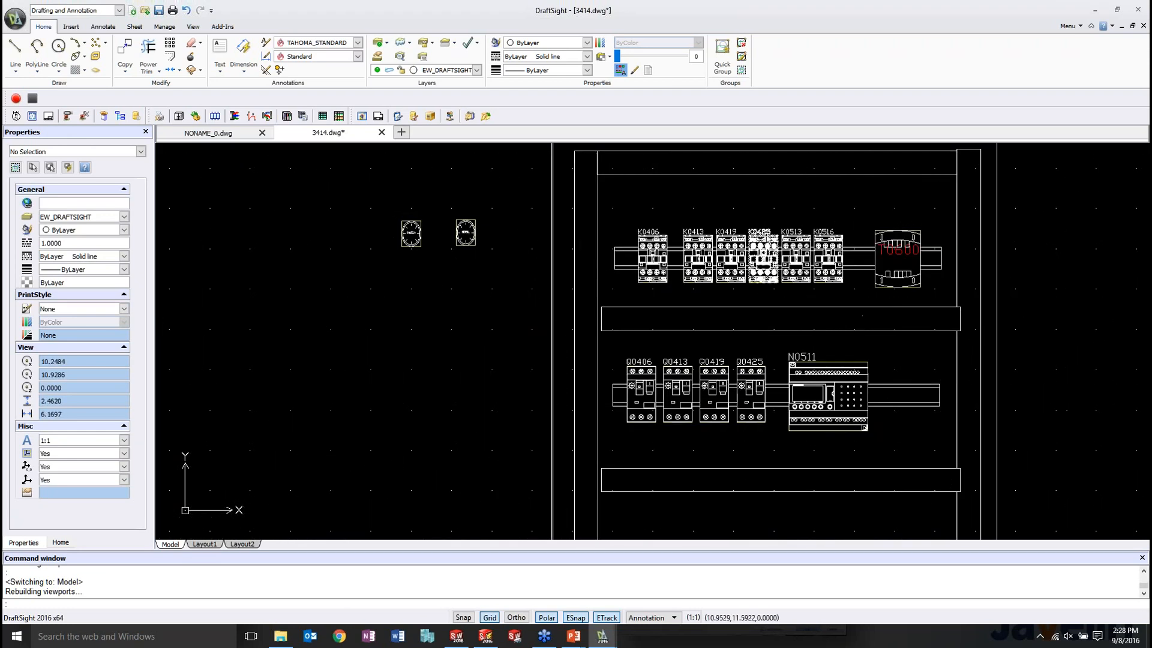
{"action": "scroll", "coordinate": [615, 299], "scroll_direction": "up", "scroll_amount": 2}
{"action": "scroll", "coordinate": [616, 300], "scroll_direction": "down", "scroll_amount": 5}
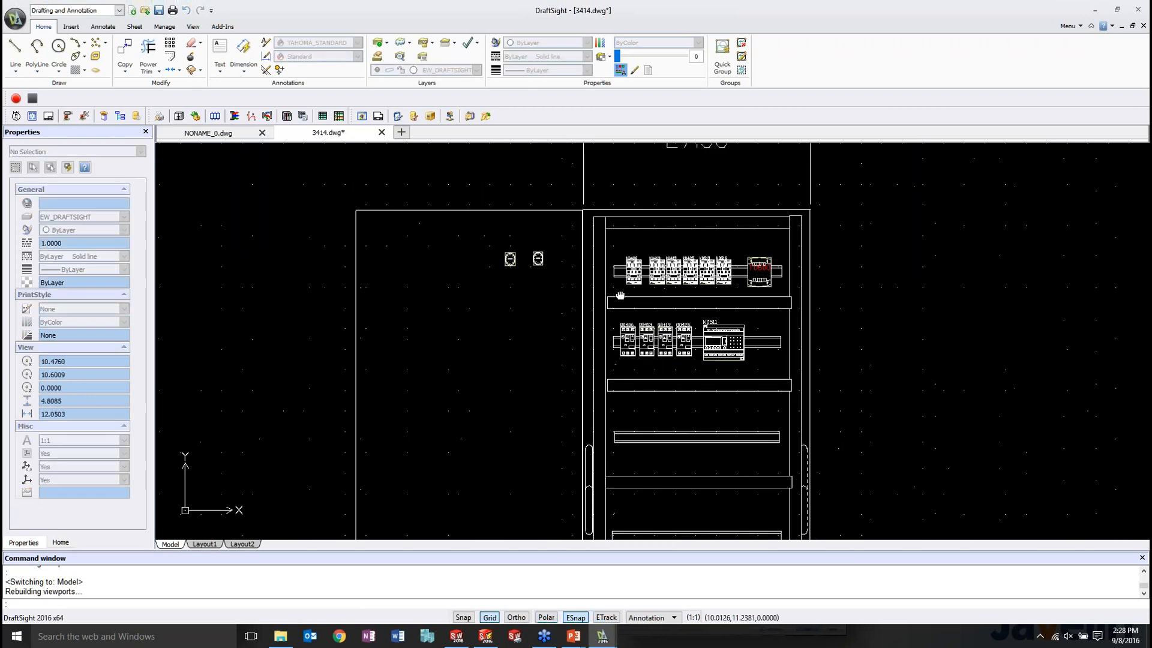
{"action": "left_click", "coordinate": [80, 30]}
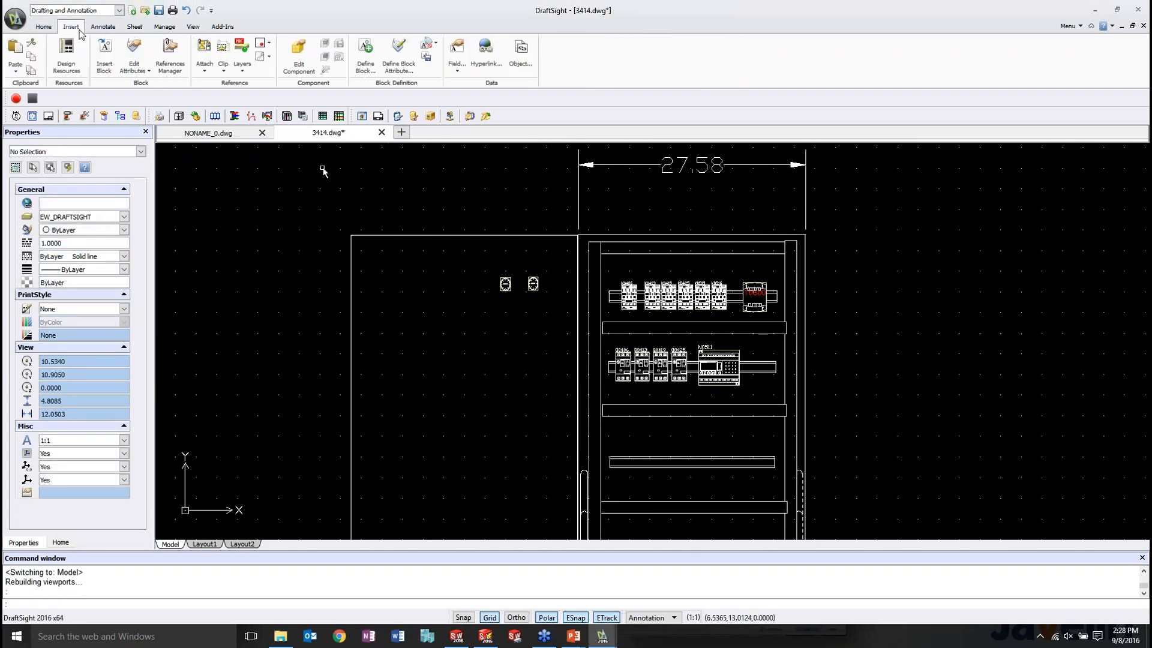
Add a 27.4705 linear dimension above the left door's top edge, then close the saved 3414.dwg.
{"action": "left_click", "coordinate": [113, 27]}
{"action": "left_click", "coordinate": [148, 57]}
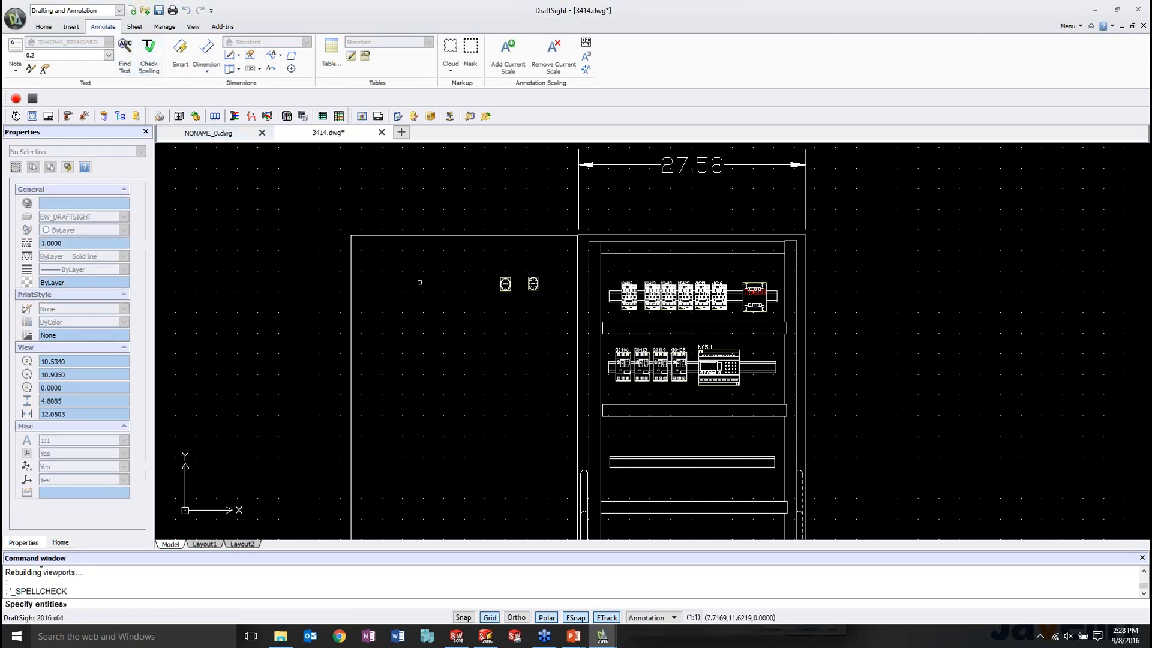
{"action": "key", "text": "Escape"}
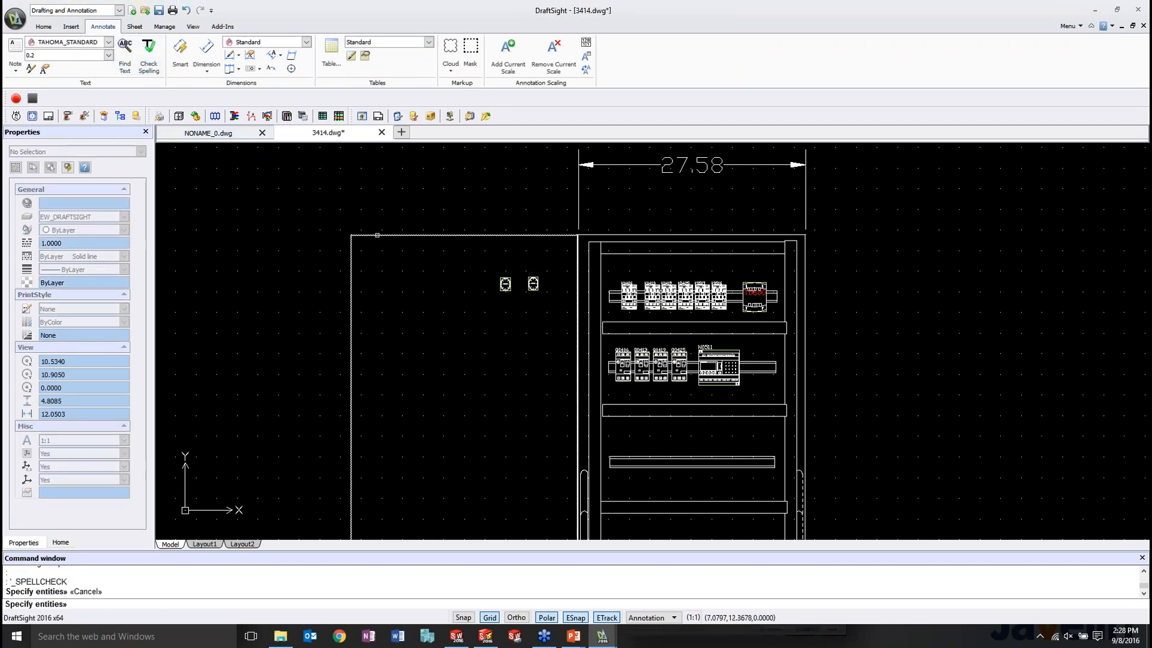
{"action": "left_click", "coordinate": [207, 66]}
{"action": "left_click", "coordinate": [219, 98]}
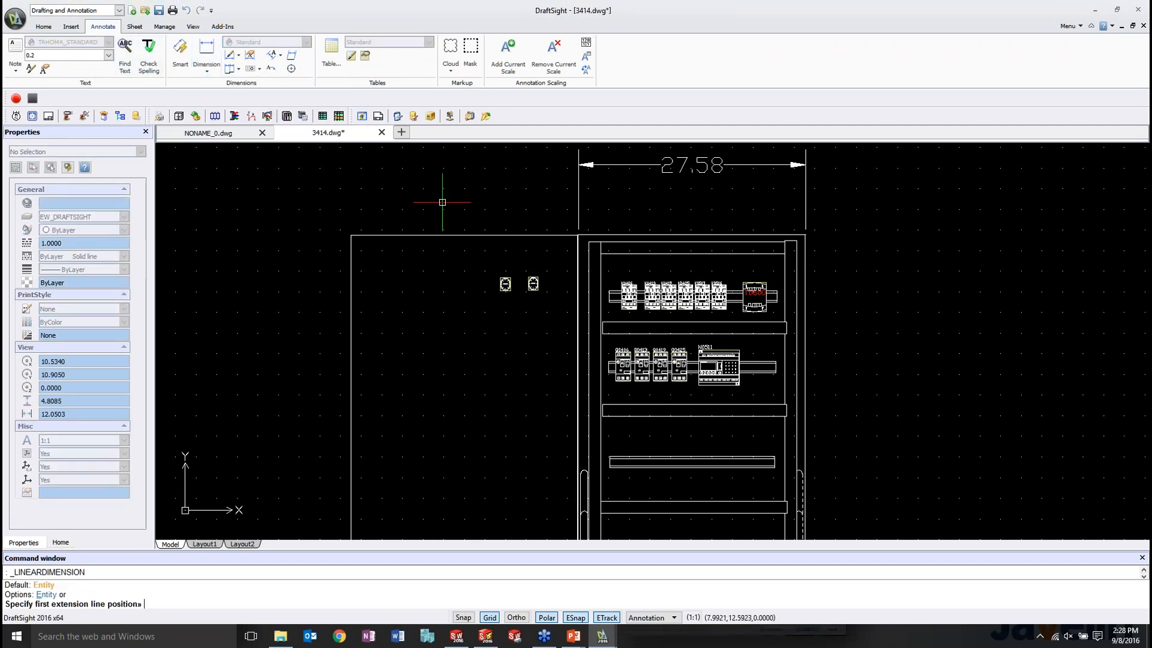
{"action": "left_click", "coordinate": [351, 234]}
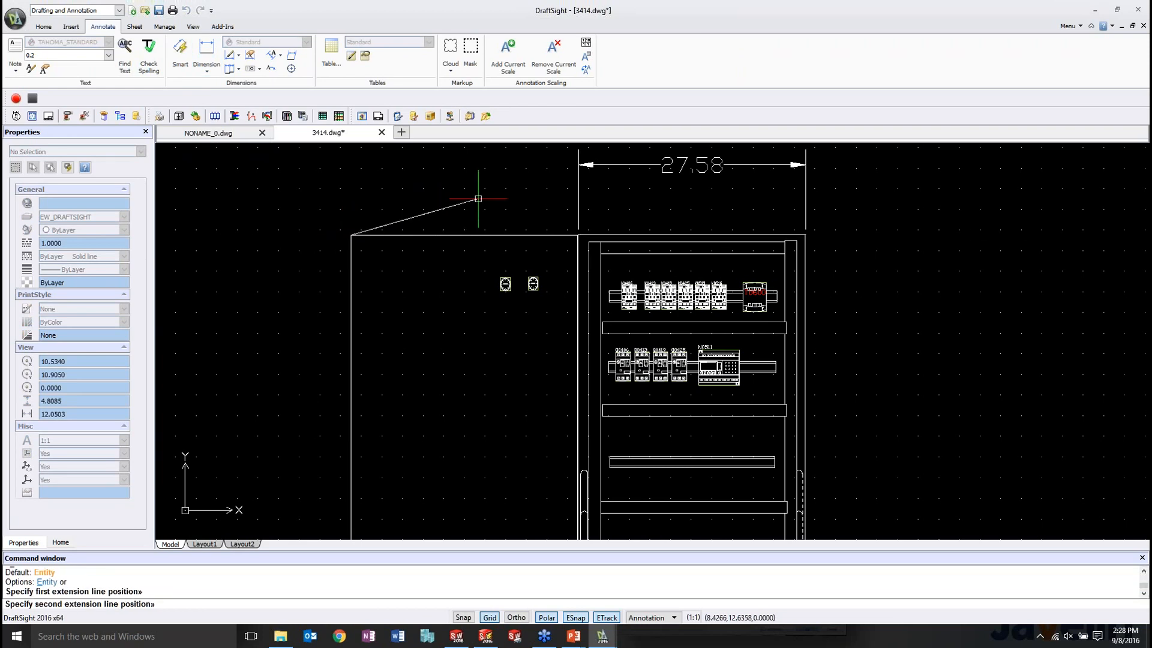
{"action": "left_click", "coordinate": [577, 234]}
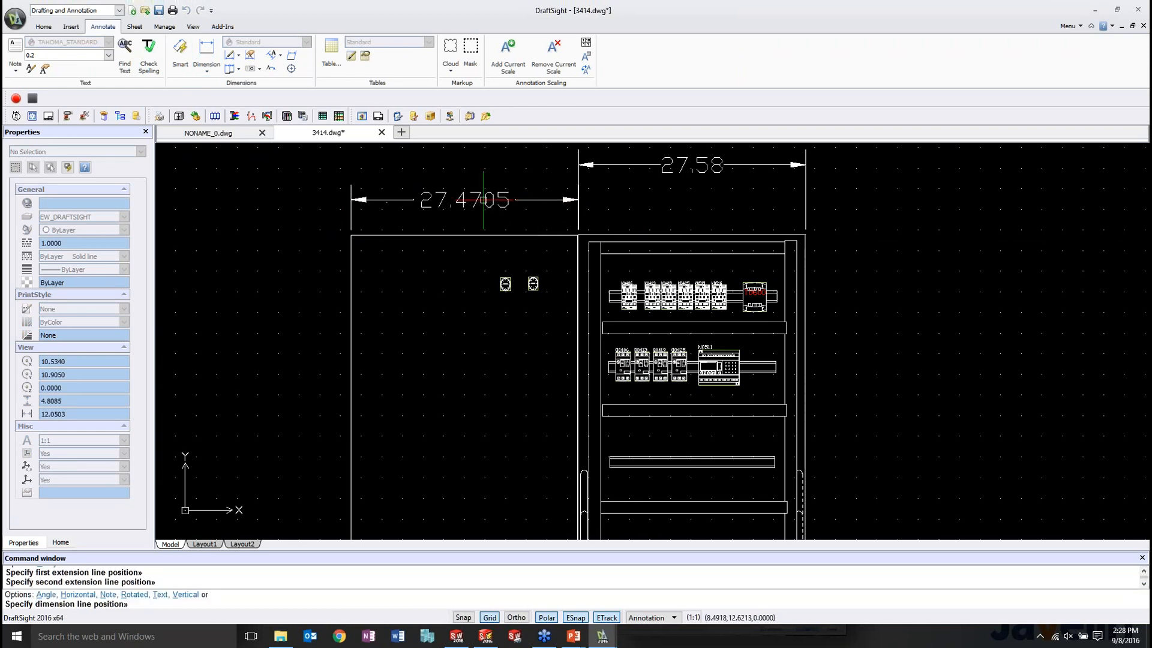
{"action": "left_click", "coordinate": [485, 199]}
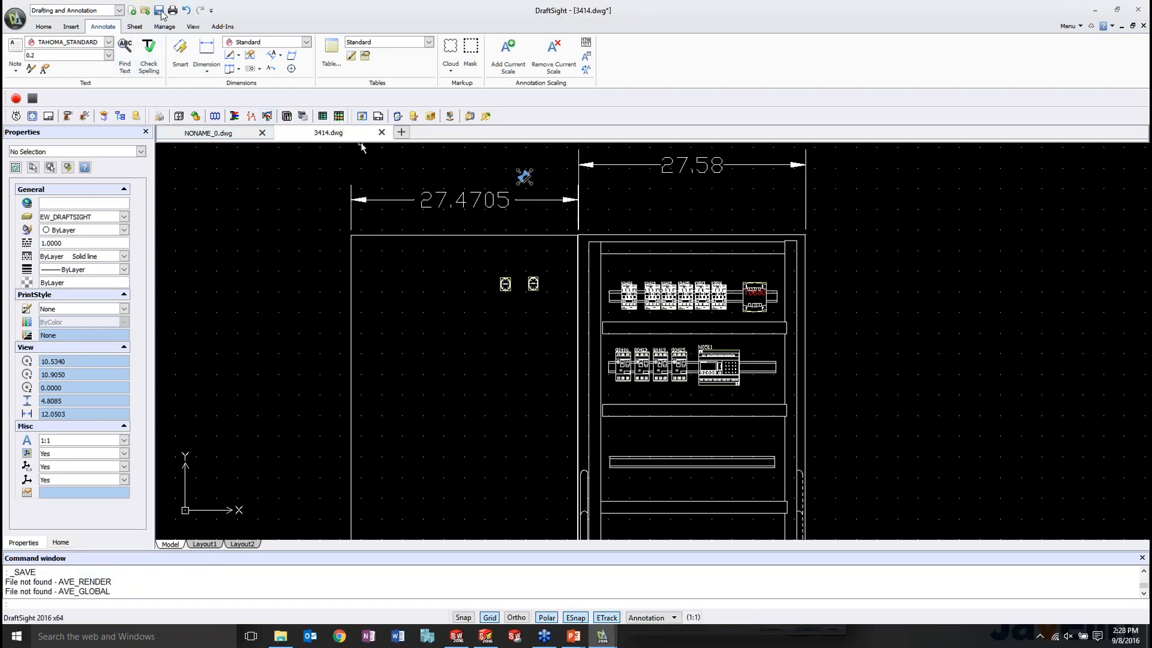
{"action": "left_click", "coordinate": [381, 133]}
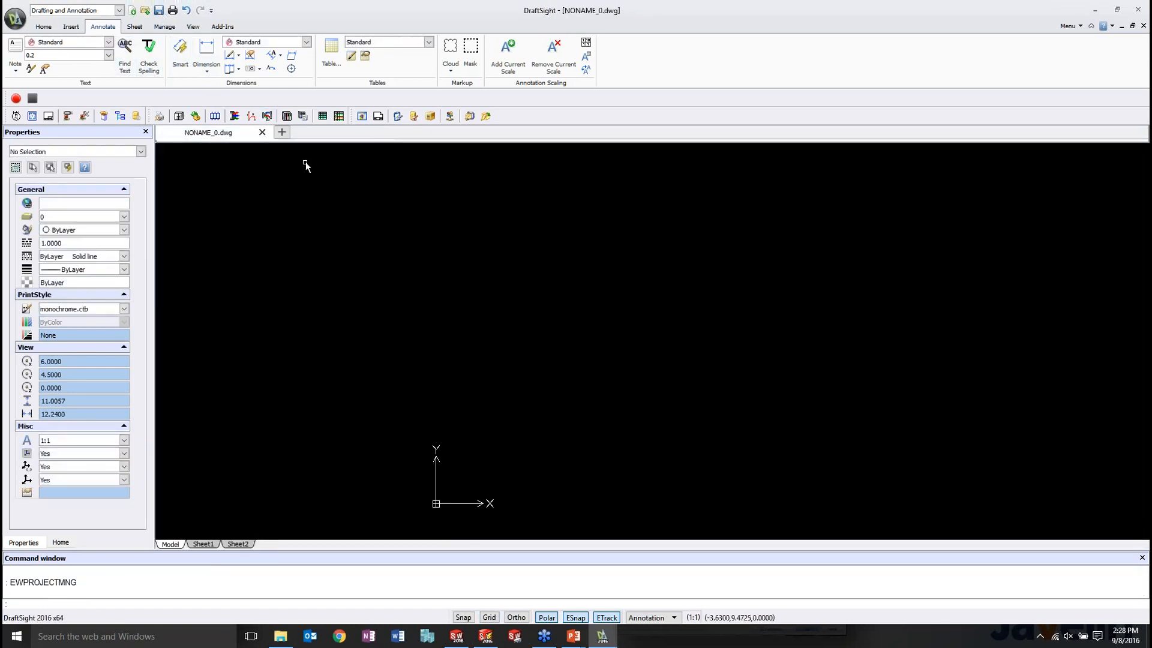
Open 06 - Panel Example in SOLIDWORKS Electrical to show the new 27.4705 door dimension.
{"action": "key", "text": "alt+Tab"}
{"action": "double_click", "coordinate": [104, 190]}
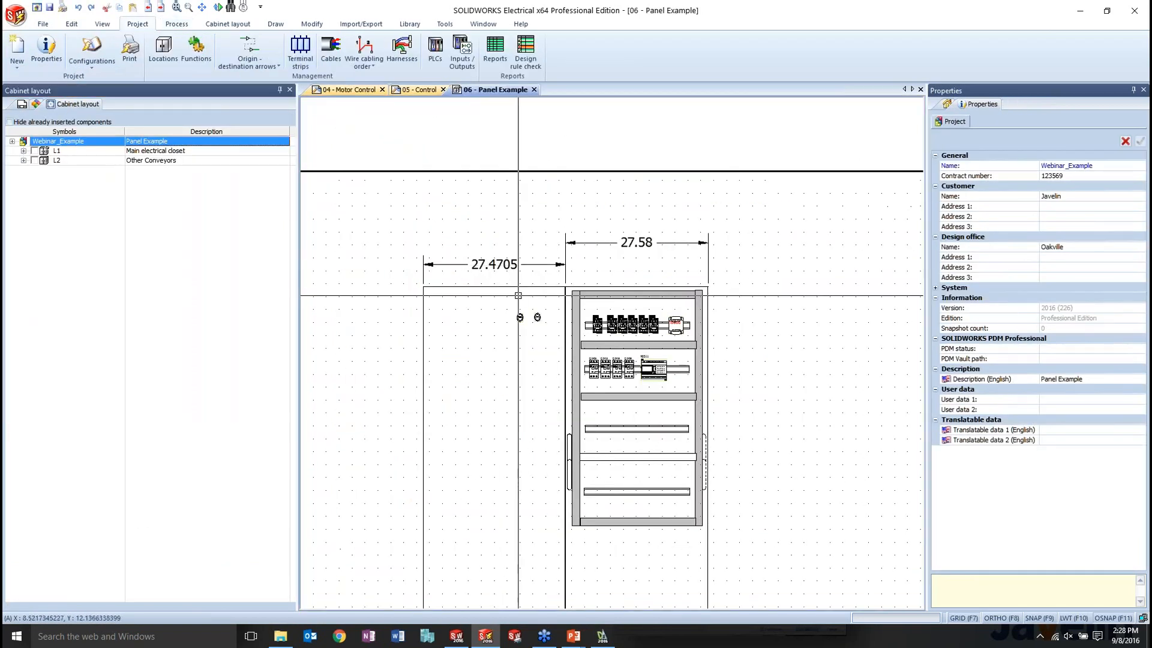
{"action": "scroll", "coordinate": [474, 267], "scroll_direction": "up", "scroll_amount": 2}
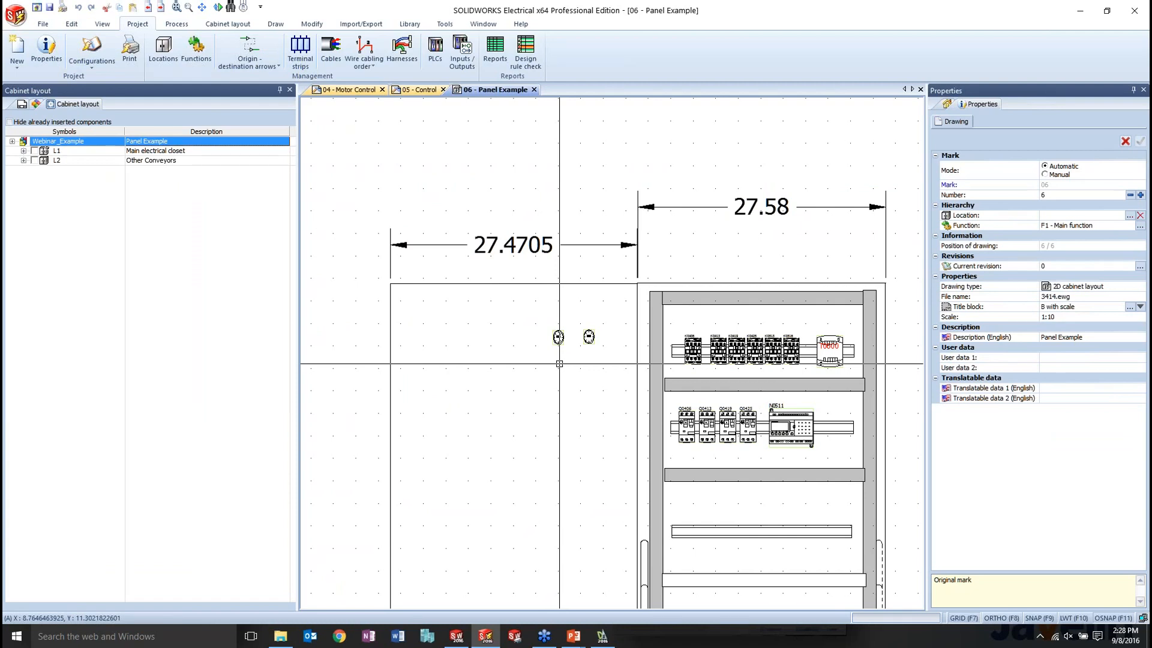
{"action": "scroll", "coordinate": [559, 364], "scroll_direction": "down", "scroll_amount": 1}
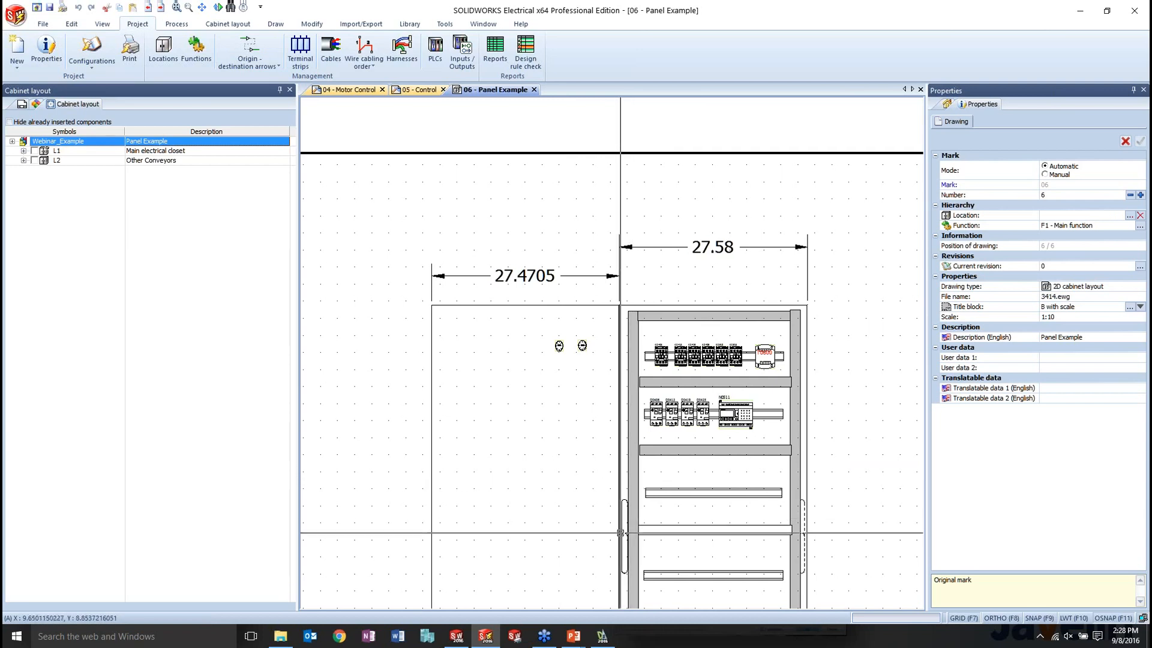
{"action": "left_click", "coordinate": [24, 105]}
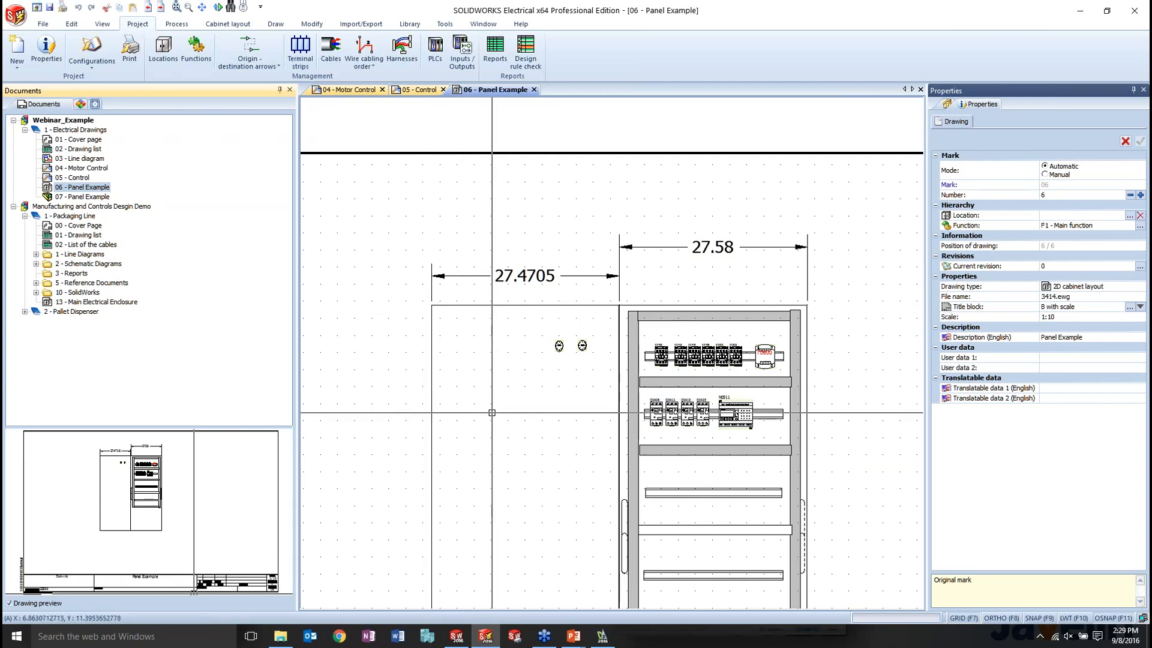
Resume the PowerPoint slide show and advance to the Next Steps Q&A slide.
{"action": "left_click", "coordinate": [576, 637]}
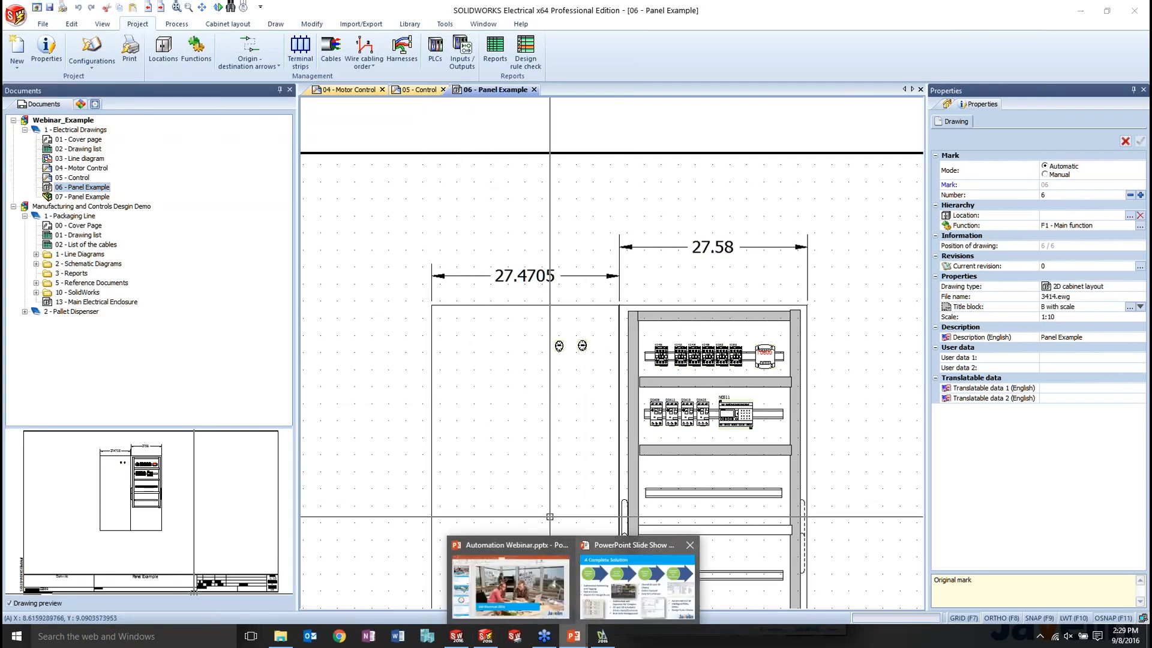
{"action": "left_click", "coordinate": [638, 587]}
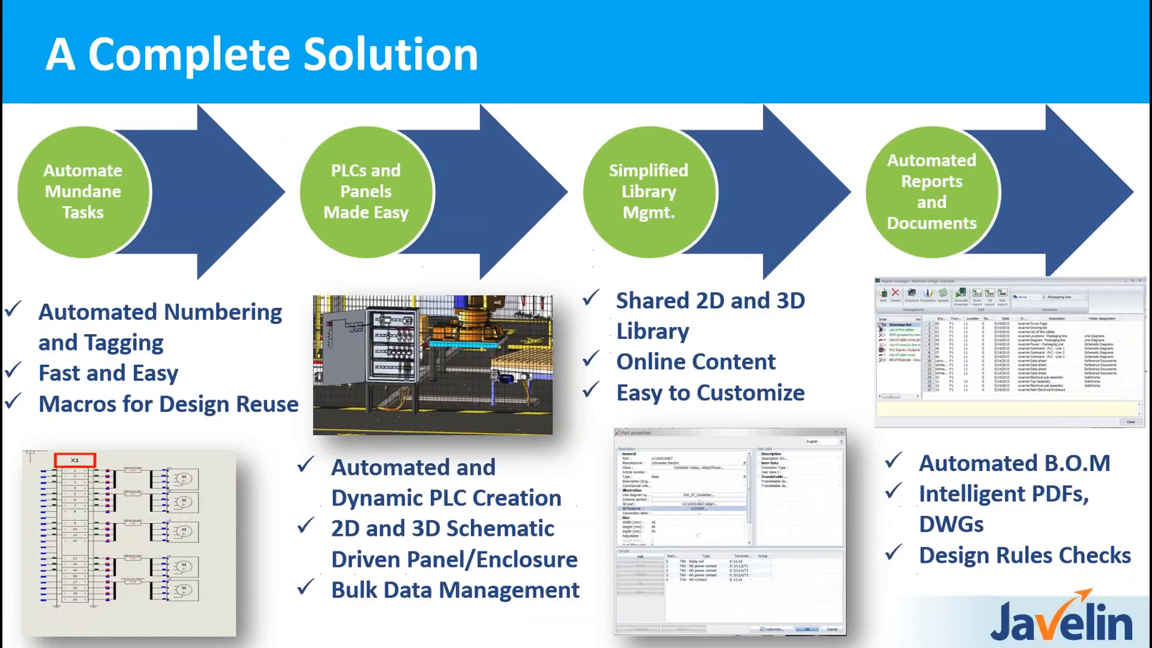
{"action": "key", "text": "Right"}
{"action": "key", "text": "Right"}
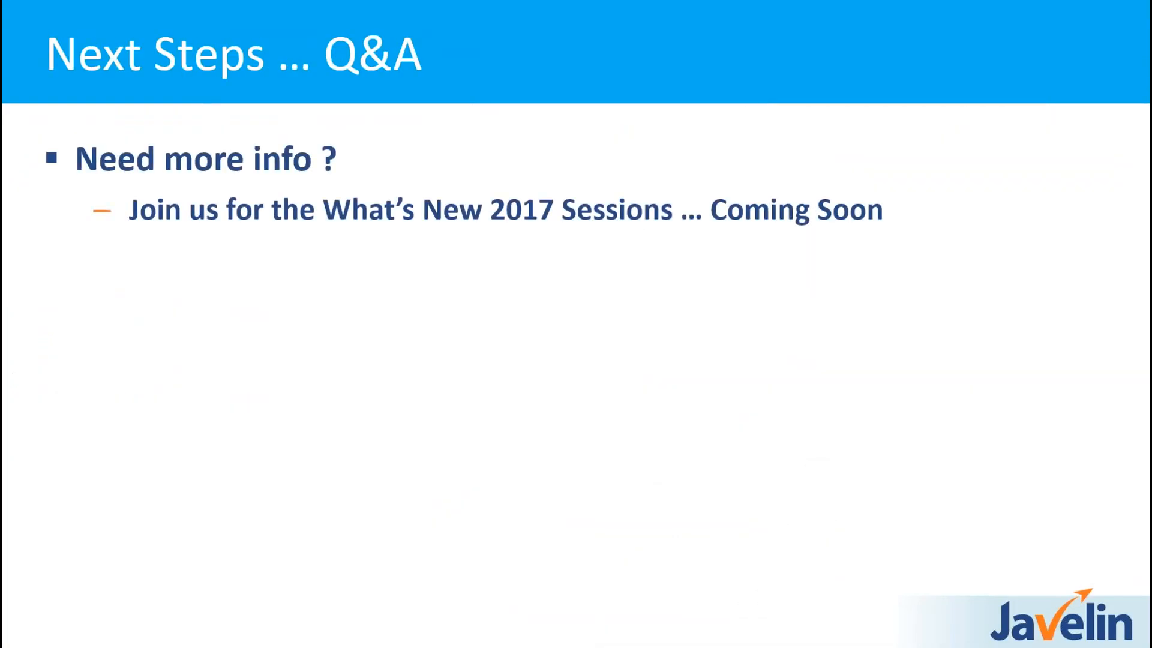